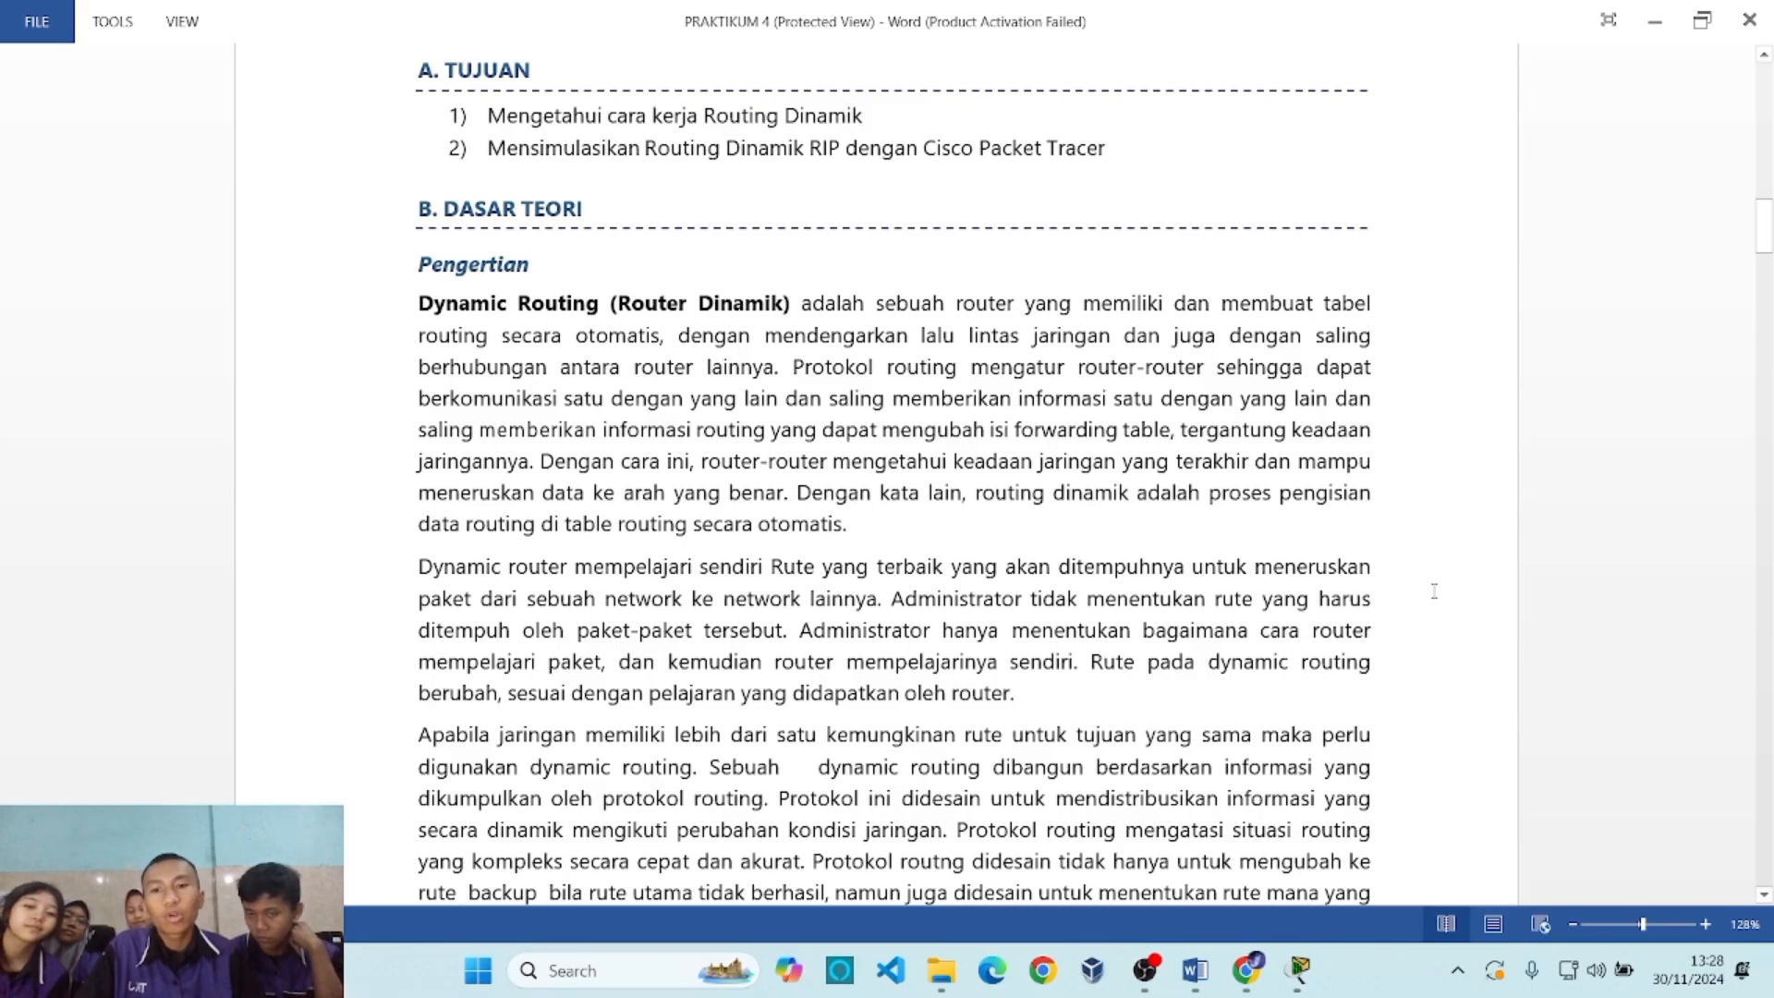
Read the theory section on dynamic routing, the static versus dynamic comparison table, and how RIP works.
scroll(1434, 591, "down", 20)
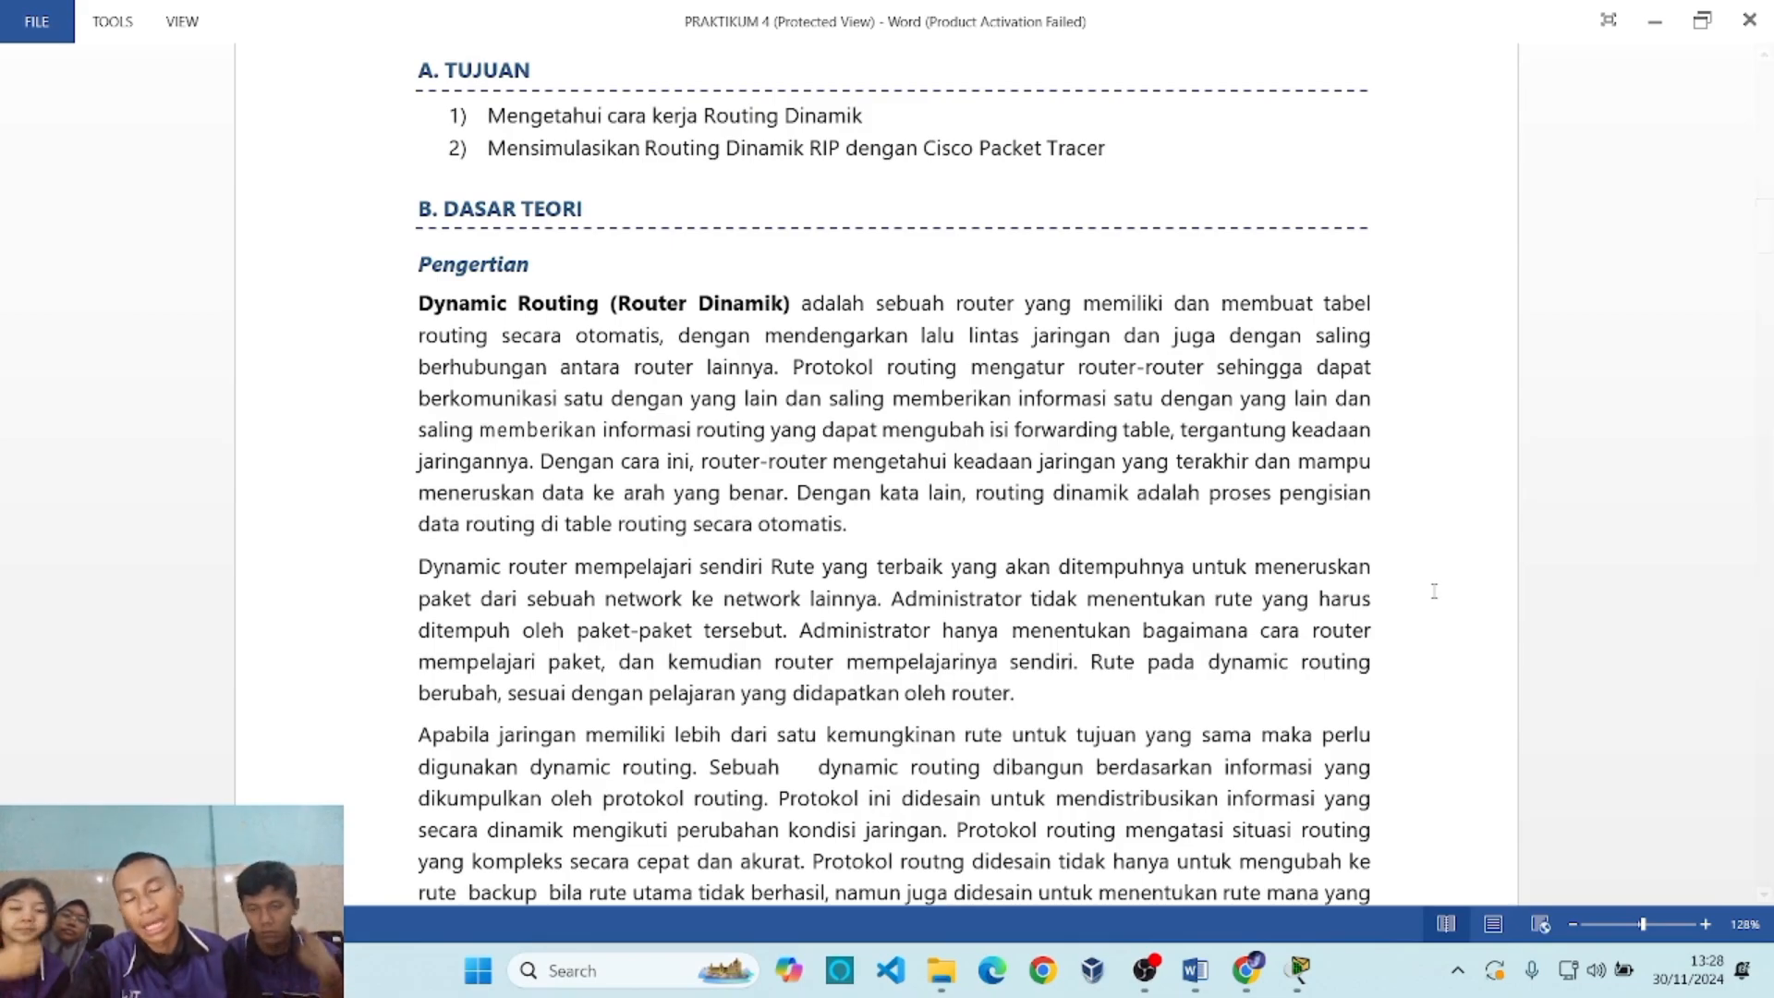
scroll(1433, 591, "down", 2)
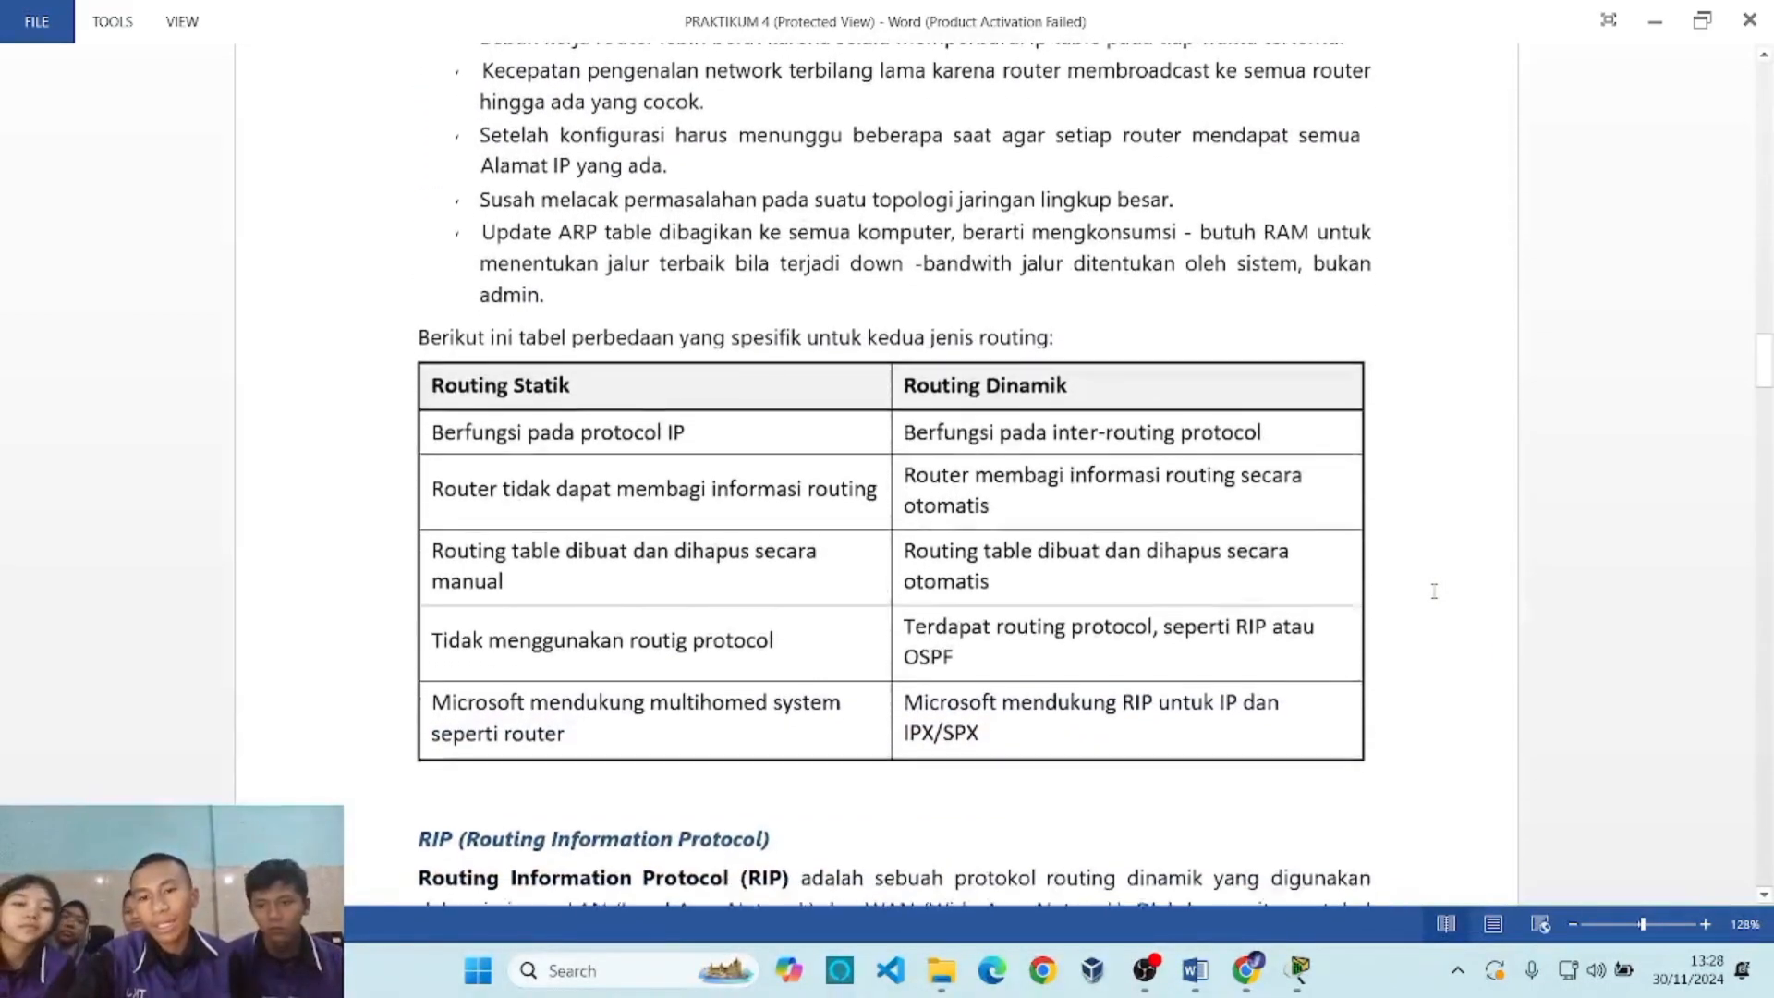
scroll(1434, 591, "down", 1)
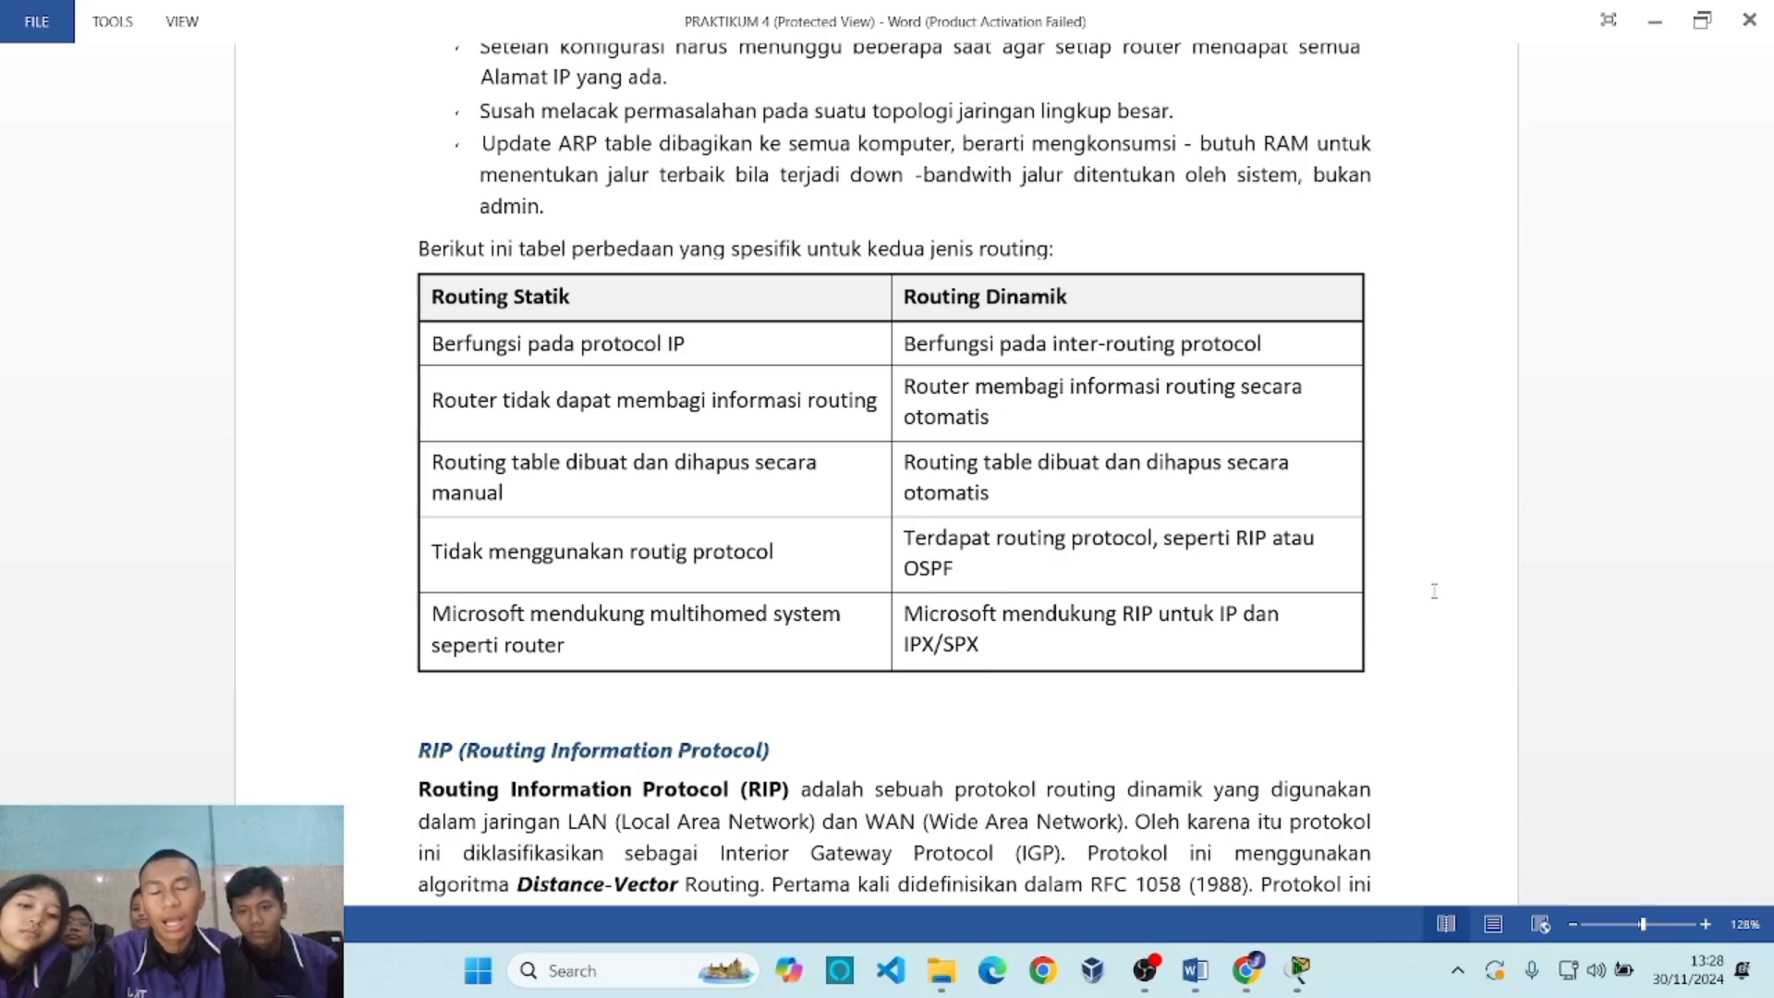
scroll(1434, 591, "down", 5)
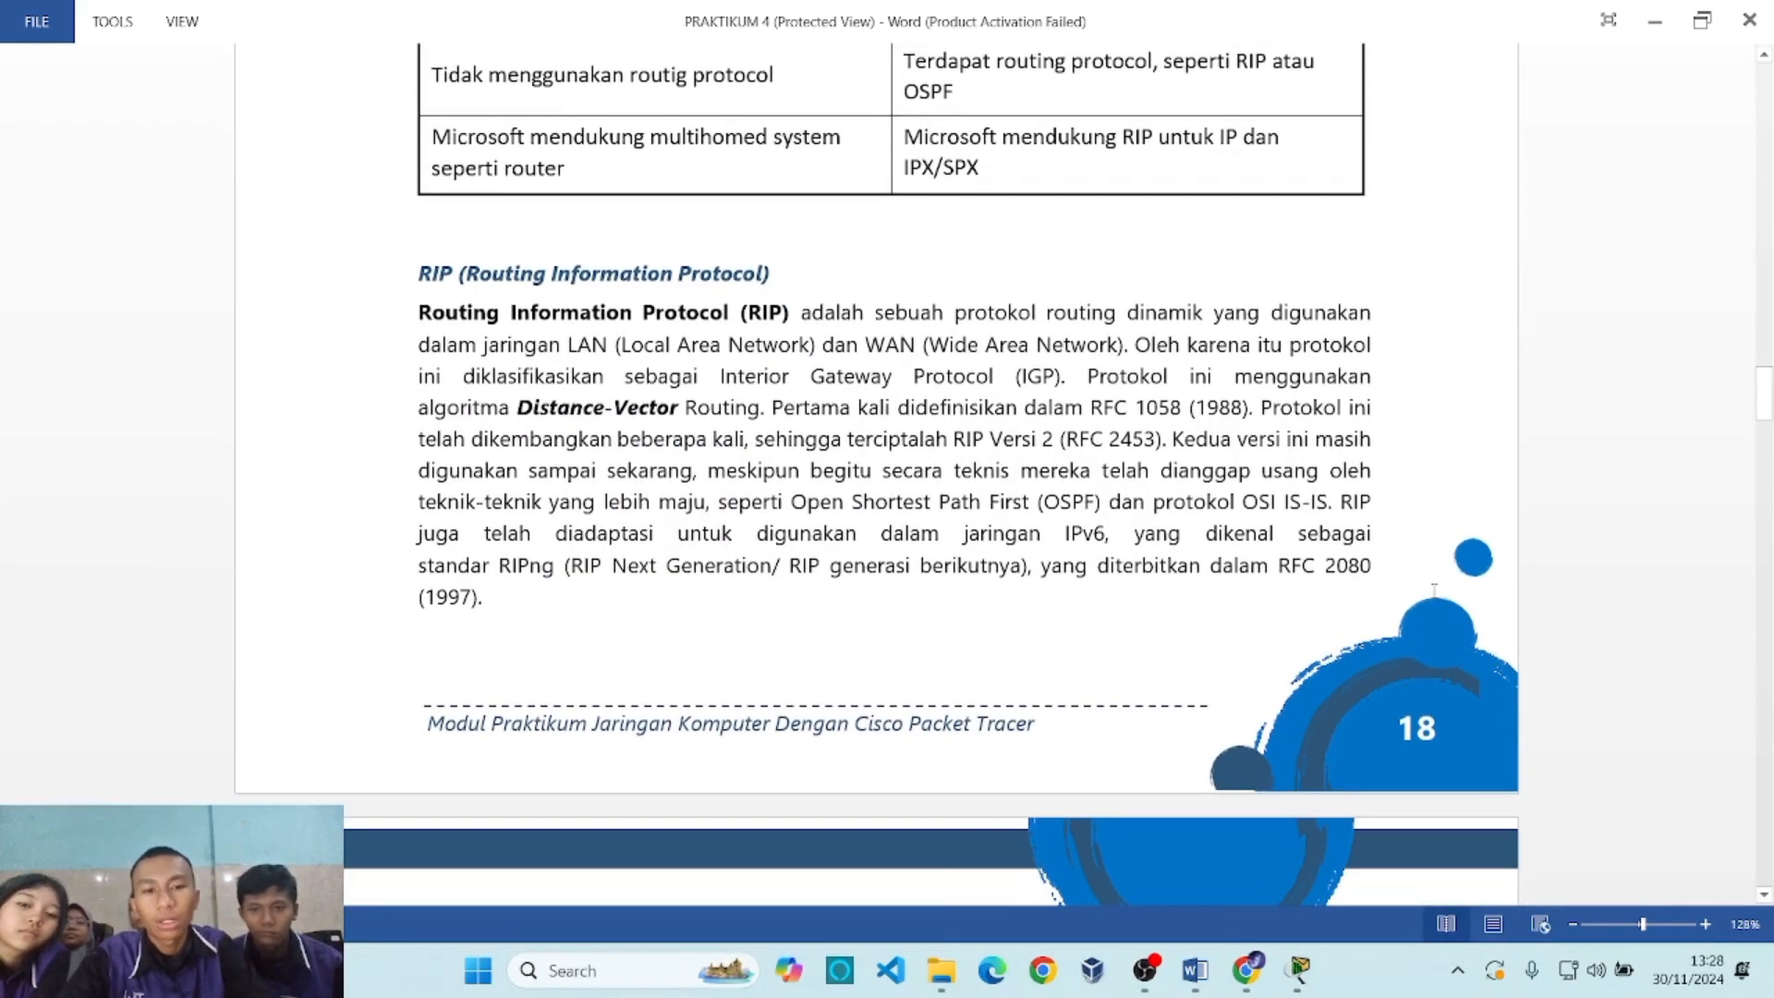
scroll(1434, 591, "up", 1)
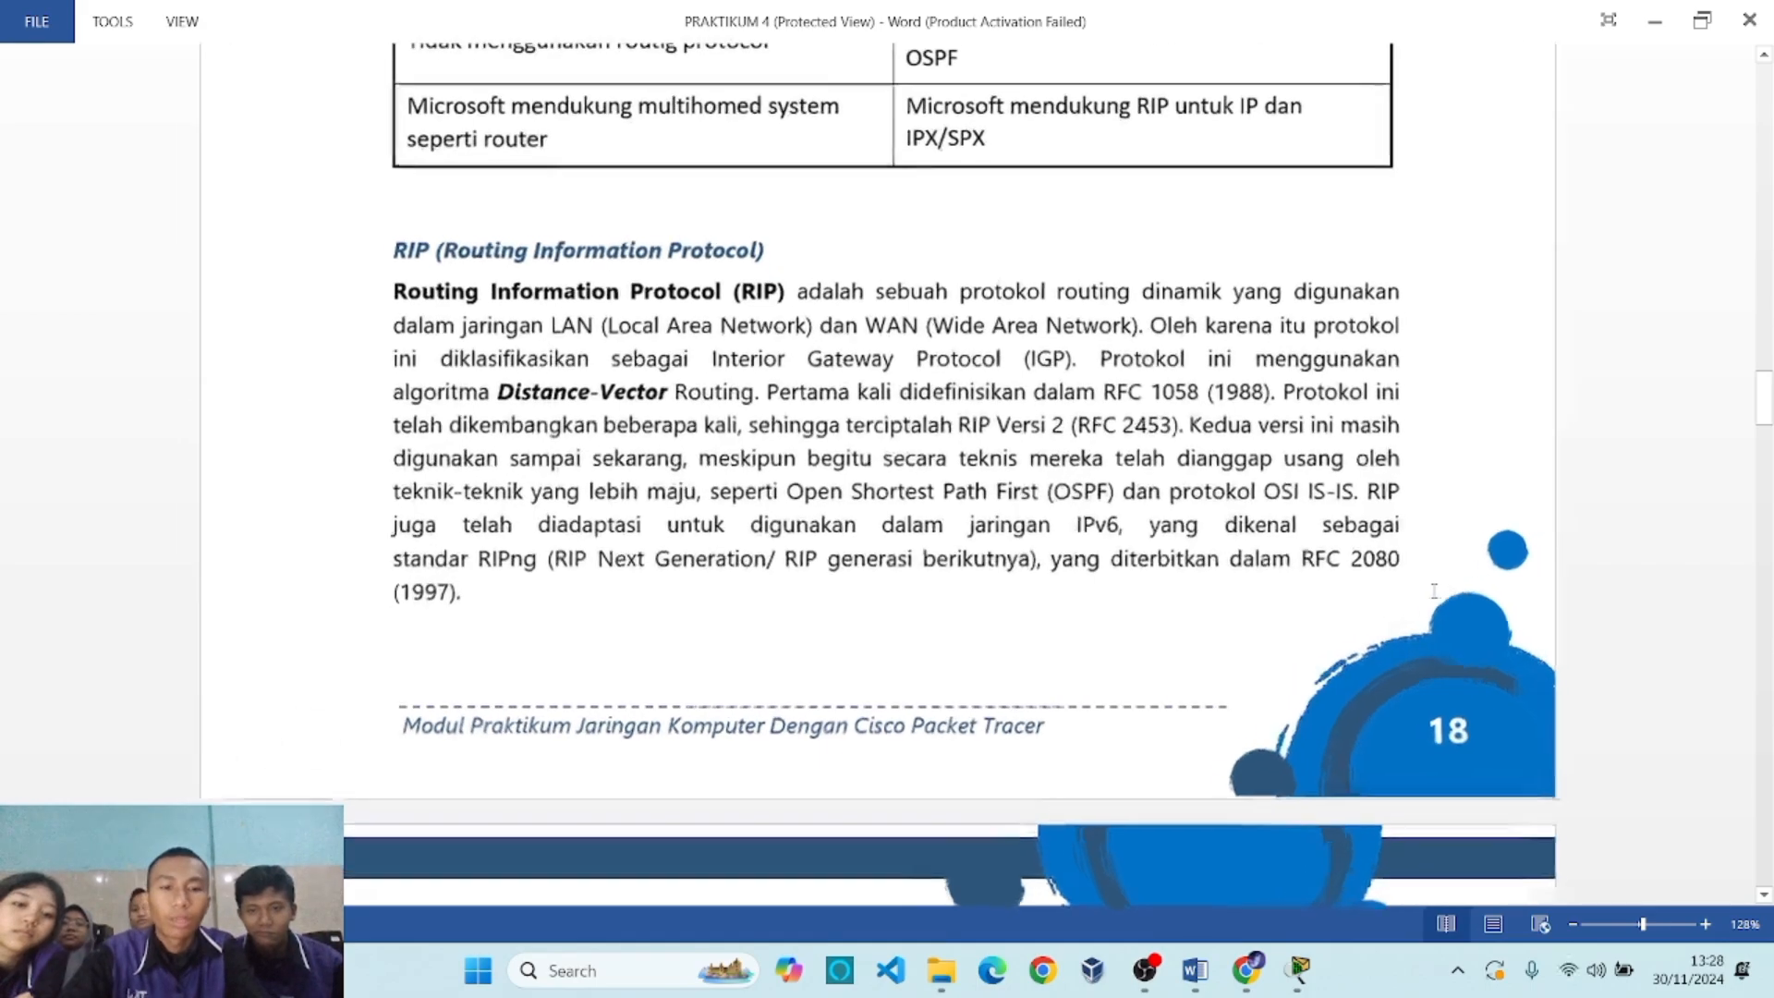
scroll(1434, 591, "down", 1)
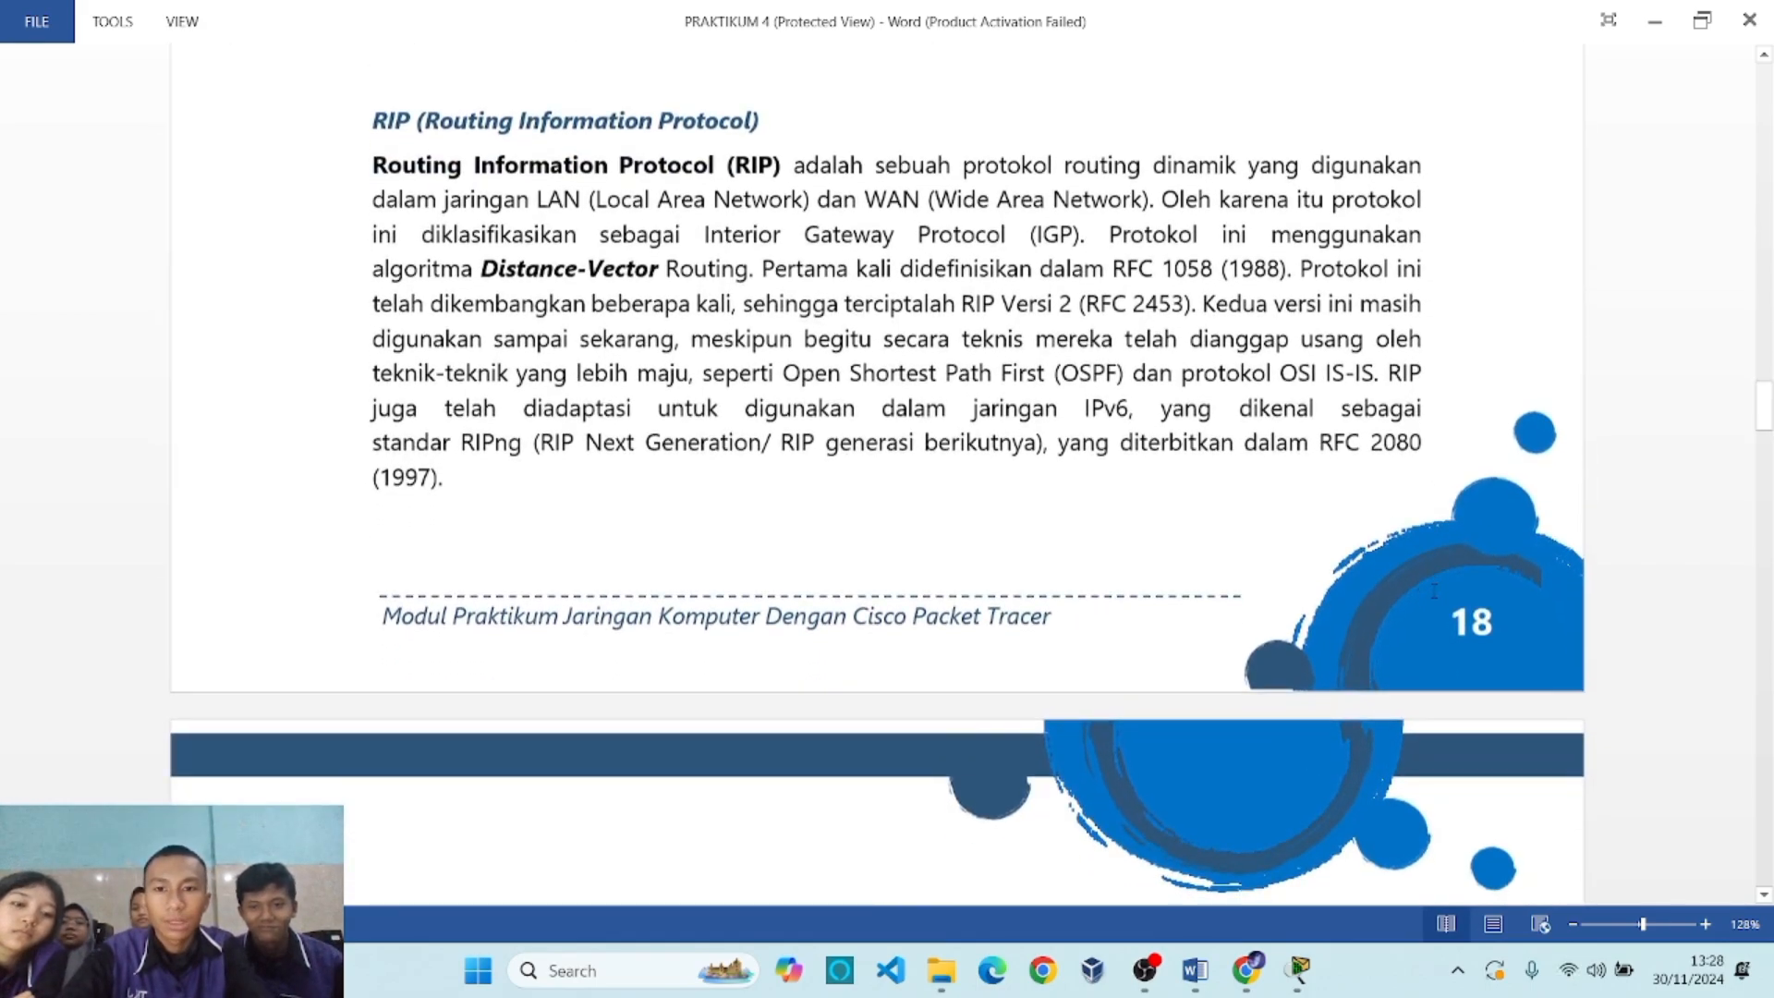
scroll(877, 494, "down", 7)
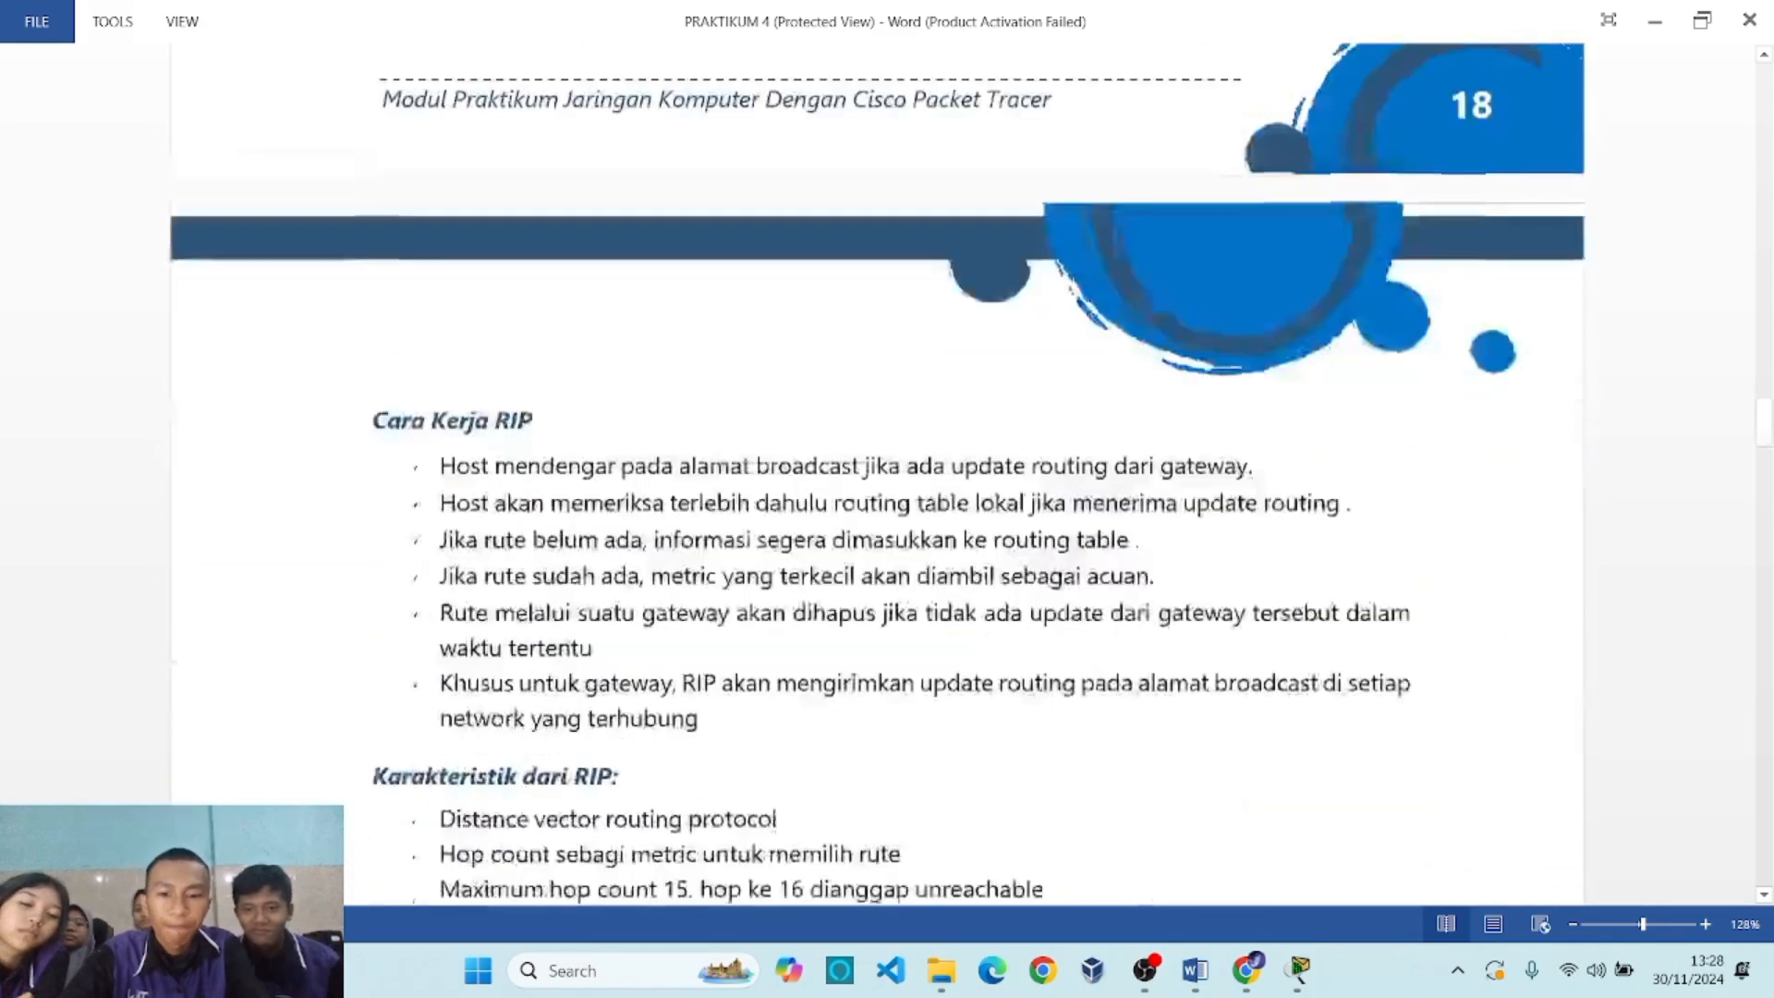
scroll(876, 471, "up", 1)
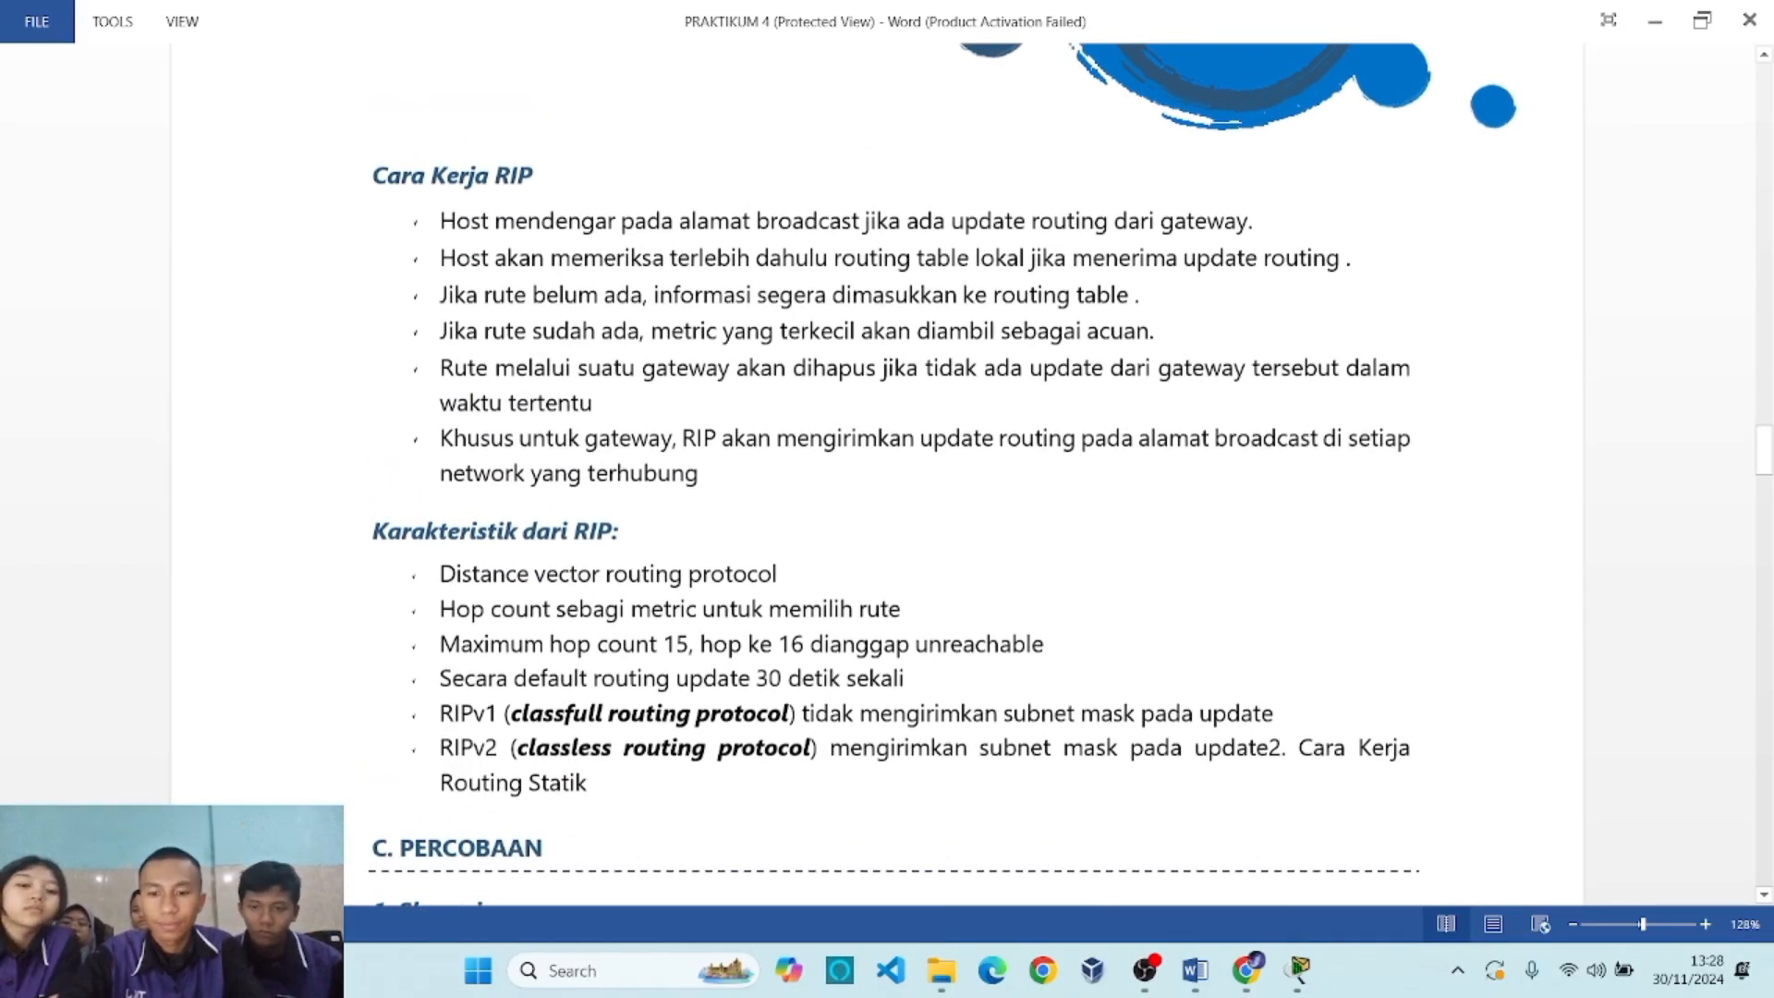
Review the experiment scenario, the network topology figure, and the RIP network settings figures for Router1 and Router2.
scroll(887, 471, "down", 10)
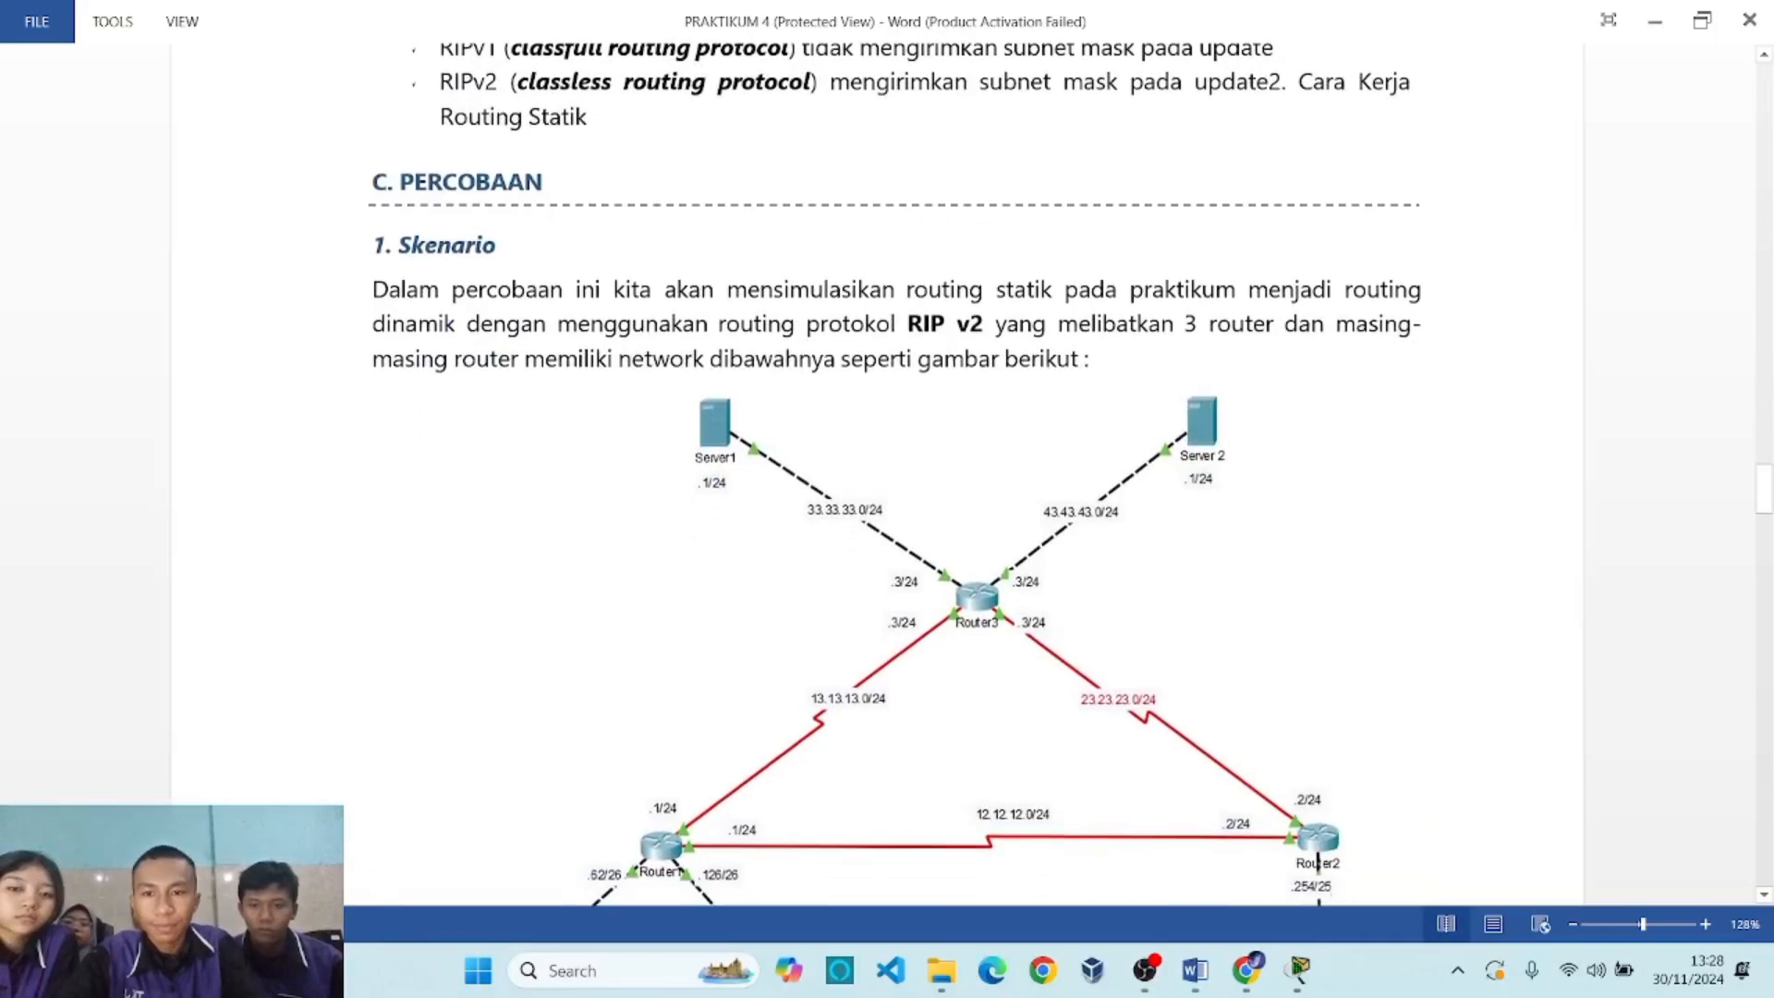
scroll(887, 472, "down", 4)
scroll(887, 471, "up", 1)
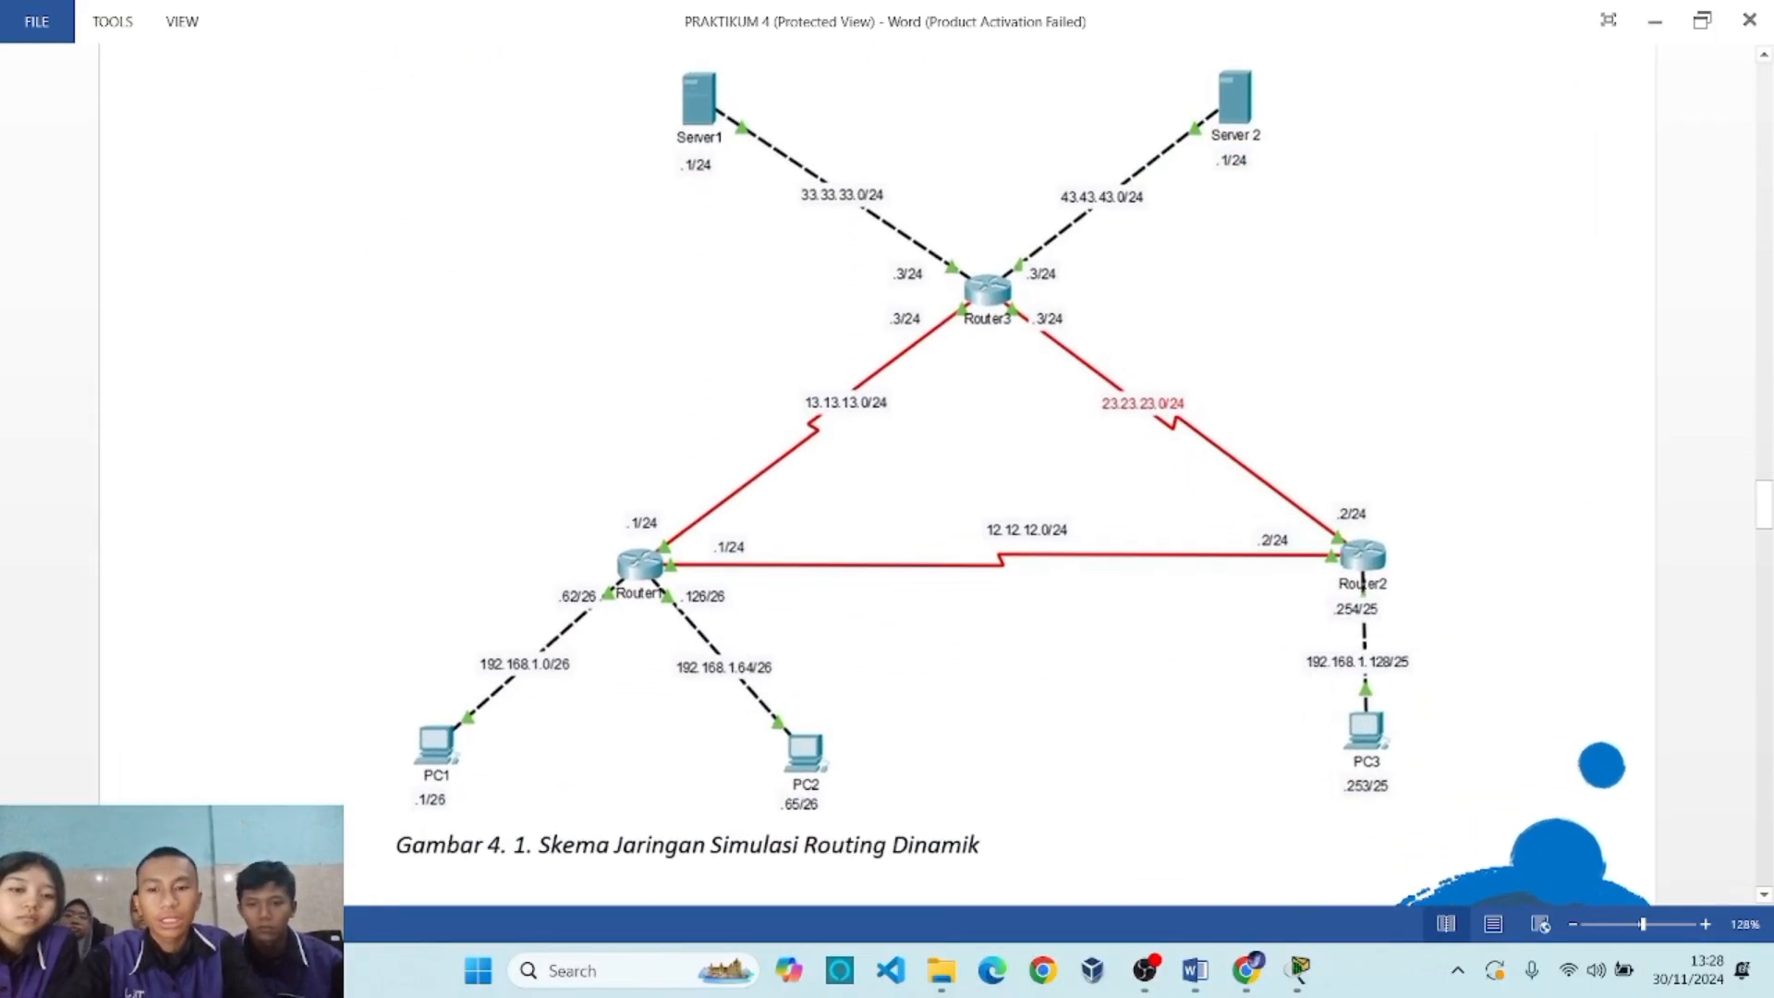
scroll(887, 471, "up", 1)
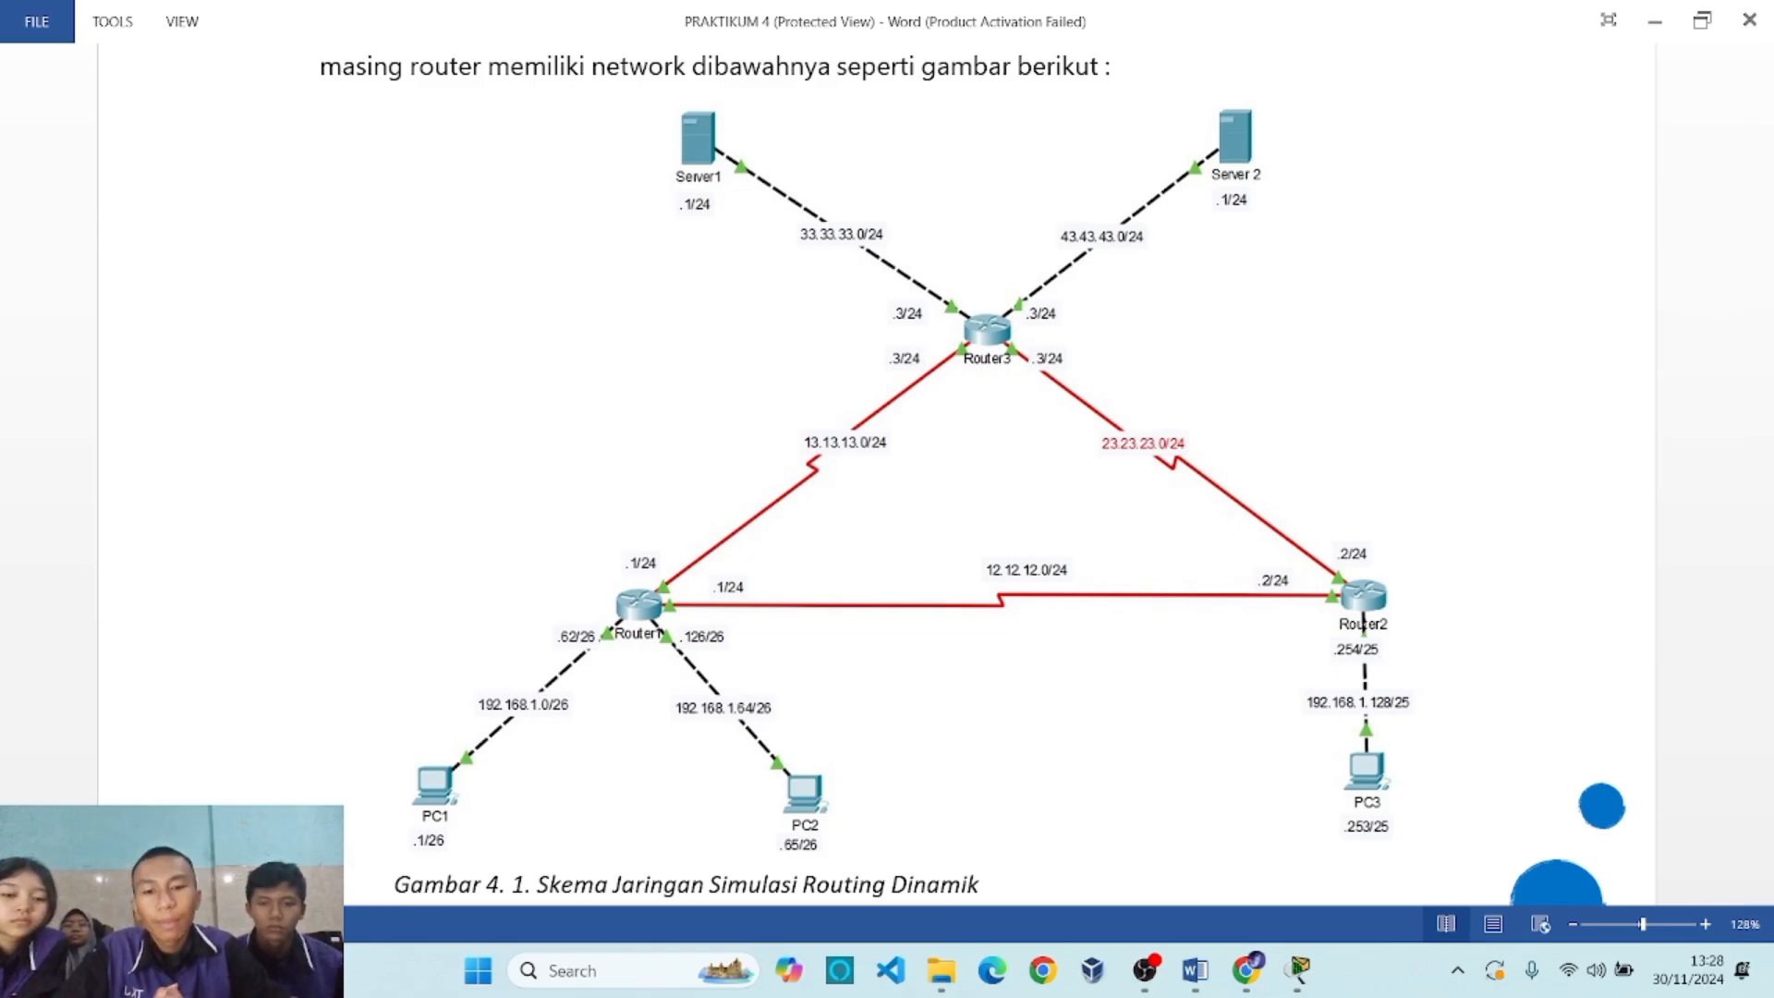
scroll(886, 471, "down", 15)
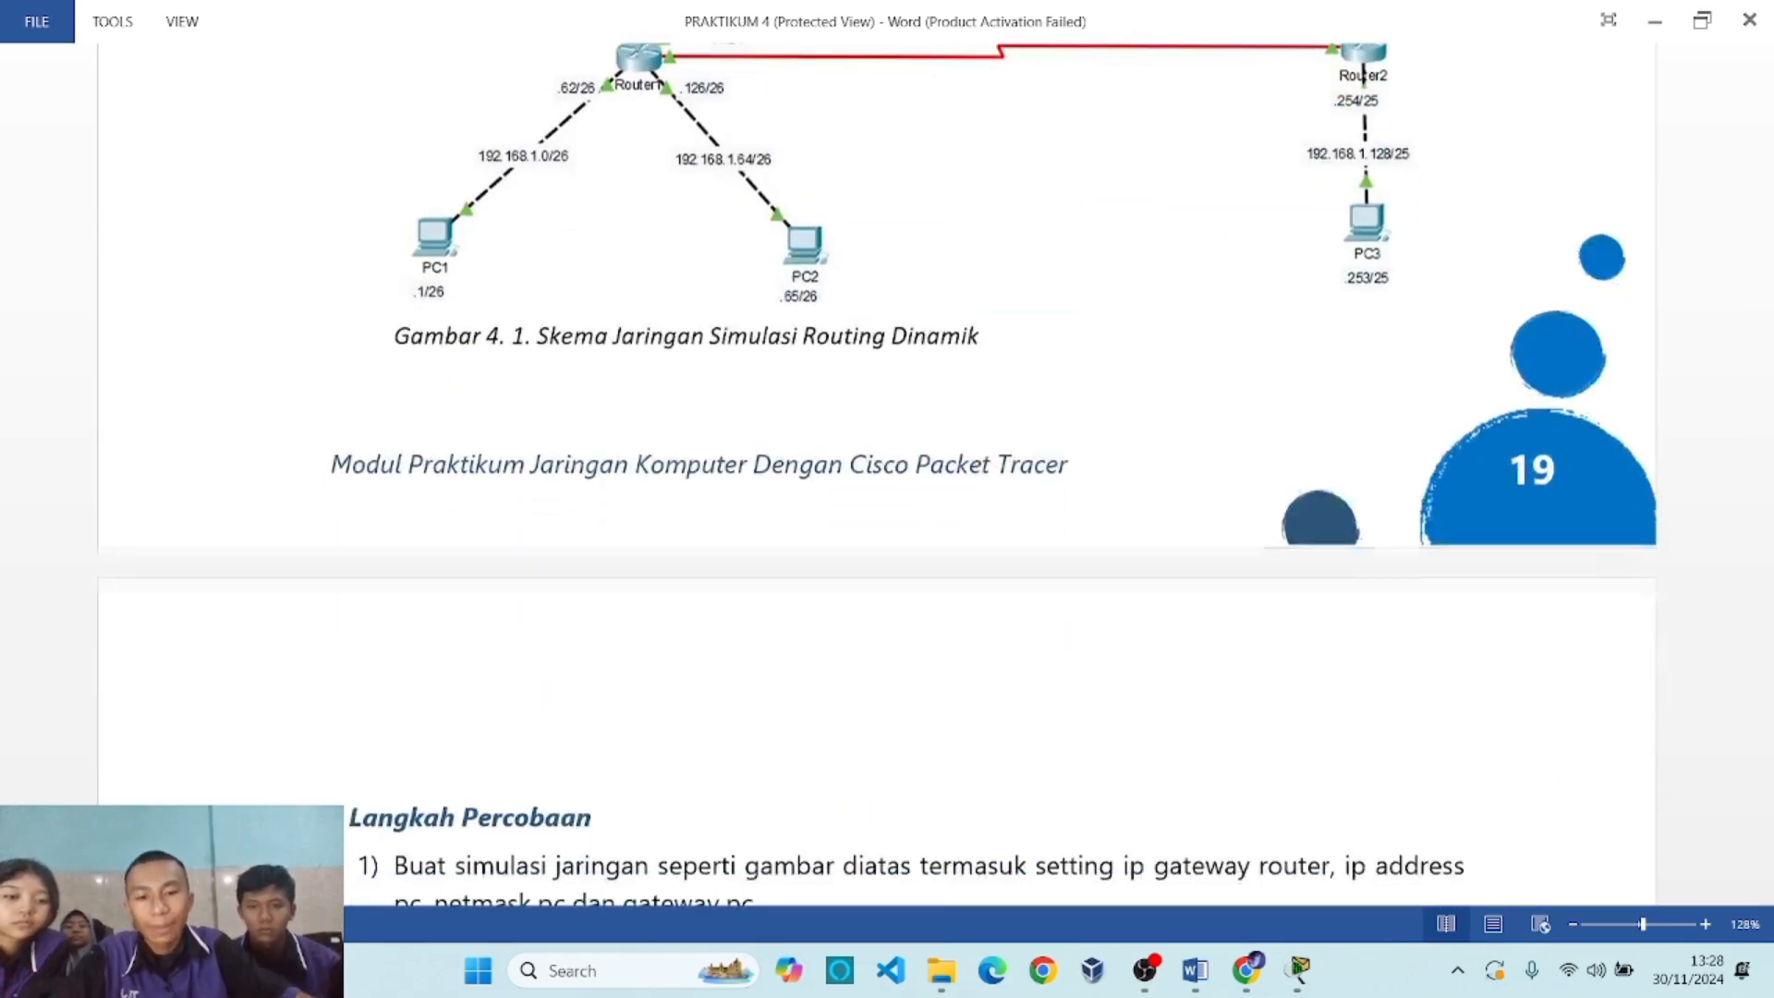
scroll(877, 473, "up", 2)
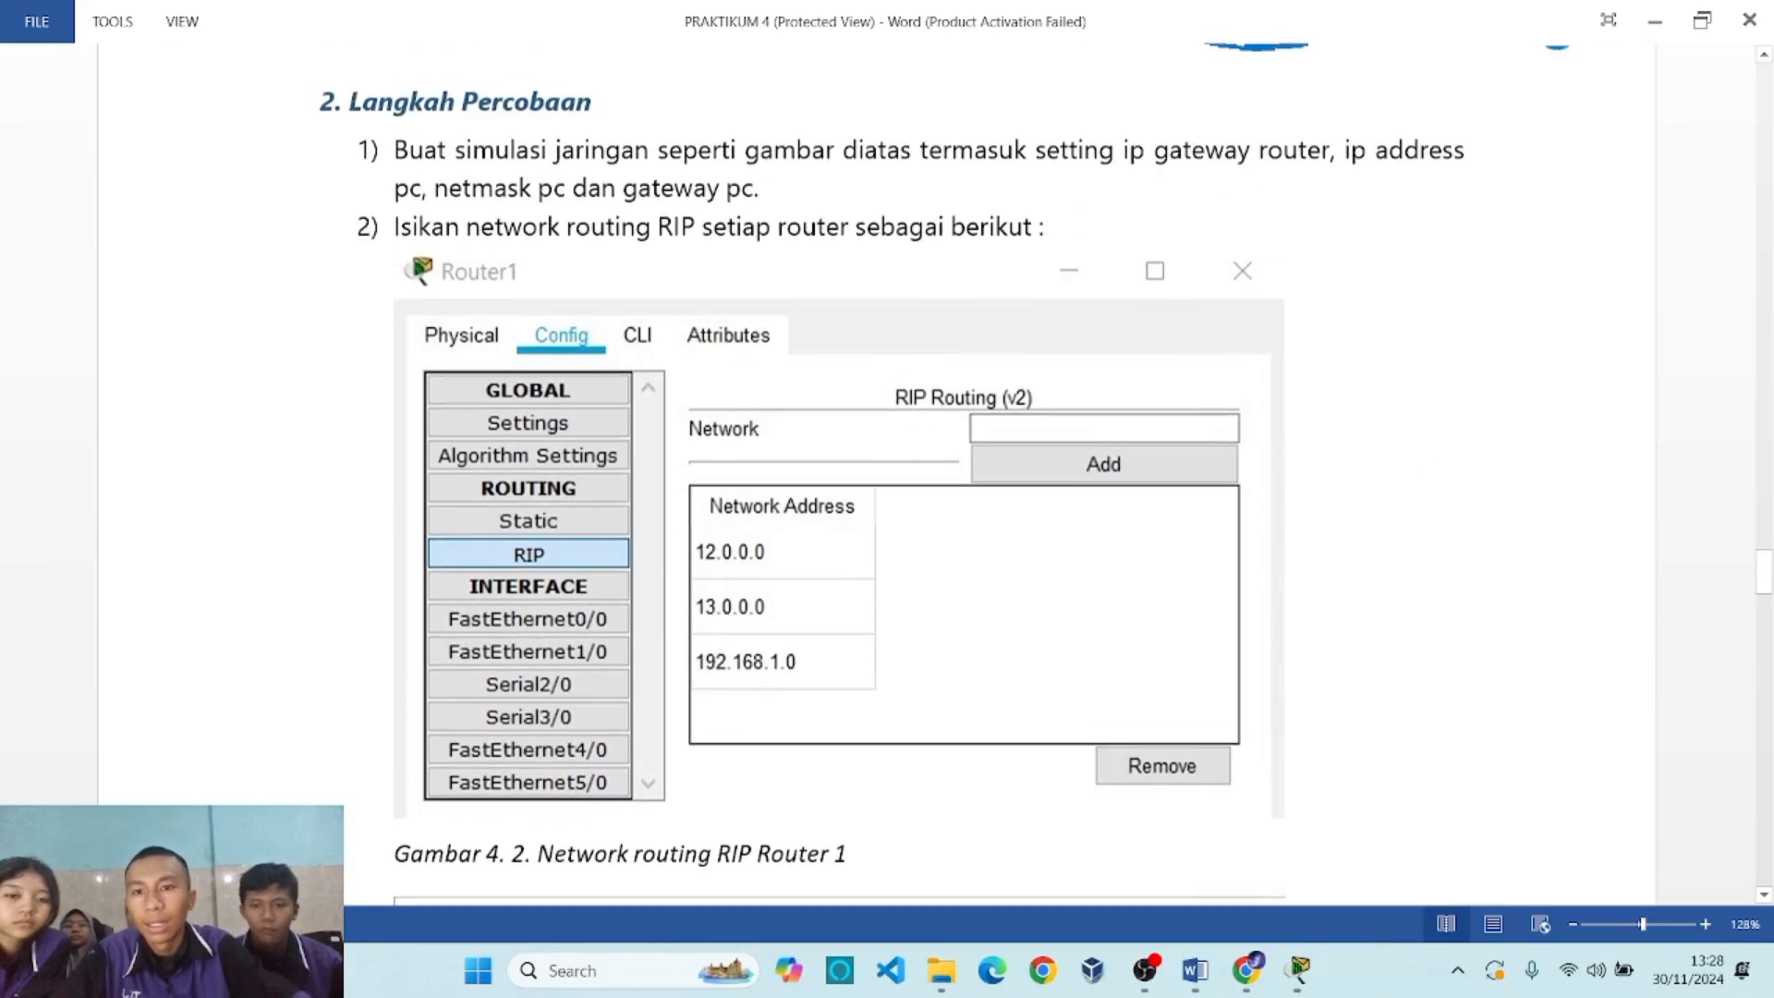
scroll(878, 473, "down", 3)
scroll(877, 473, "down", 1)
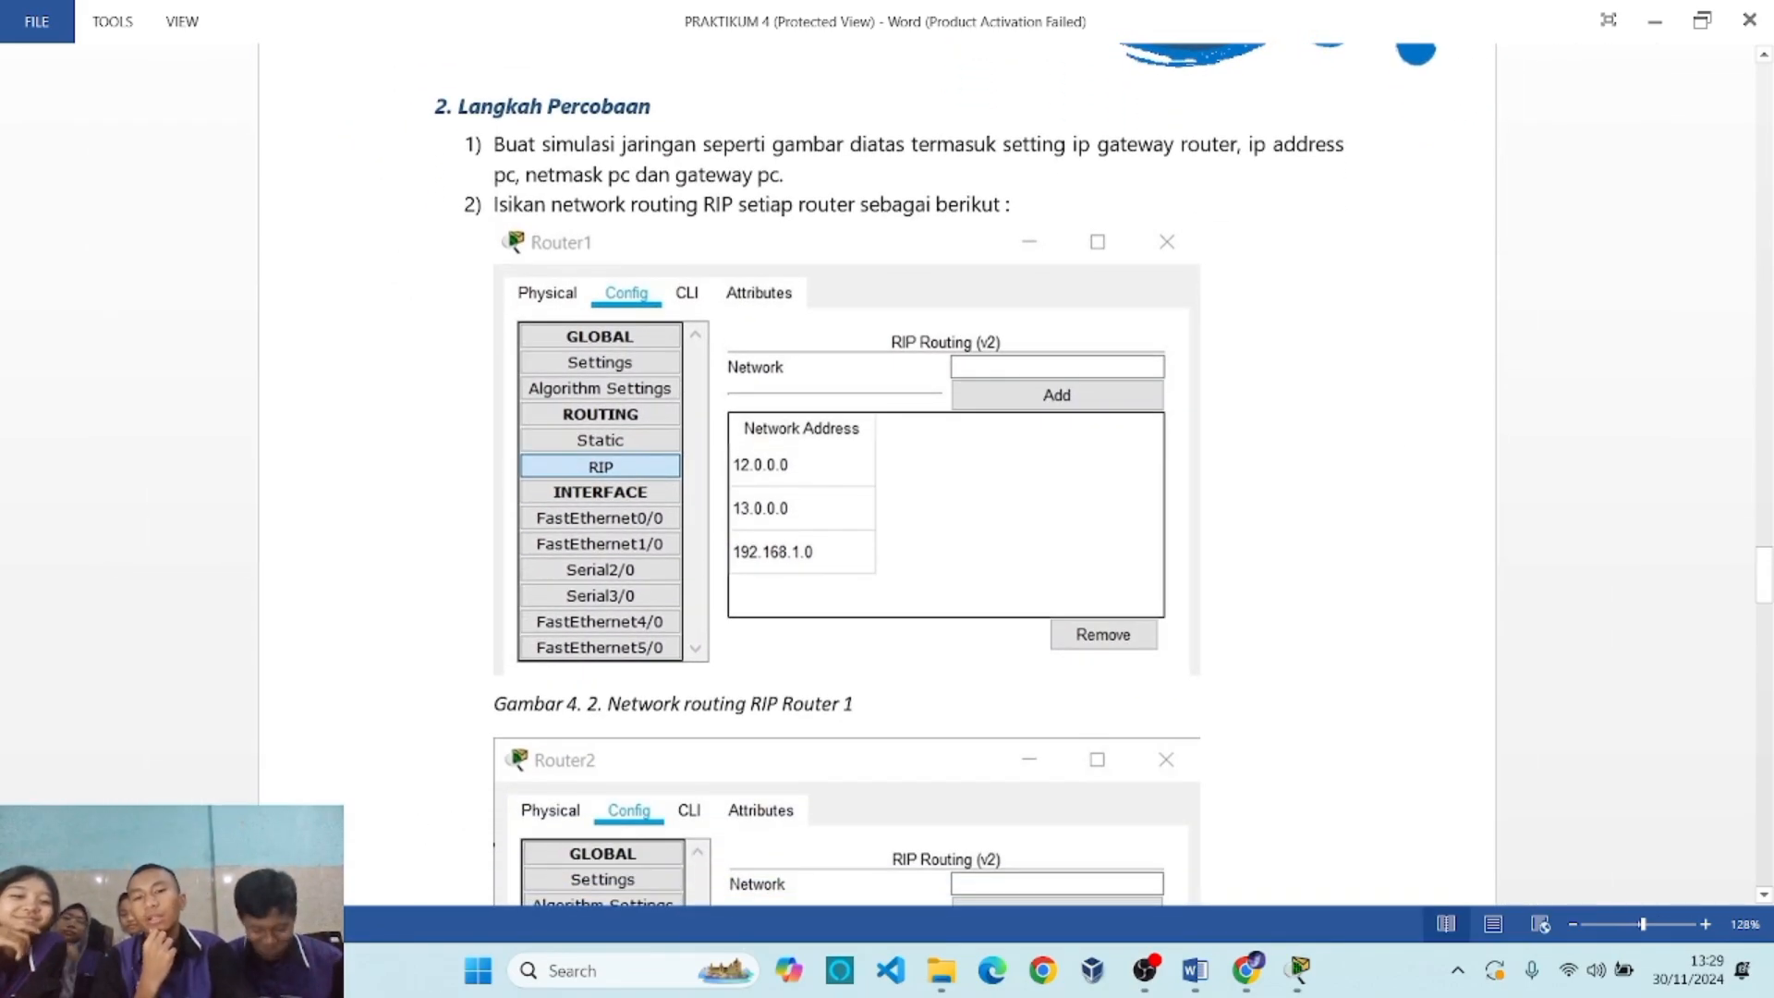
scroll(877, 473, "down", 2)
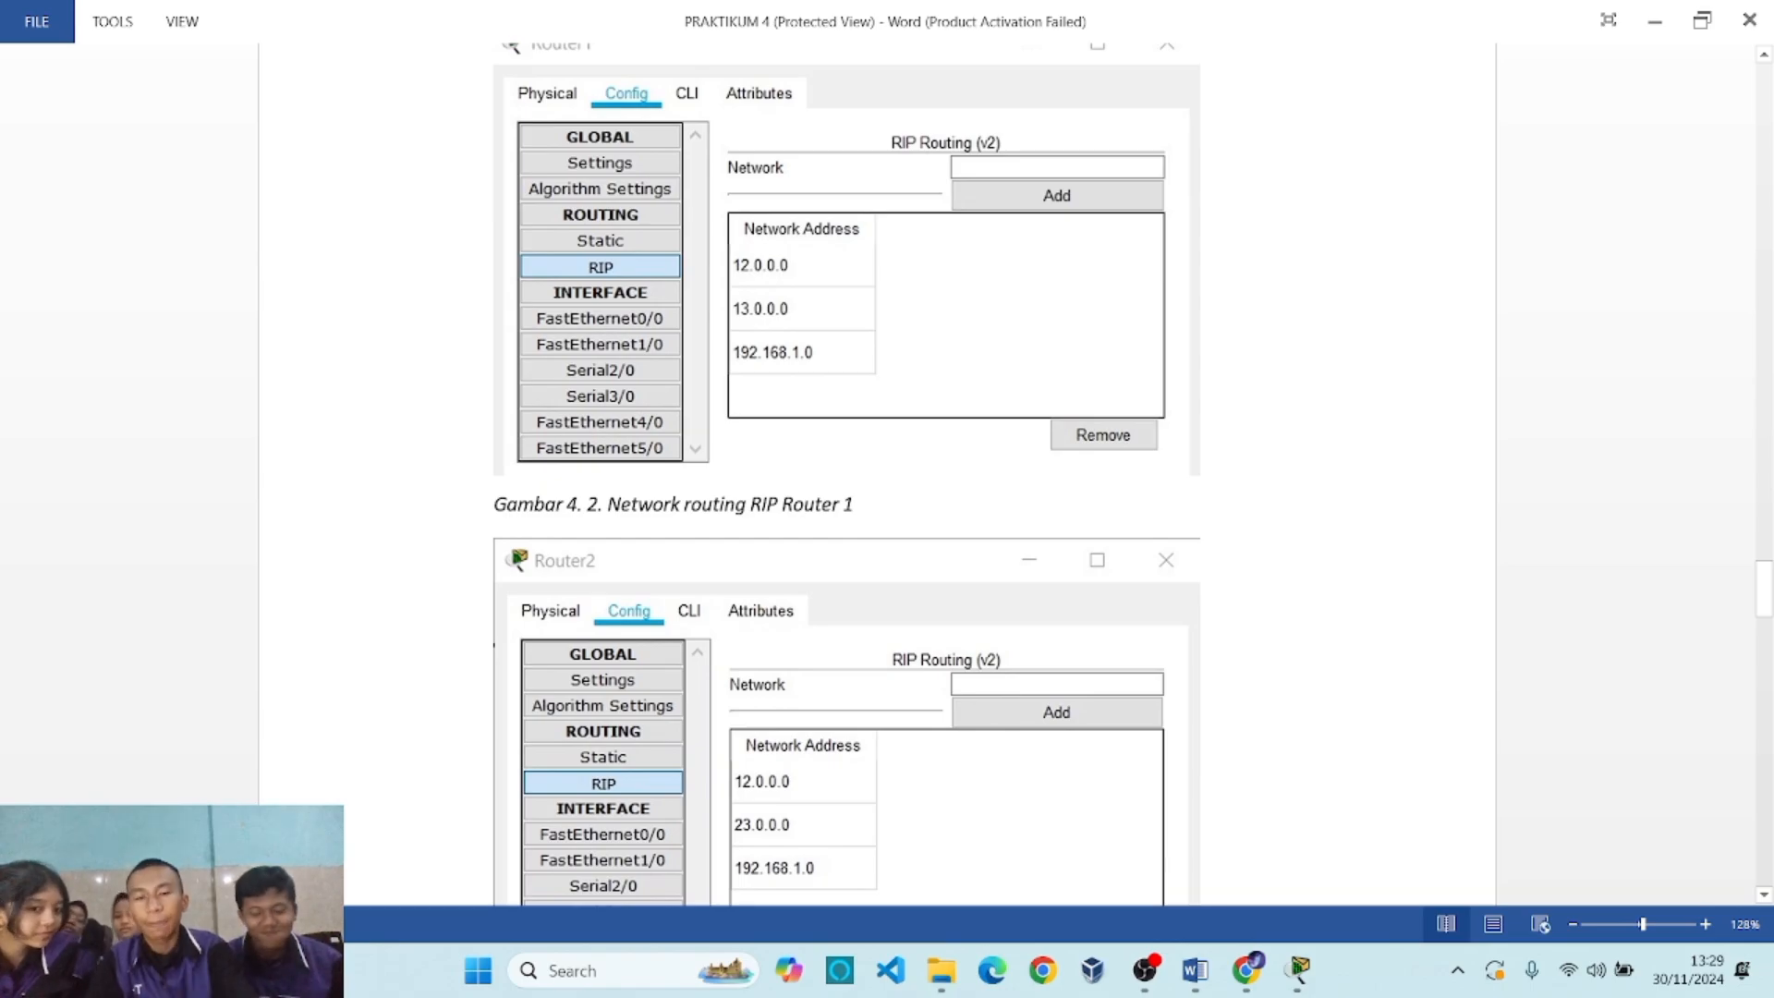
Arrange the Word document and Cisco Packet Tracer side by side, giving Packet Tracer enough room to show the whole network topology.
key("super+Left")
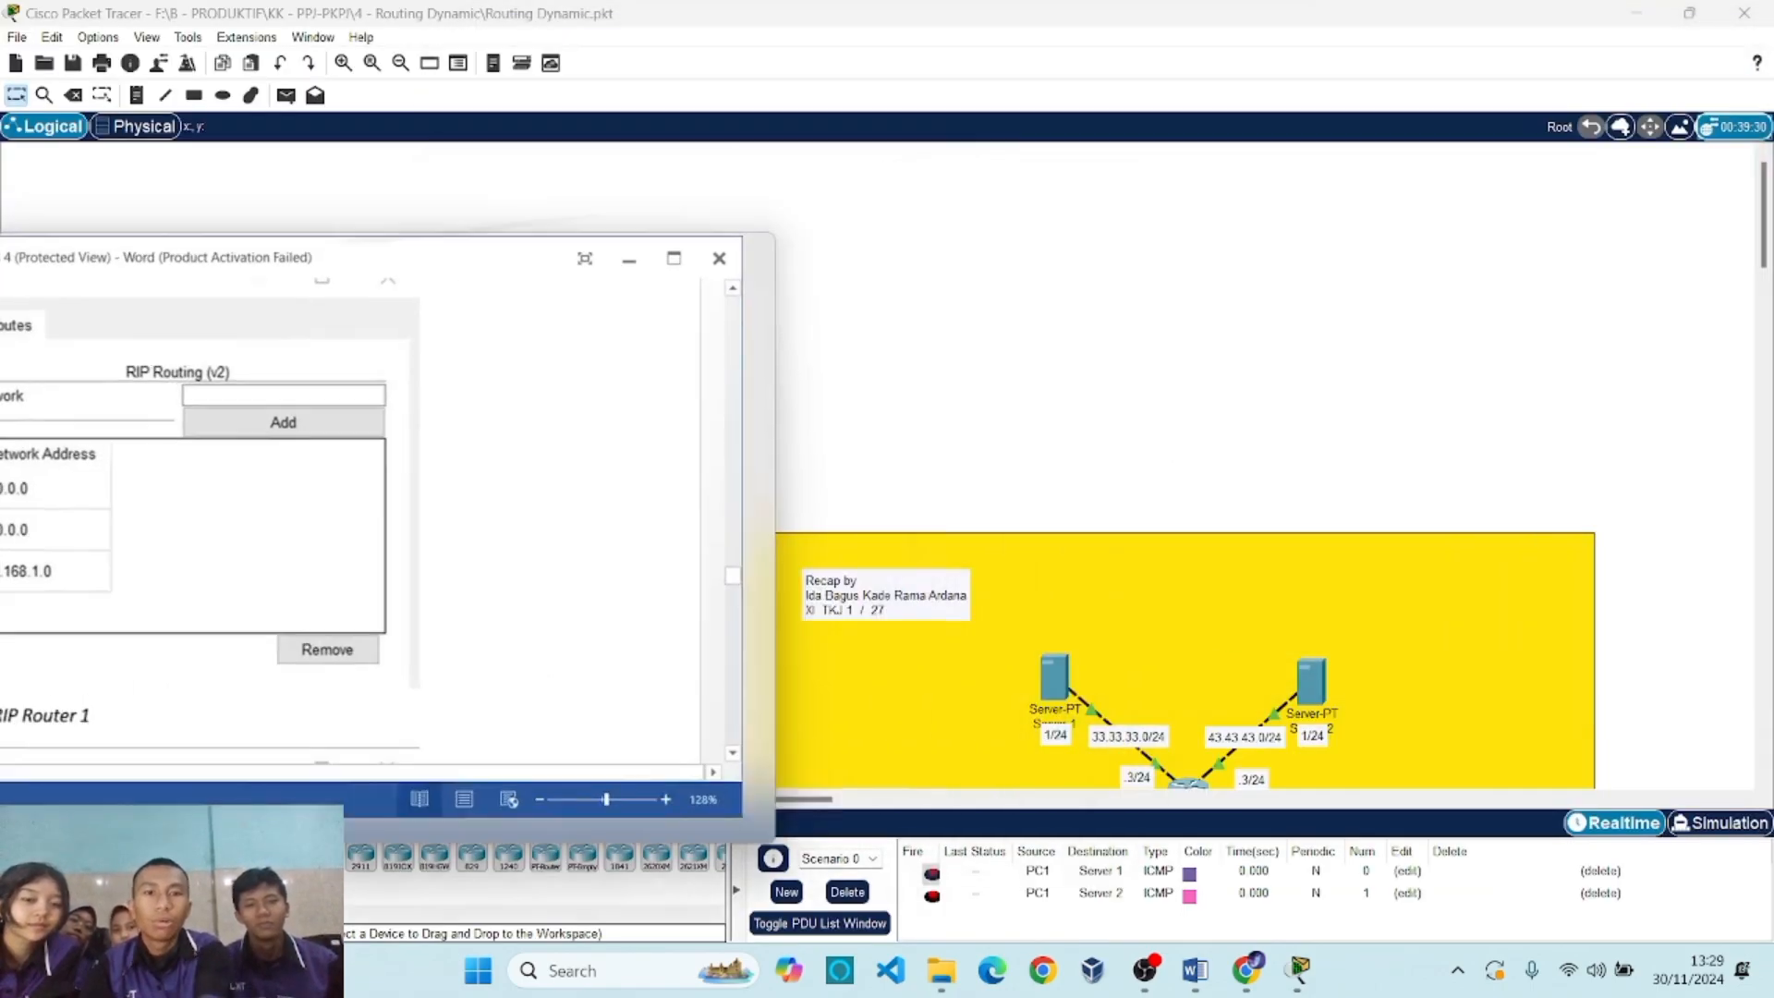
left_click(1330, 748)
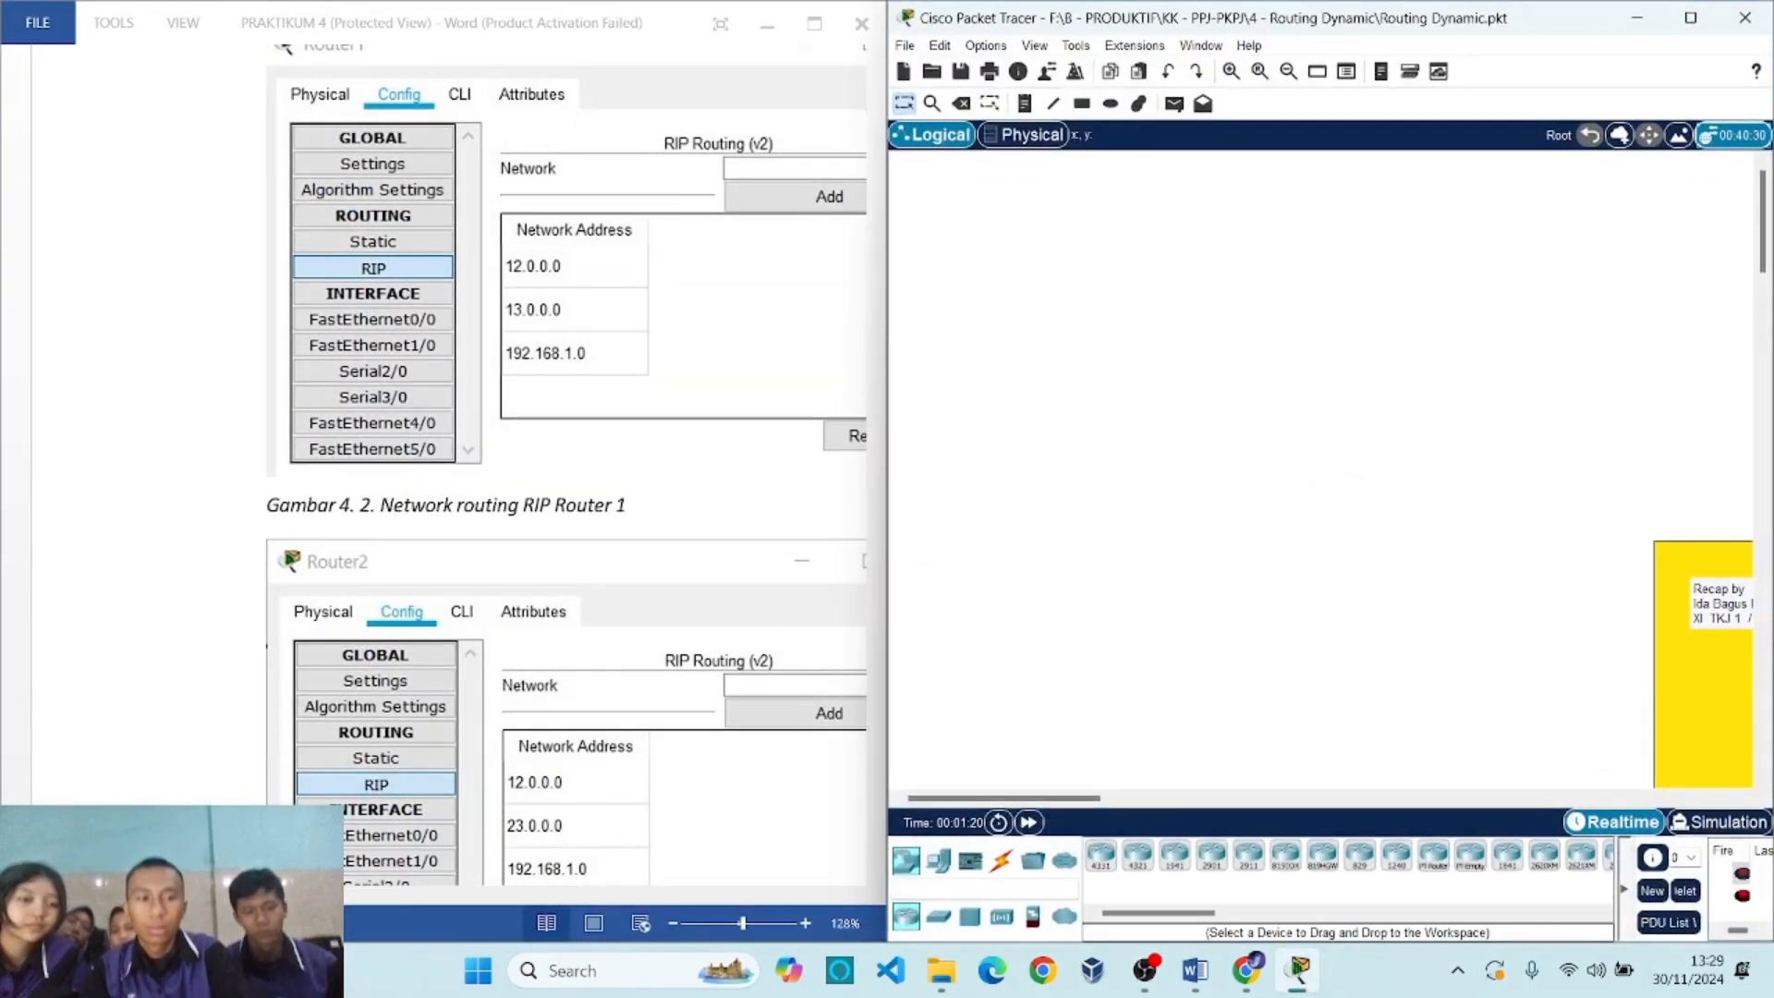
left_click_drag(1402, 496, 1064, 427)
left_click_drag(1084, 798, 834, 680)
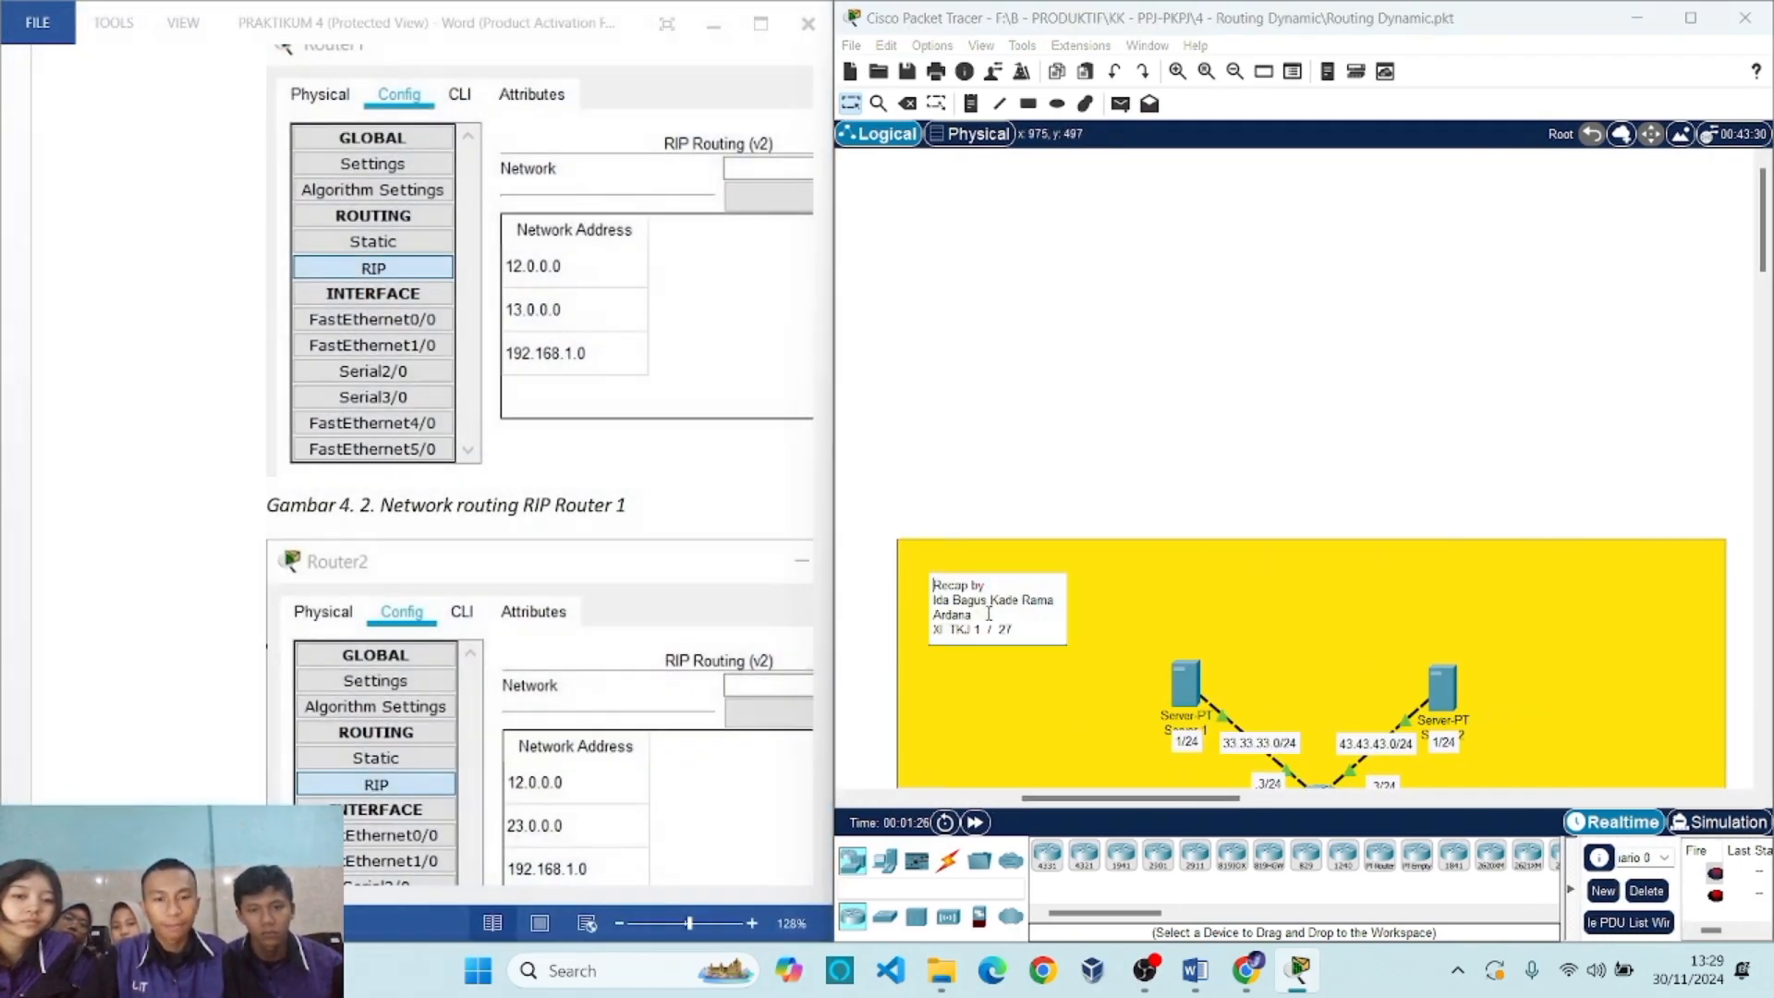
mouse_move(1207, 798)
left_mouse_down()
mouse_move(1041, 800)
mouse_move(1233, 803)
mouse_move(1210, 800)
left_mouse_up()
scroll(1256, 493, "down", 1)
scroll(1324, 444, "down", 3)
scroll(1323, 461, "down", 2)
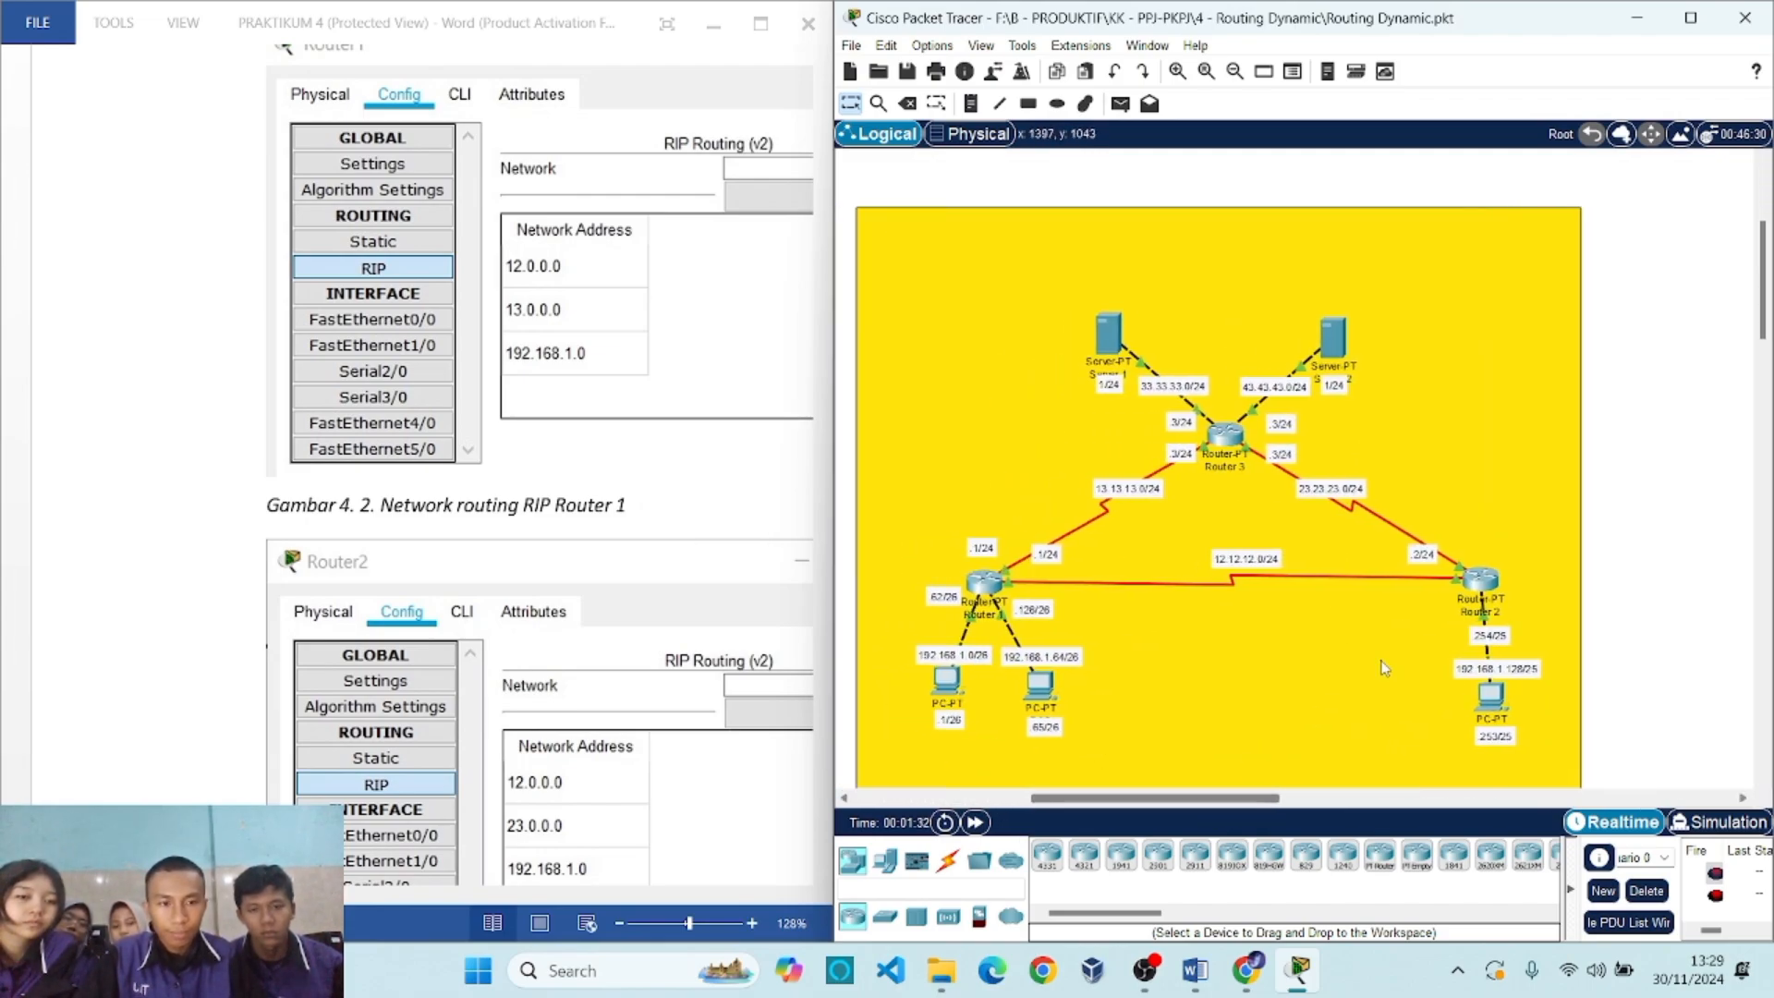
left_click_drag(1762, 315, 1761, 348)
scroll(1393, 446, "up", 1)
left_click_drag(1105, 800, 1130, 806)
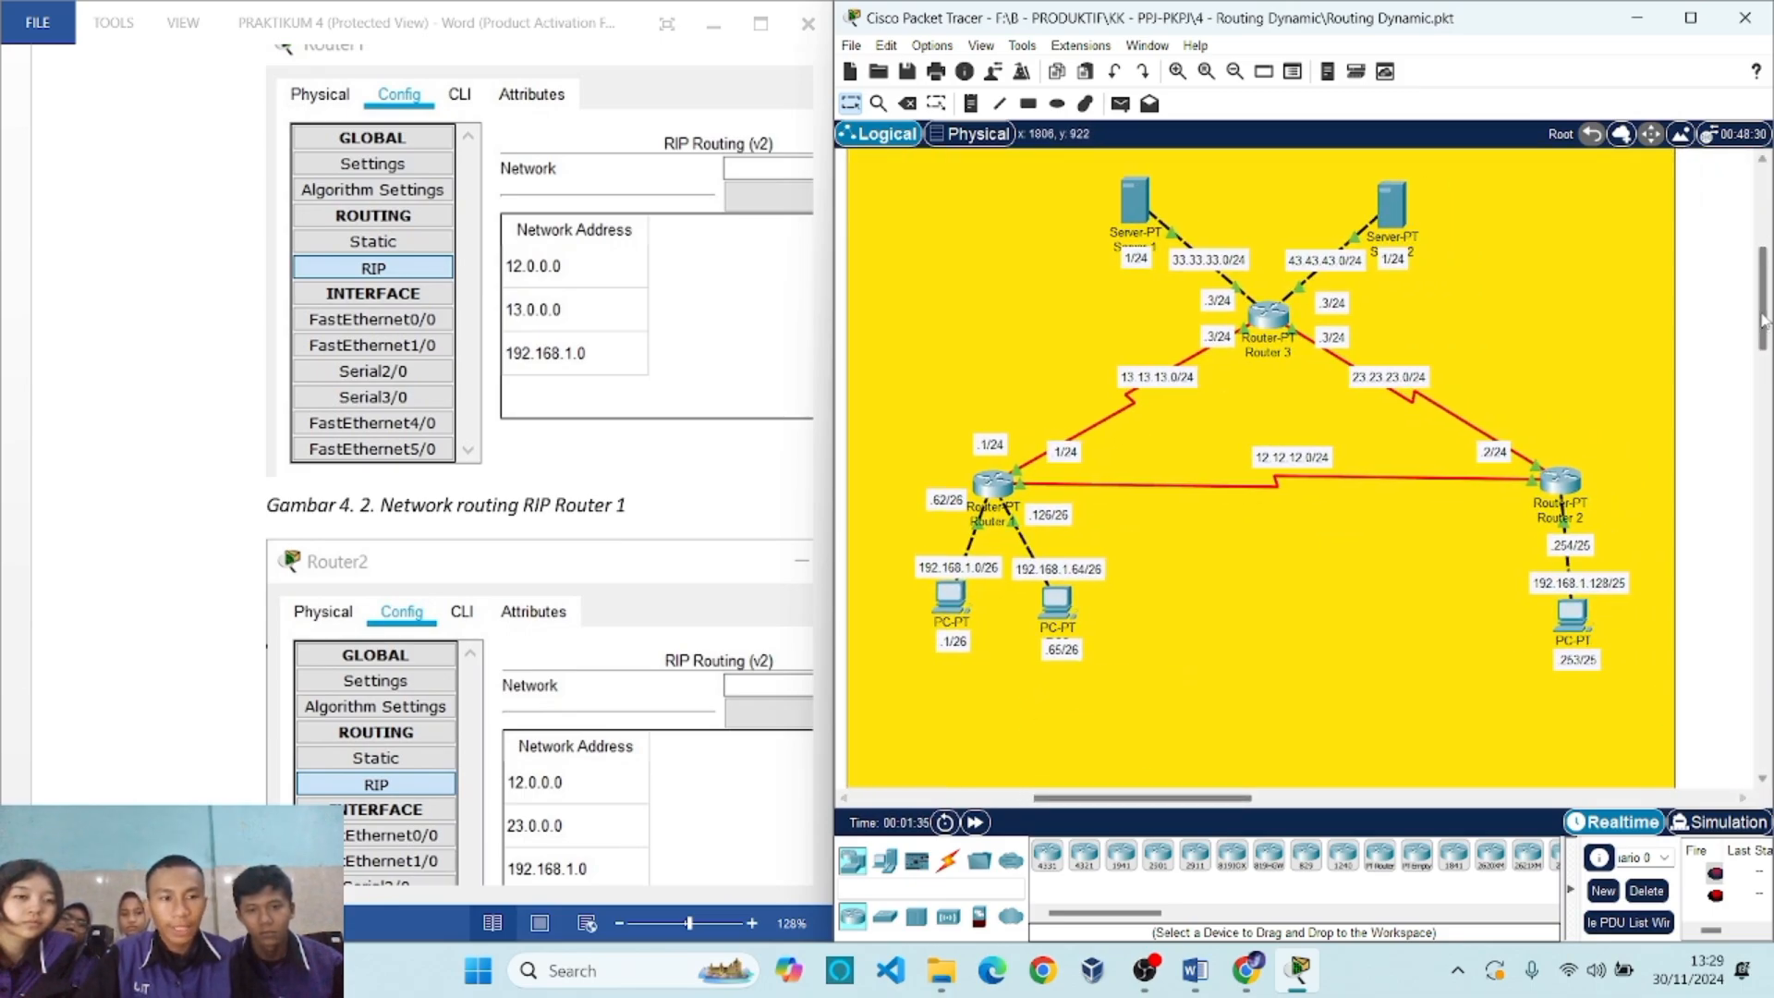
left_click_drag(1762, 318, 1762, 306)
Reduce the lab document's display size so the Router1 and Router2 RIP figures both fit in its half of the screen.
left_click(331, 621)
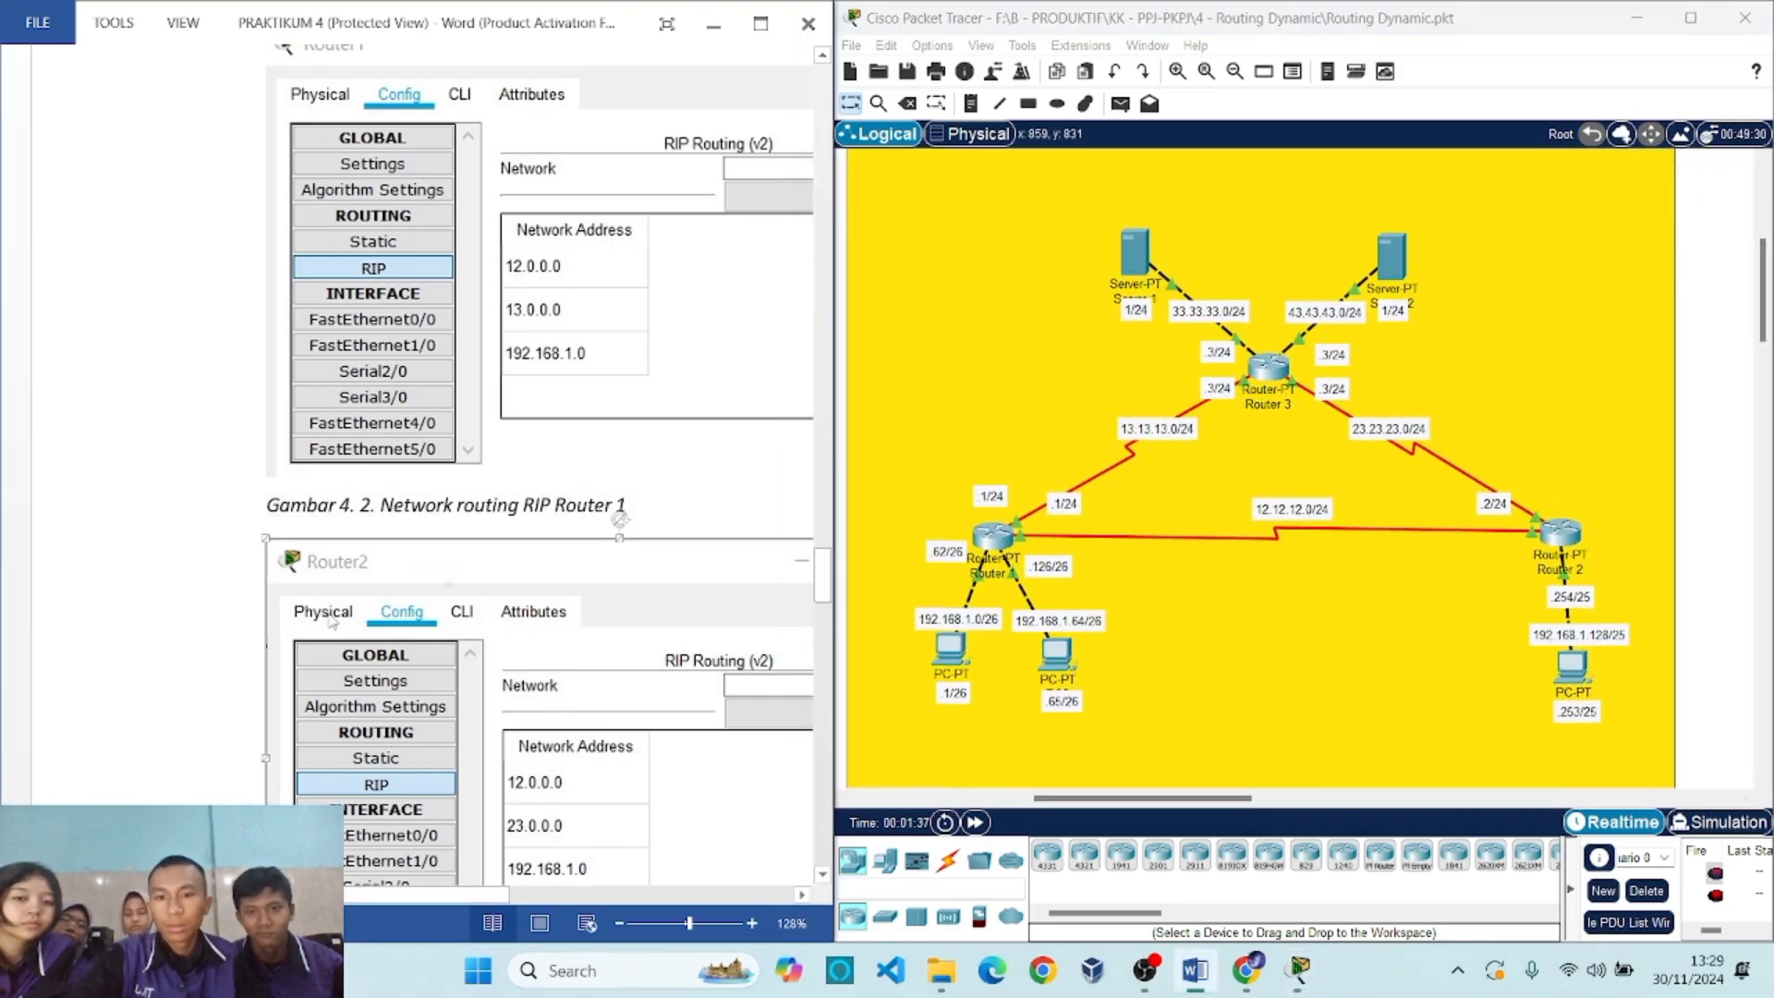
scroll(361, 903, "down", 5)
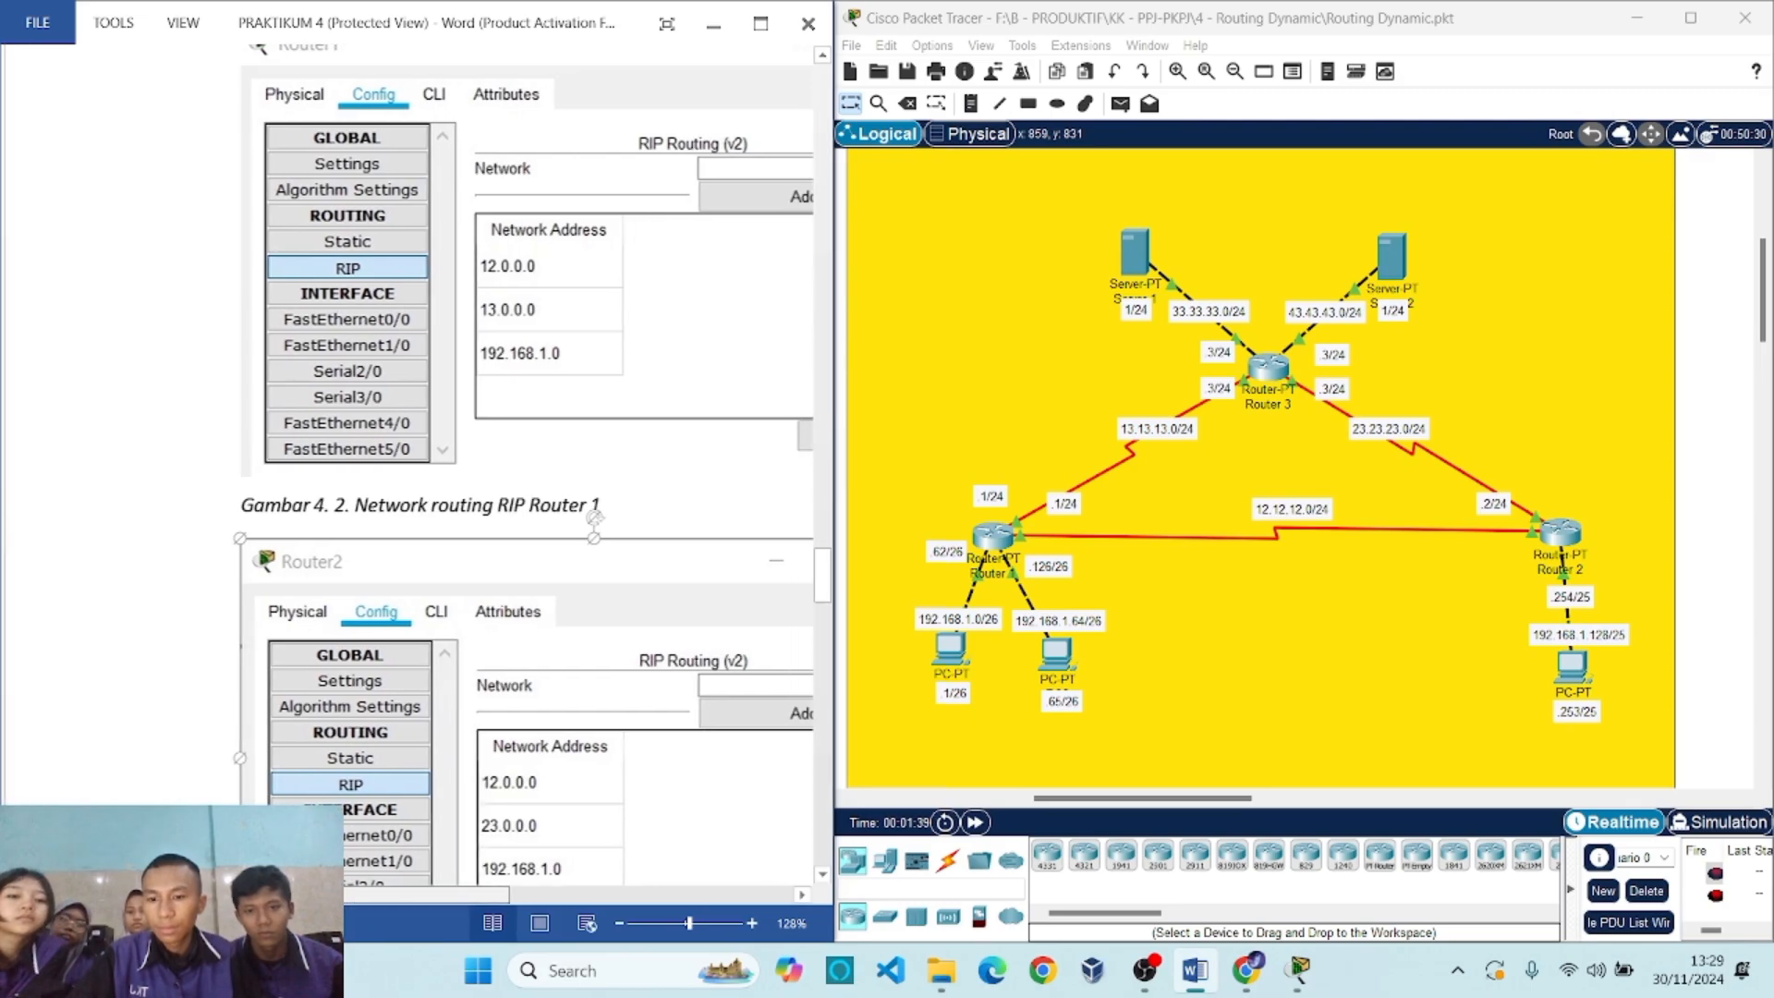
left_click_drag(351, 913, 325, 909)
left_click(1271, 594)
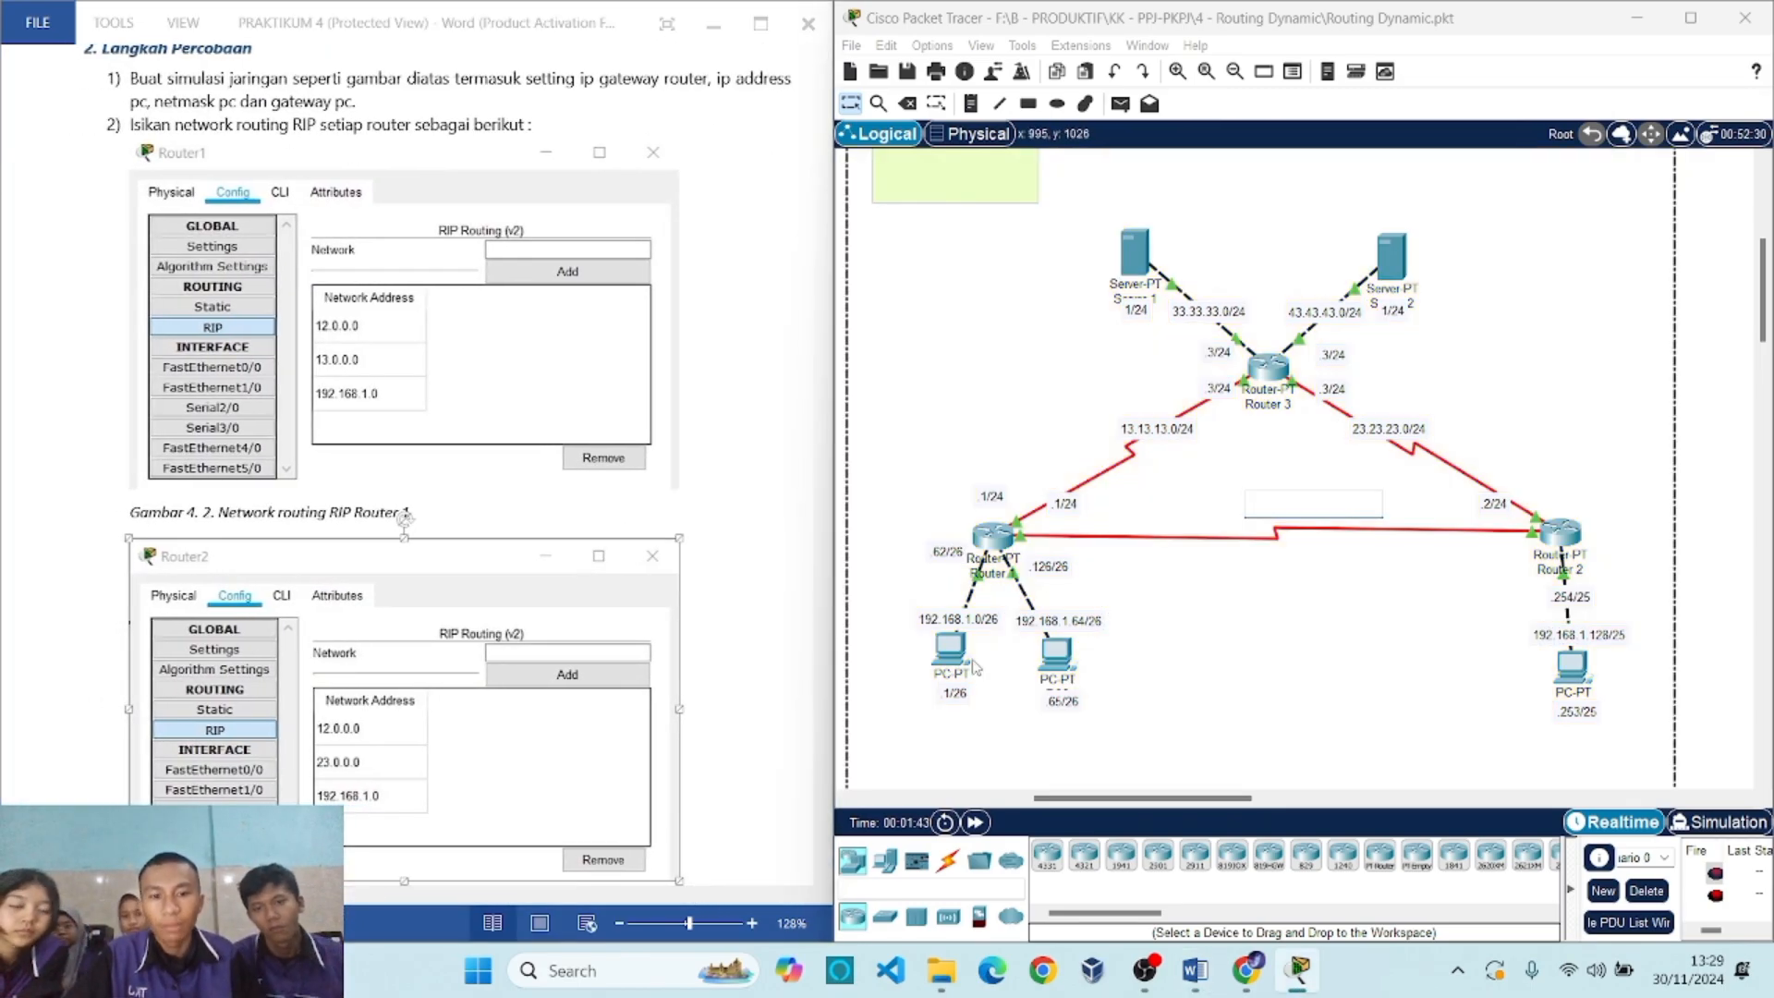
double_click(1056, 654)
left_click(788, 179)
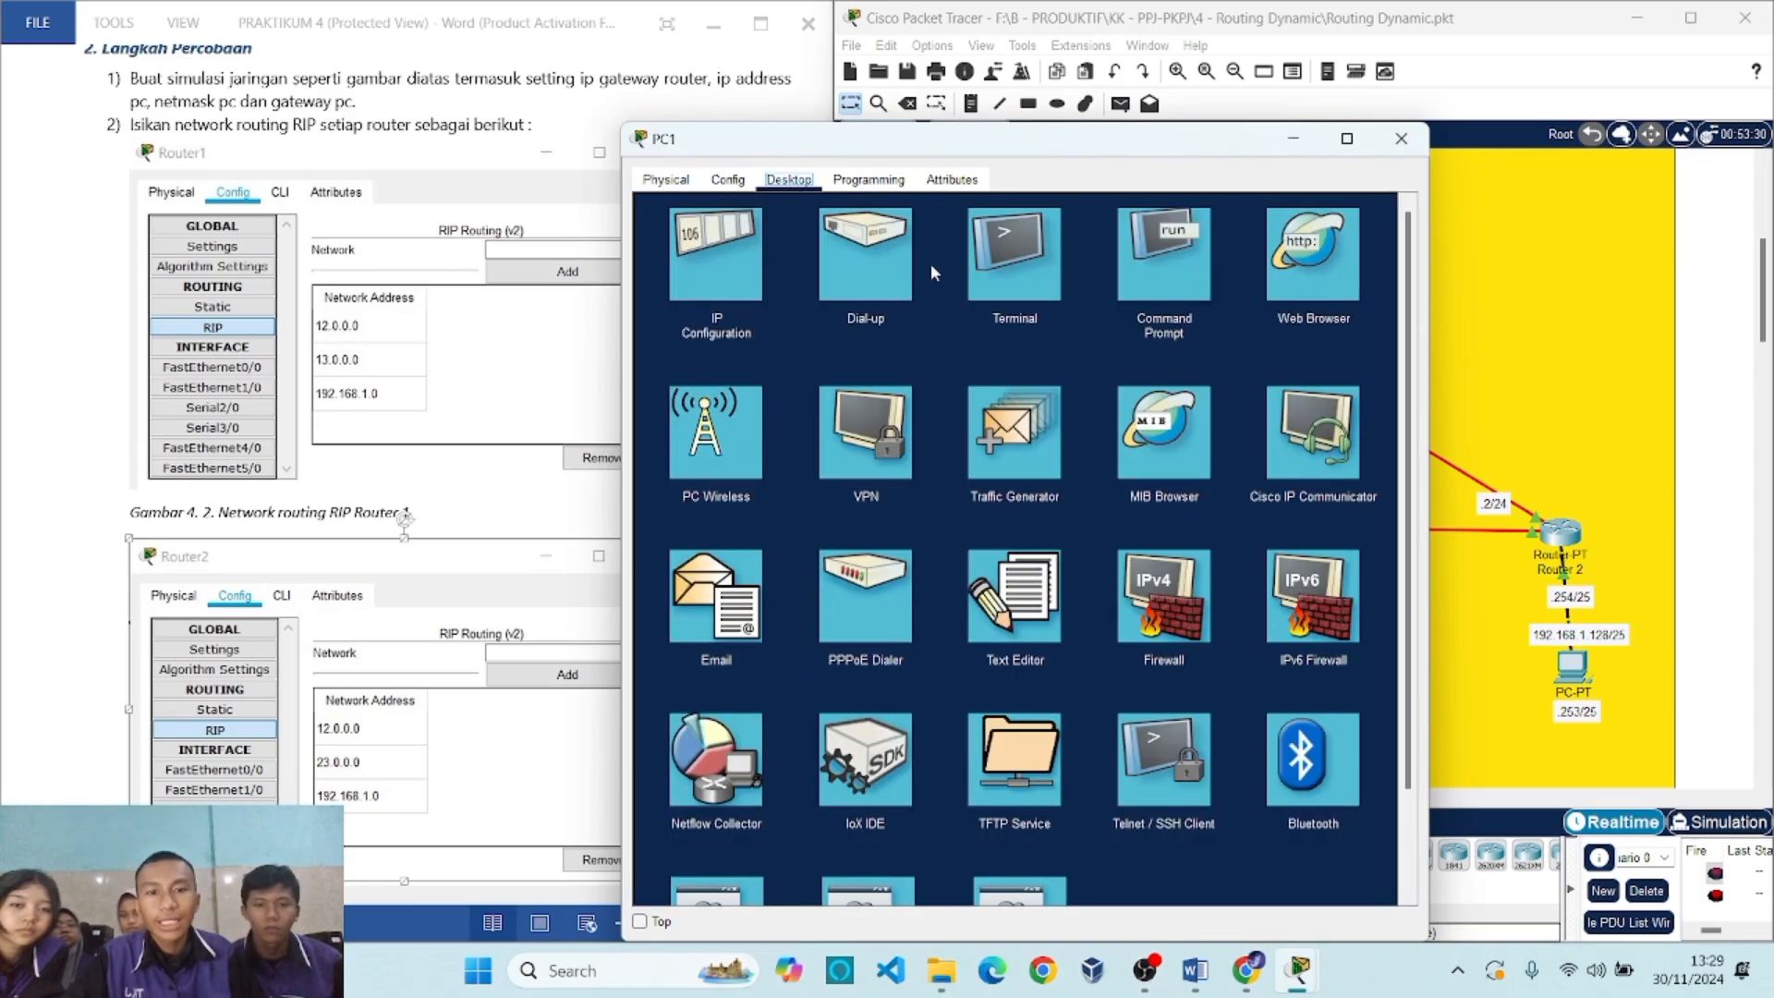
left_click(1166, 250)
left_click_drag(1293, 153, 1473, 81)
left_click(1474, 64)
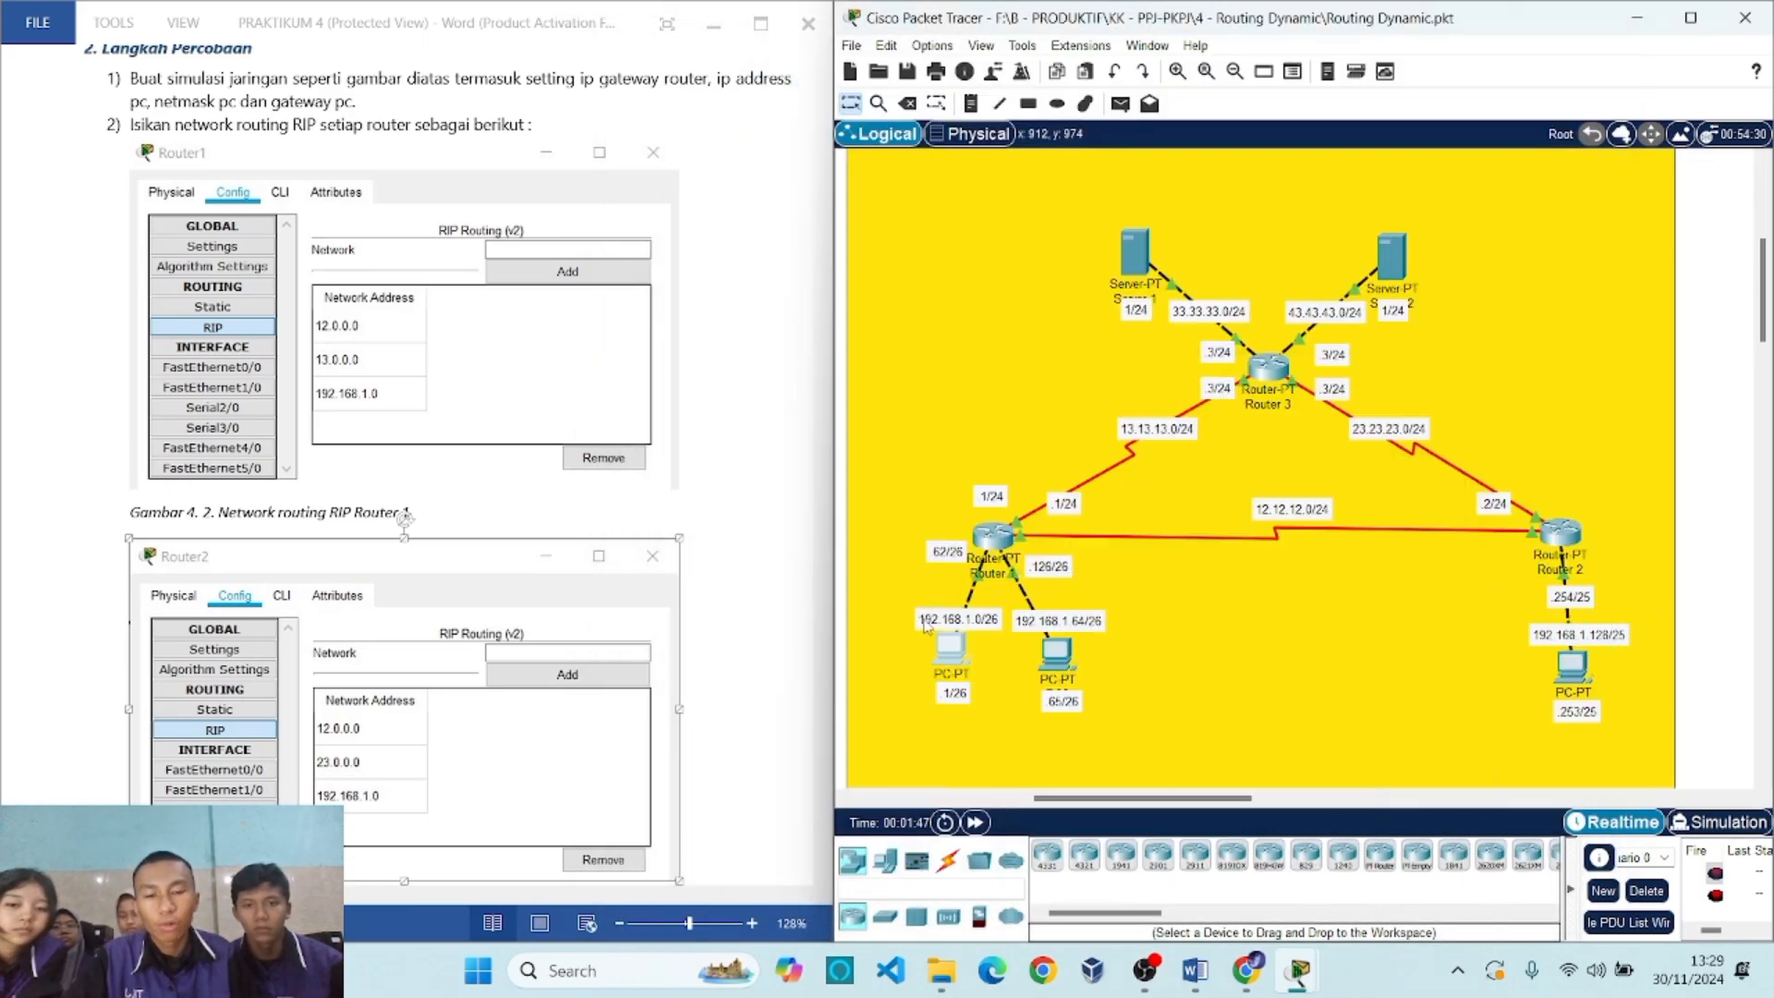
Open Router 1's configuration beside the document and inspect its RIP routing networks against the Router1 figure.
double_click(1010, 541)
left_click_drag(927, 148, 1294, 87)
left_click(1096, 119)
left_click_drag(1141, 83, 996, 75)
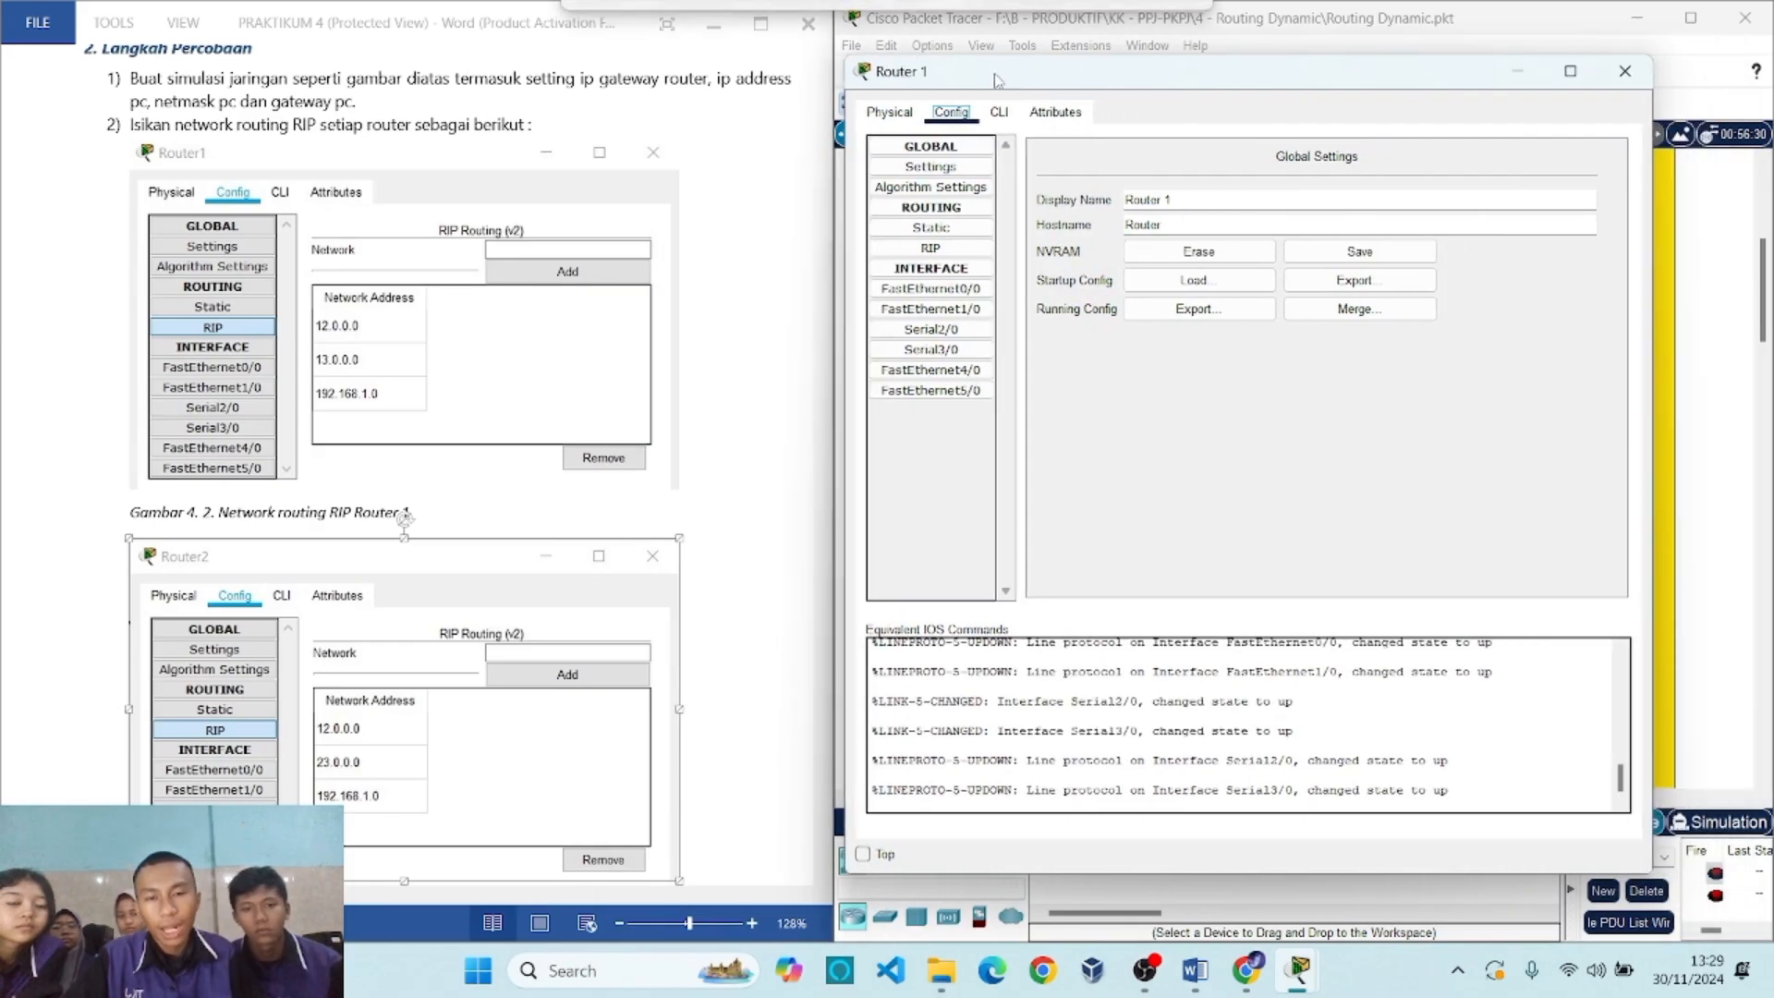
left_click(949, 250)
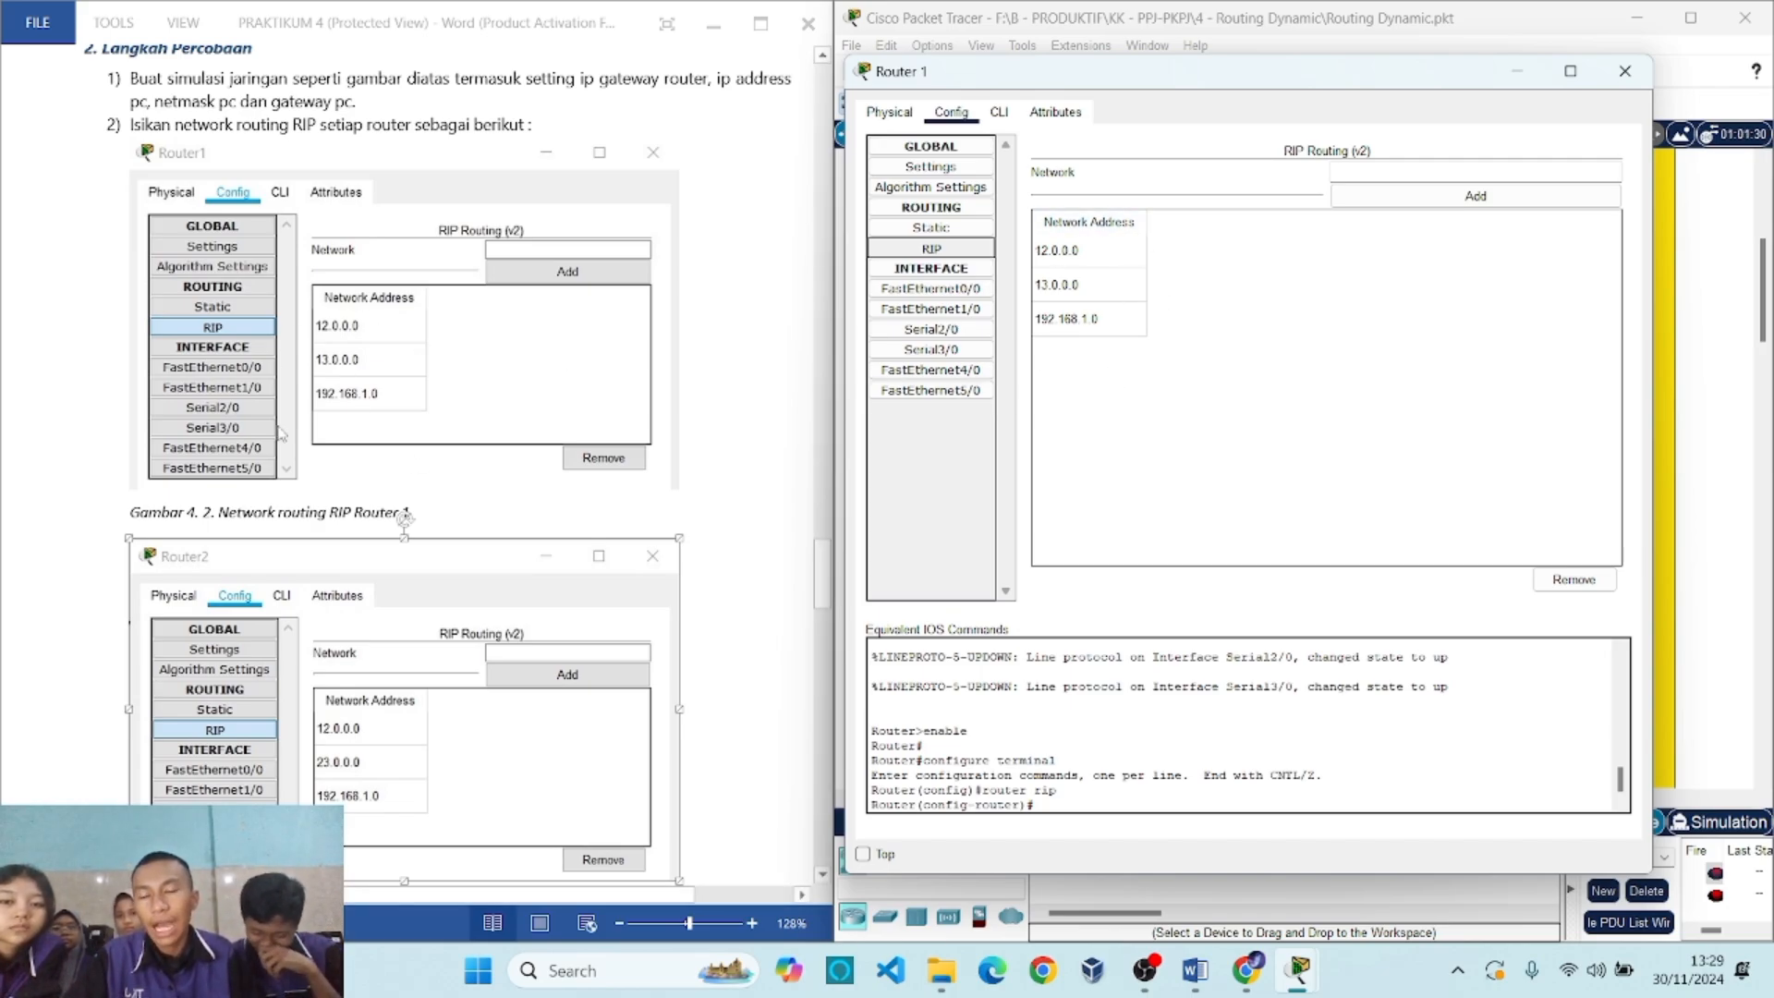
left_click(1428, 175)
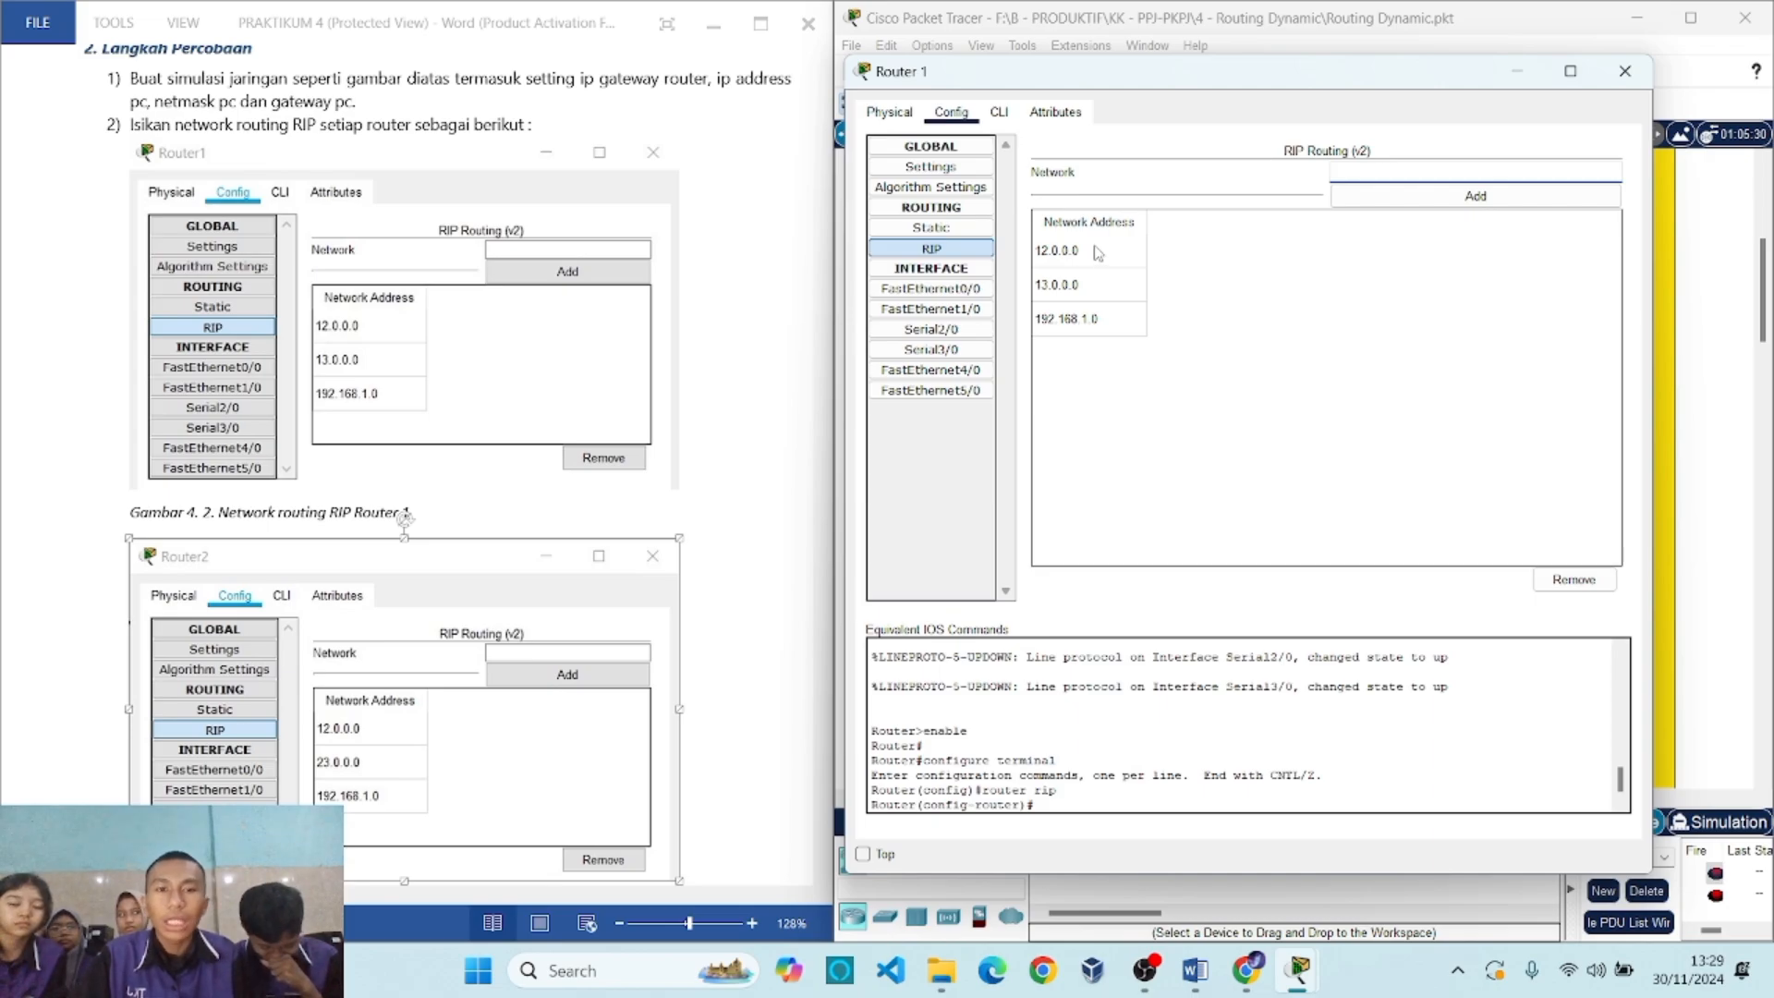
Compare Router 1's command-line interface with its RIP configuration page, and close the router.
left_click(1000, 112)
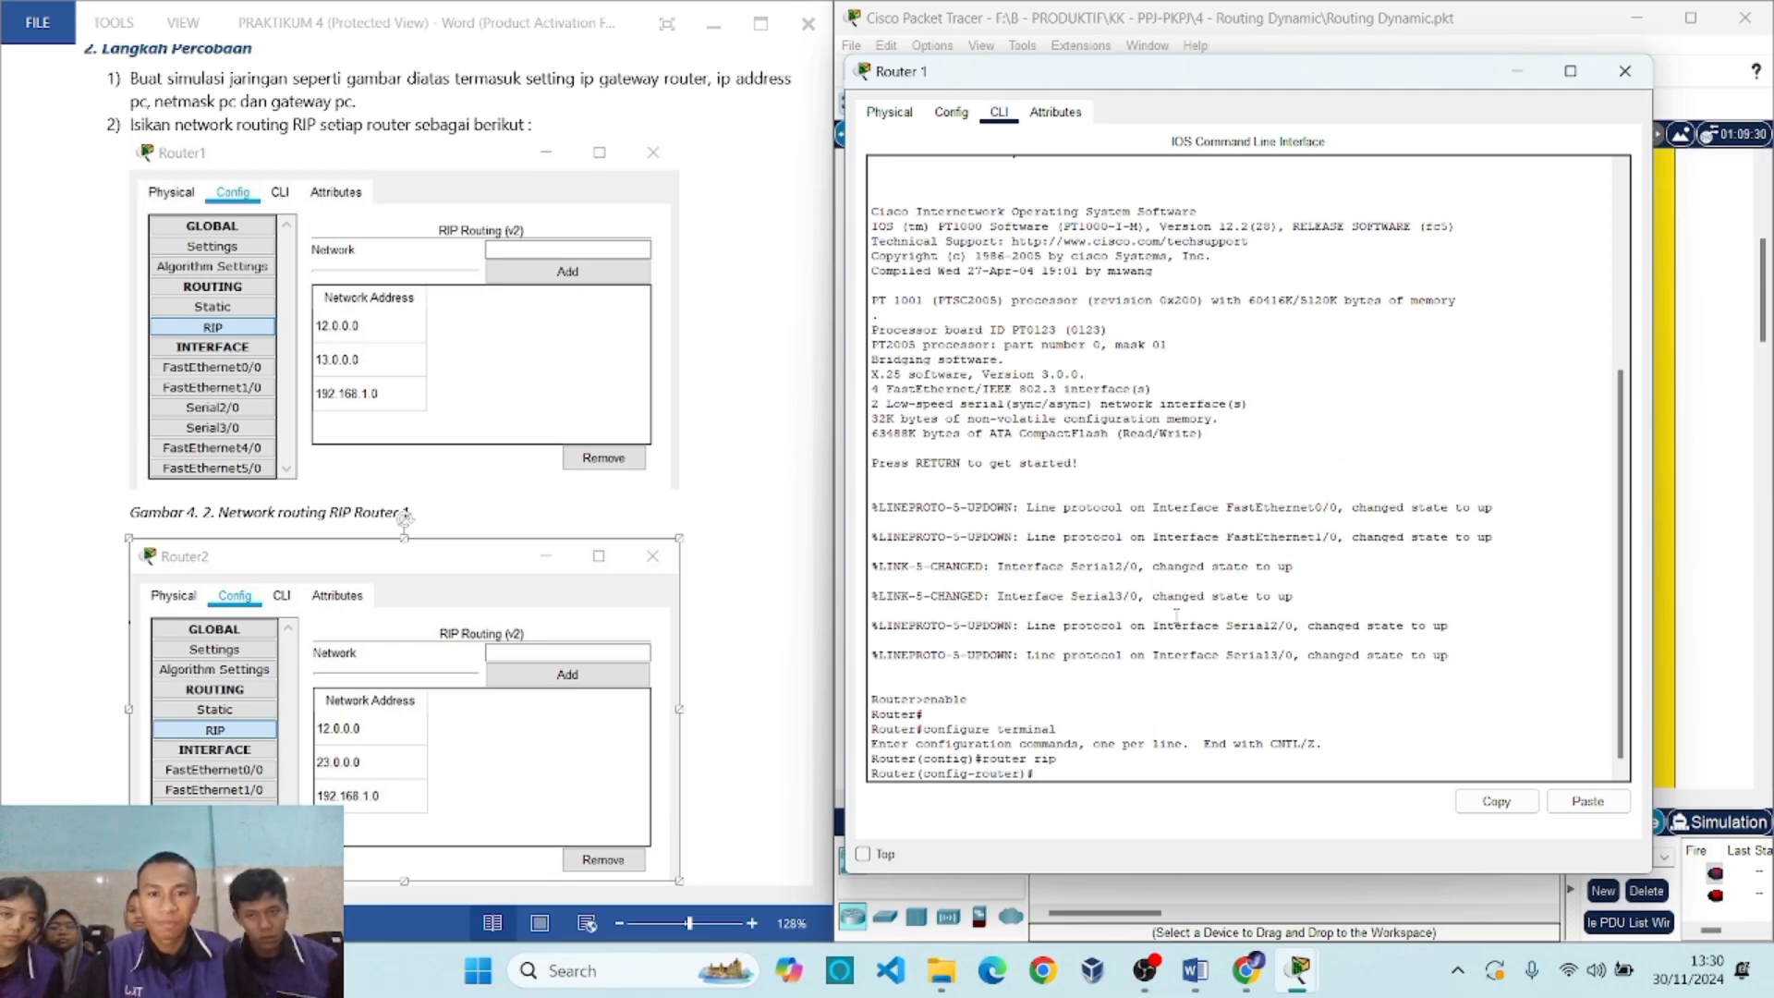
left_click(951, 111)
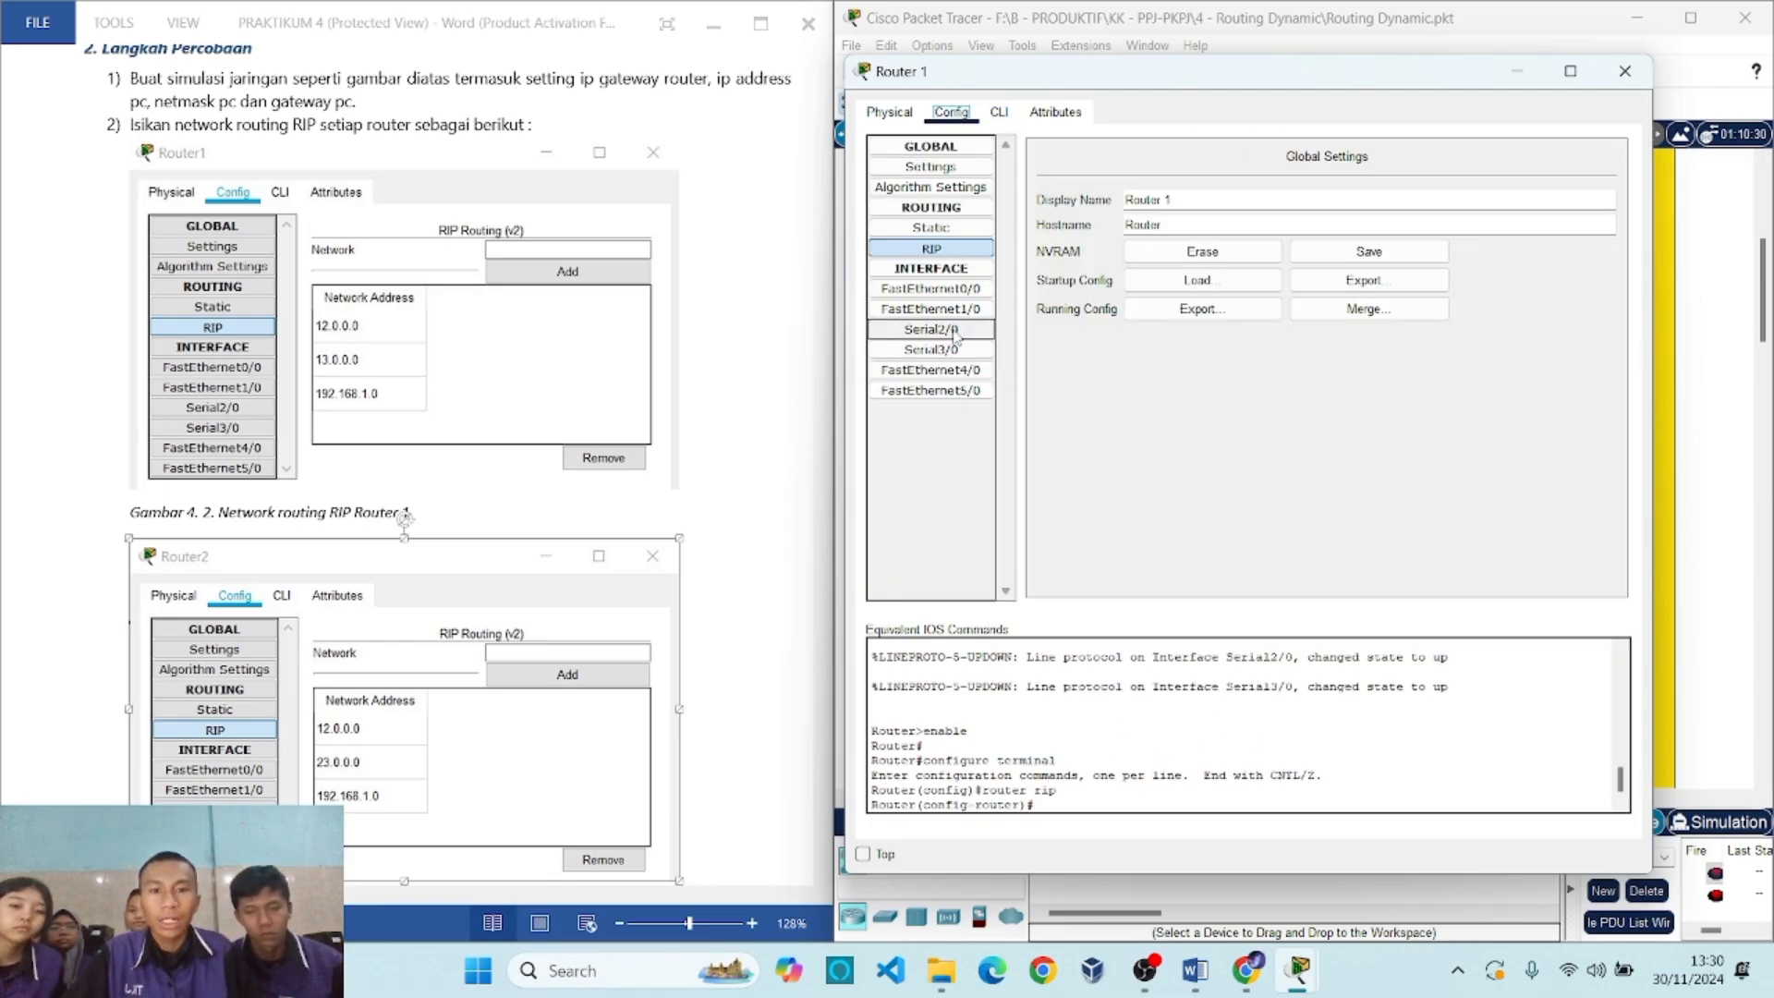
left_click(999, 112)
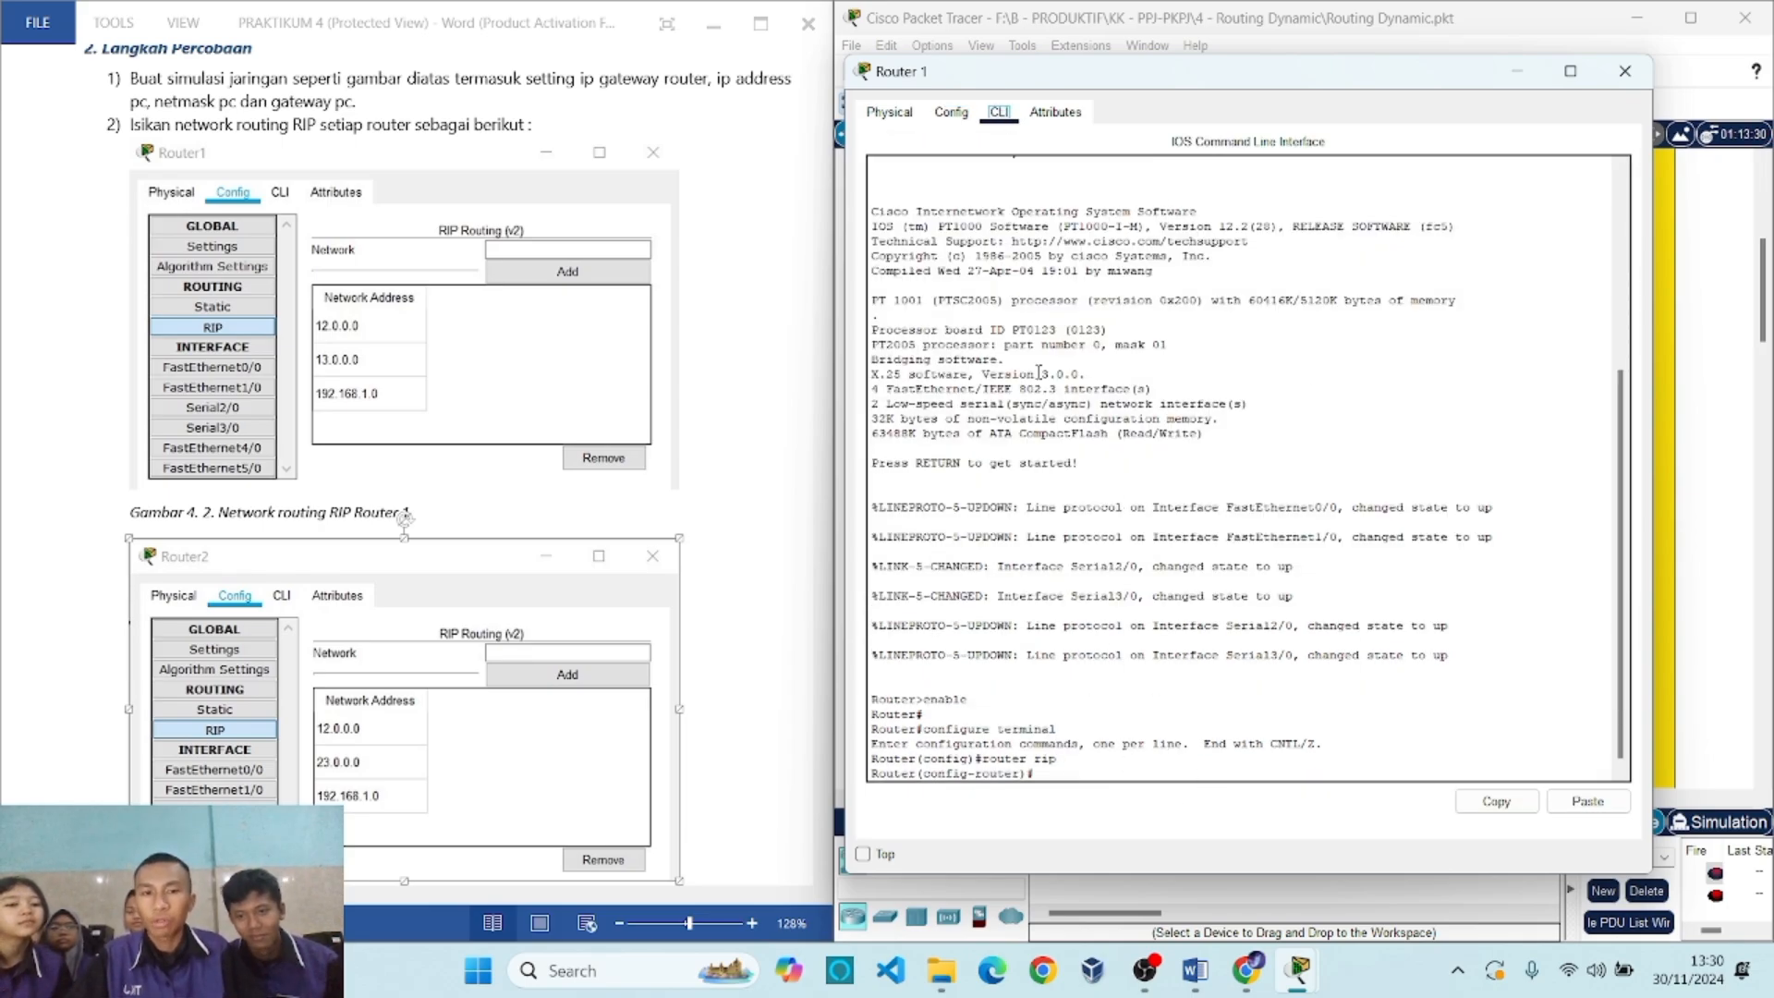
left_click(951, 111)
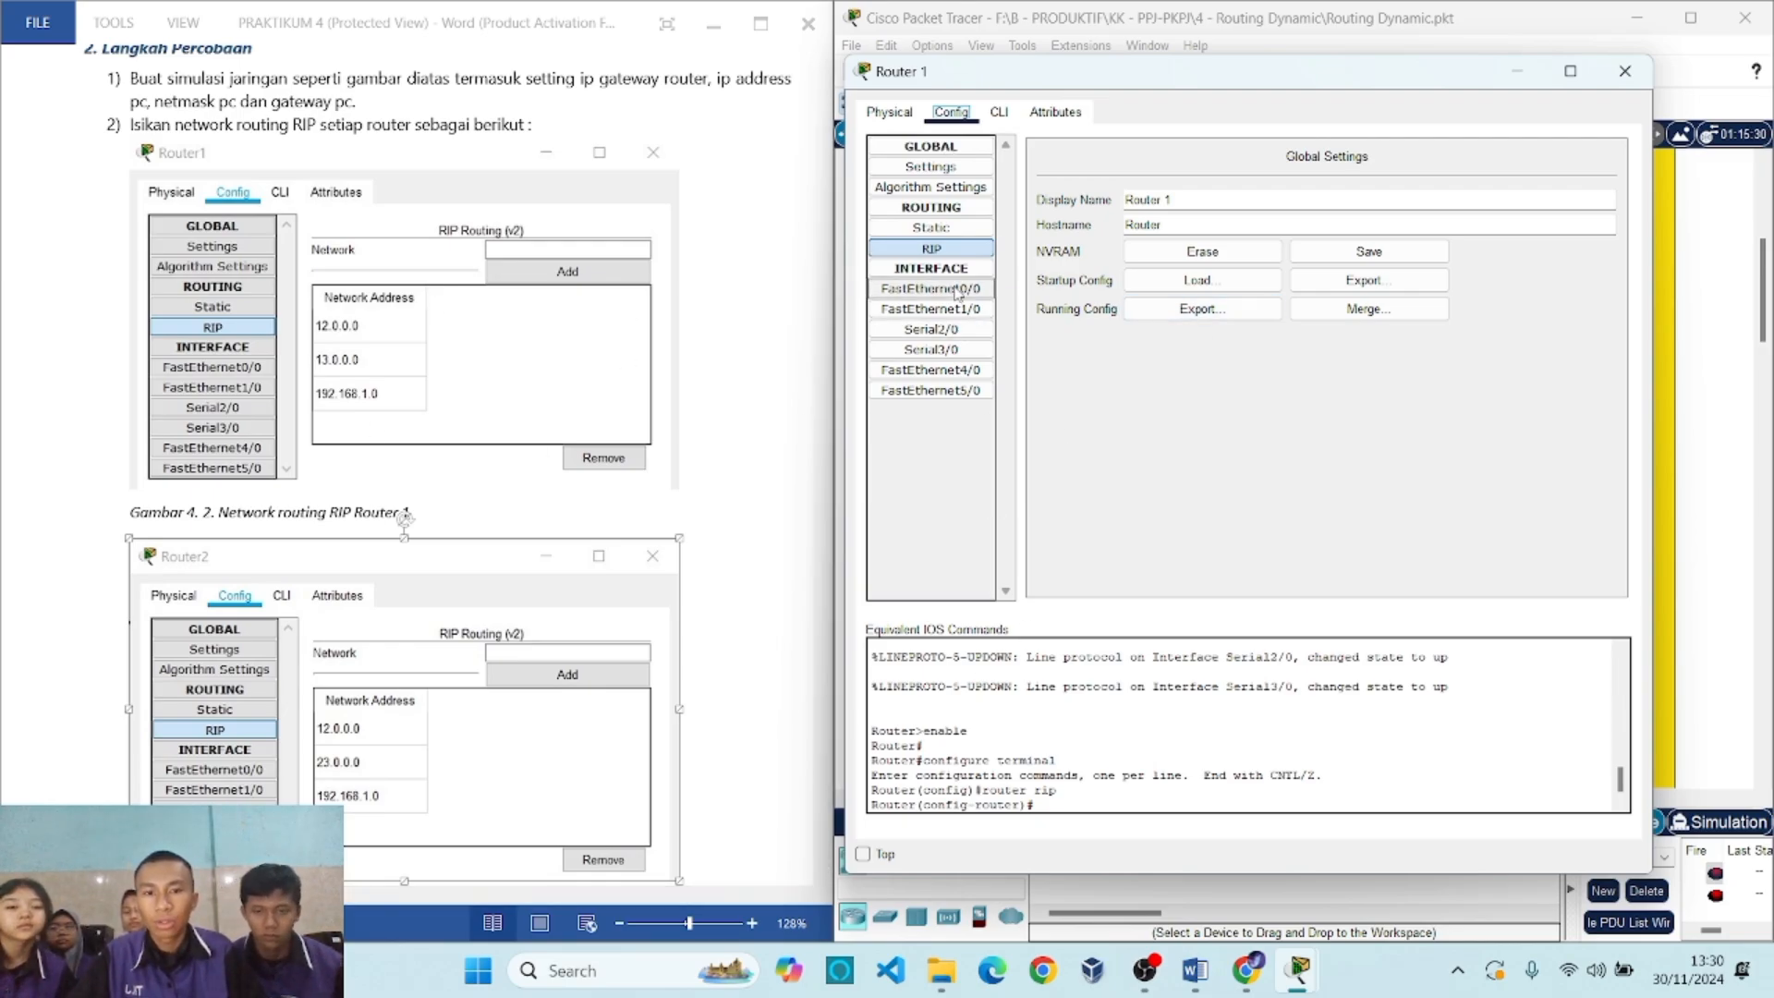
left_click(931, 249)
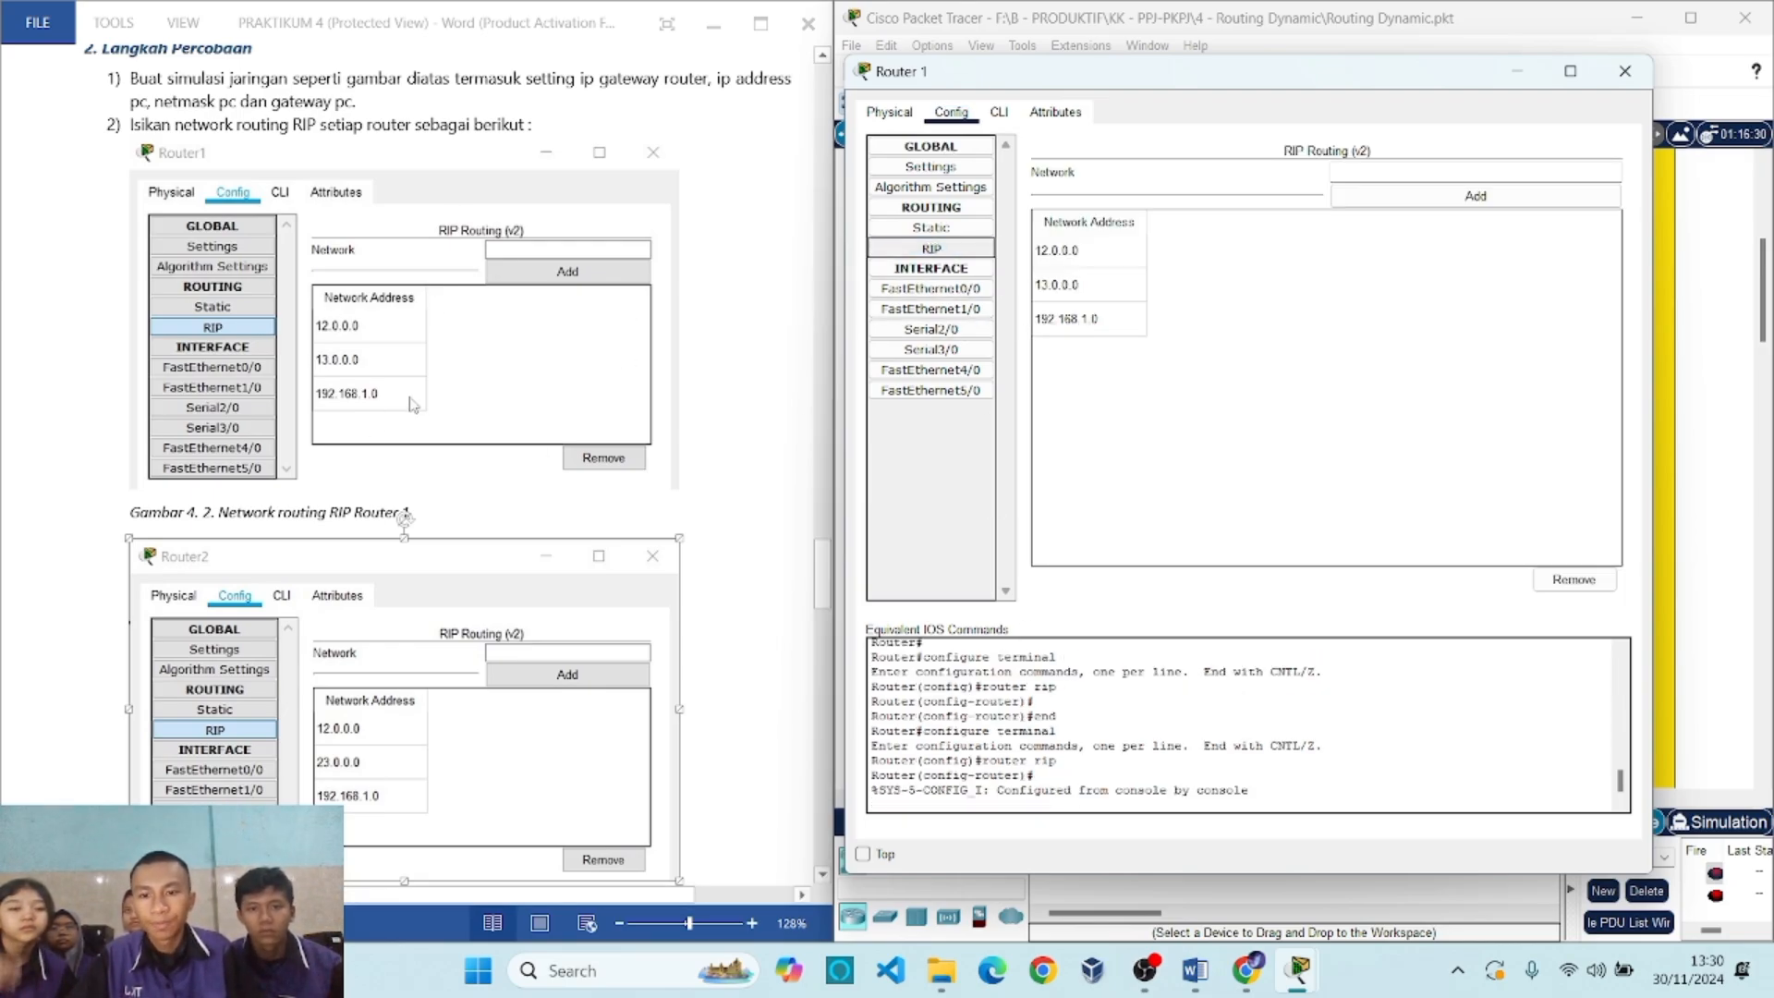
left_click(1624, 71)
Open Router 2's RIP routing networks, compare them with the Router2 figure in the lab document, and close the router.
left_click(1566, 545)
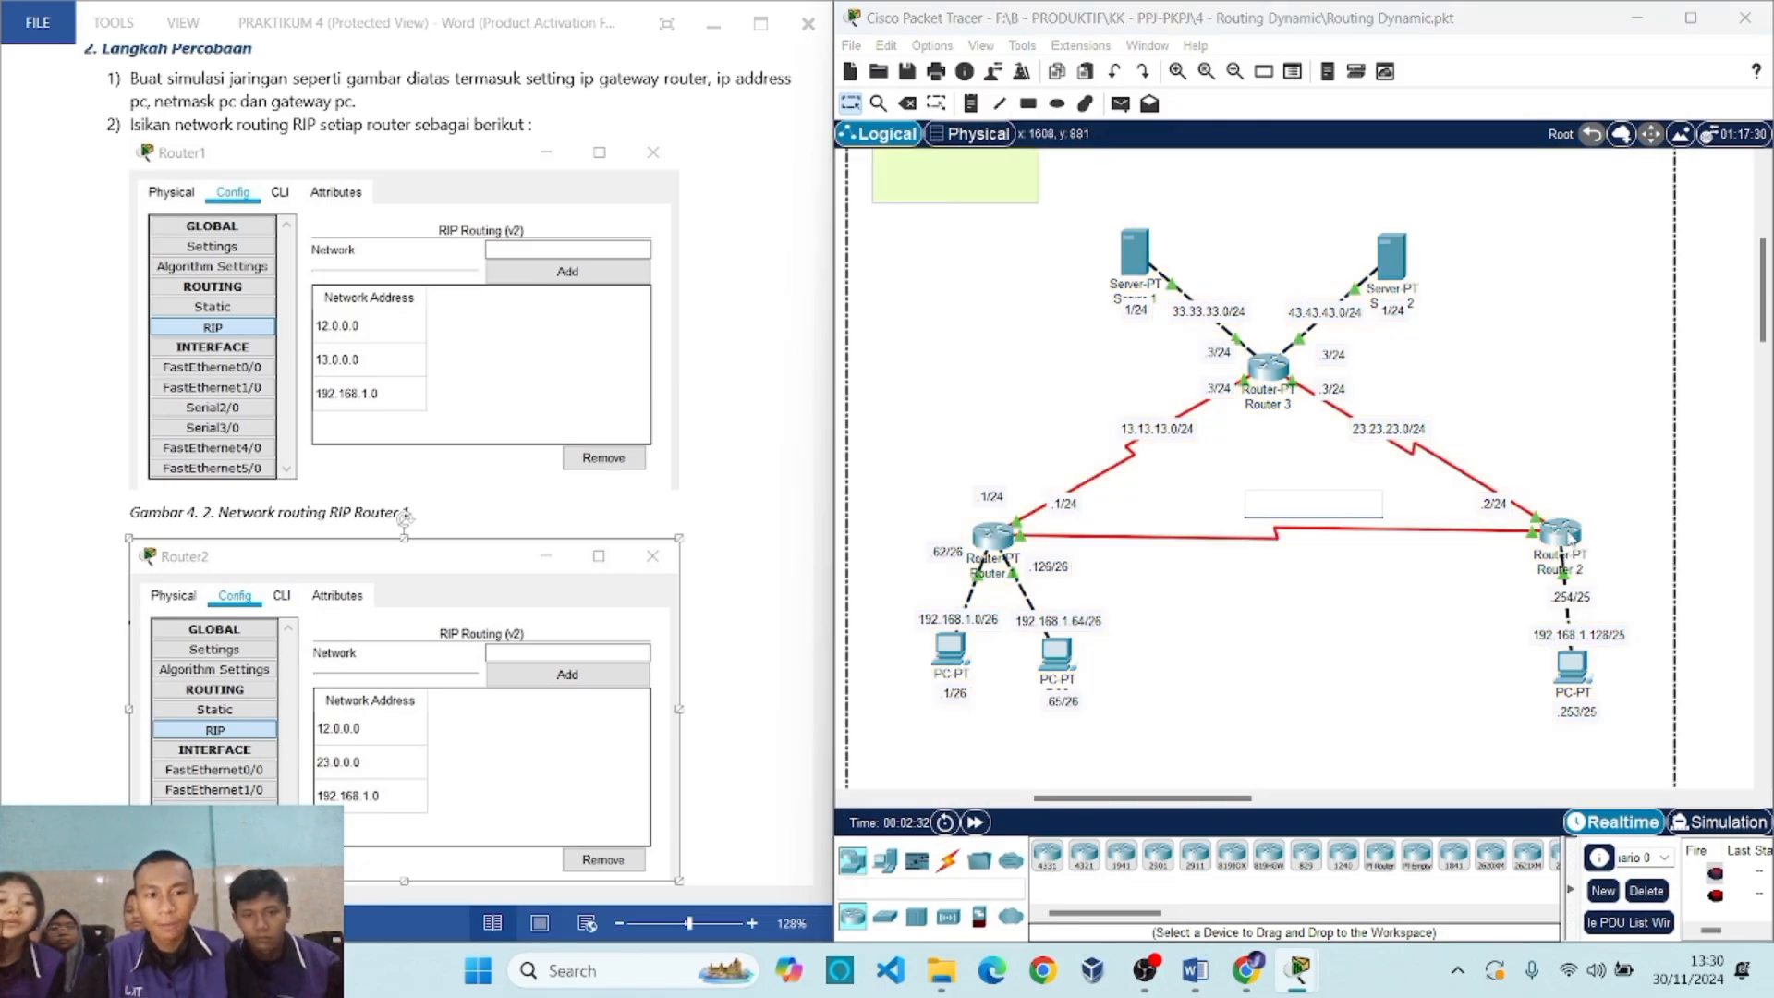
left_click(727, 179)
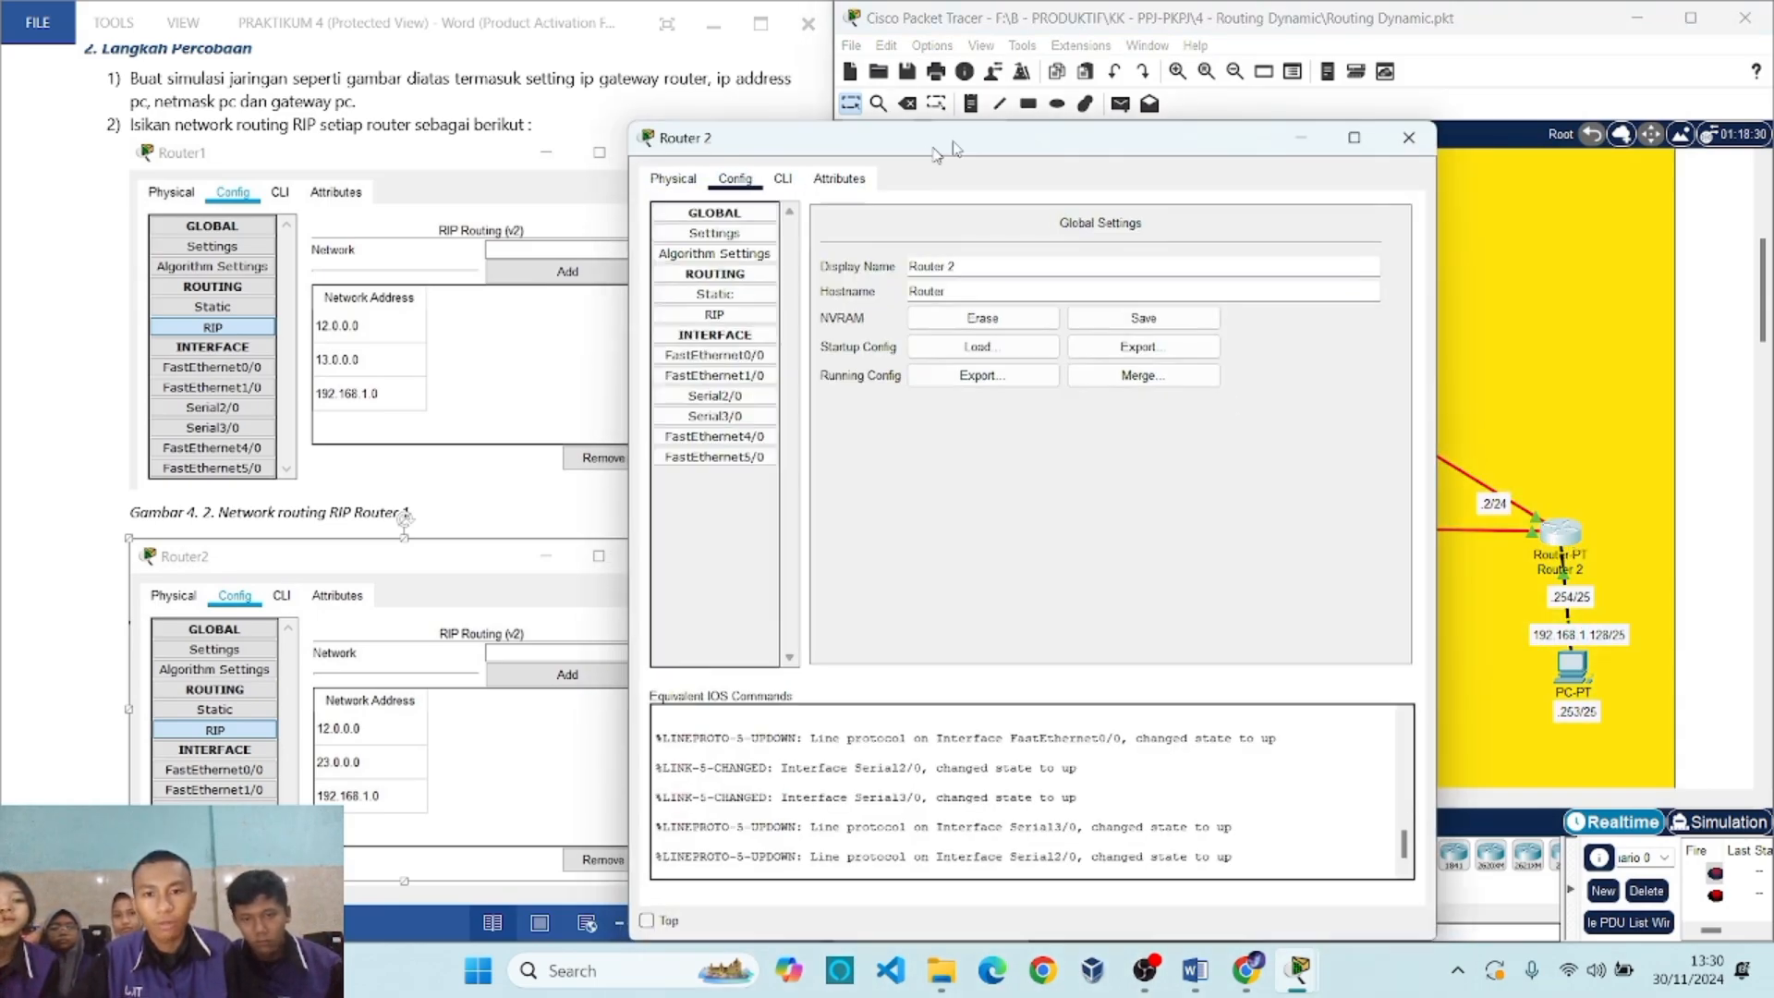
left_click_drag(943, 139, 1106, 89)
left_click(872, 265)
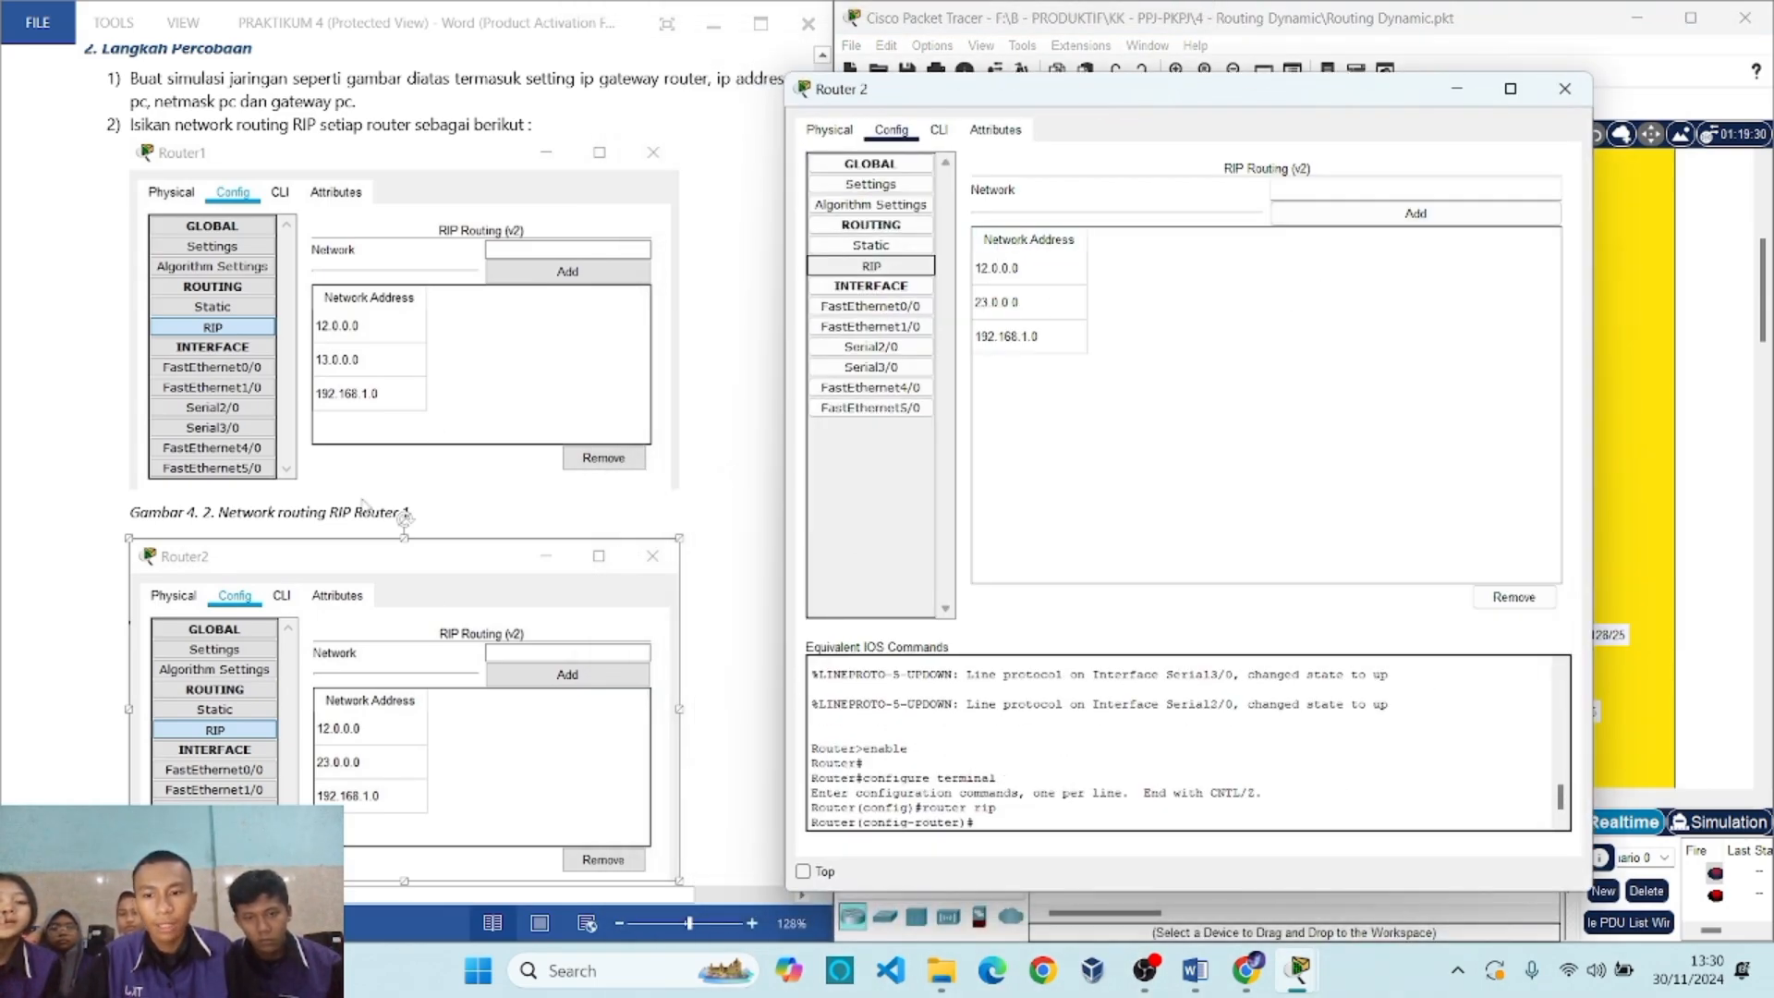
scroll(365, 508, "down", 3)
scroll(370, 517, "down", 5)
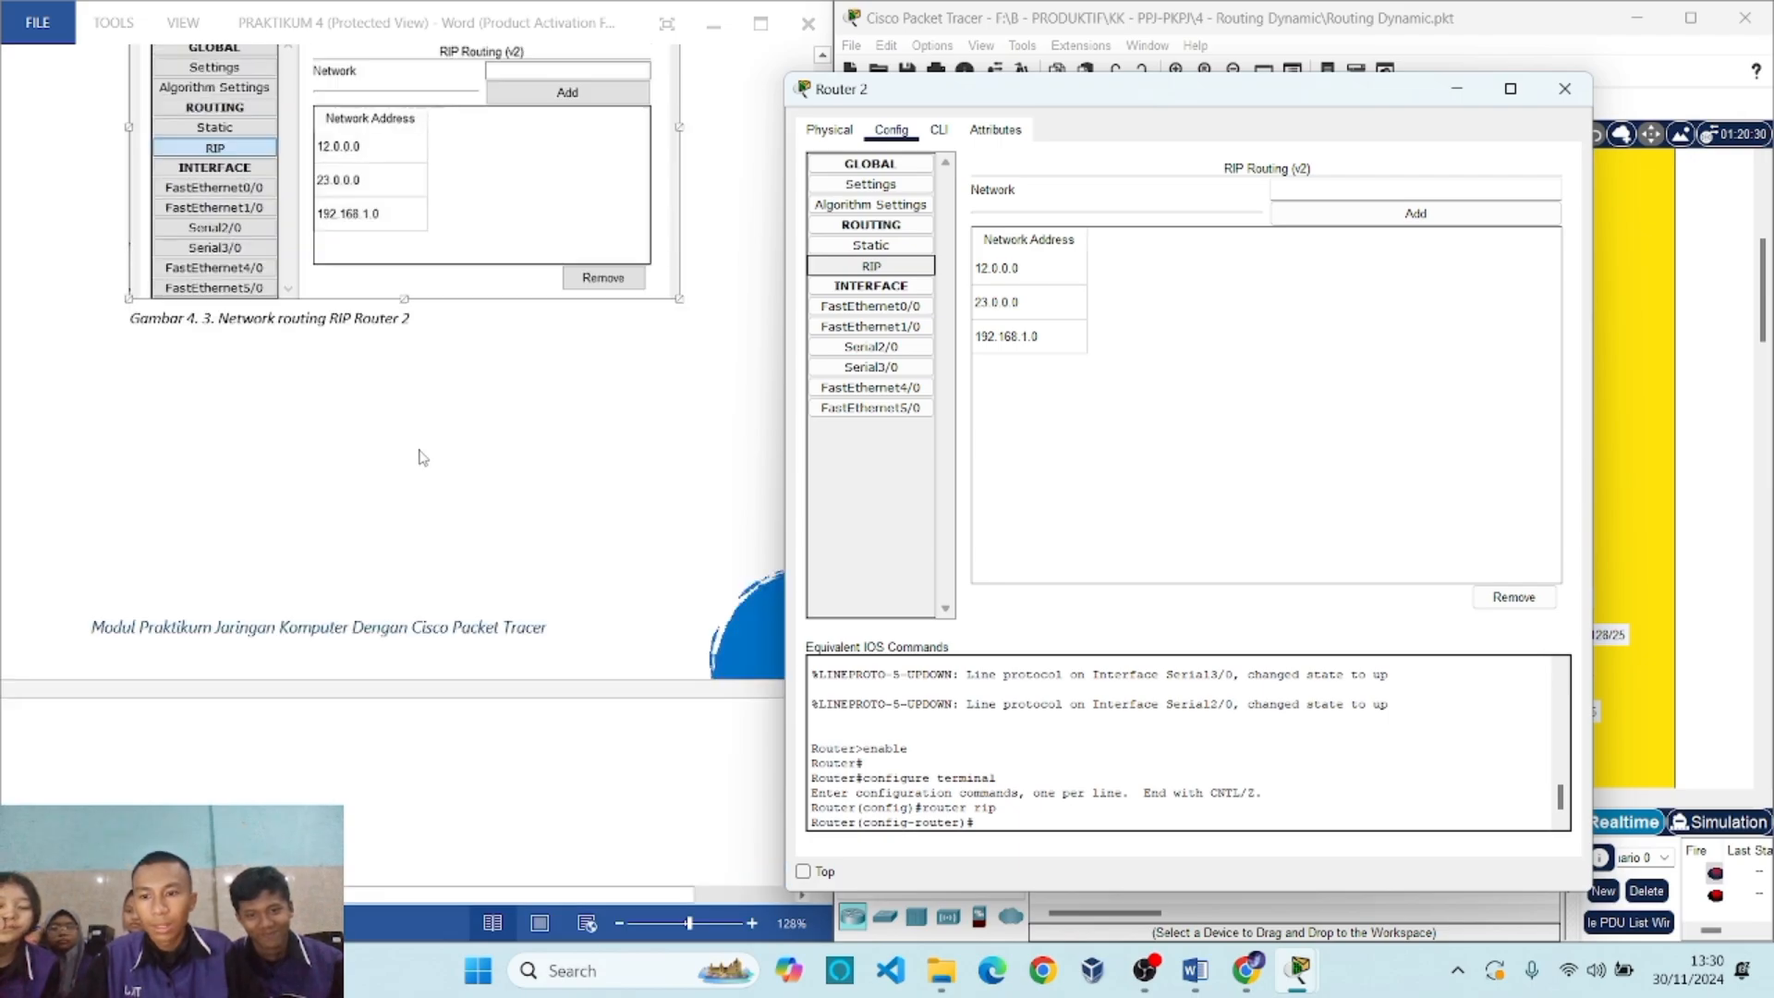
left_click(1564, 90)
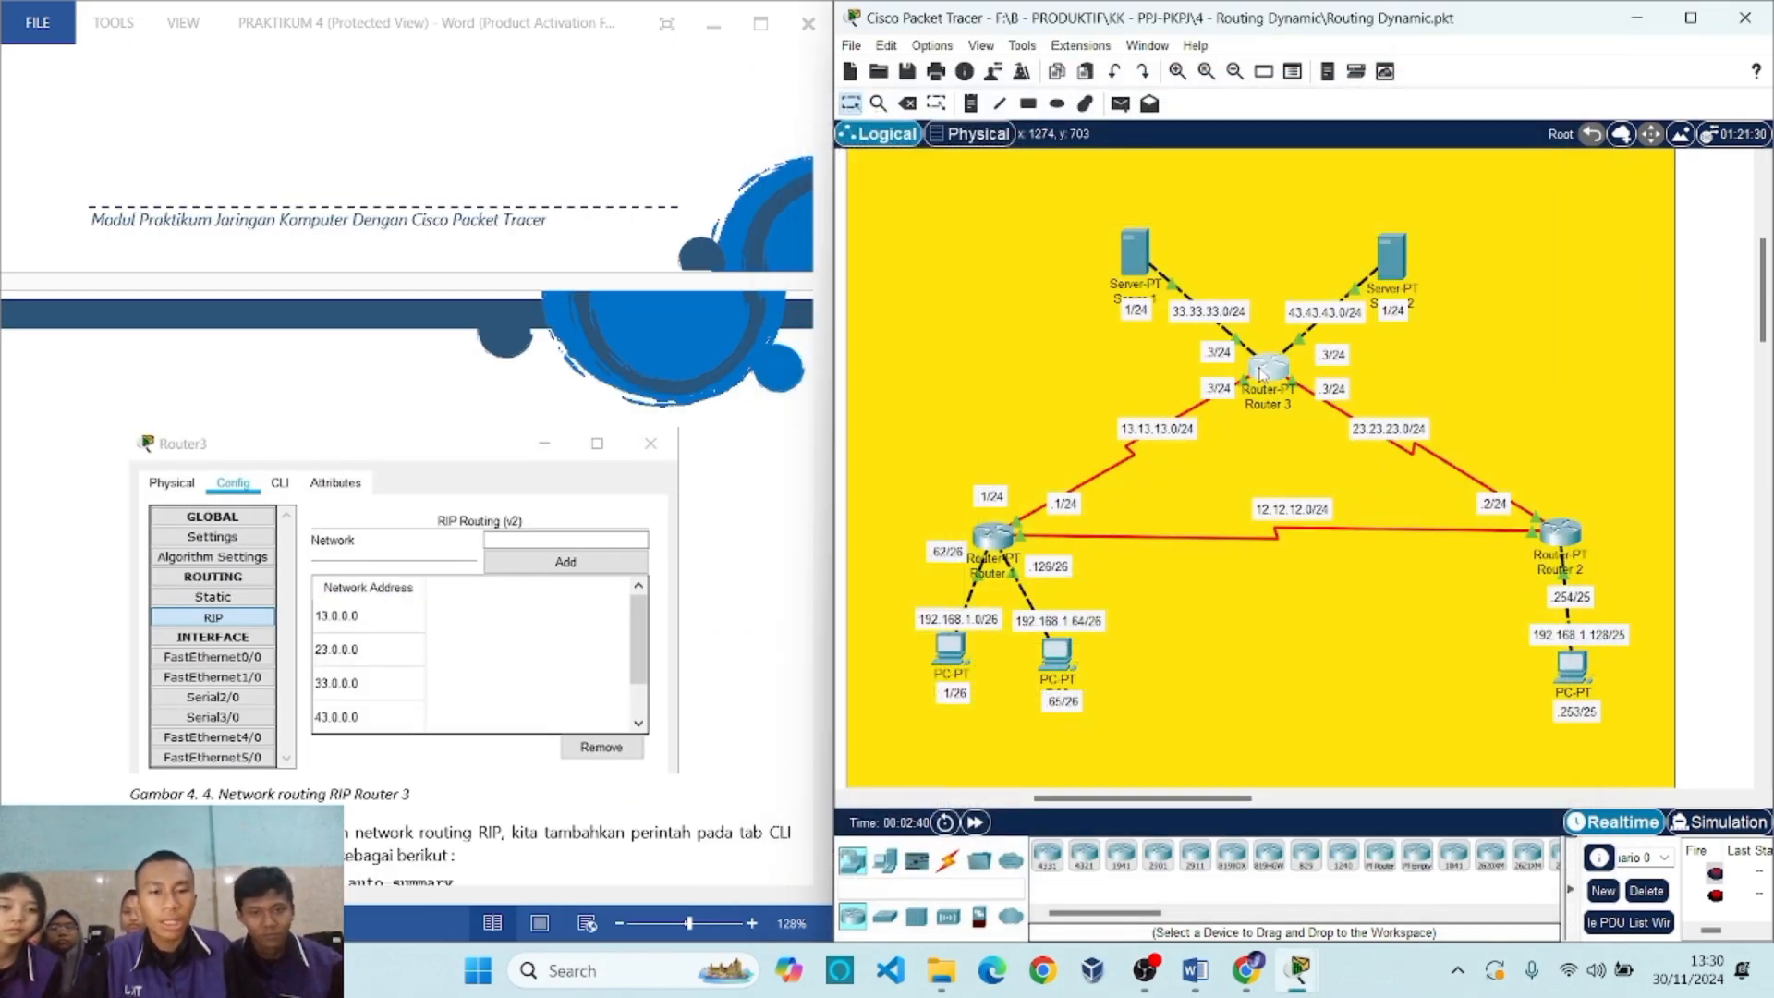
Open Router 3's RIP routing networks, compare them with the figures in the lab document, and close the router.
left_click(1268, 367)
left_click(759, 181)
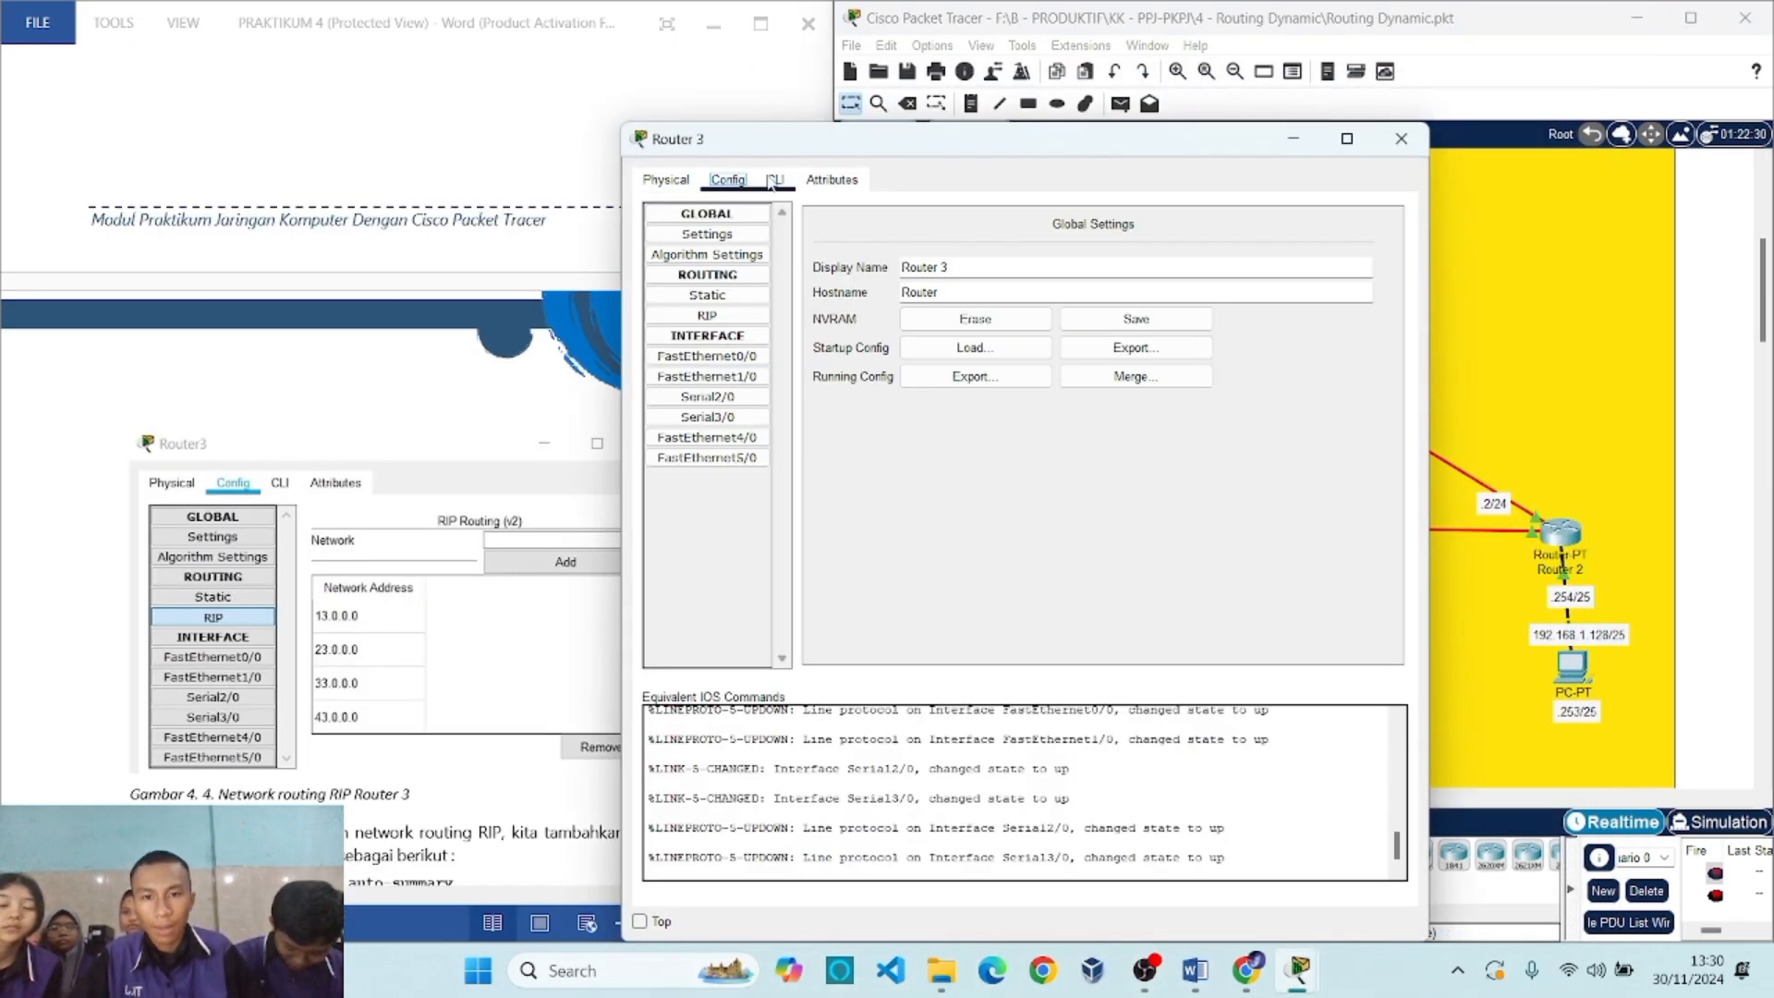
left_click(707, 315)
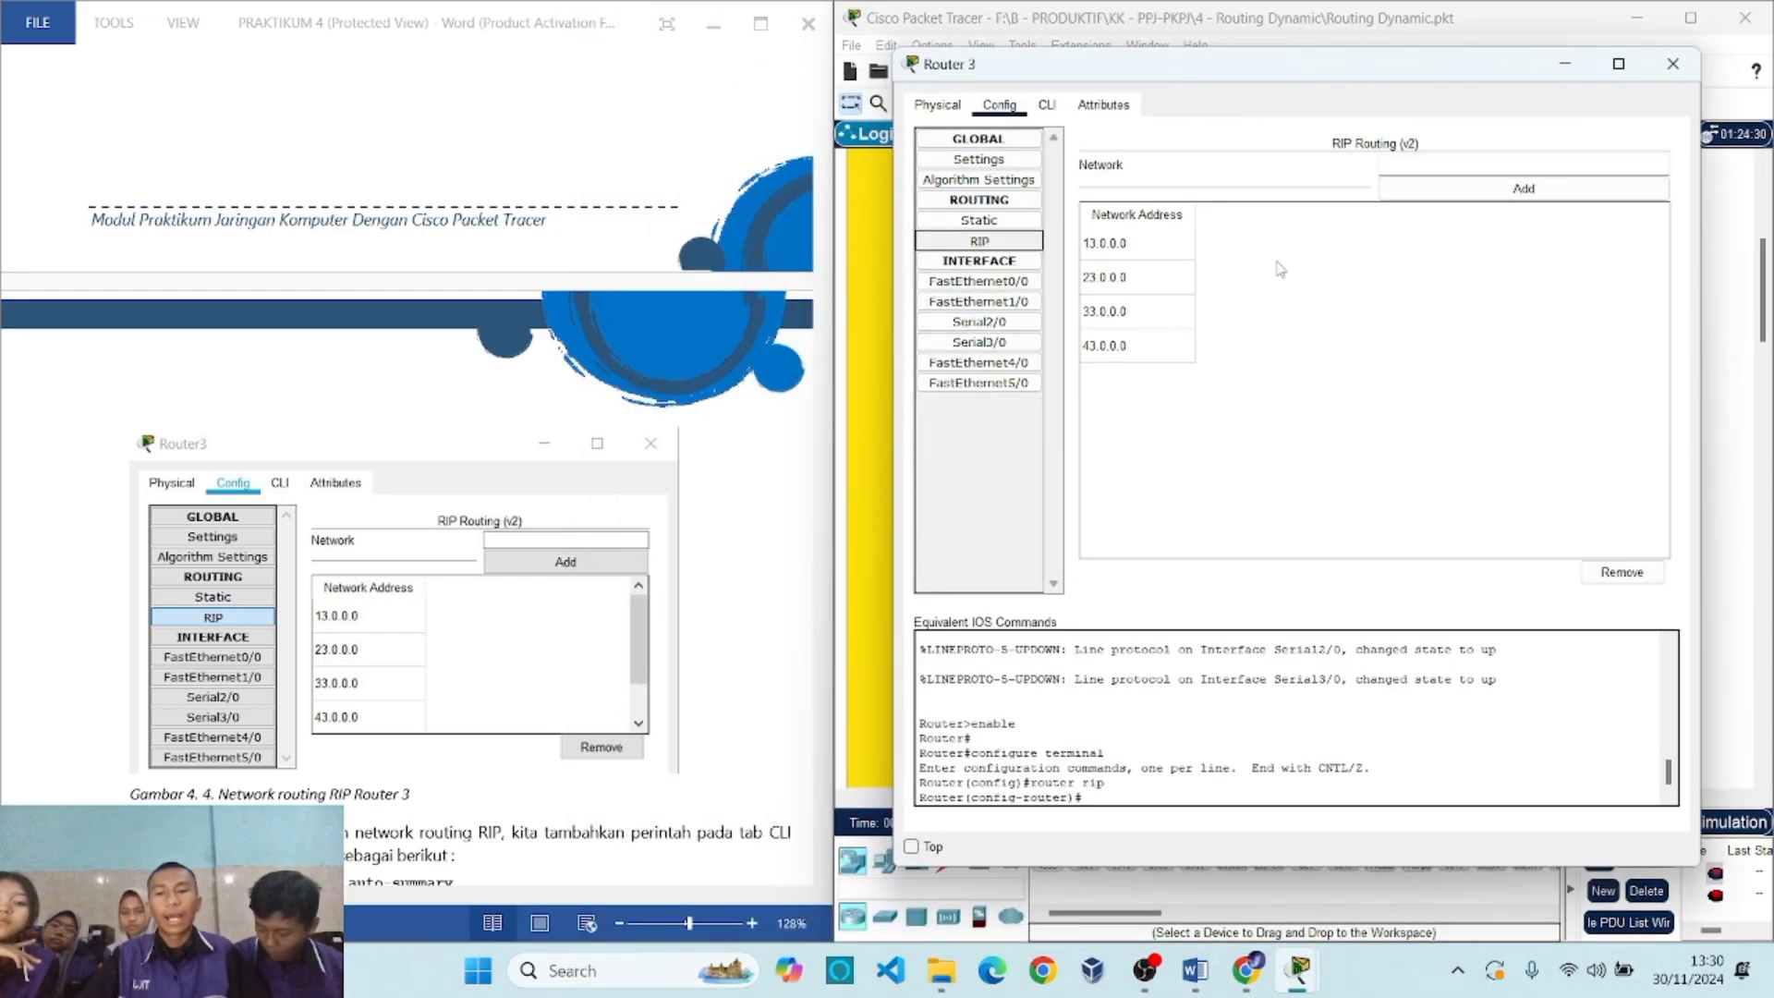
scroll(683, 451, "up", 10)
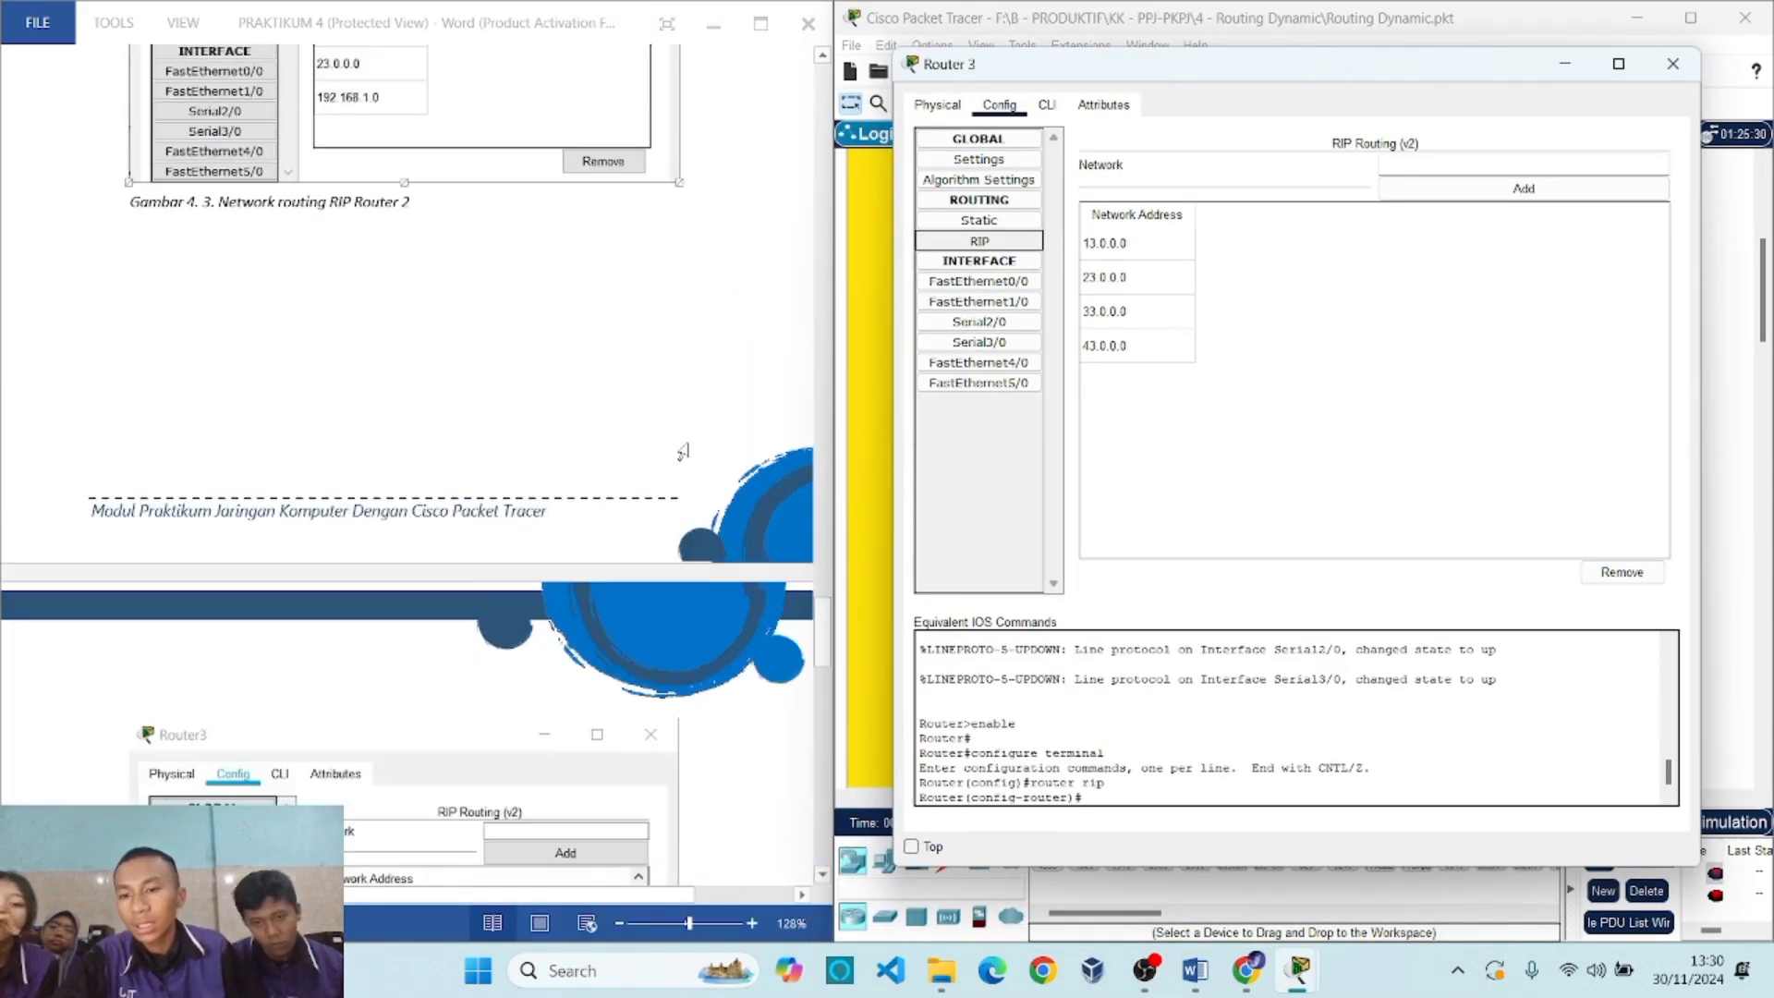
scroll(683, 450, "down", 4)
scroll(539, 534, "down", 4)
scroll(523, 531, "up", 14)
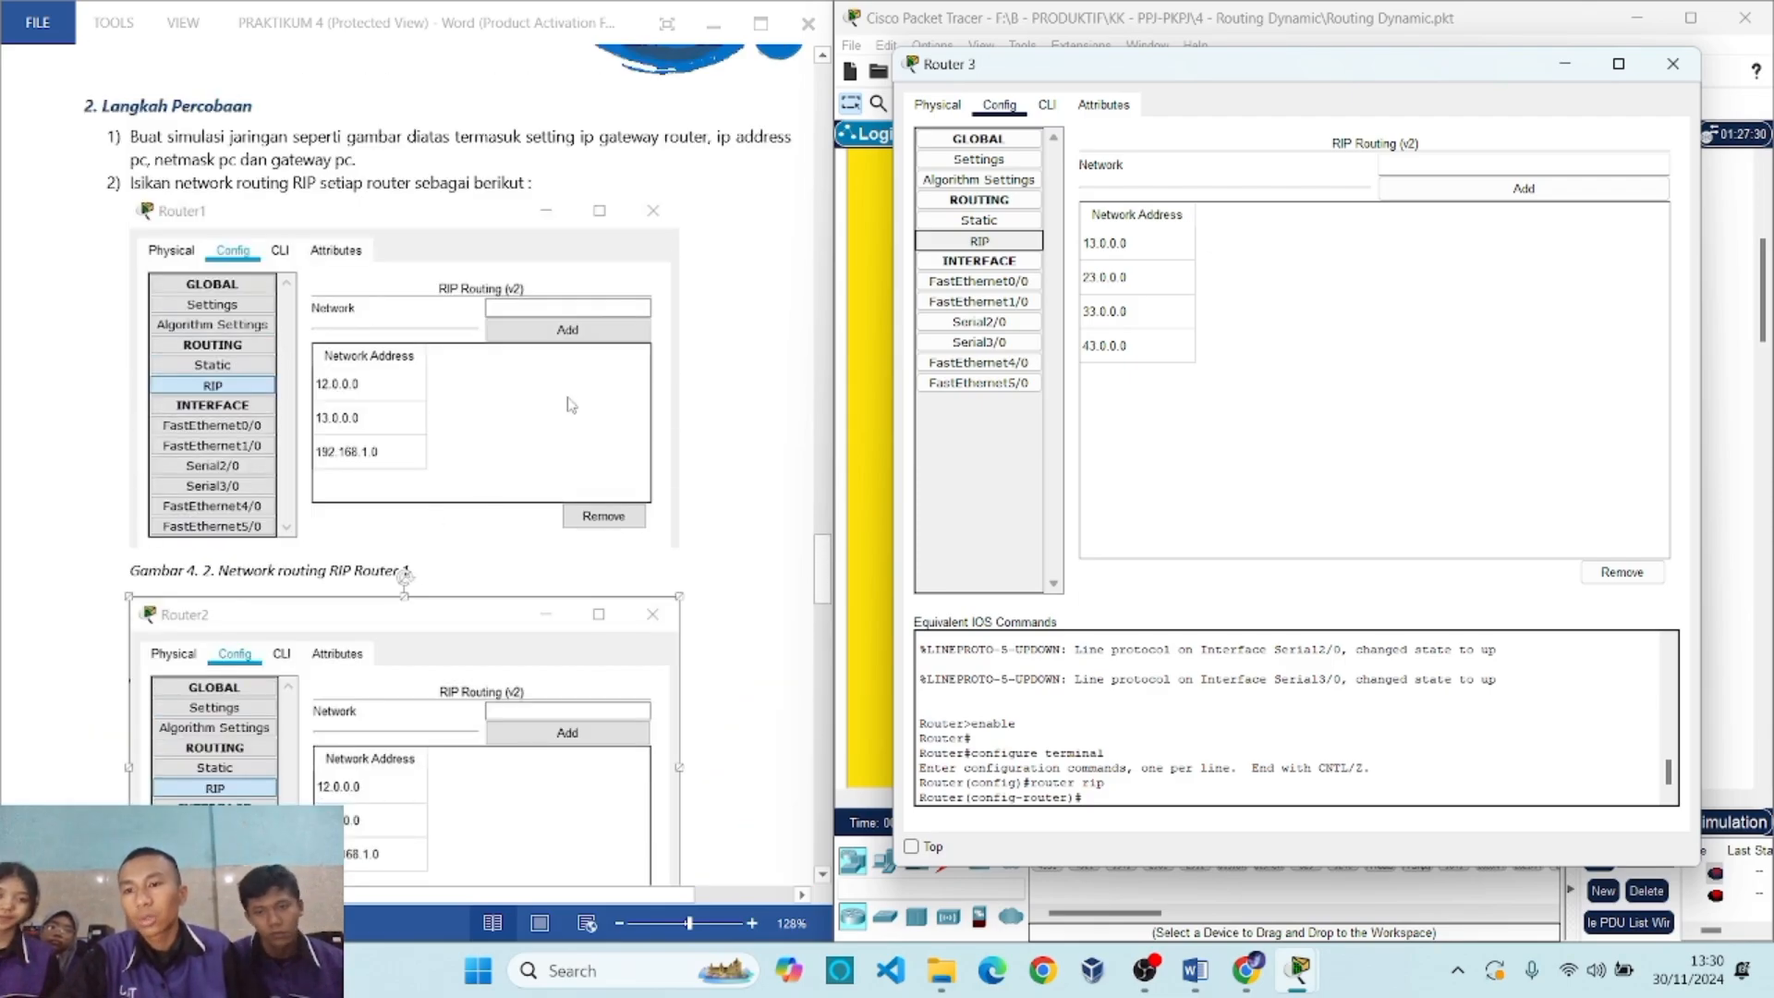
scroll(340, 483, "down", 9)
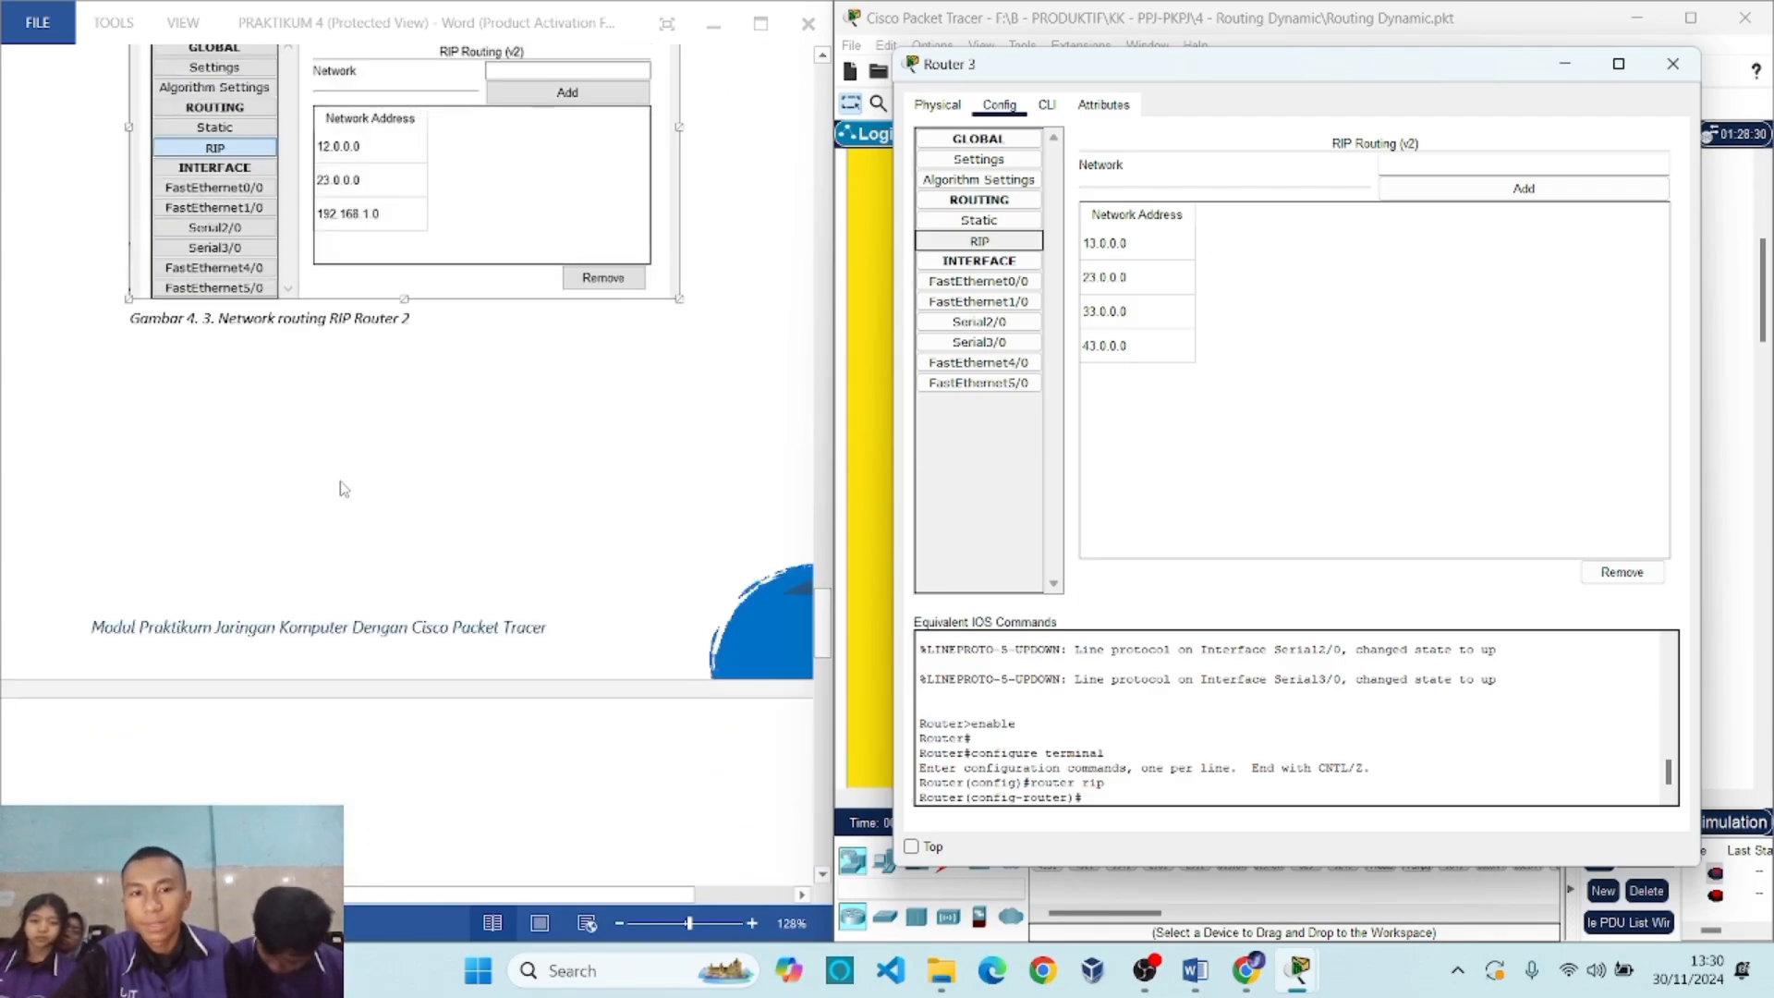
scroll(534, 384, "up", 2)
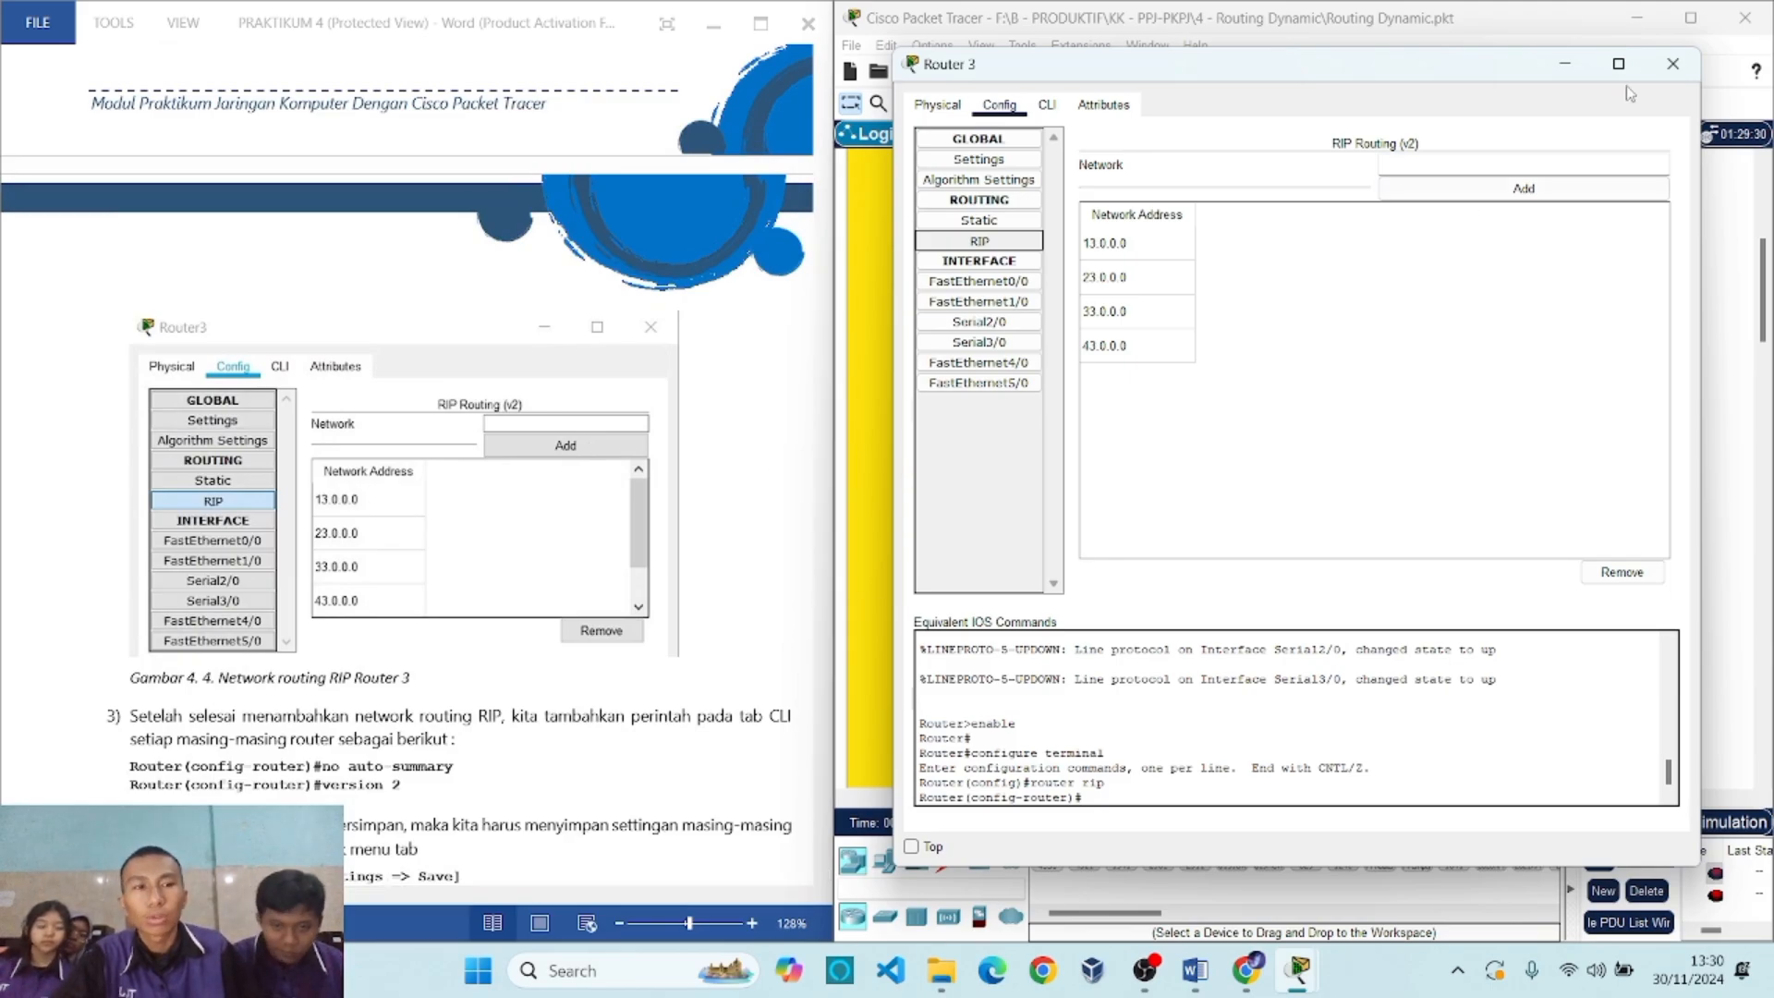
left_click(1672, 65)
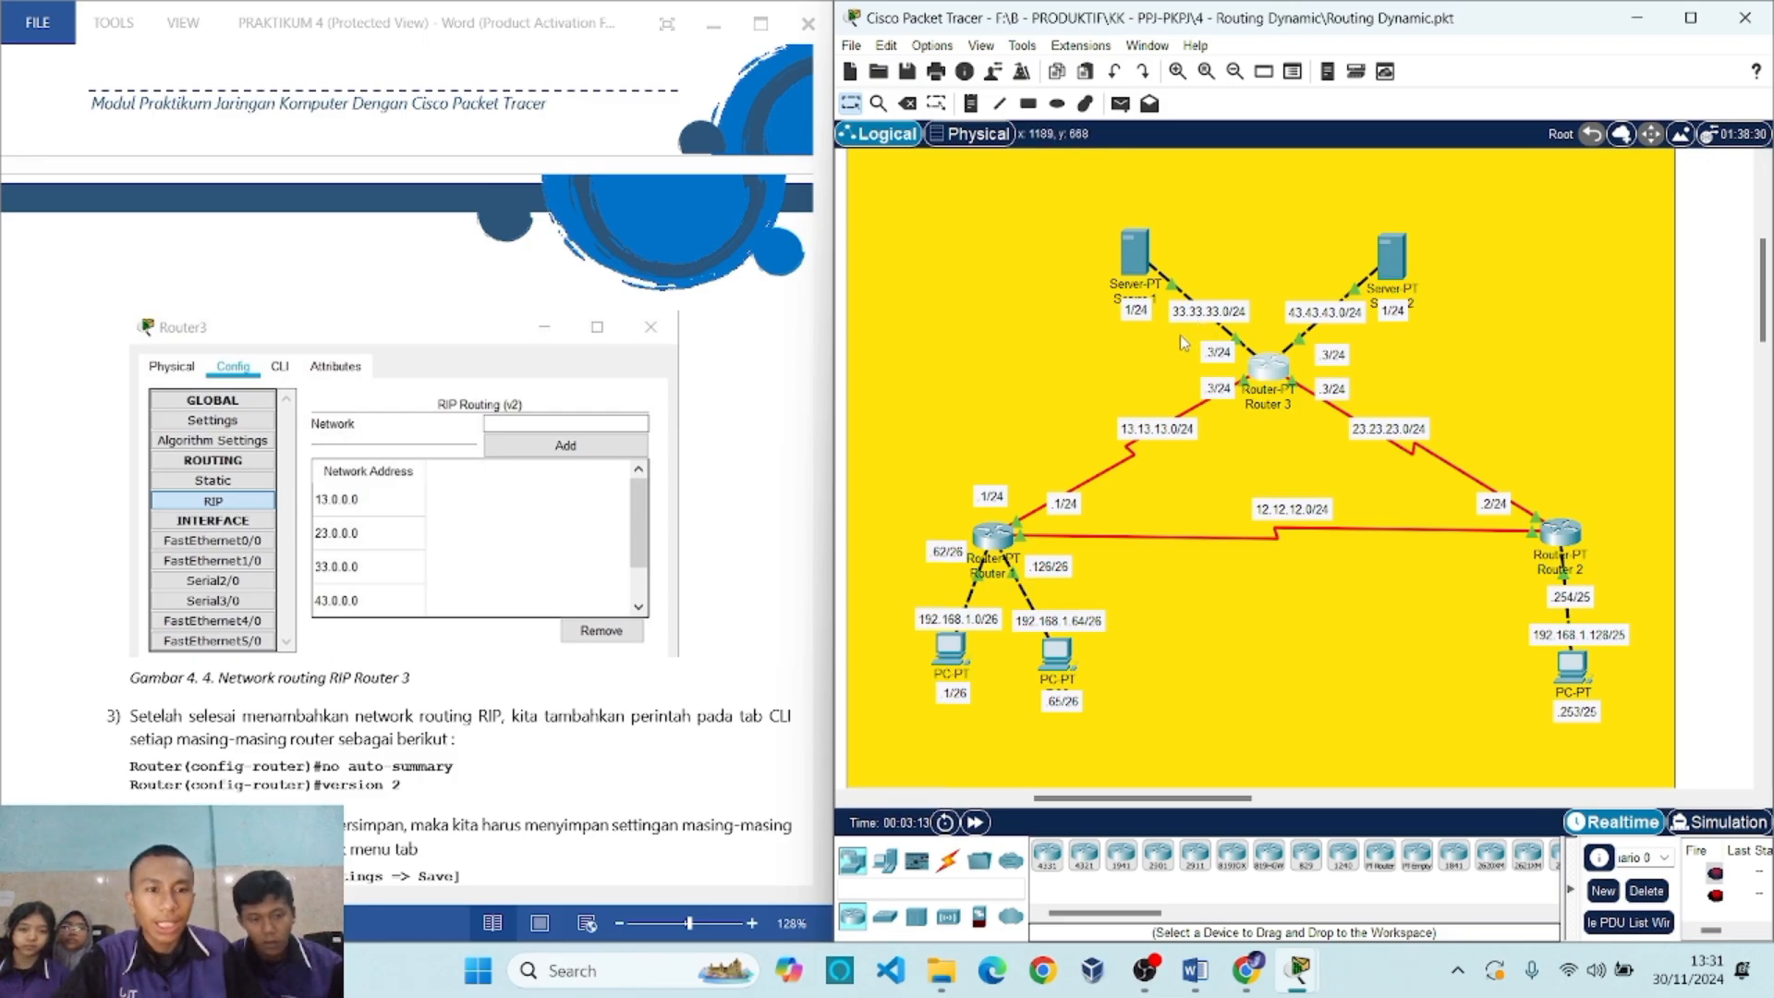
Bring up instruction 3 of the lab document and open Router 3's command-line interface beside it.
scroll(480, 496, "down", 6)
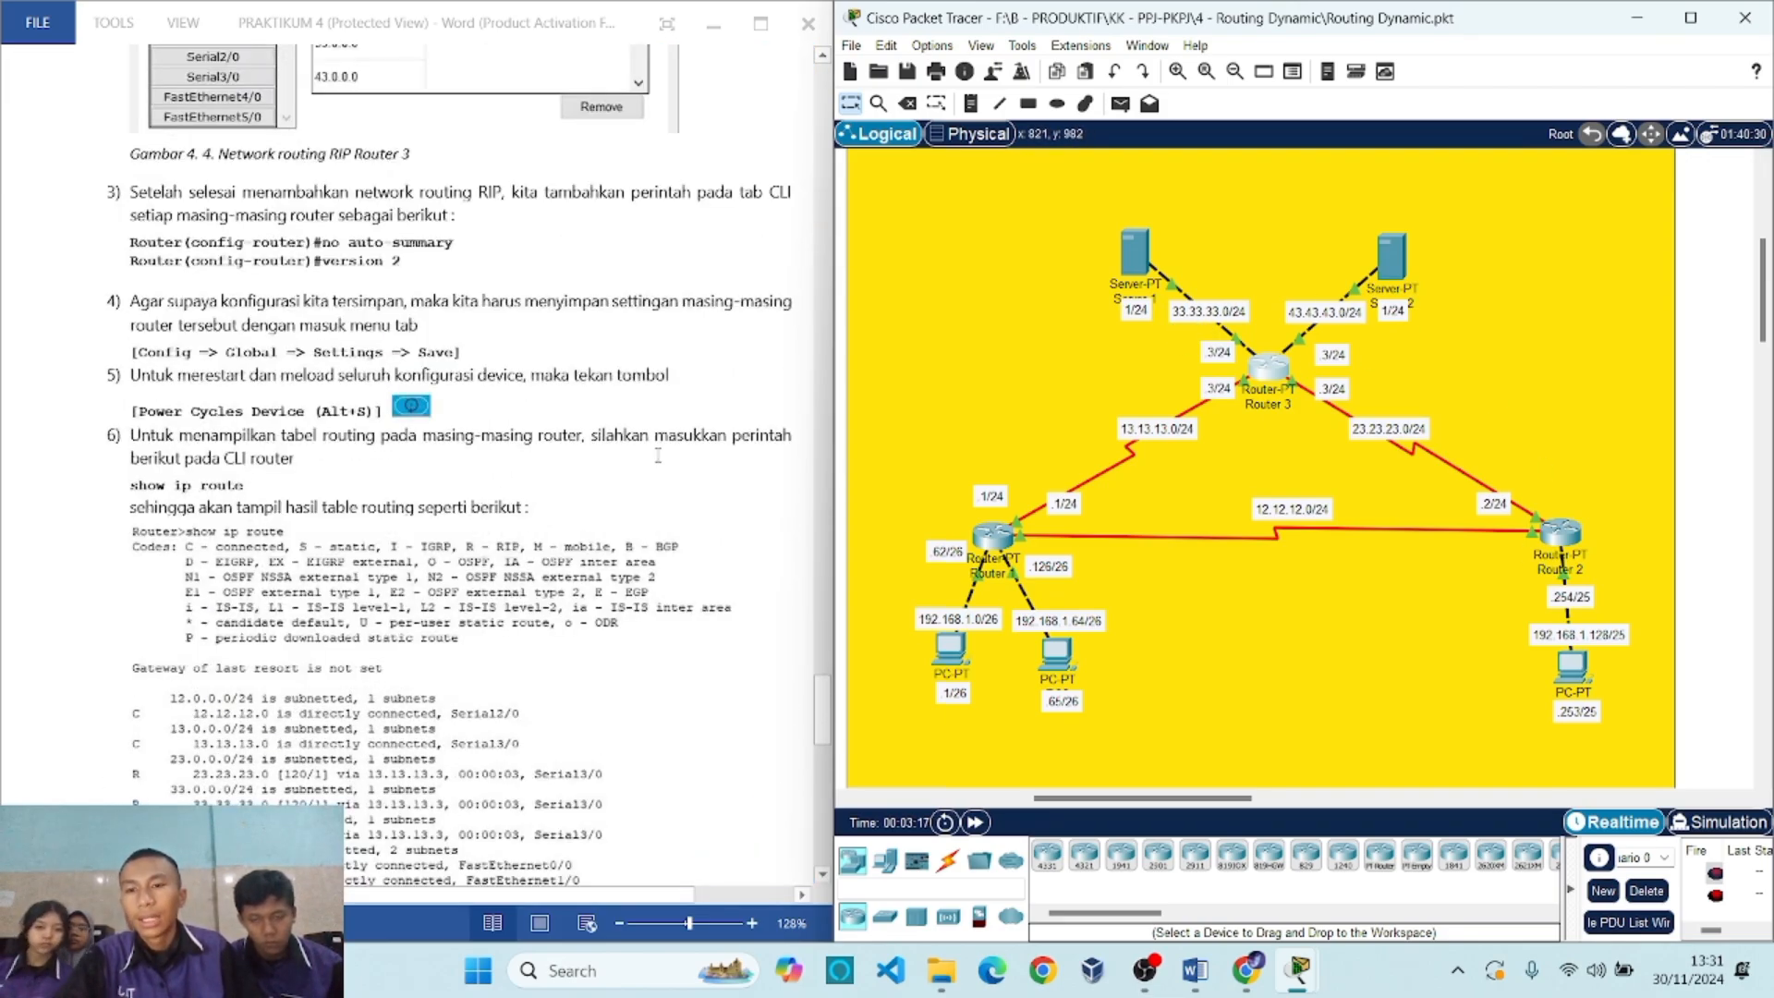
left_click(1268, 369)
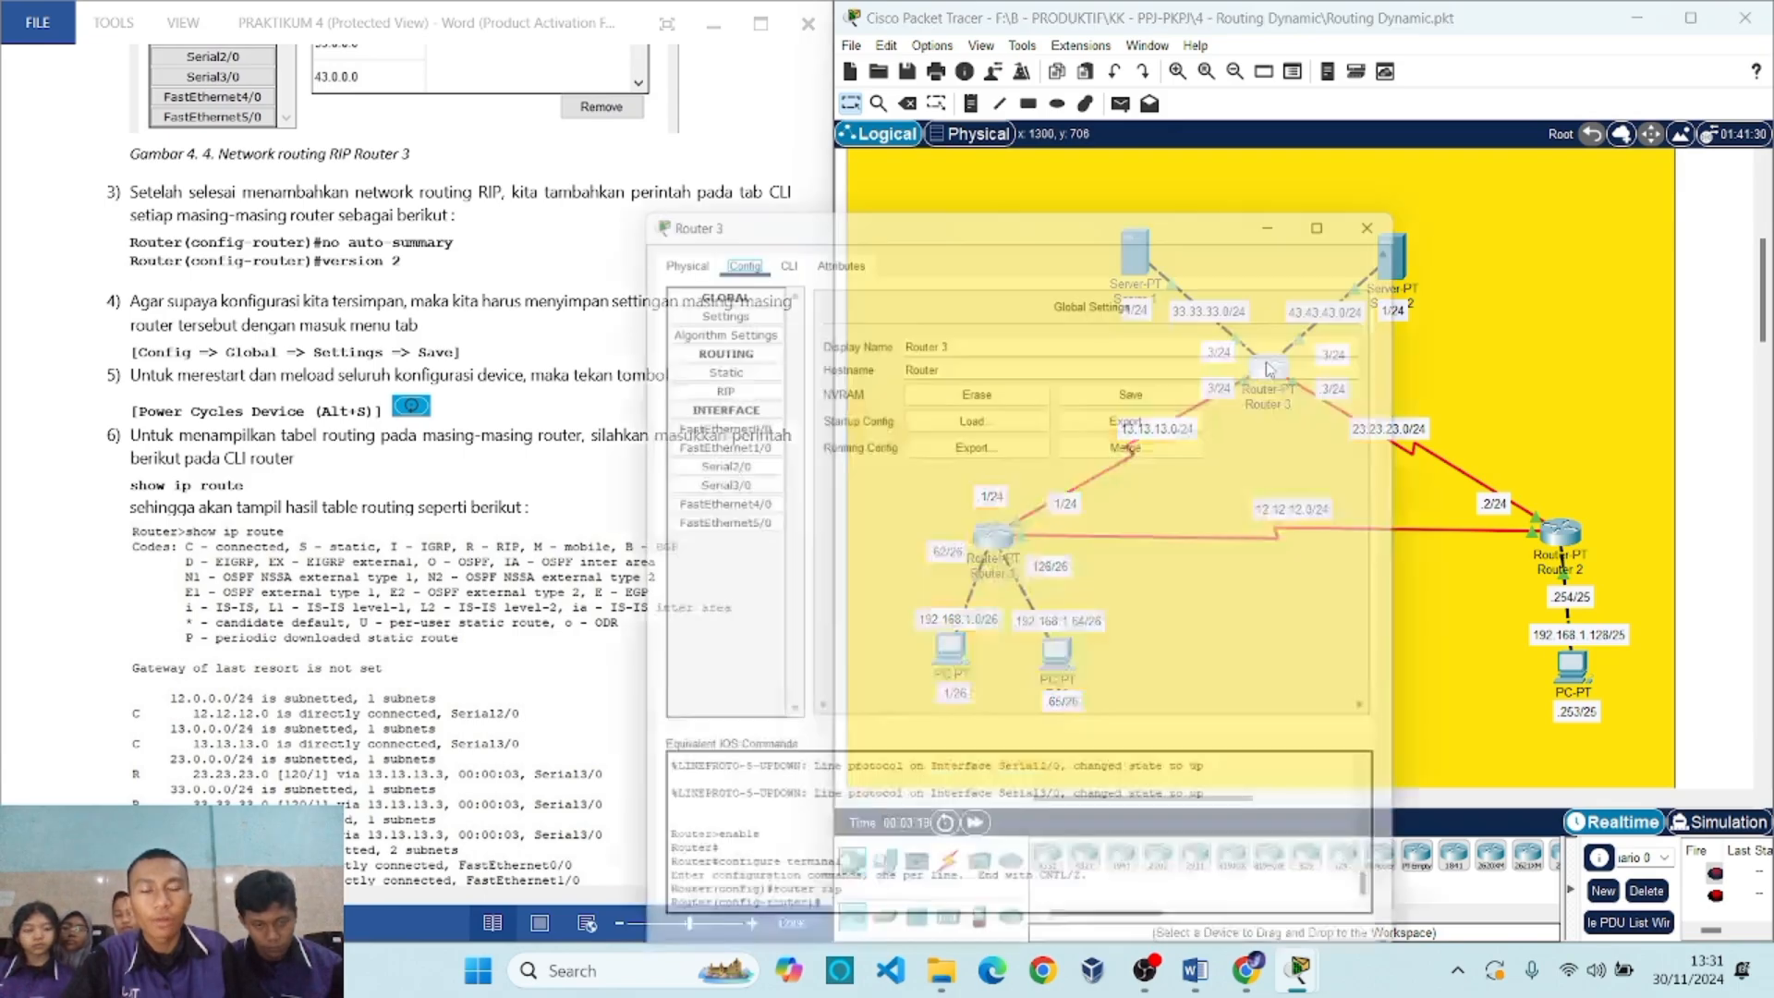
left_click_drag(1025, 142, 1280, 62)
left_click(1001, 244)
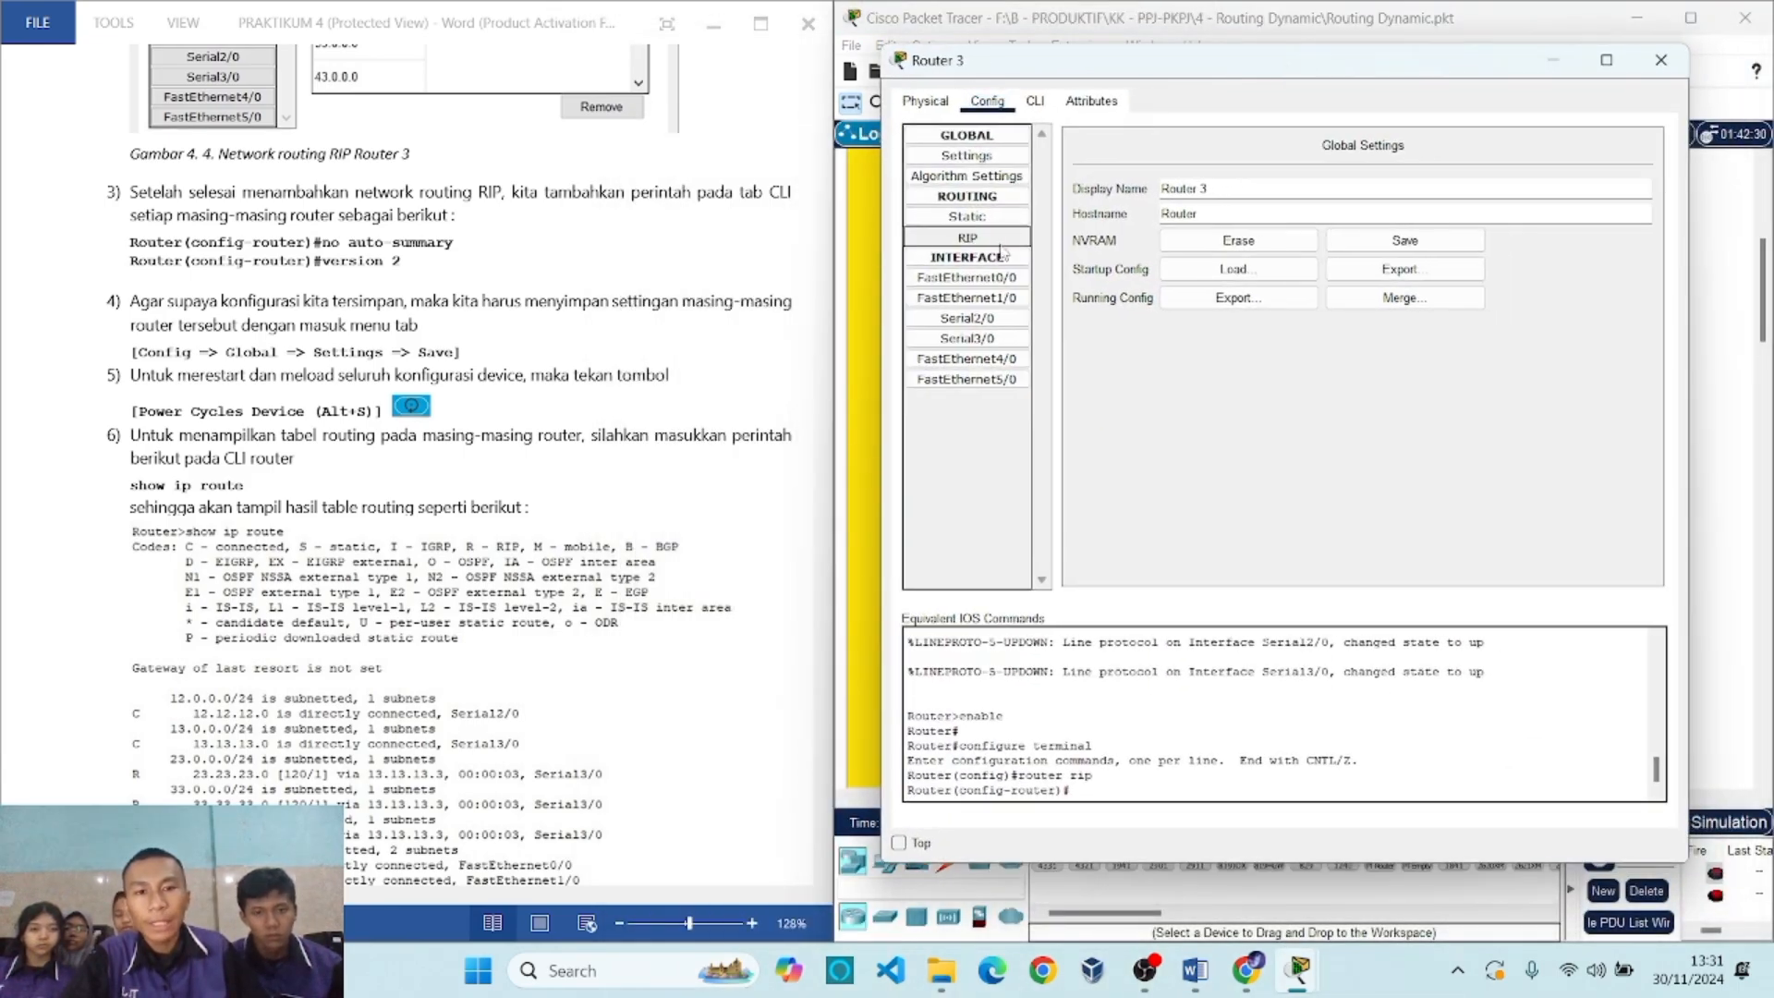
left_click(1036, 104)
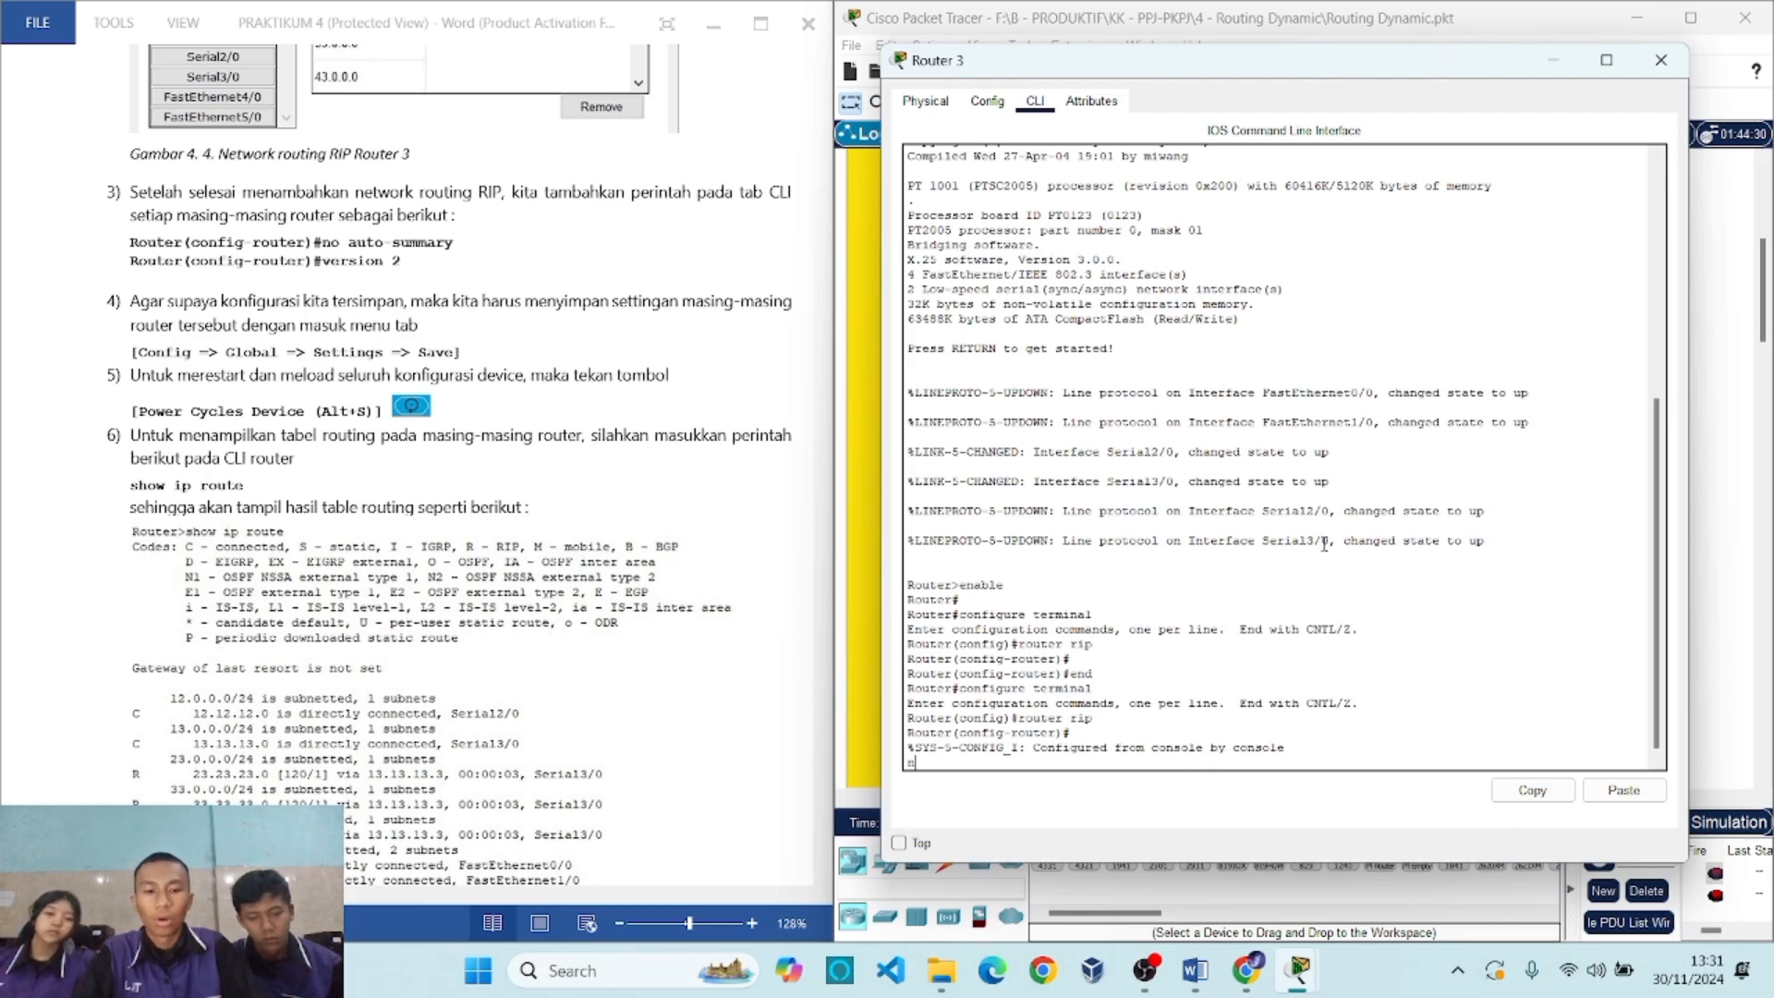
Enter Router 3's RIP configuration mode afresh and run no auto-summary.
key("ctrl+z")
key("Return")
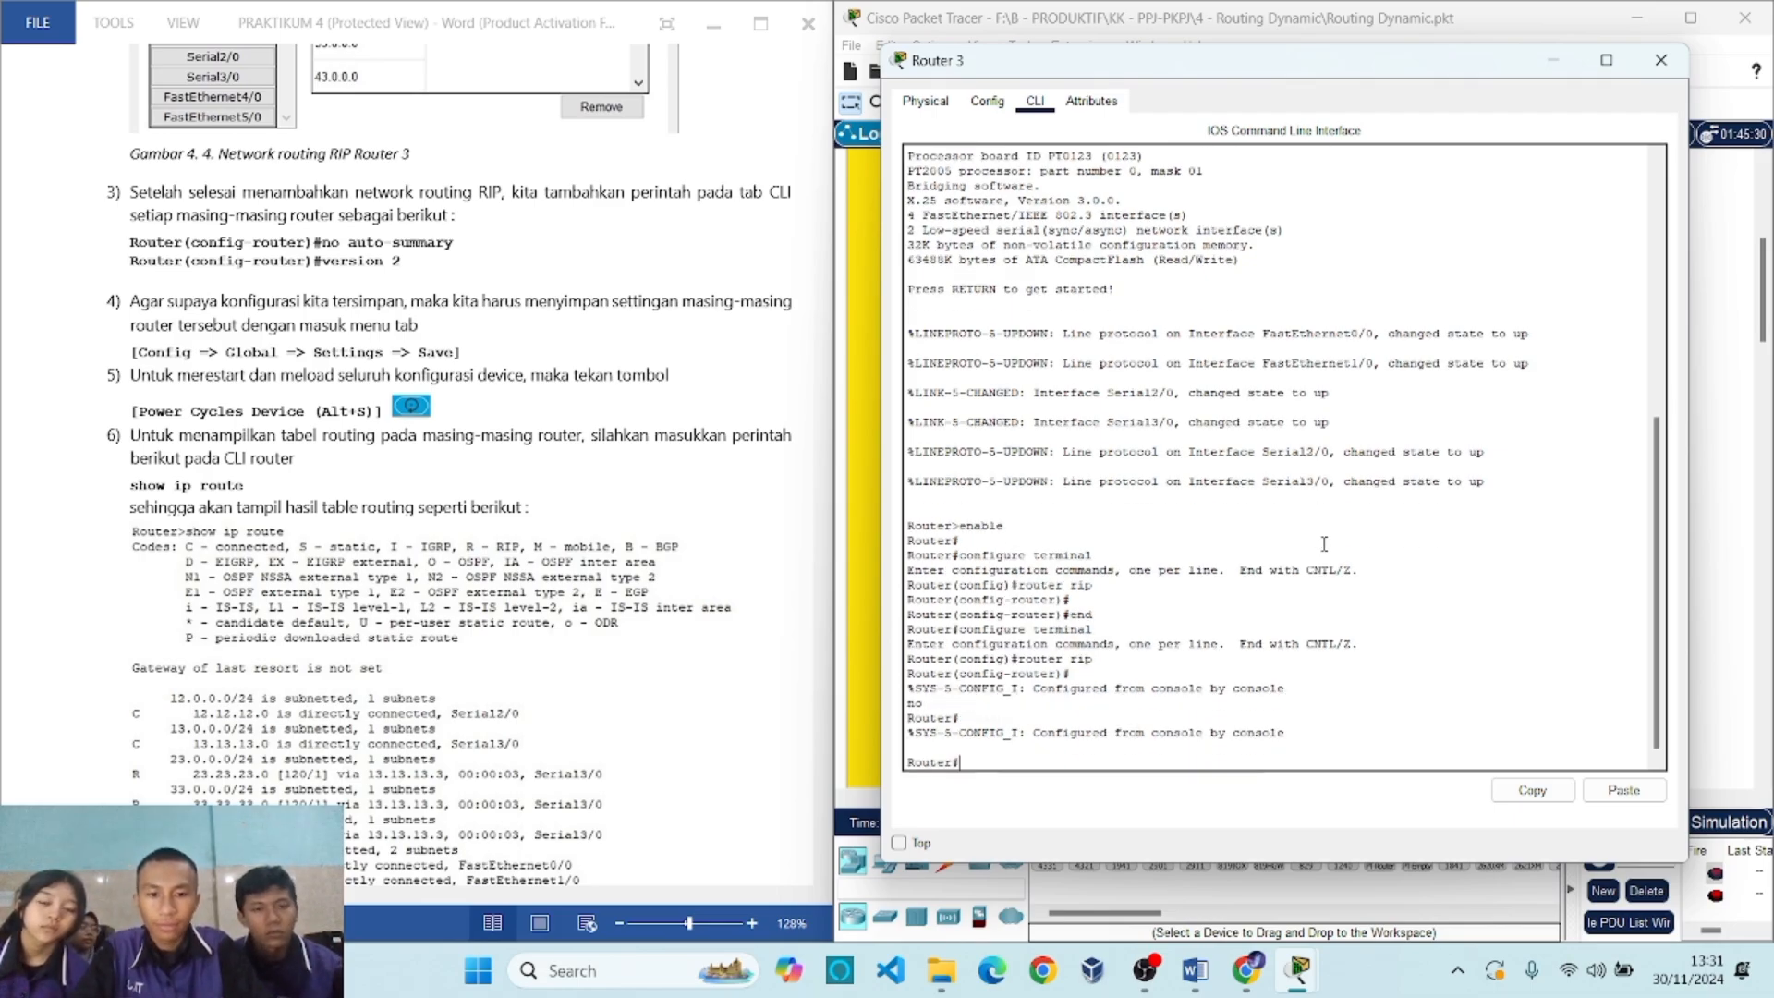
left_click(986, 102)
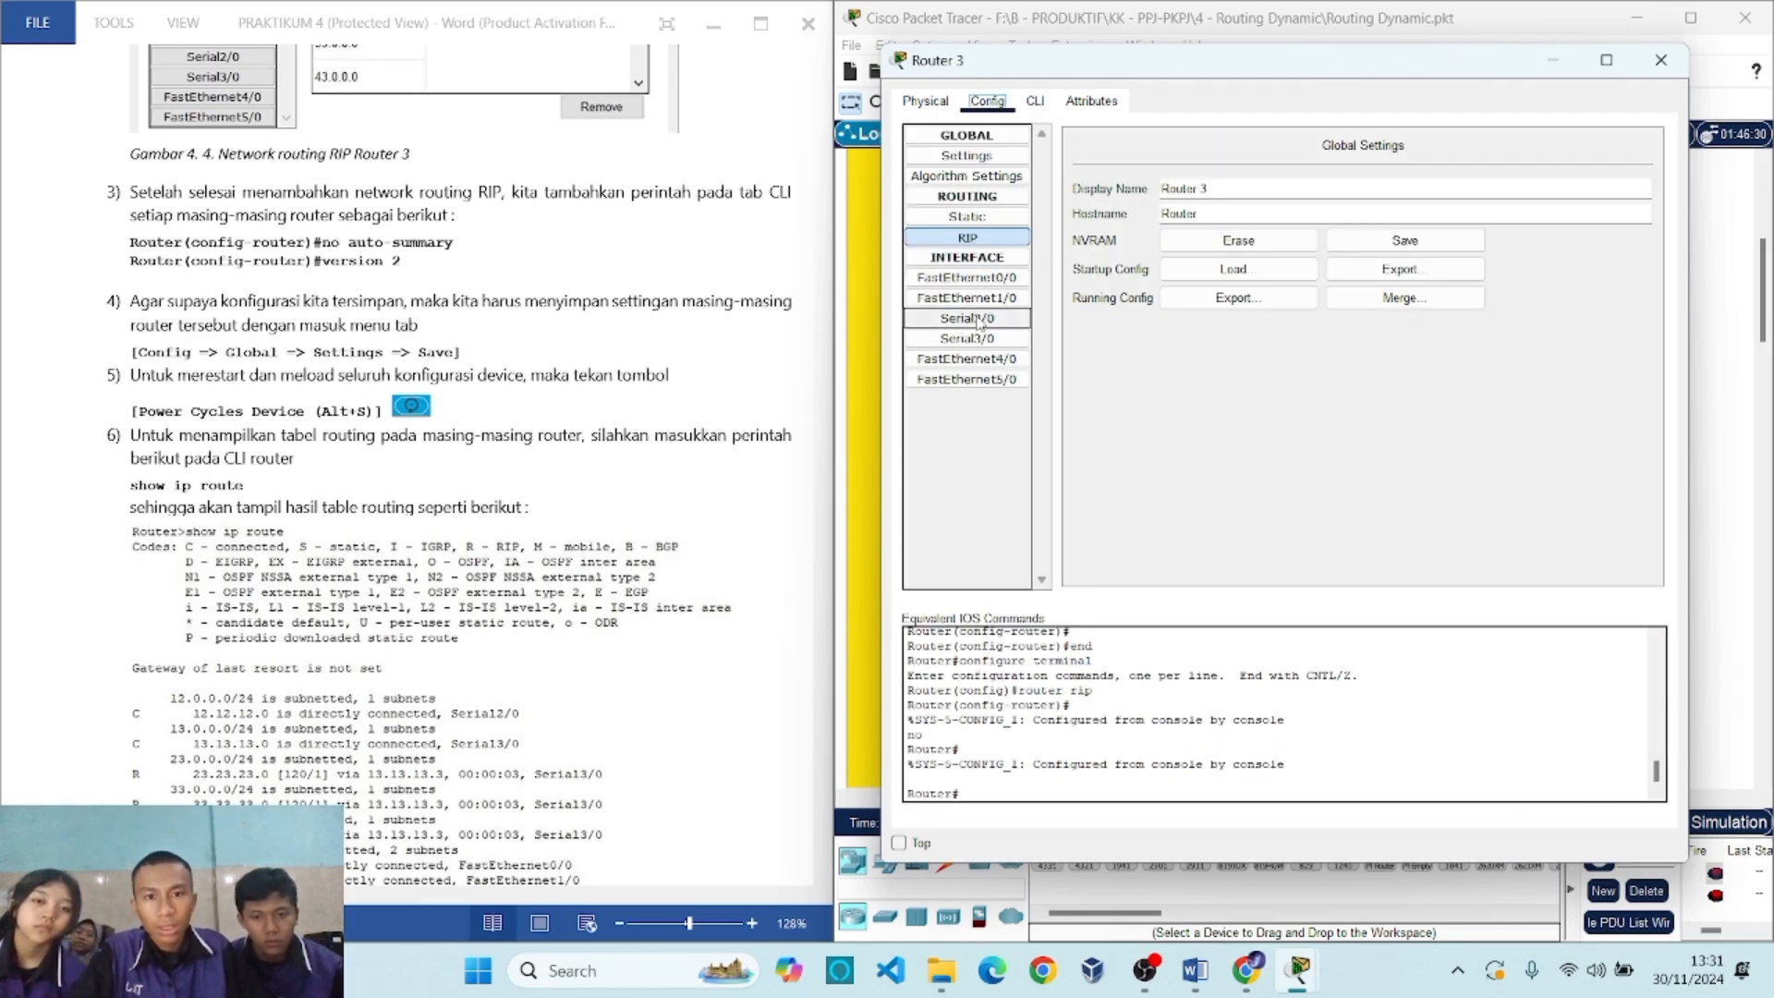
left_click(967, 238)
left_click(1034, 102)
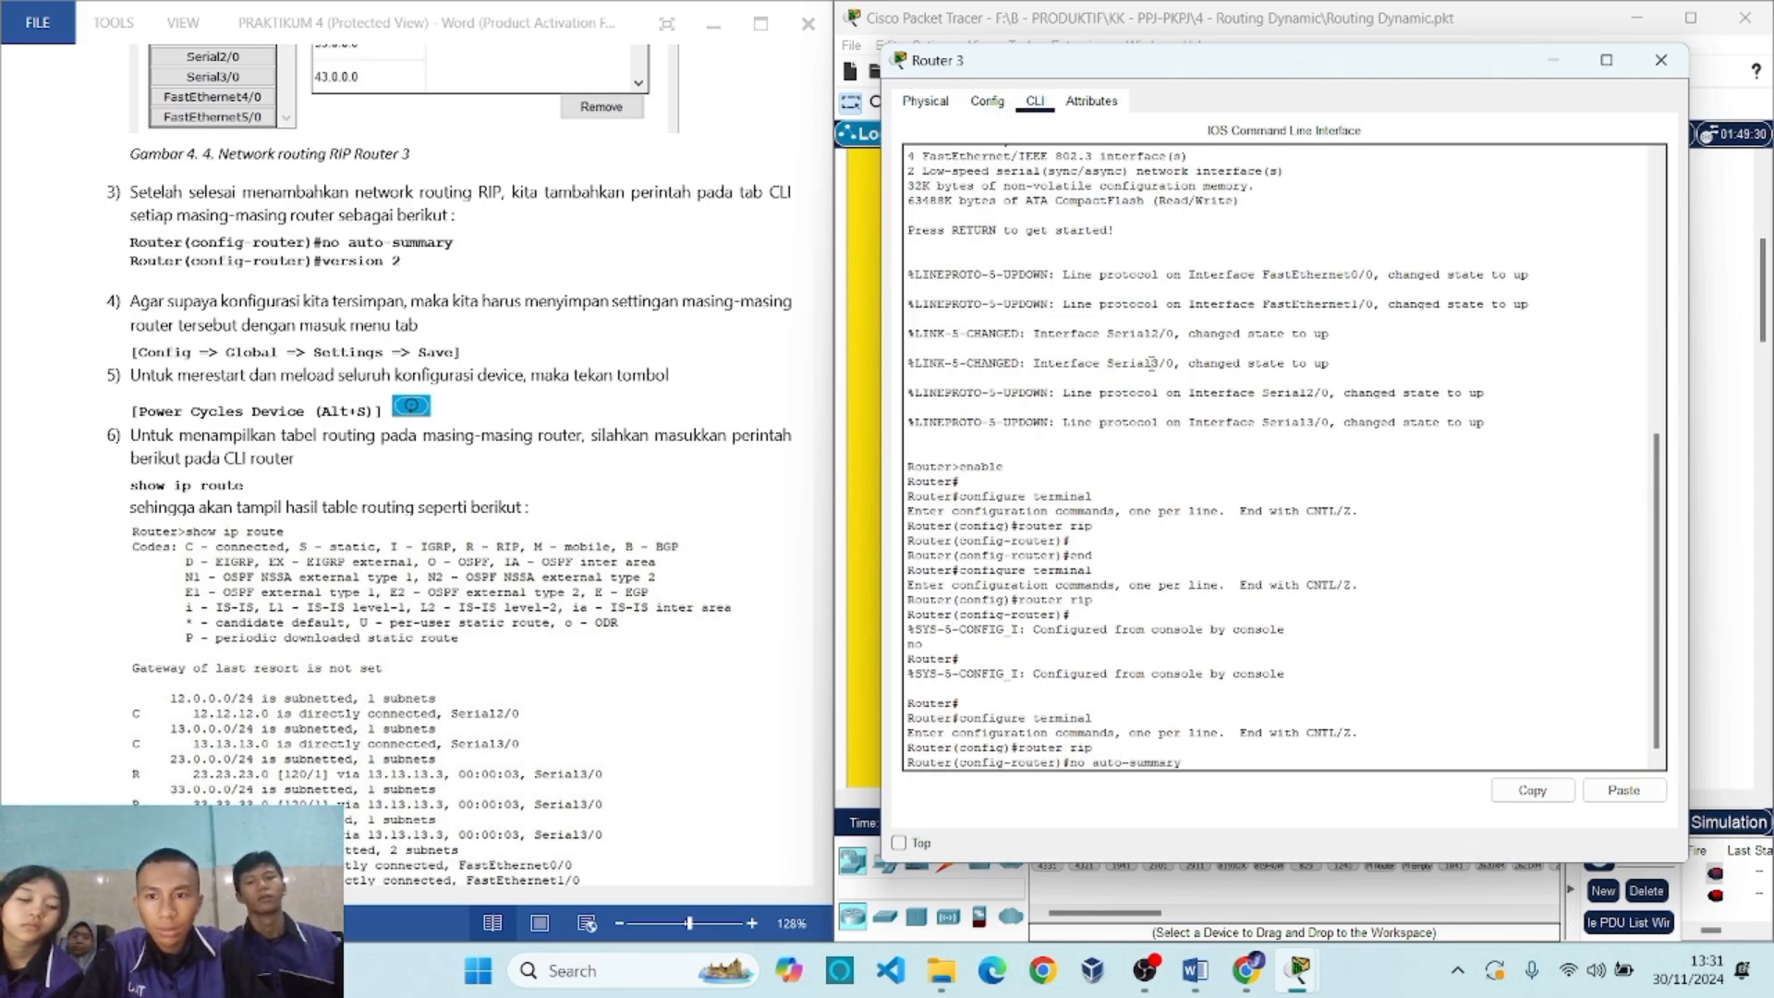
key("Return")
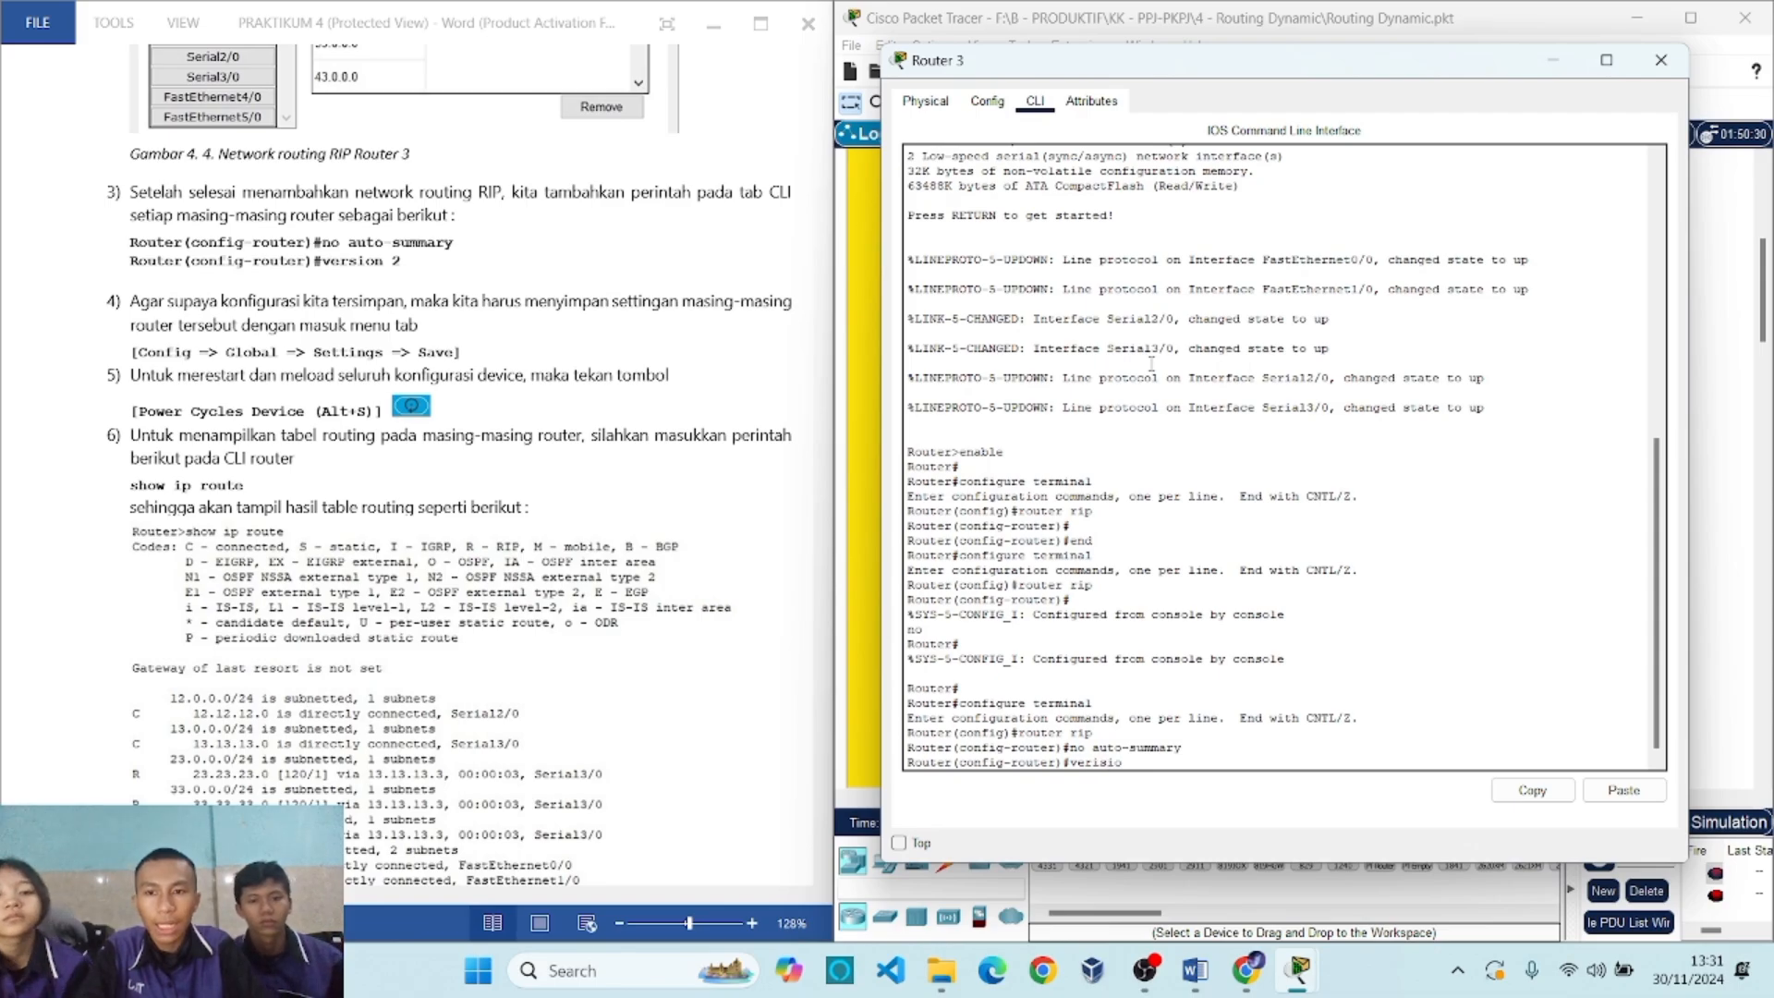
Set Router 3's RIP to version 2 with the version 2 command.
type("verision 2")
key("Return")
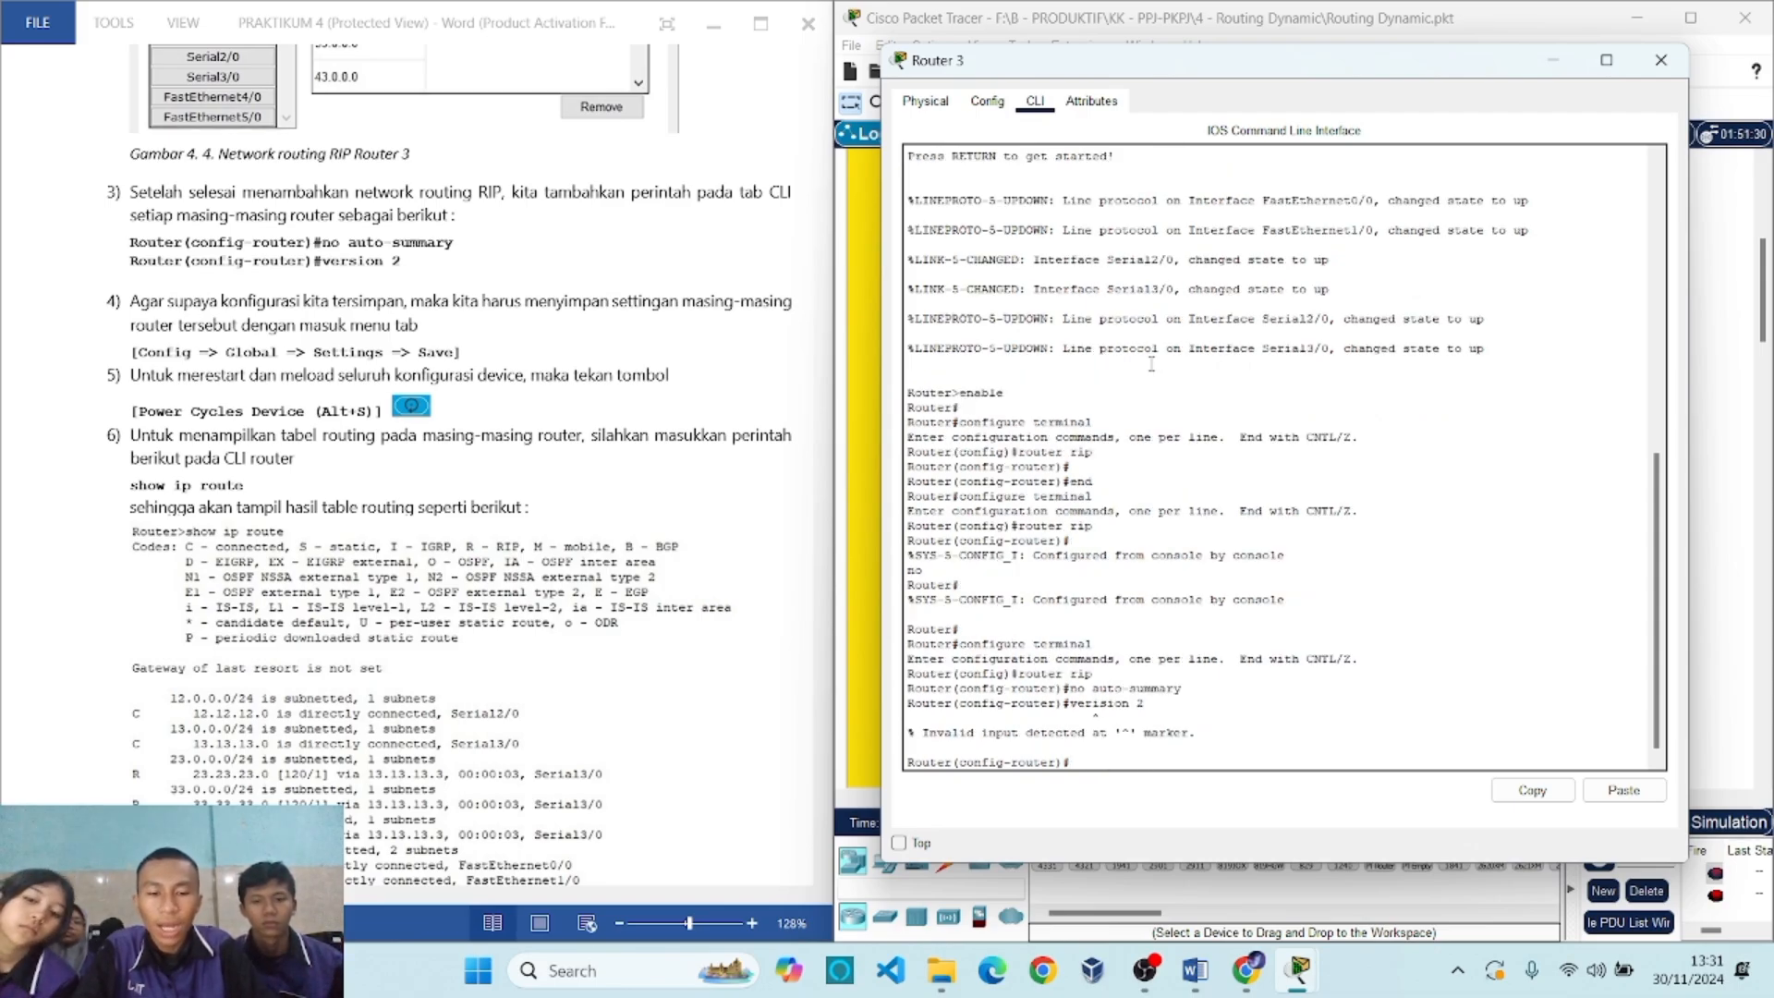
type("version")
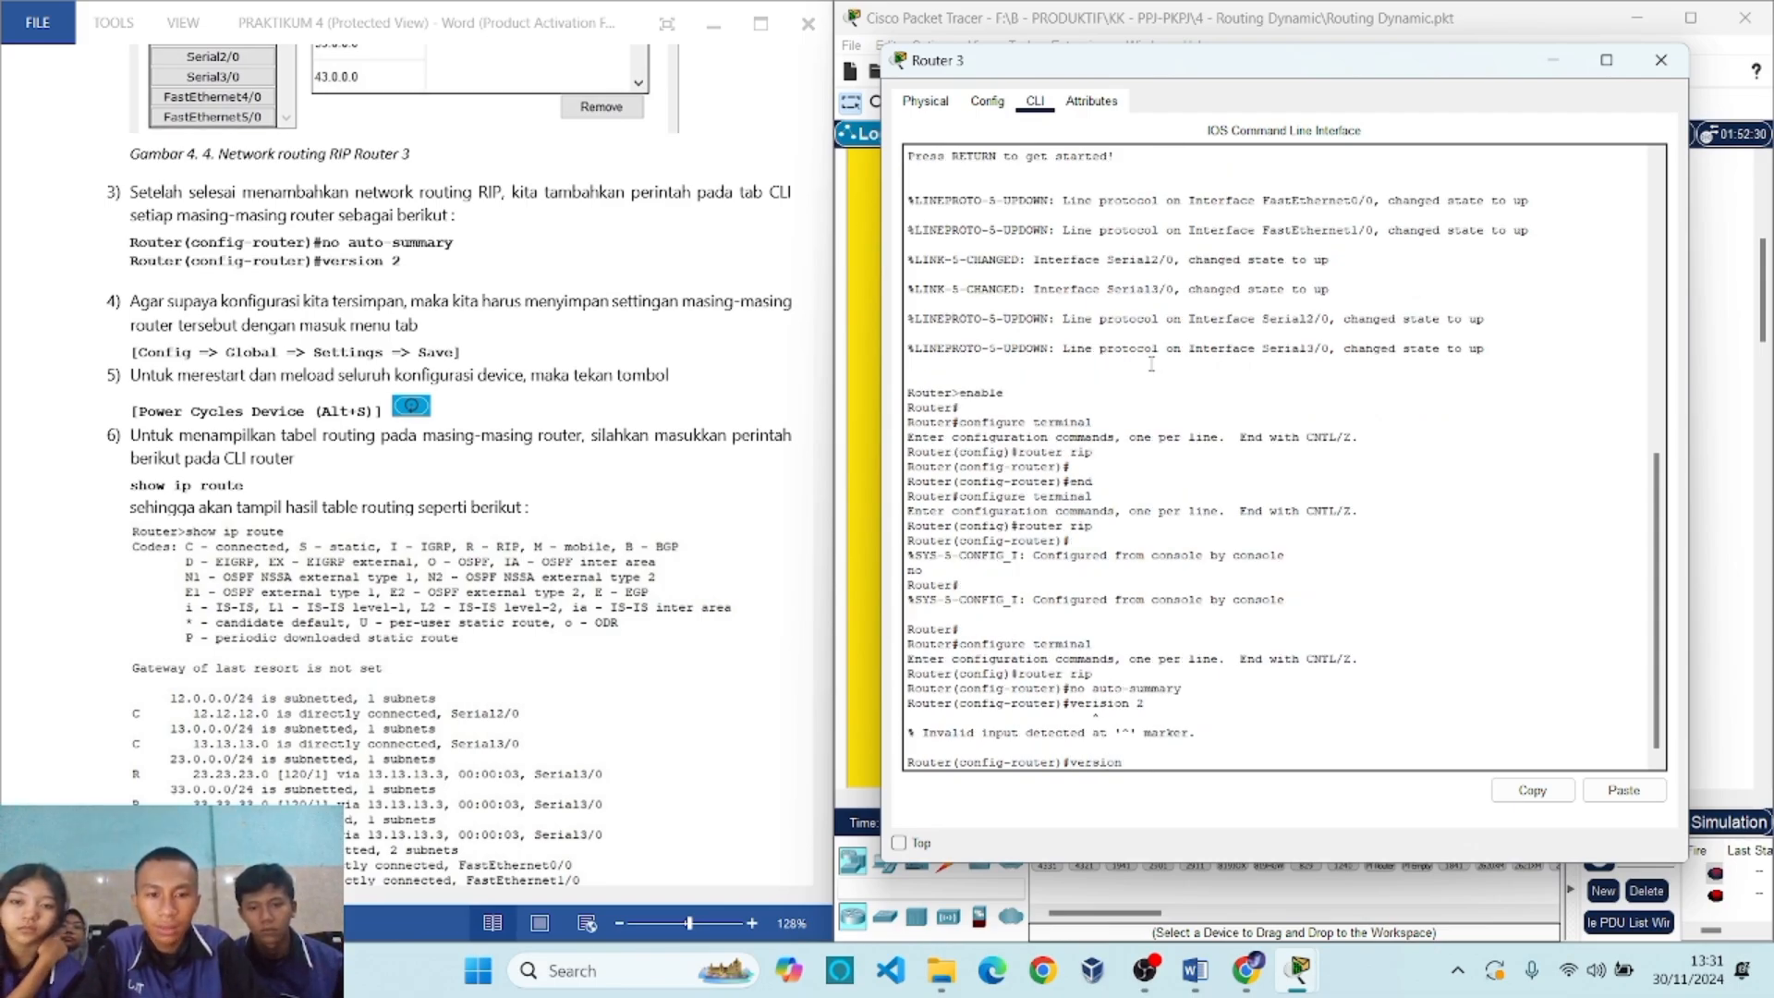
type(" 2")
key("Return")
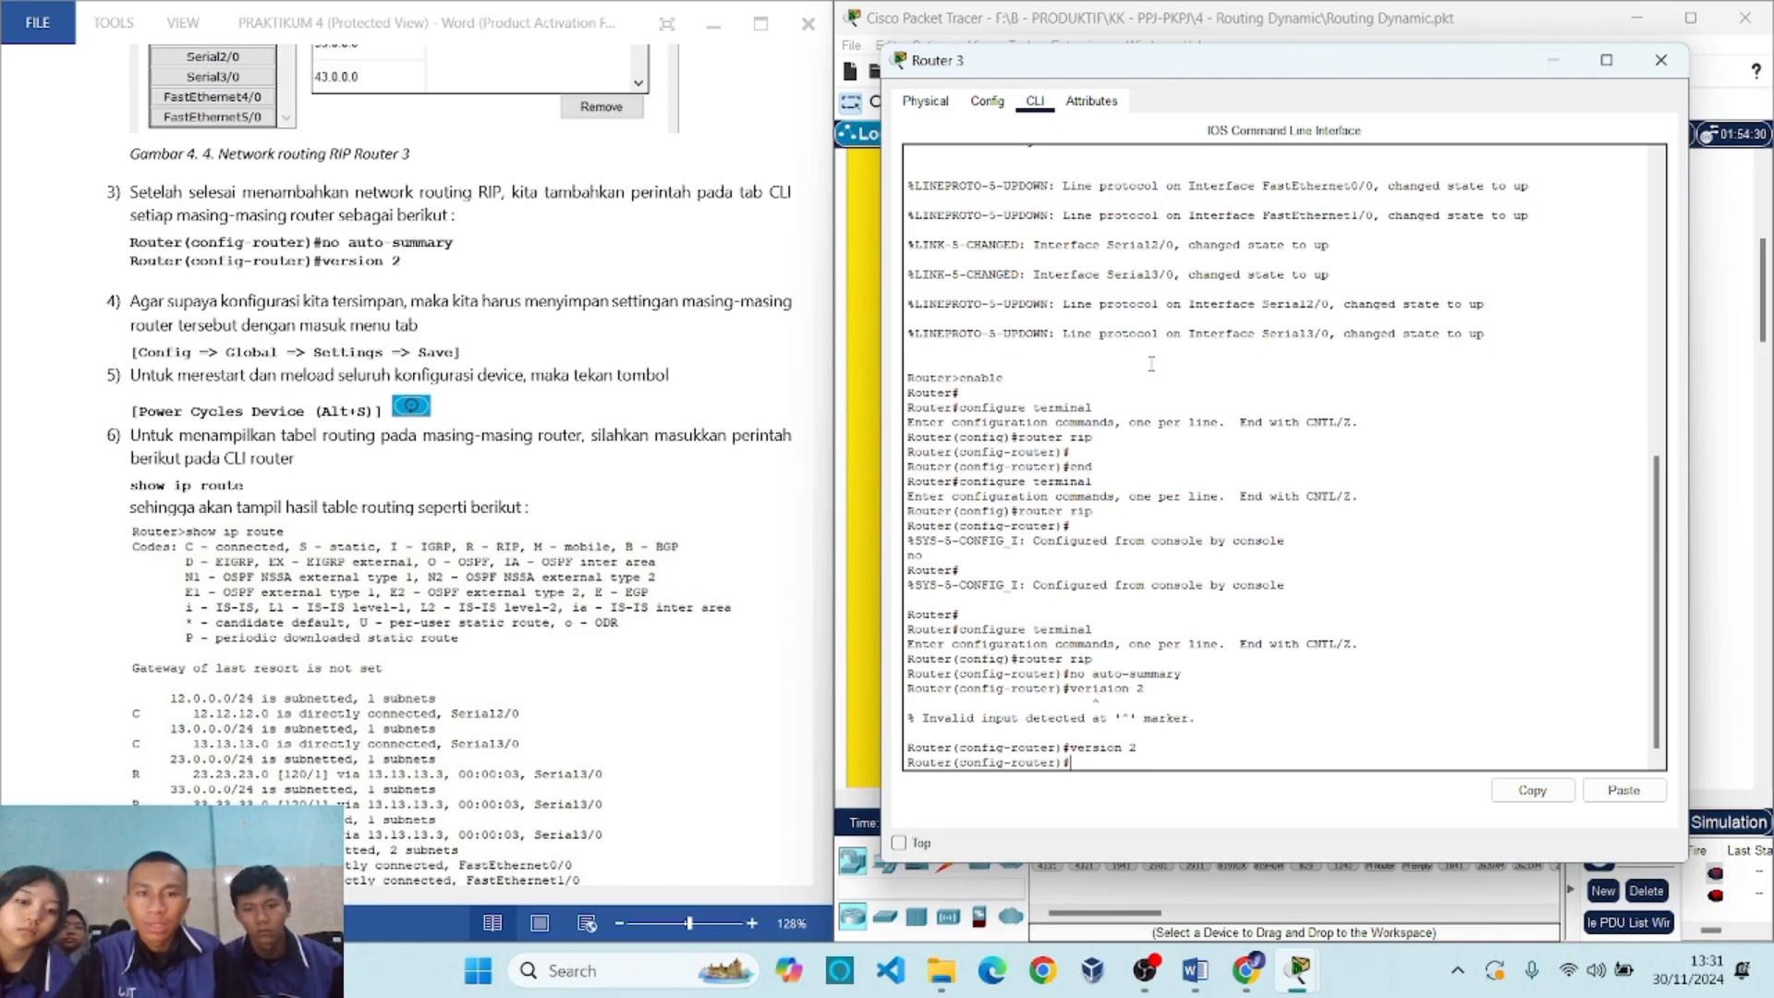
Save Router 3's configuration to NVRAM and close the router.
left_click(987, 101)
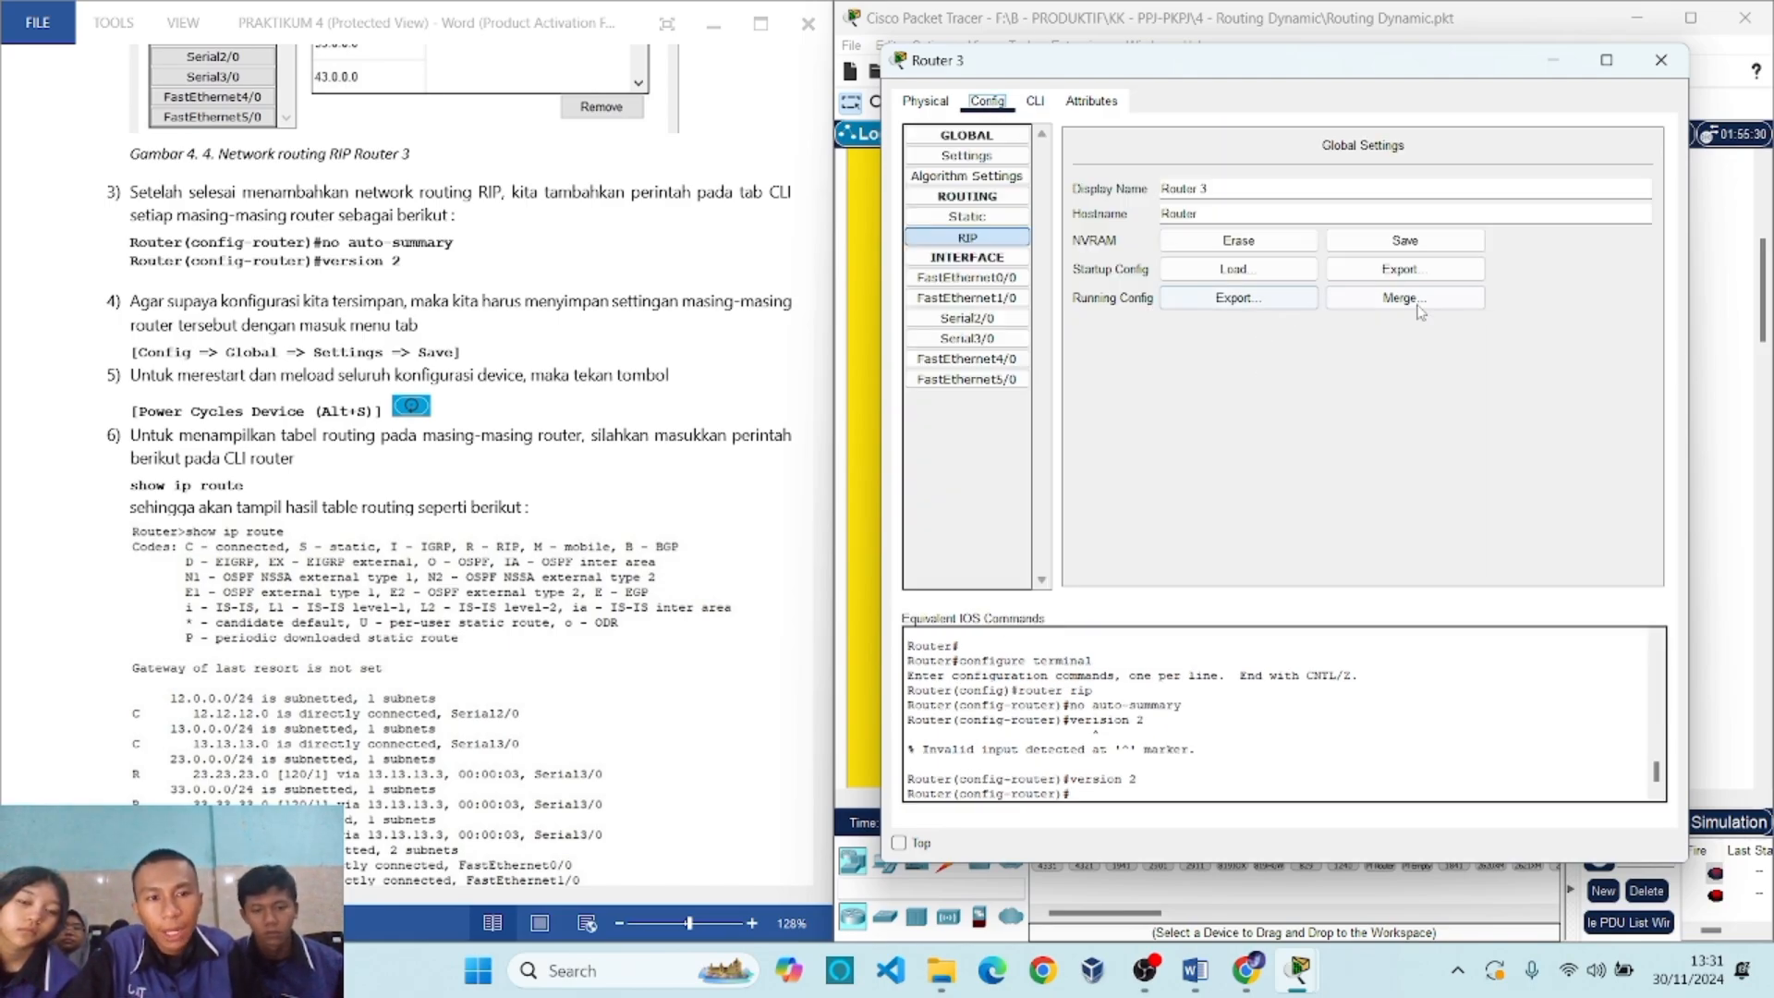
left_click(1390, 241)
left_click(1667, 72)
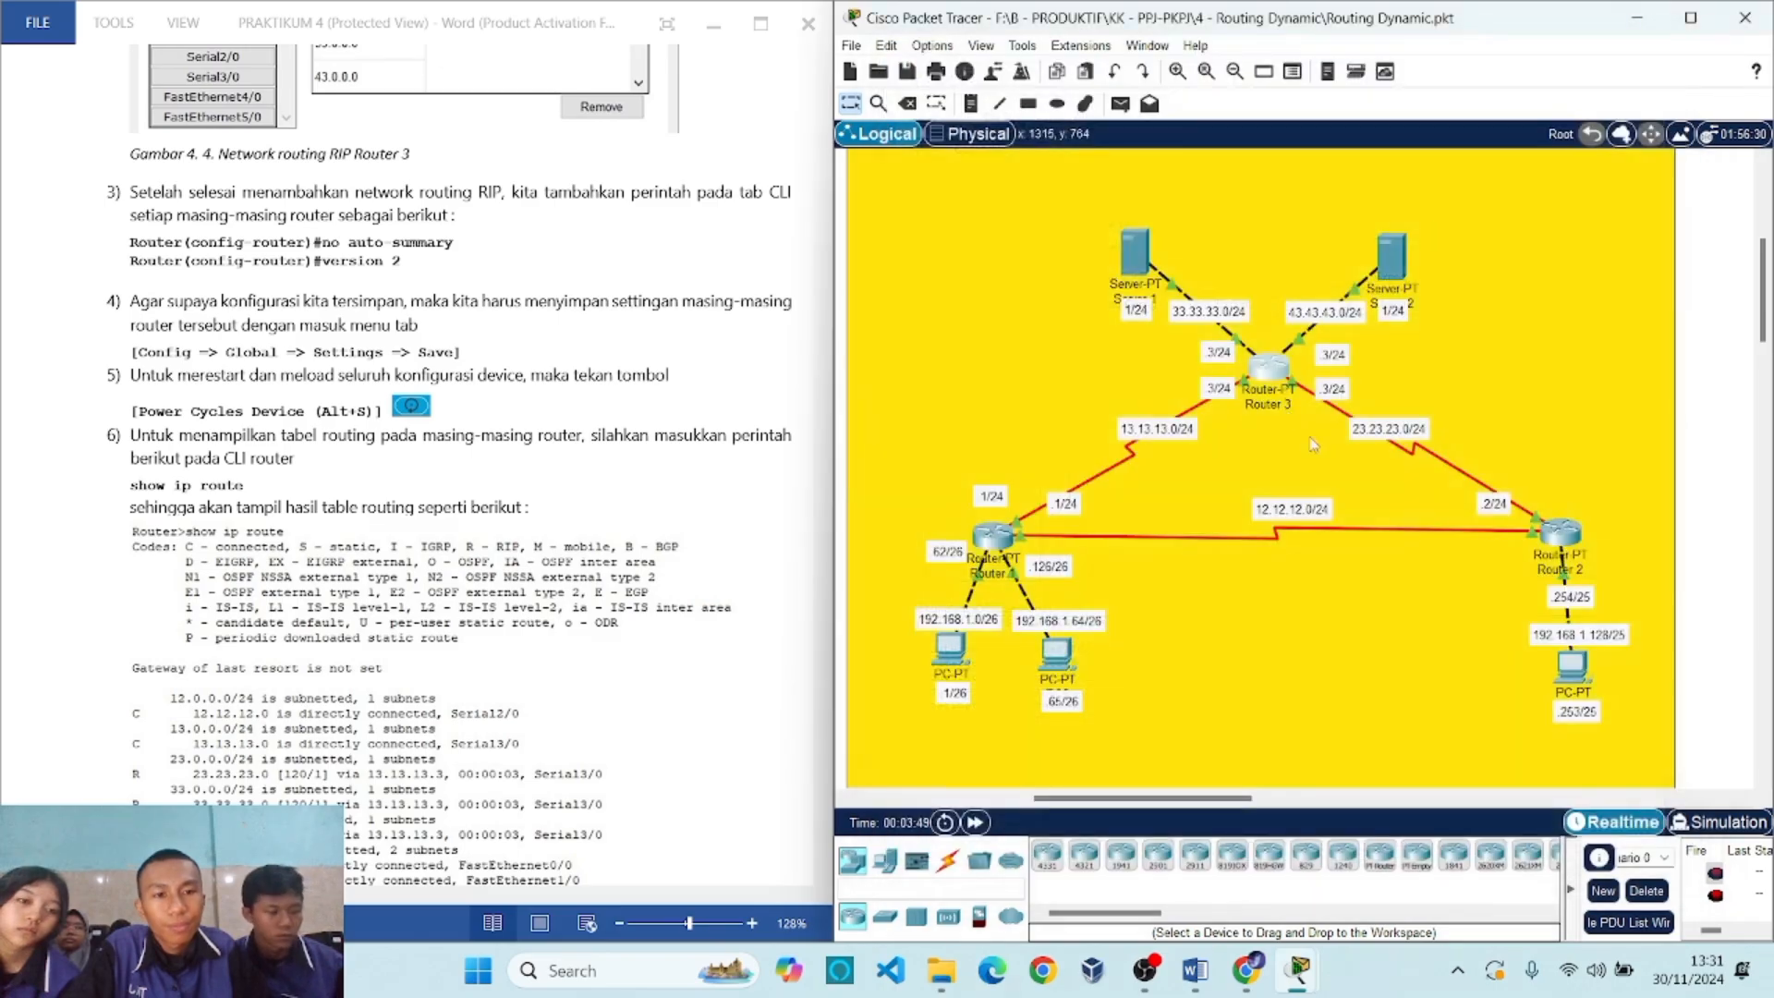
Enter Router 2's RIP configuration mode and run no auto-summary and version 2.
left_click(1564, 533)
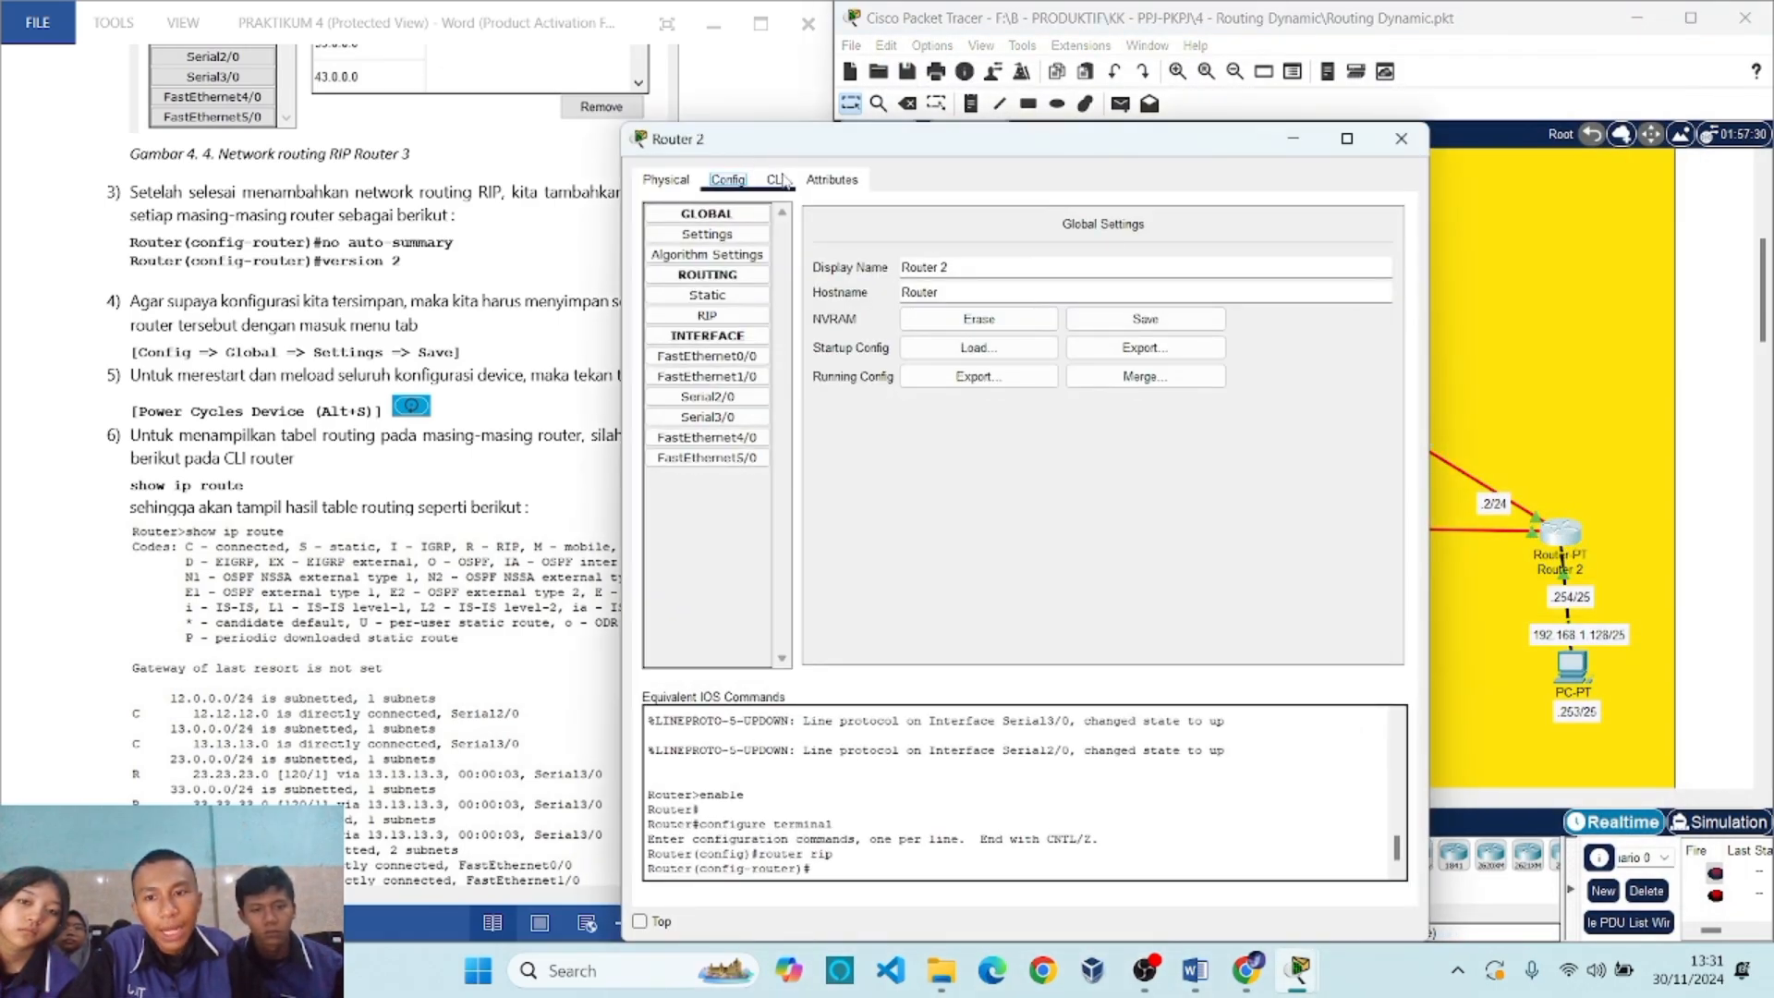
left_click(776, 181)
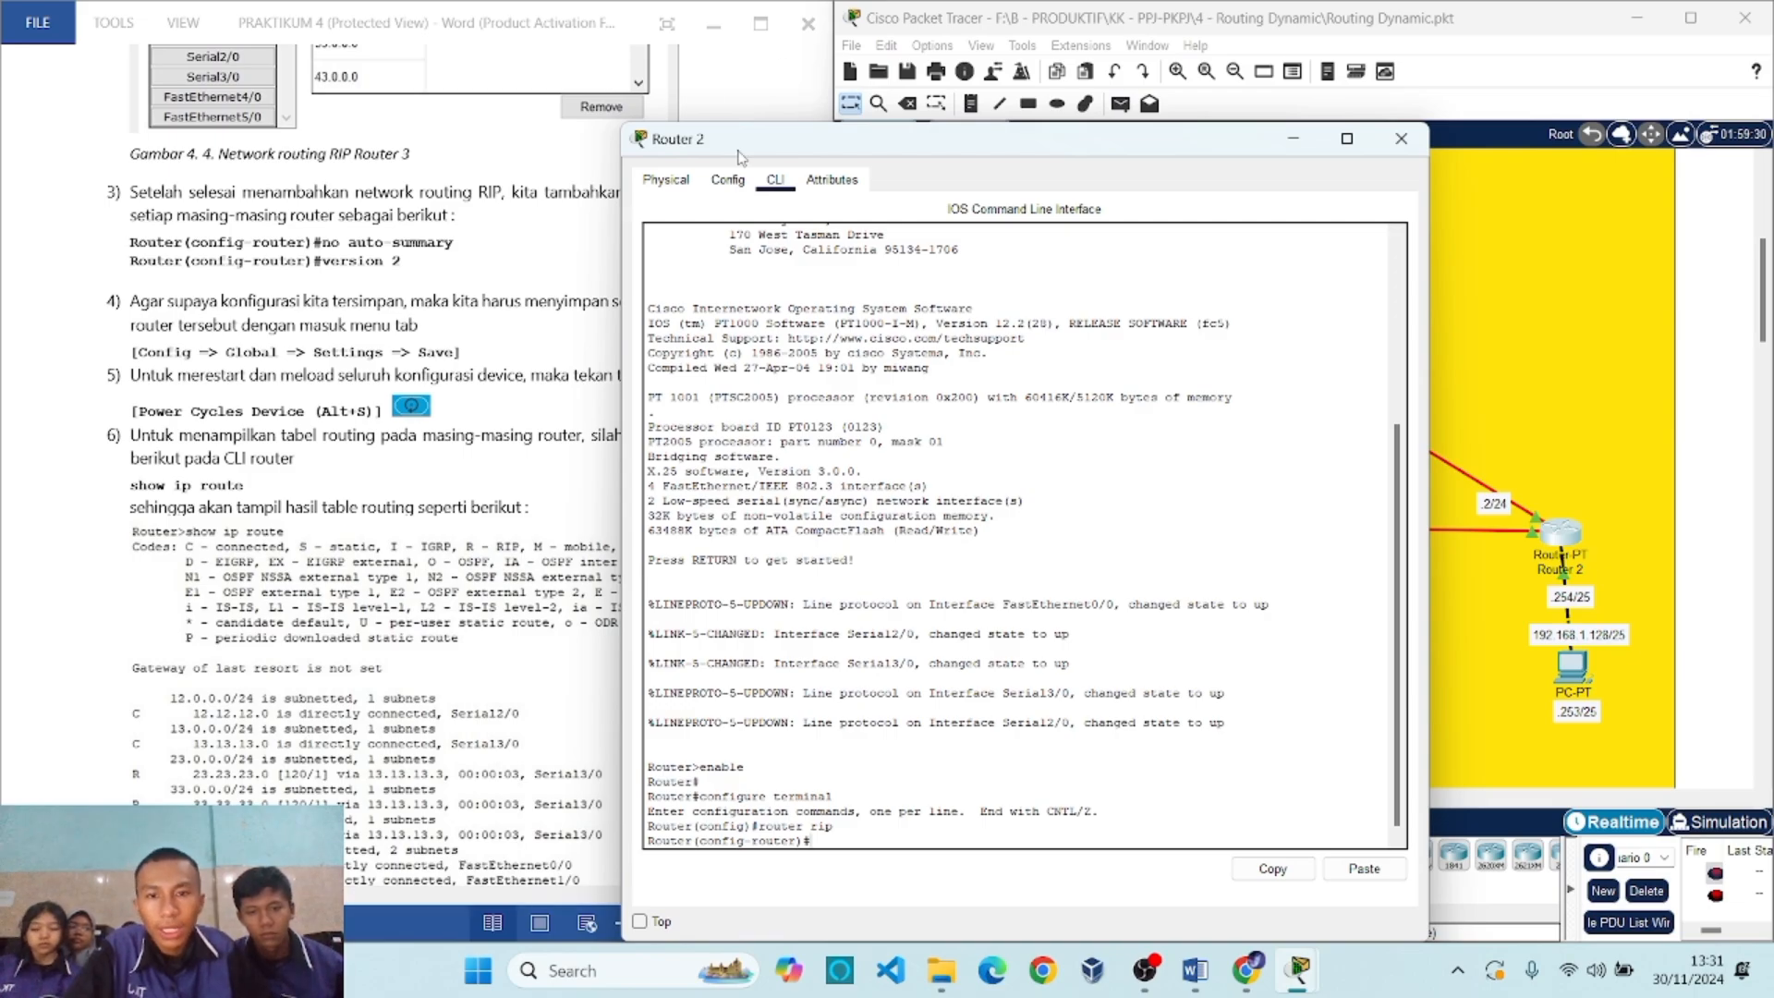
left_click(728, 180)
left_click(707, 316)
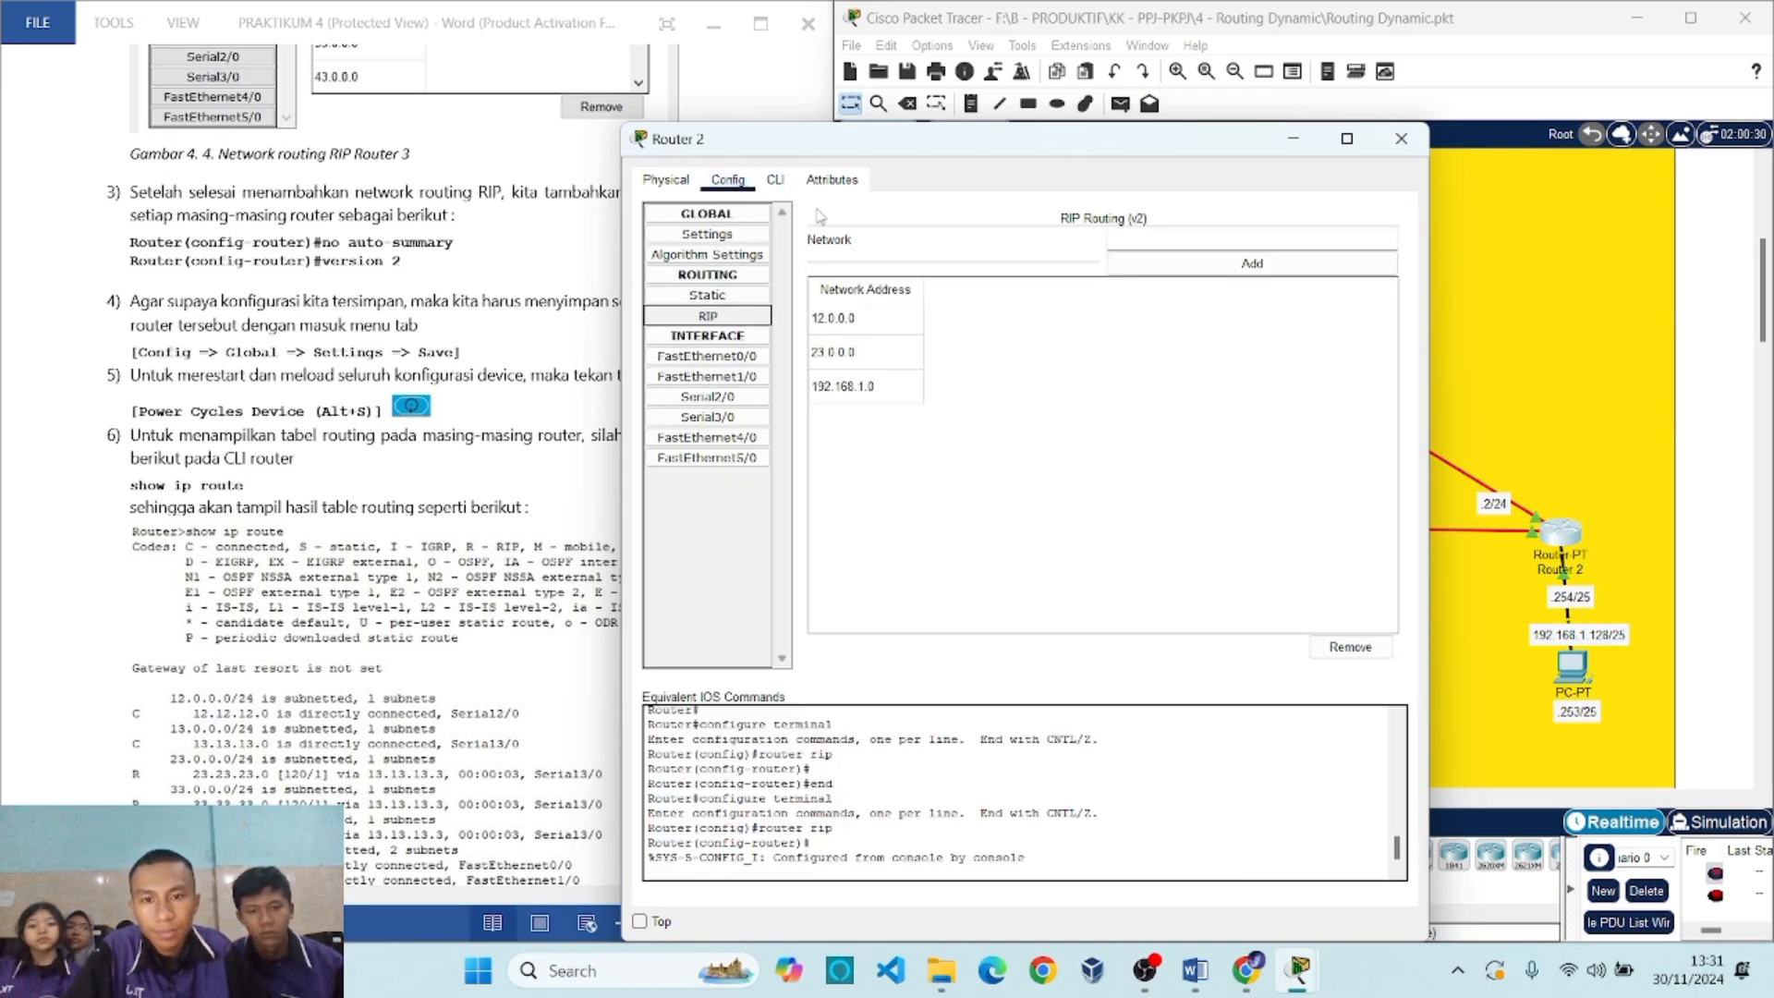
left_click(776, 180)
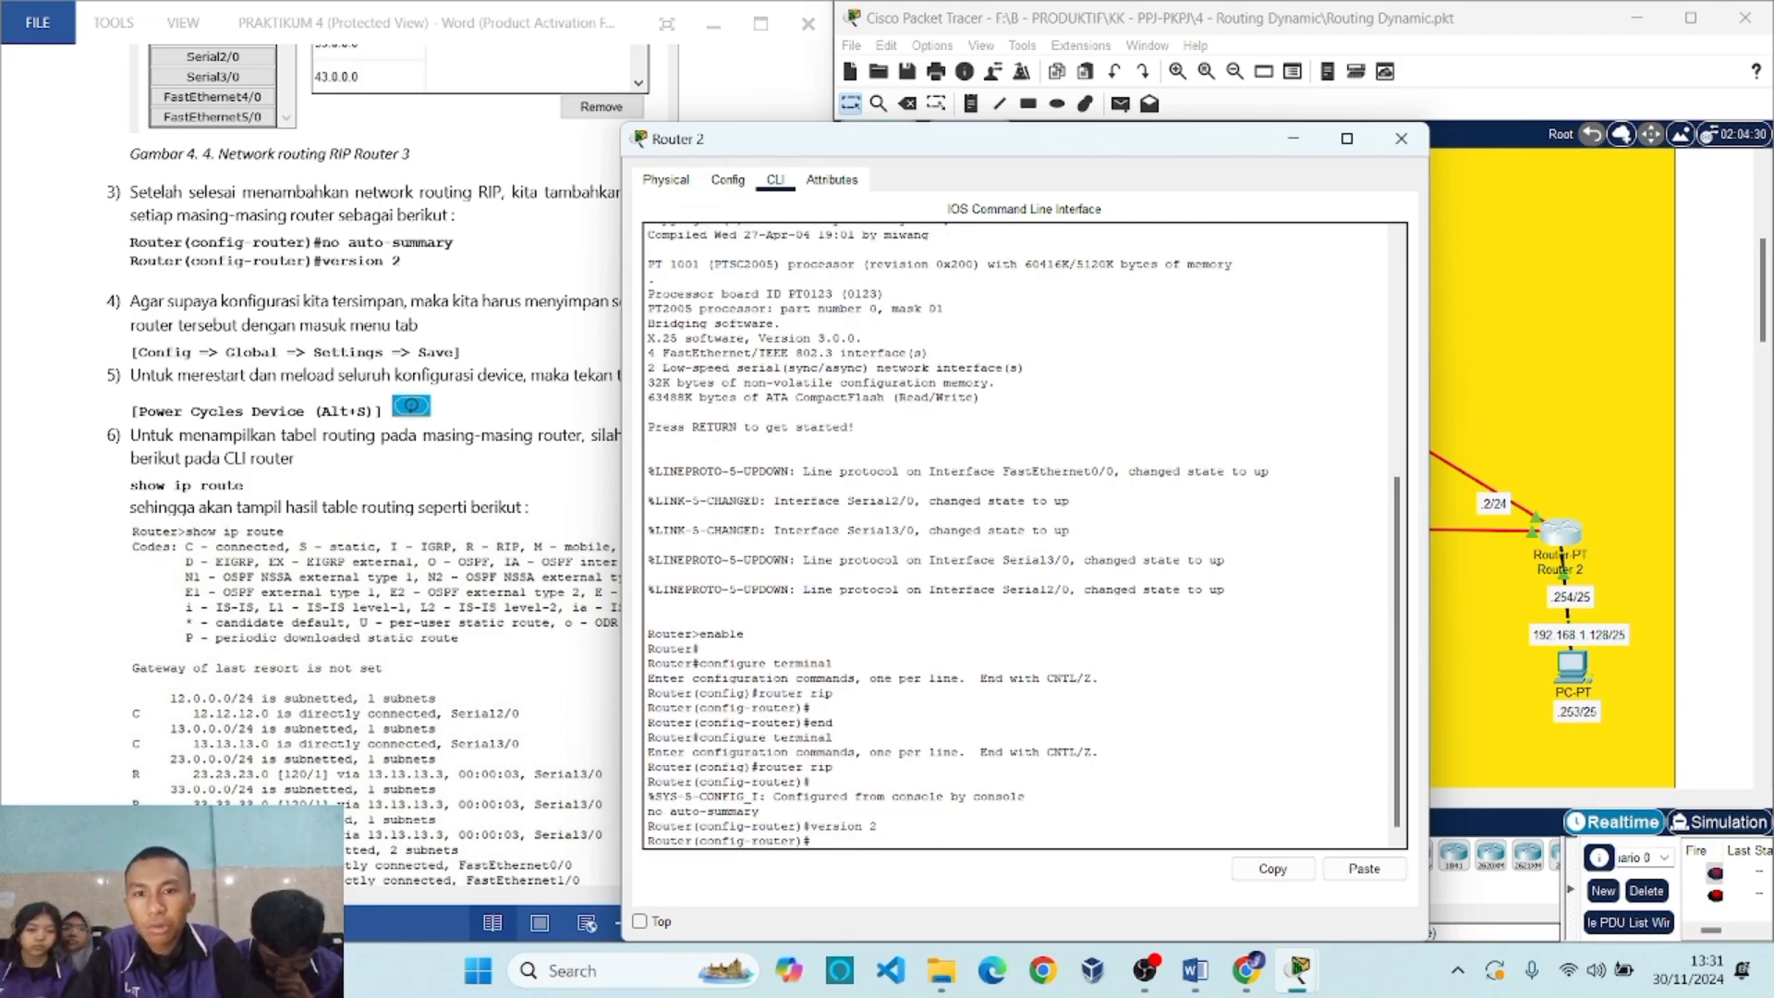
Save Router 2's configuration to NVRAM and close the router.
left_click(727, 179)
left_click(706, 235)
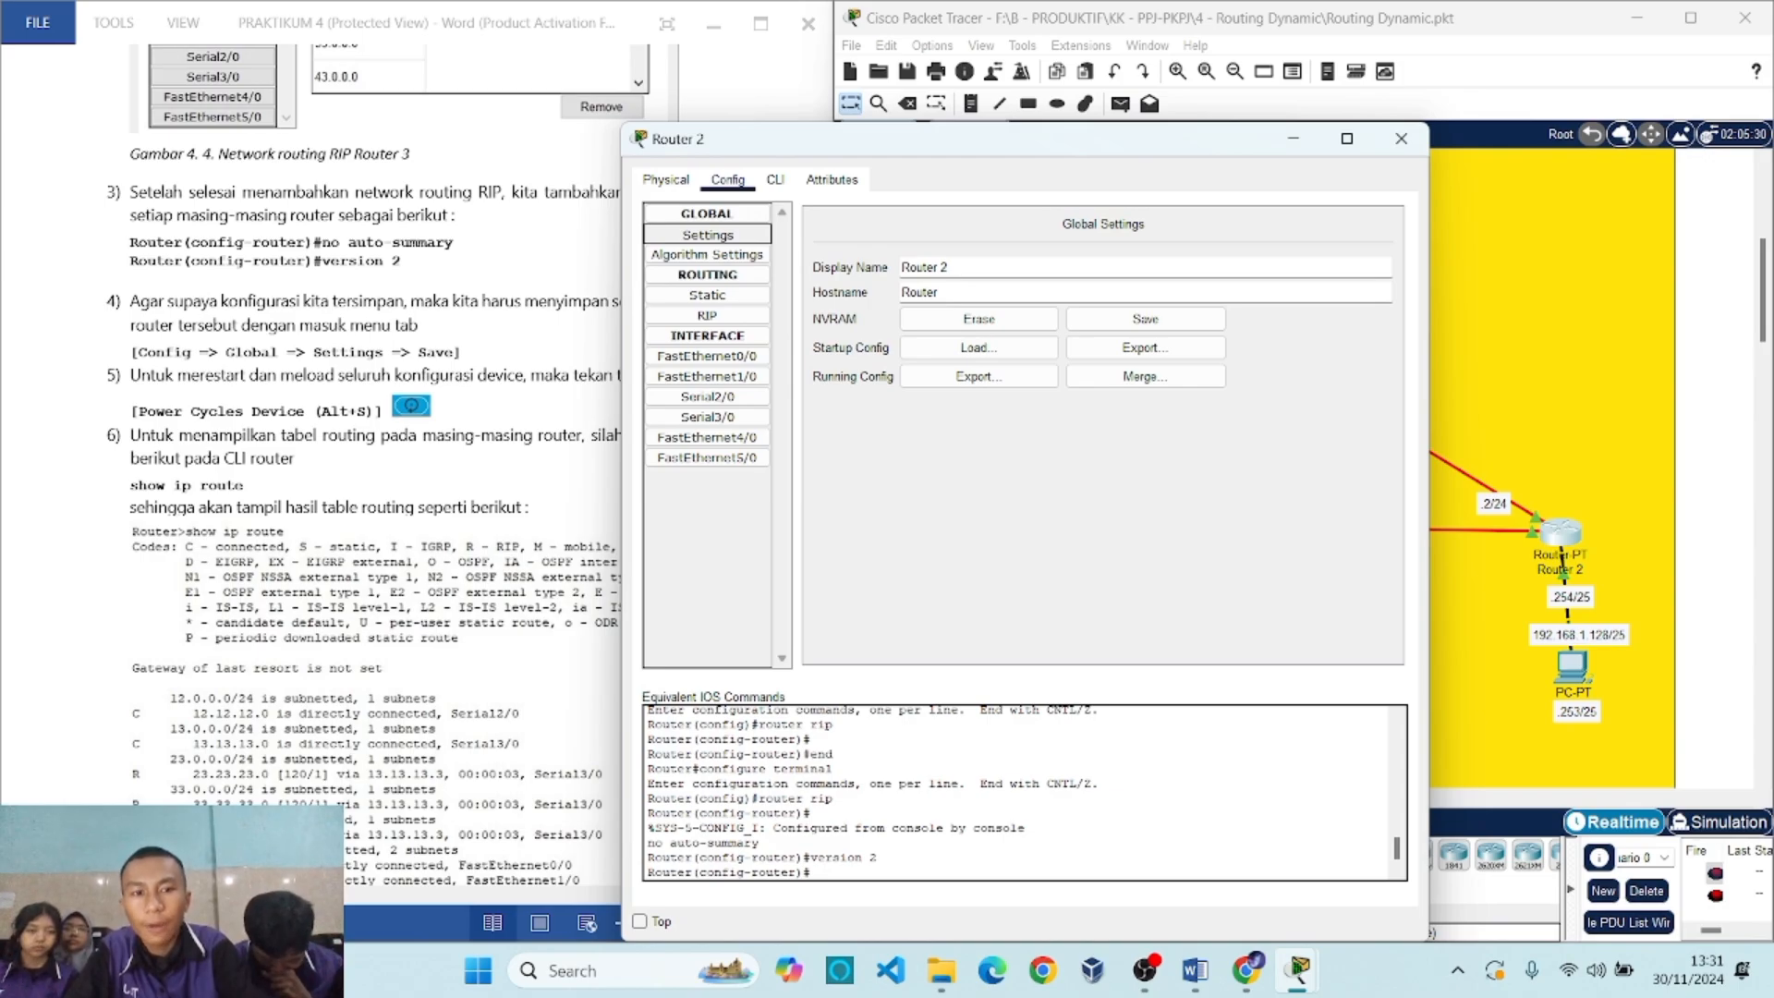
left_click(1145, 319)
left_click(1400, 138)
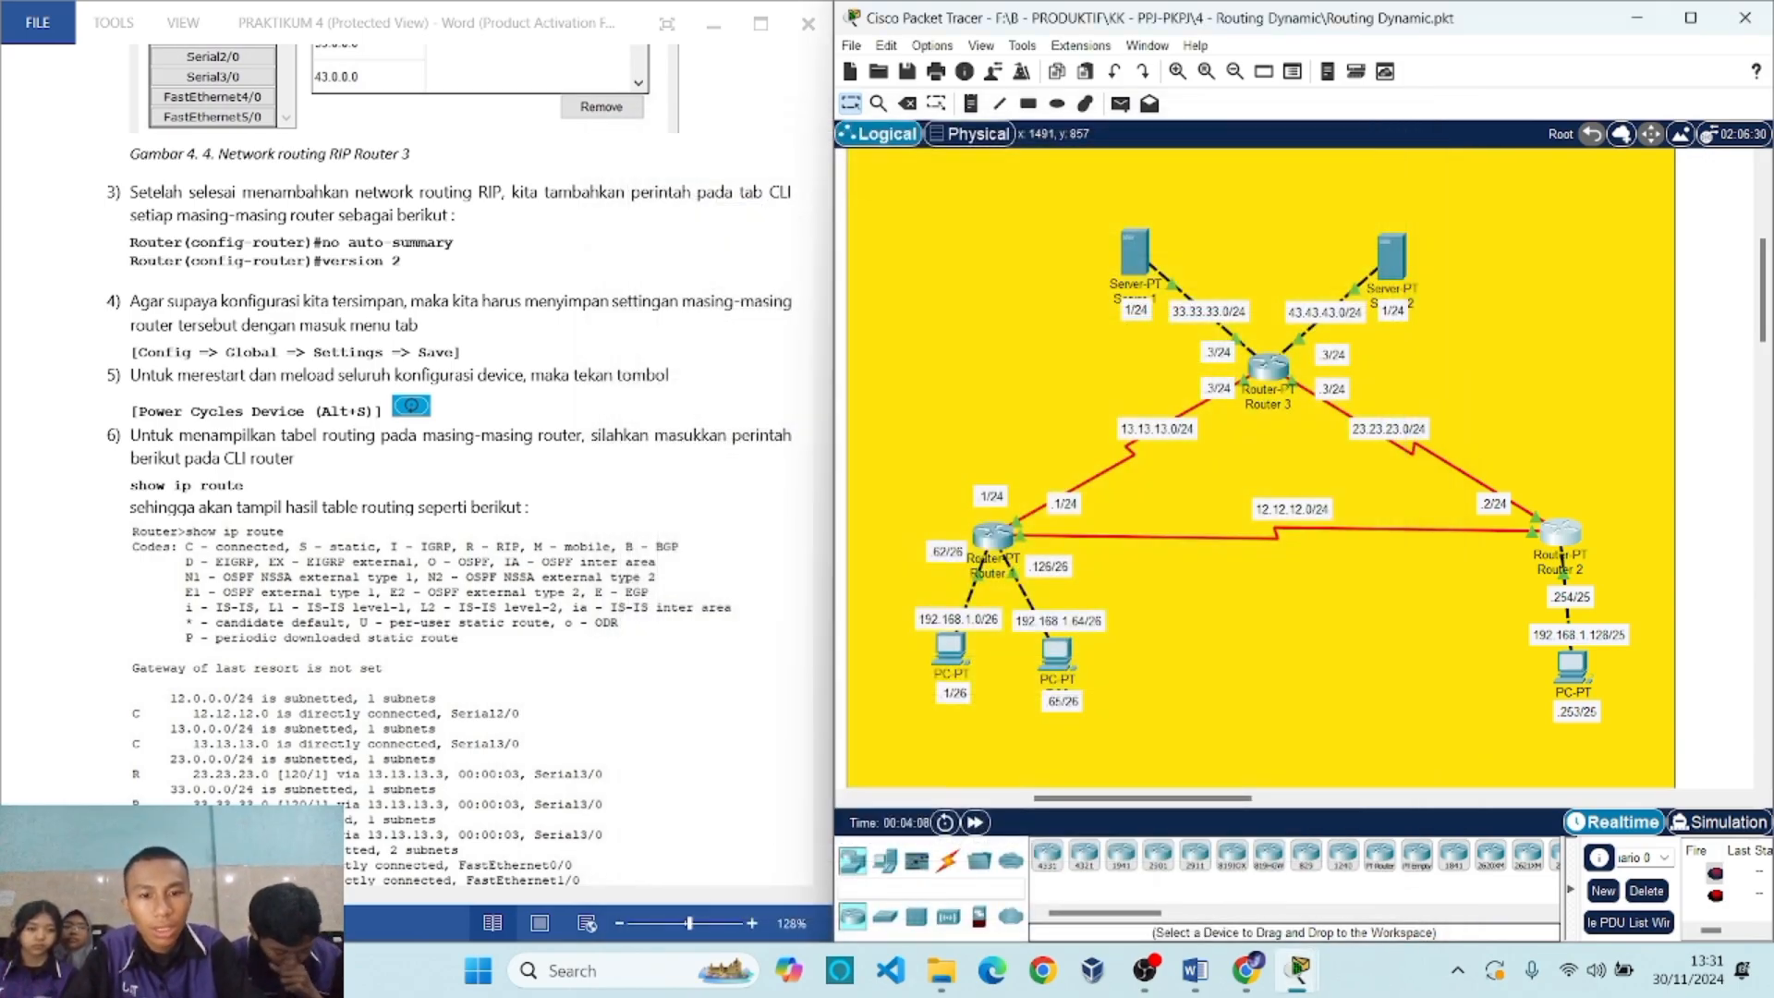
Open Router 1, display its RIP network list, and enter RIP configuration mode on its command line.
left_click(995, 536)
left_click(819, 178)
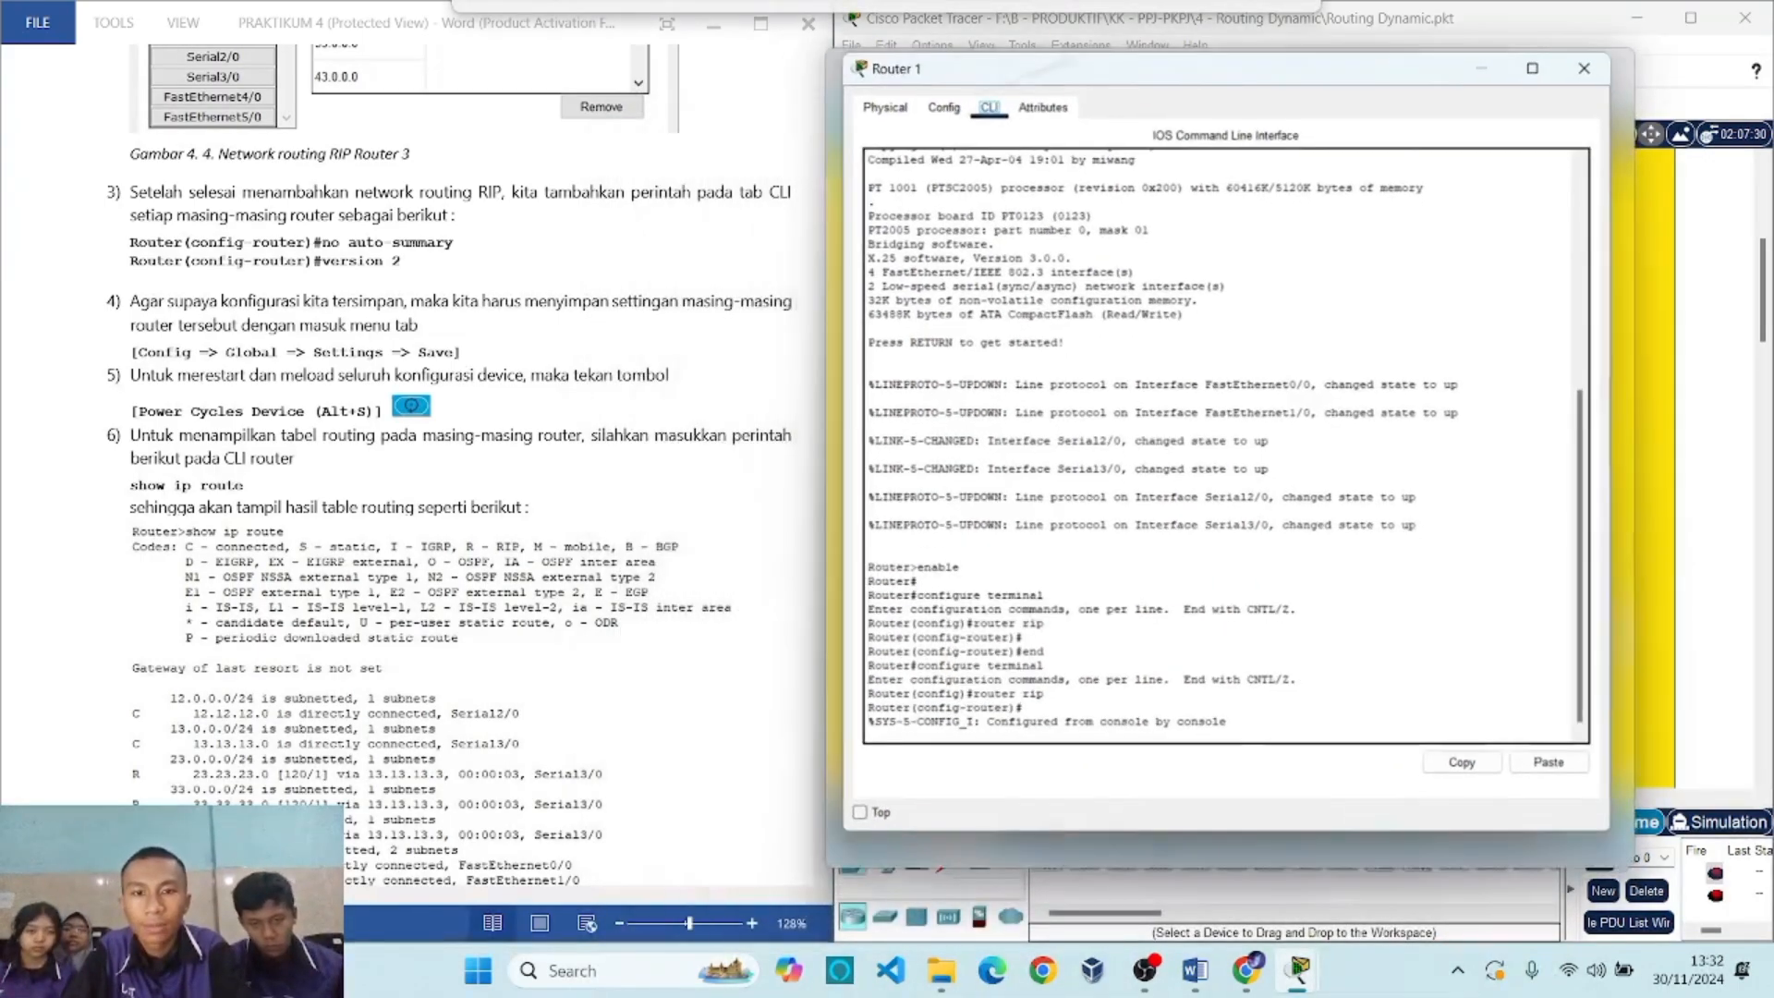
left_click_drag(1166, 66, 1182, 58)
left_click(948, 99)
left_click(995, 98)
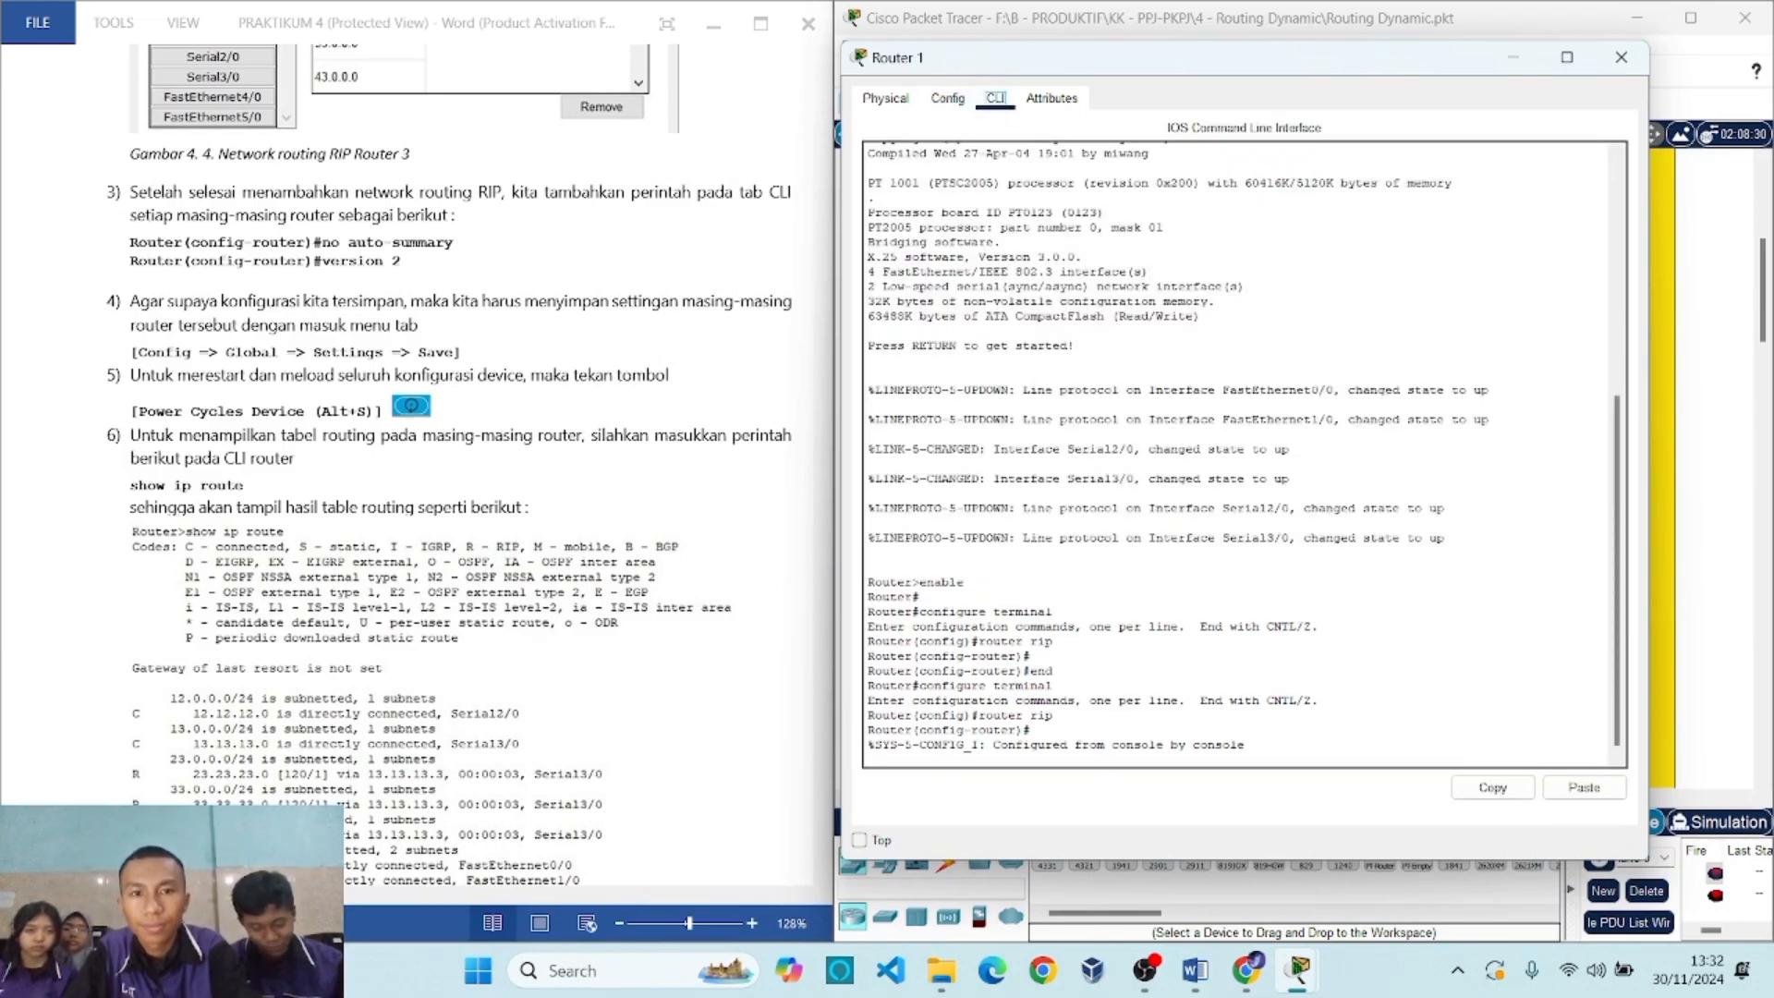
left_click(948, 98)
left_click(928, 235)
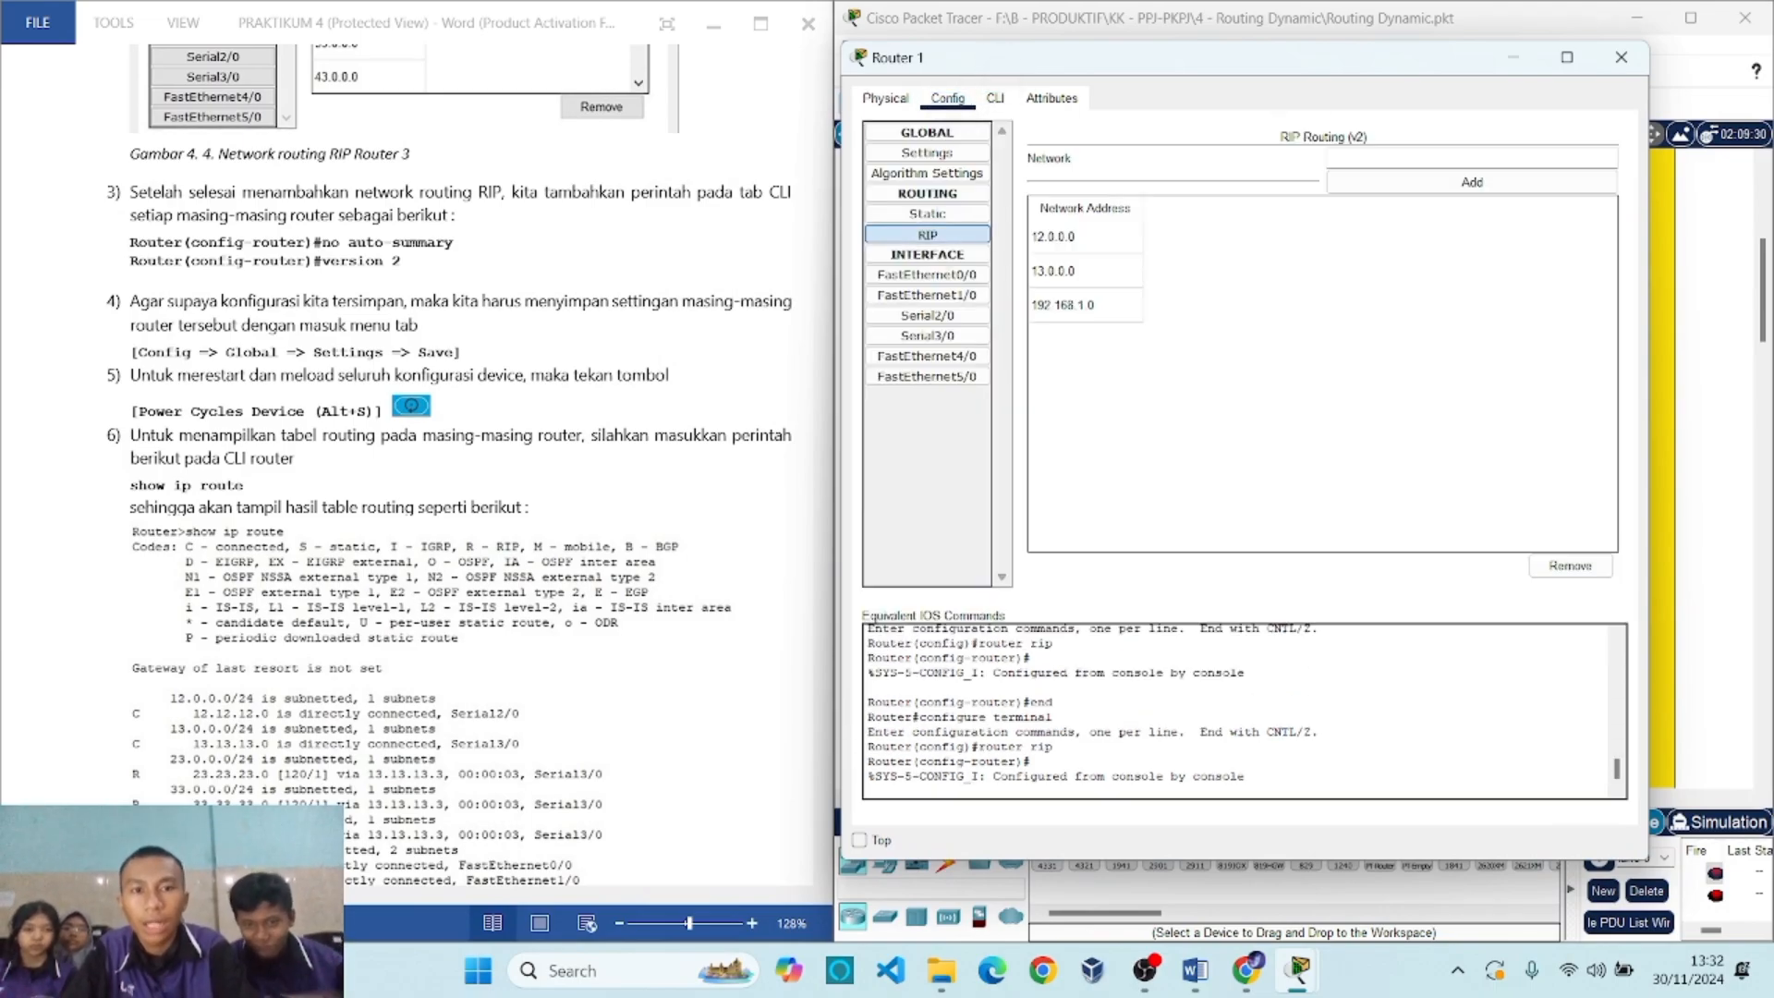
left_click(994, 98)
left_click(948, 98)
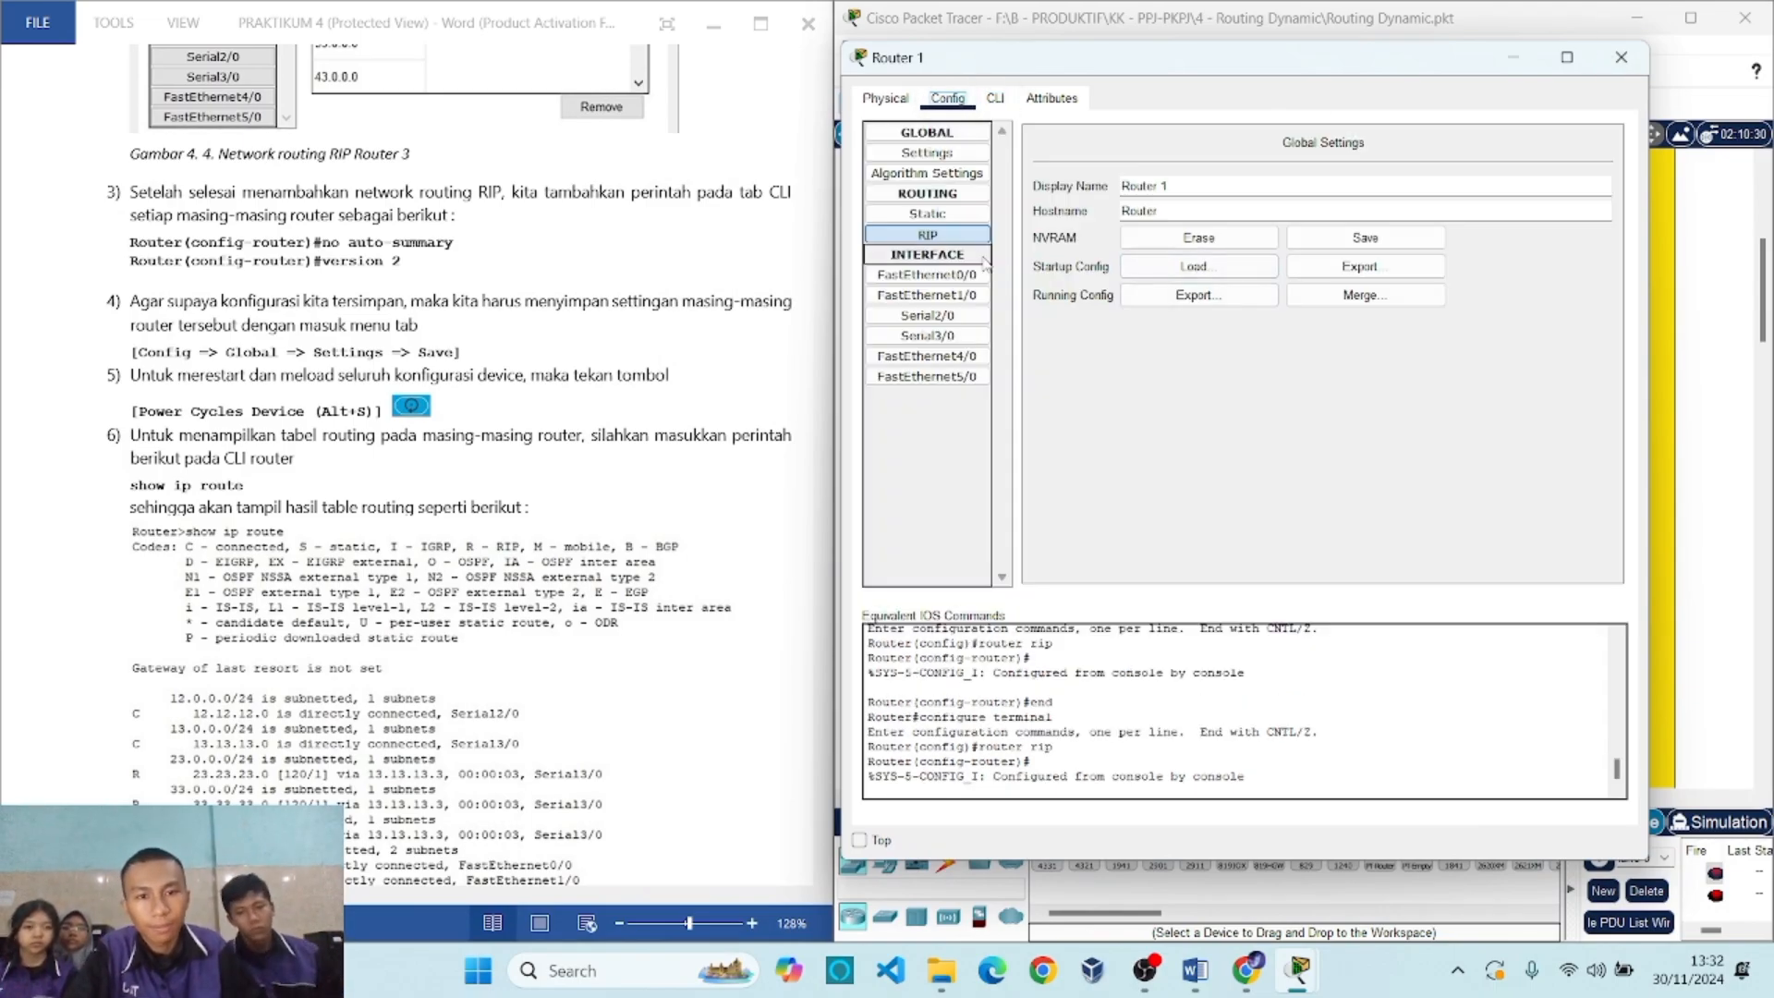
left_click(928, 235)
left_click(995, 98)
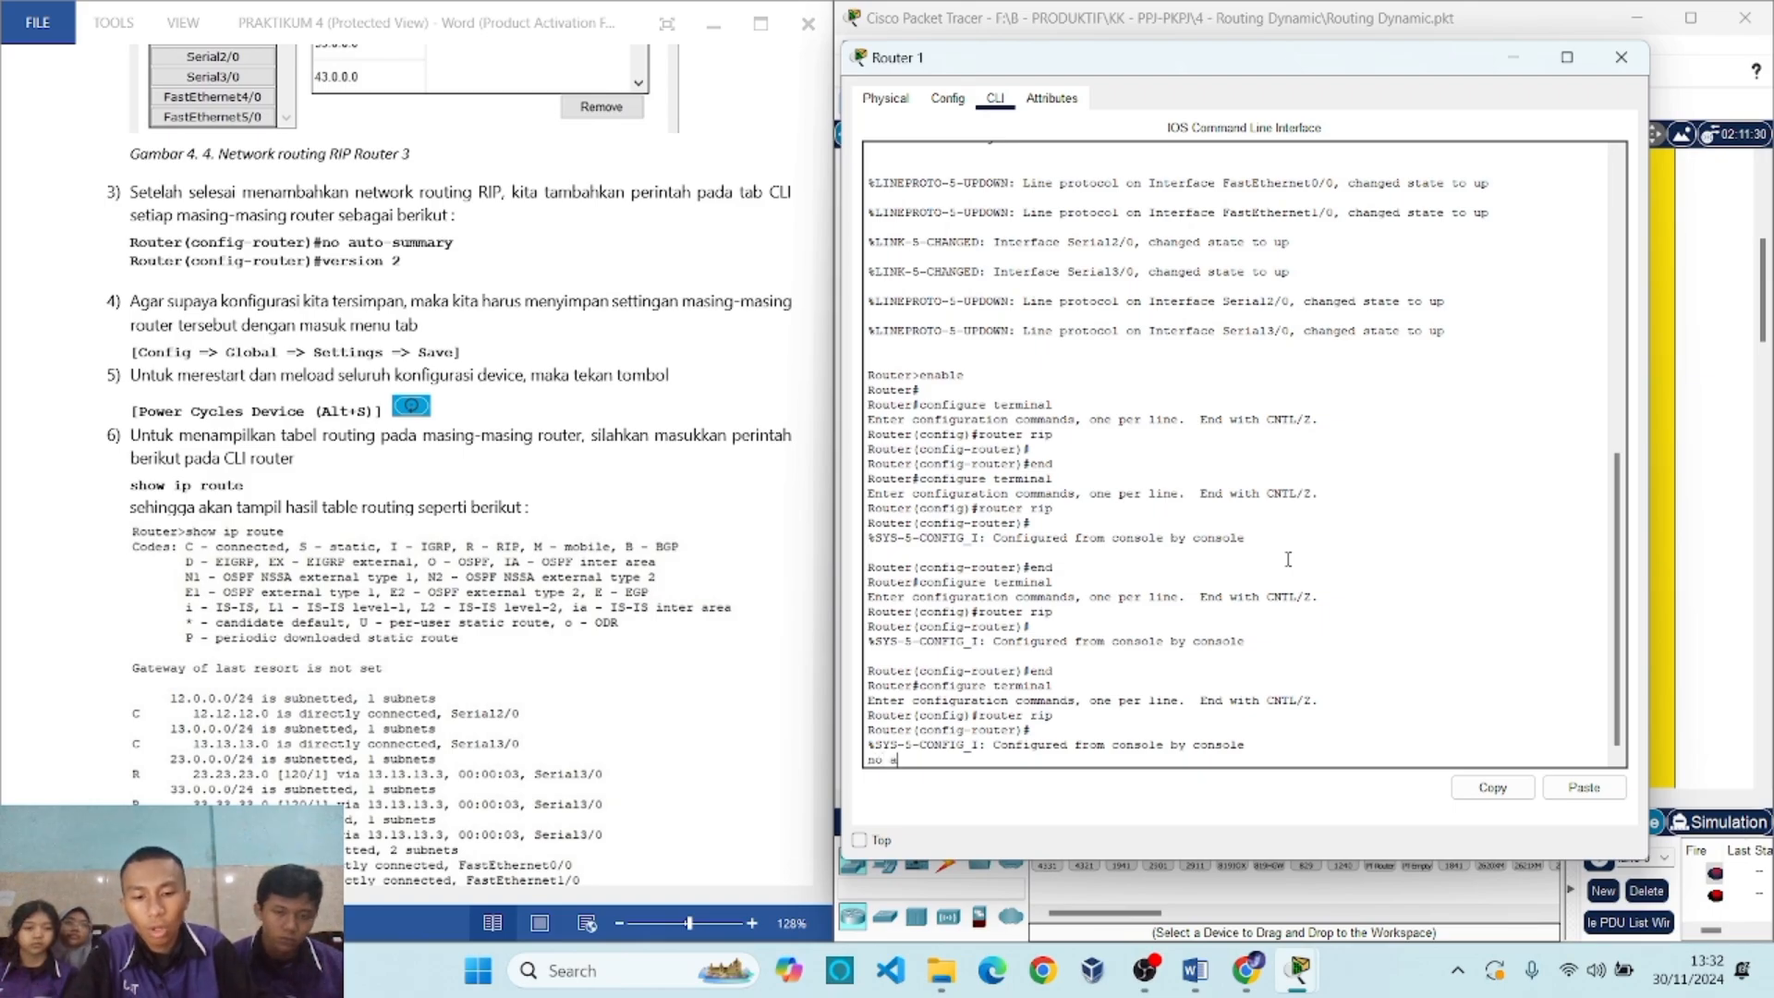
Run no auto-summary and version 2 in Router 1's RIP configuration mode.
type("no auto-summ")
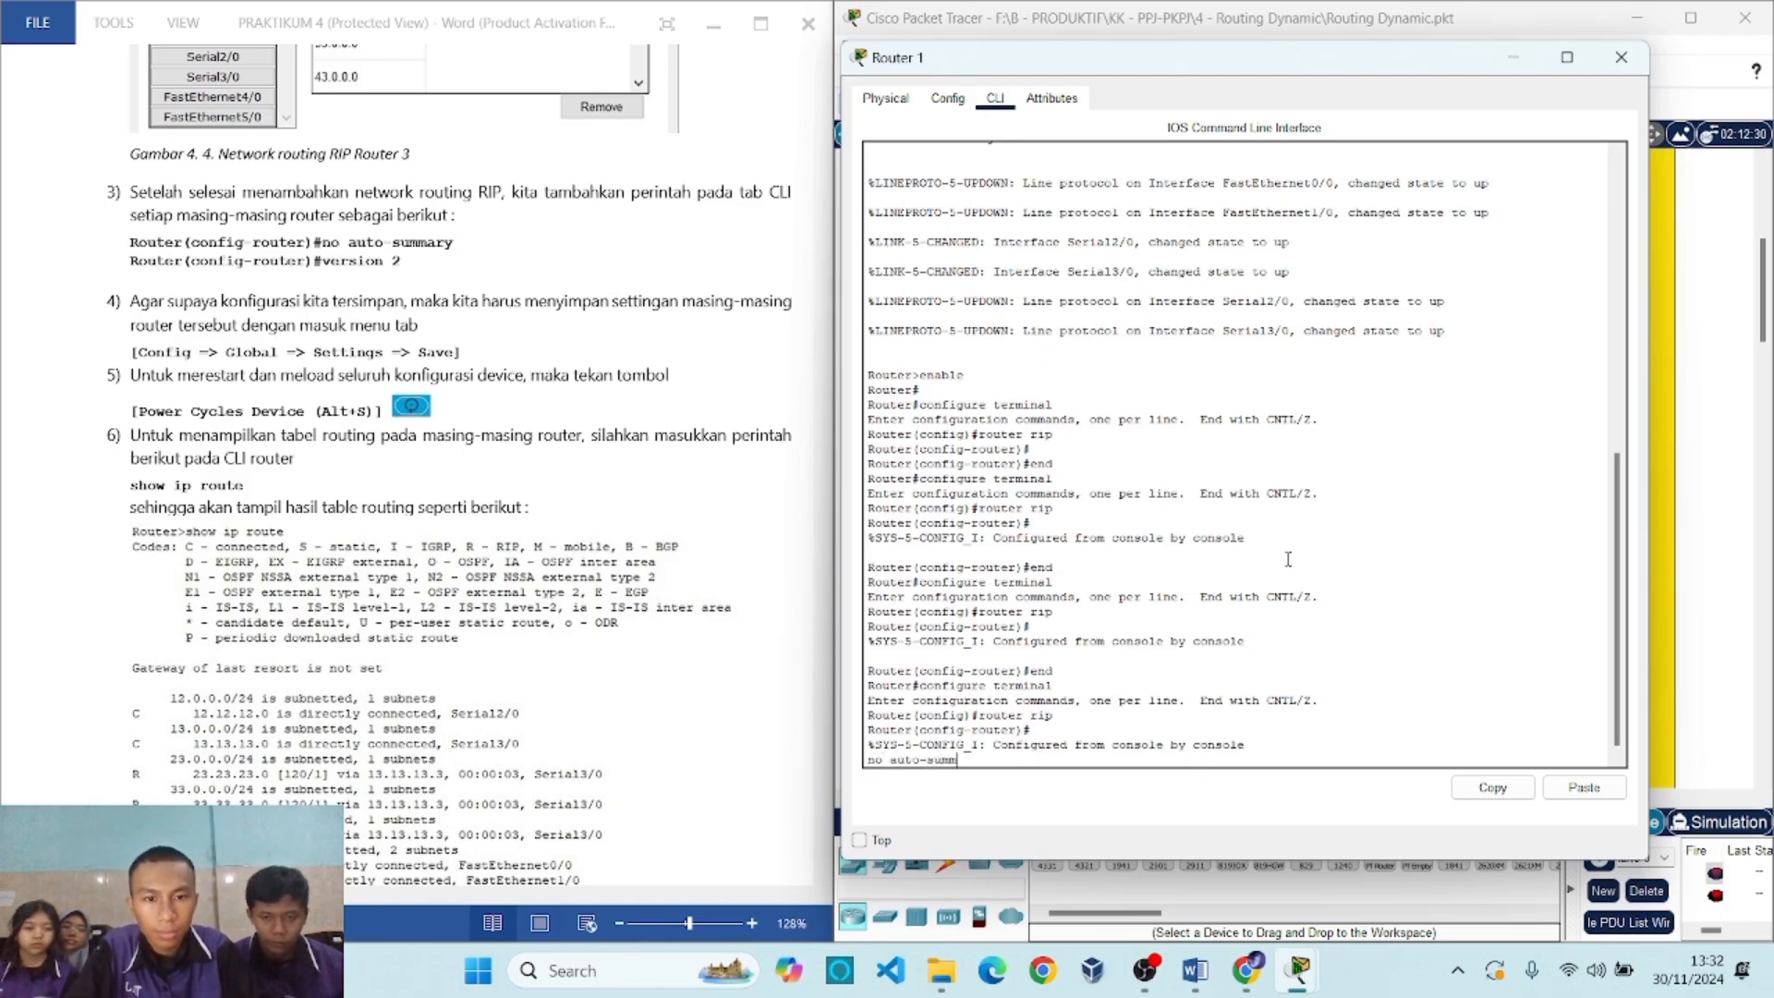
type("ary")
key("Return")
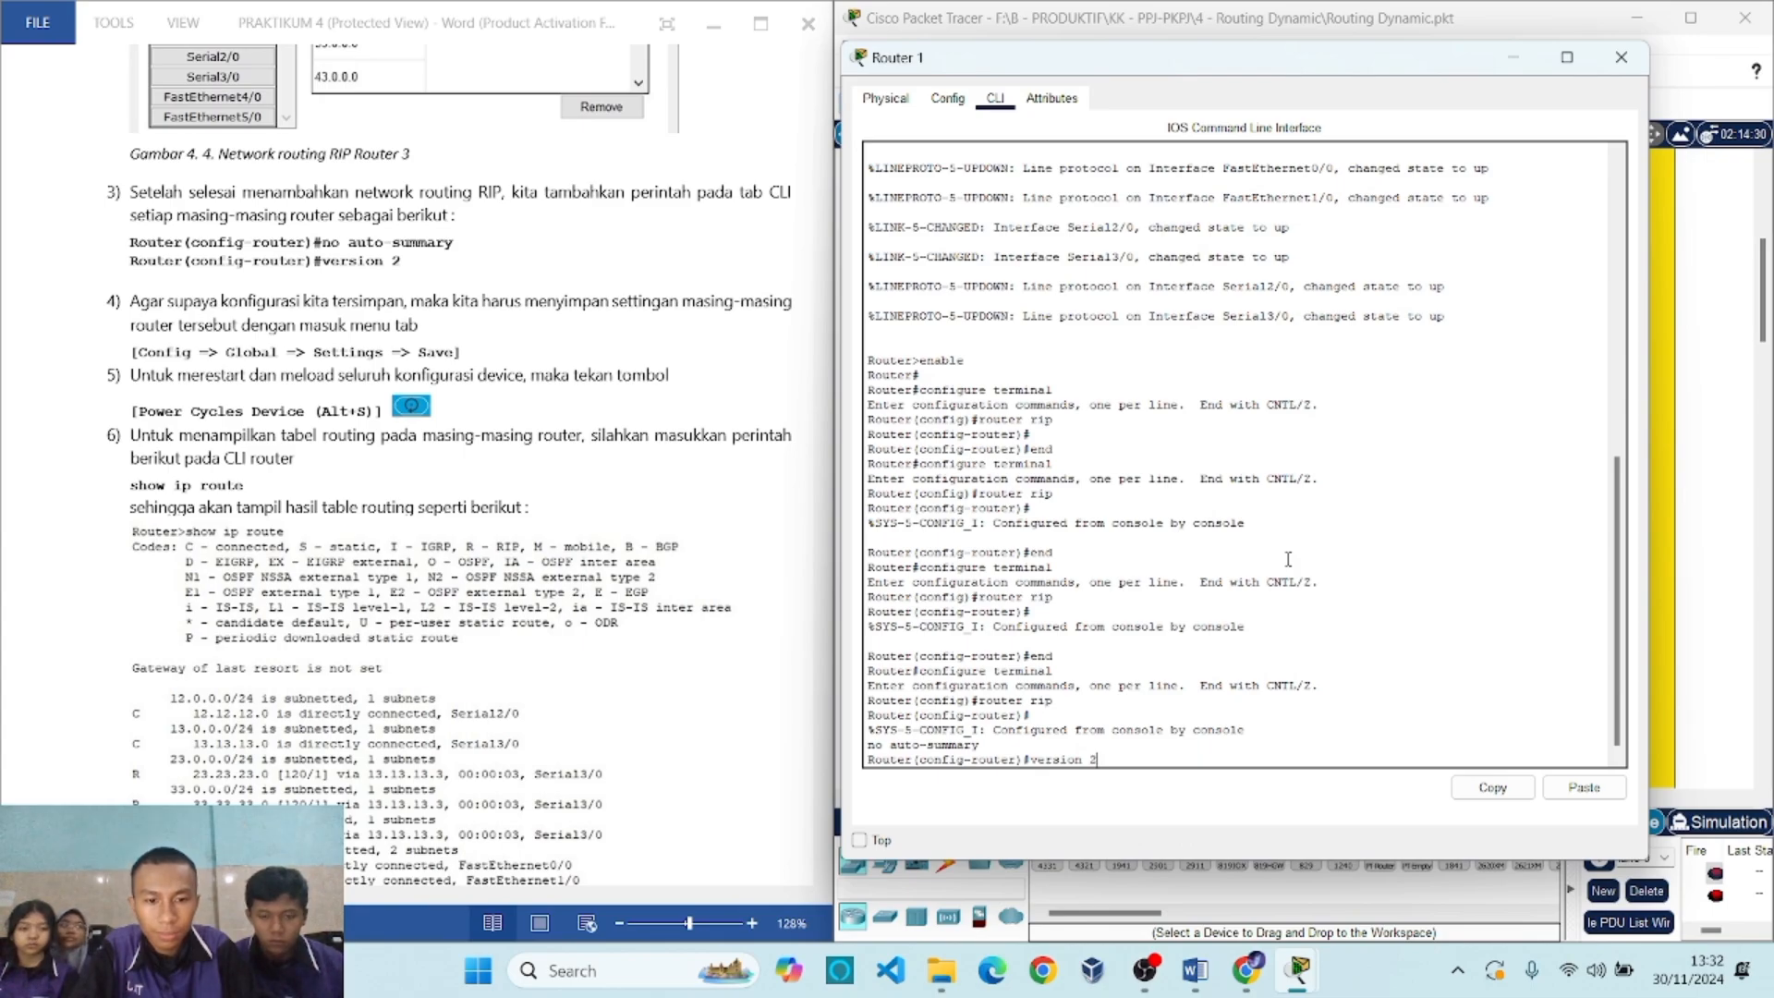
key("Up")
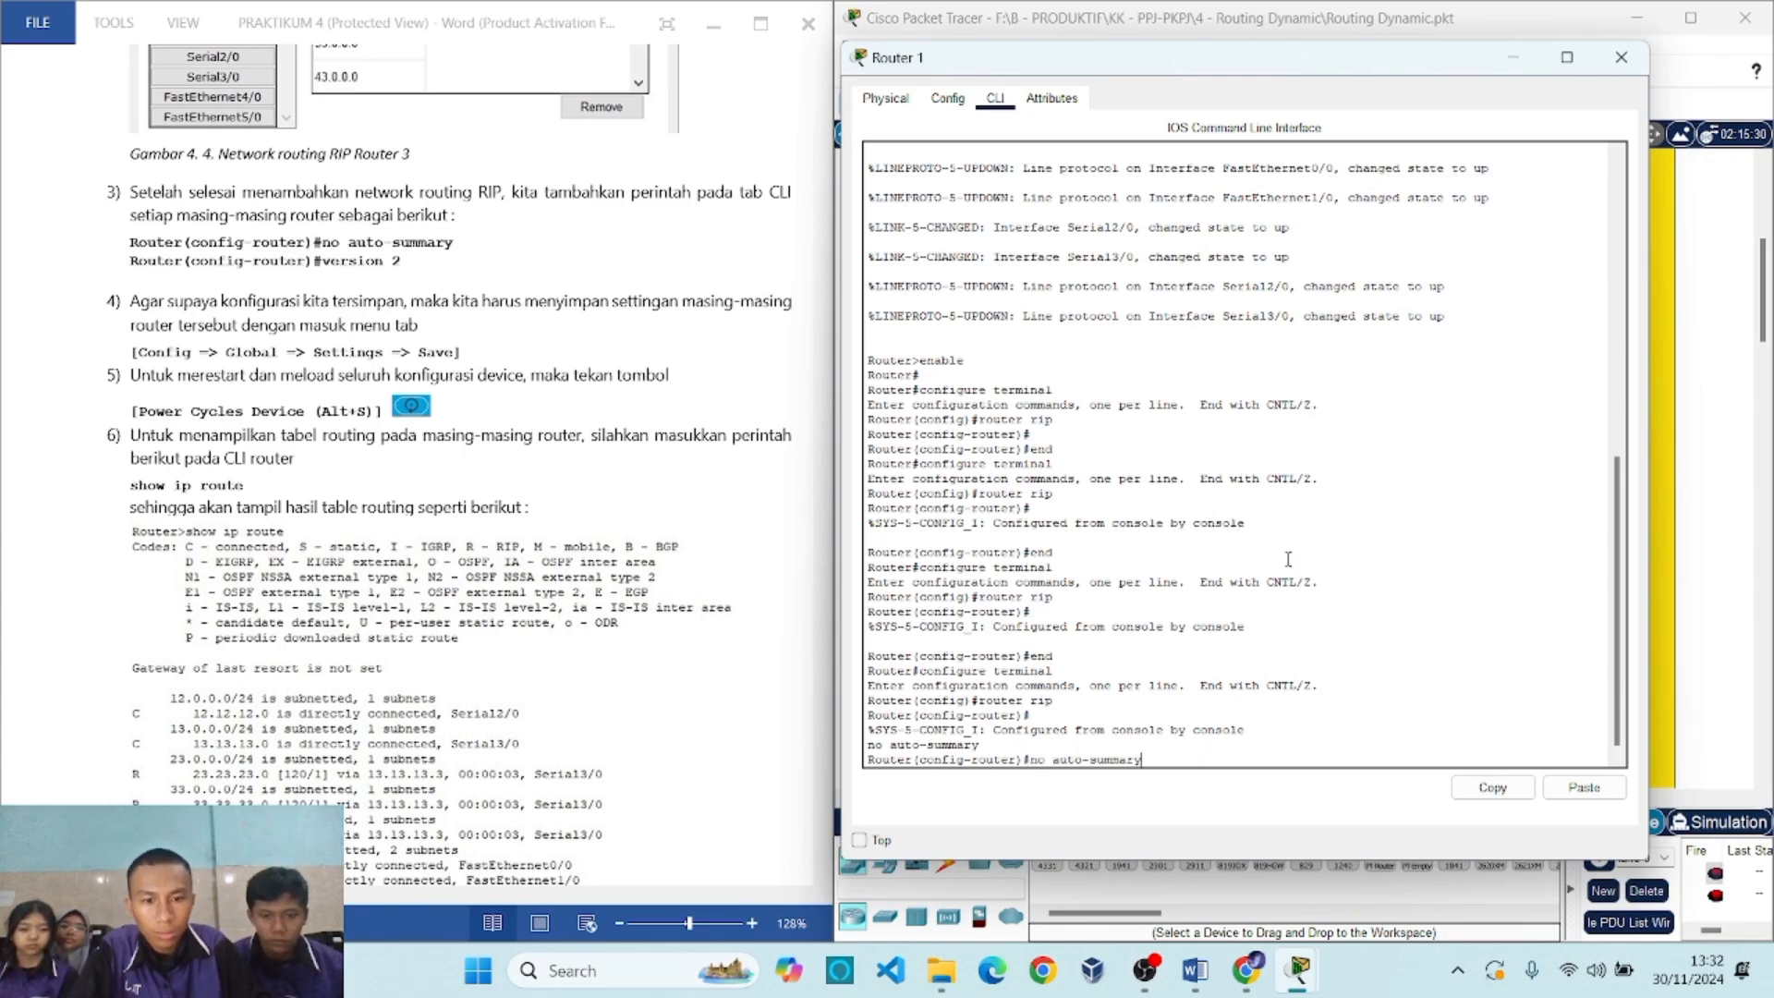
key("Return")
type("version")
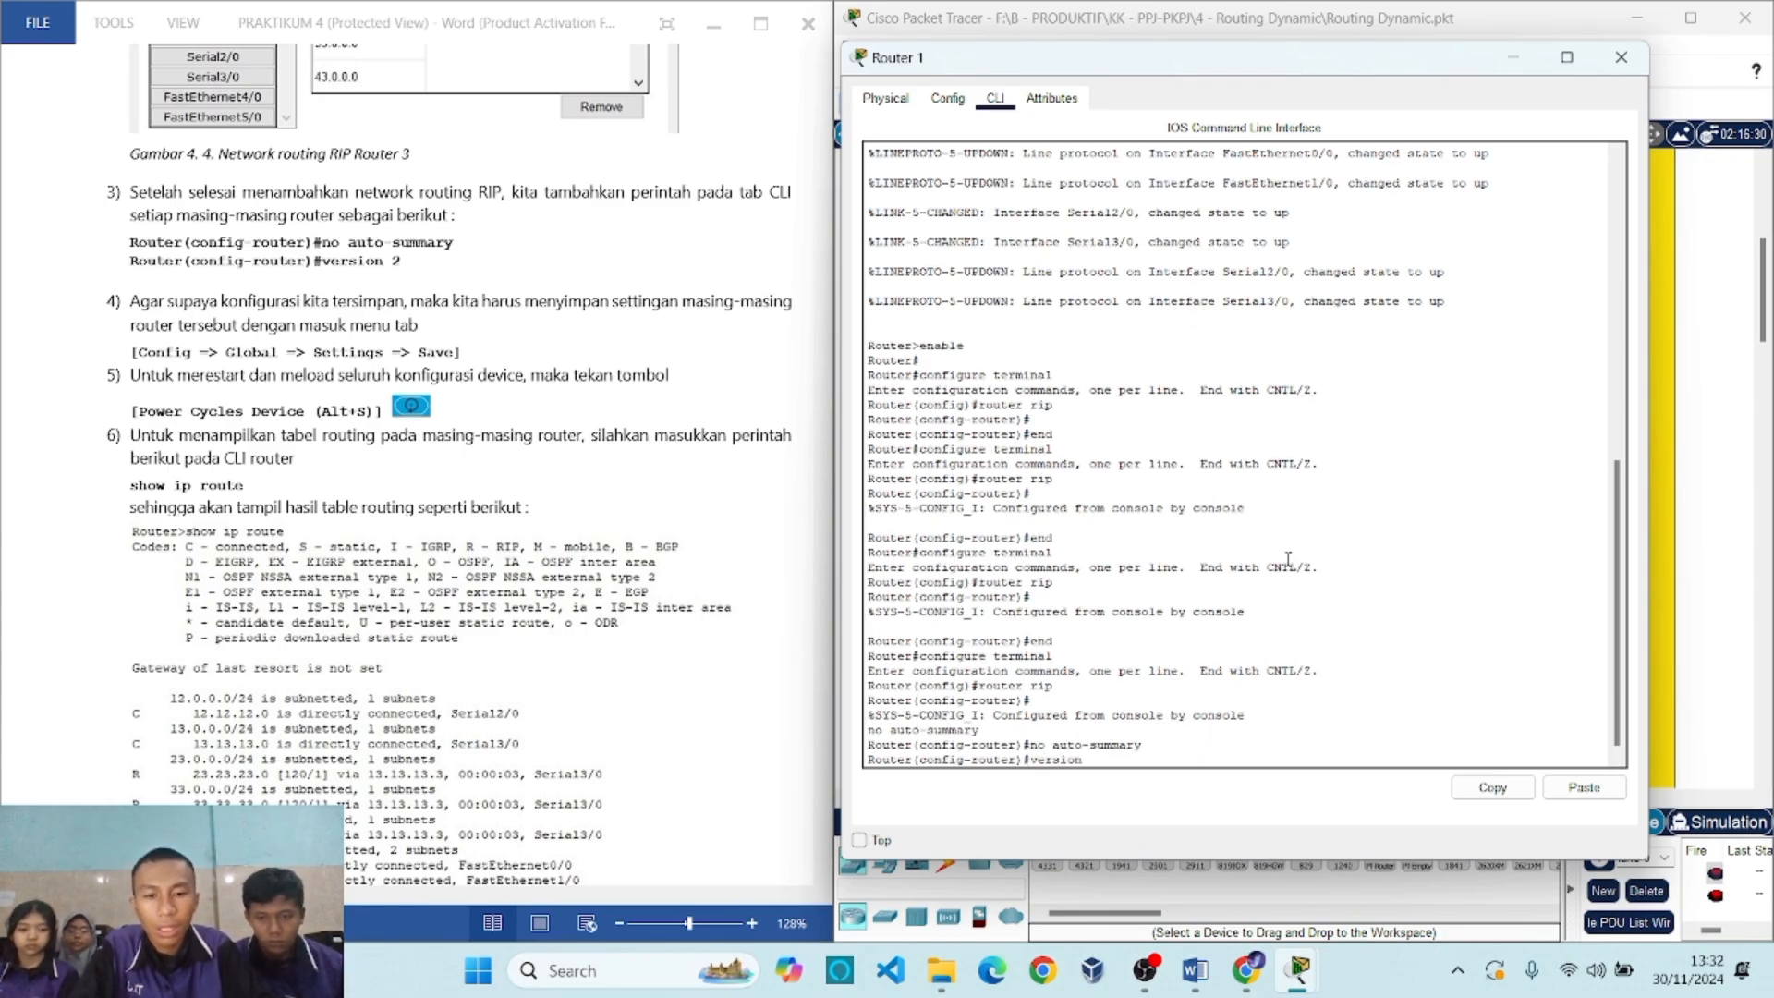
type(" 2")
key("Return")
Save Router 1's configuration to NVRAM and close the router.
left_click(947, 98)
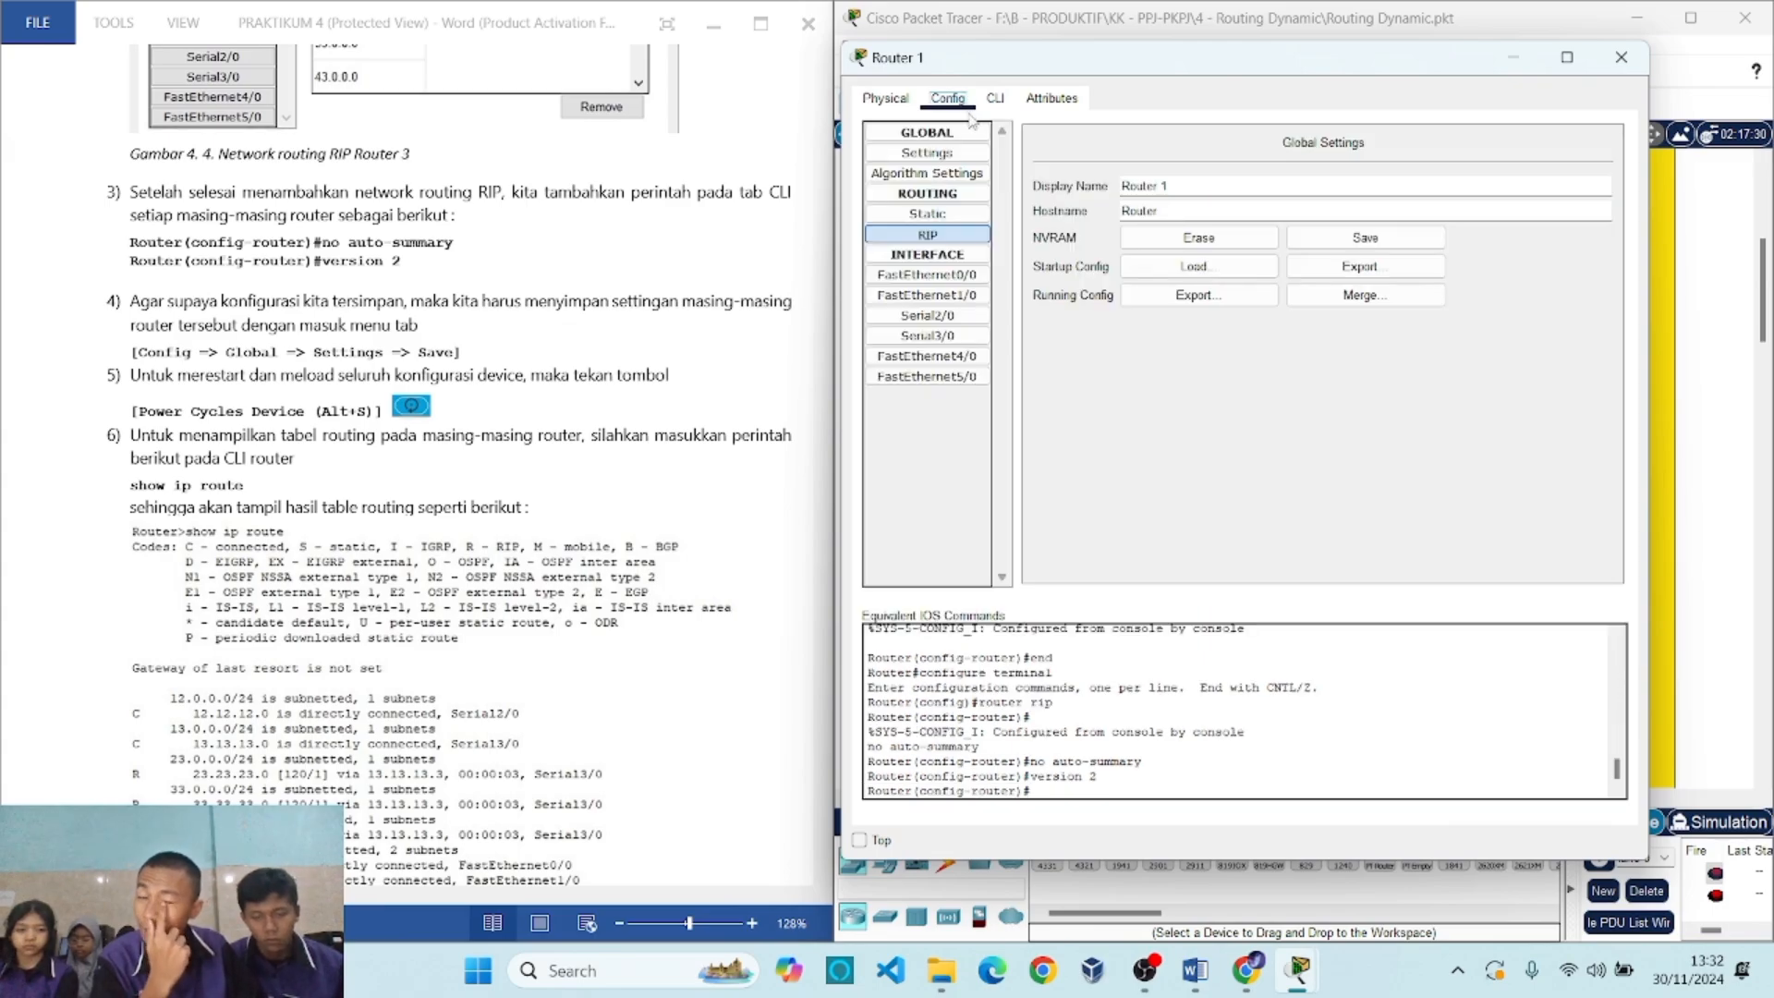
left_click(1365, 238)
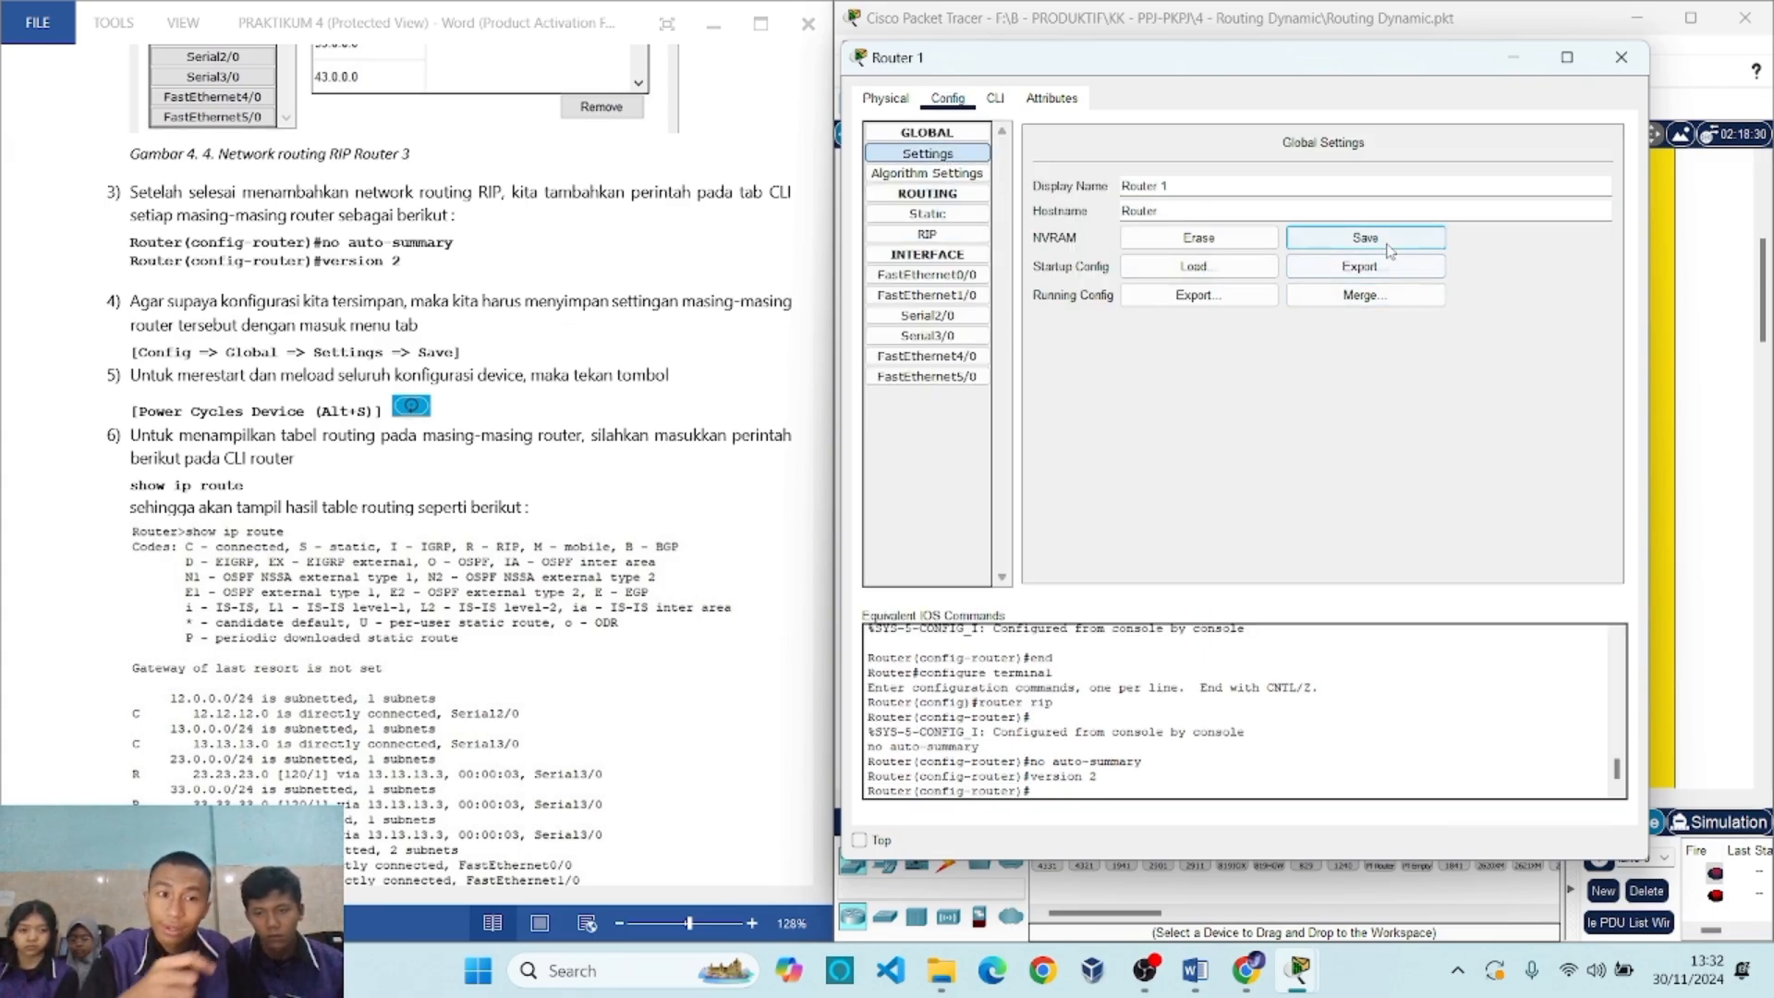
left_click(1622, 57)
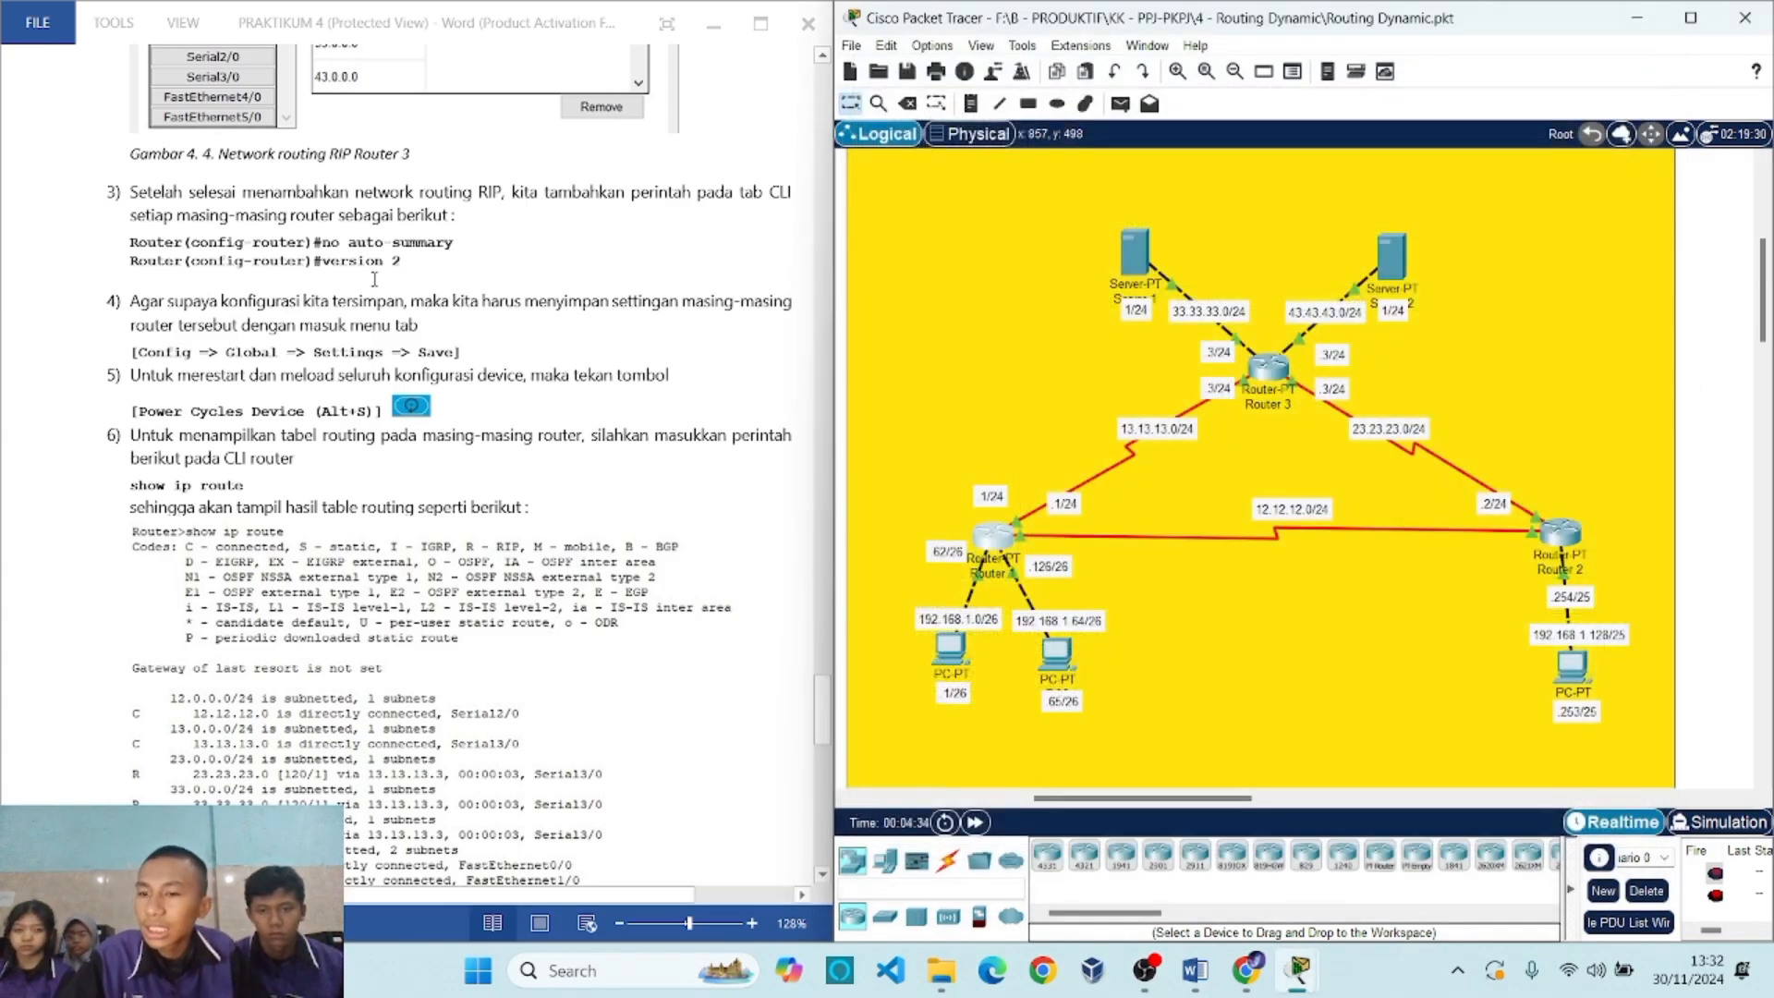
Follow the module's restart instruction by power-cycling all devices and accepting the network reset.
scroll(389, 381, "down", 6)
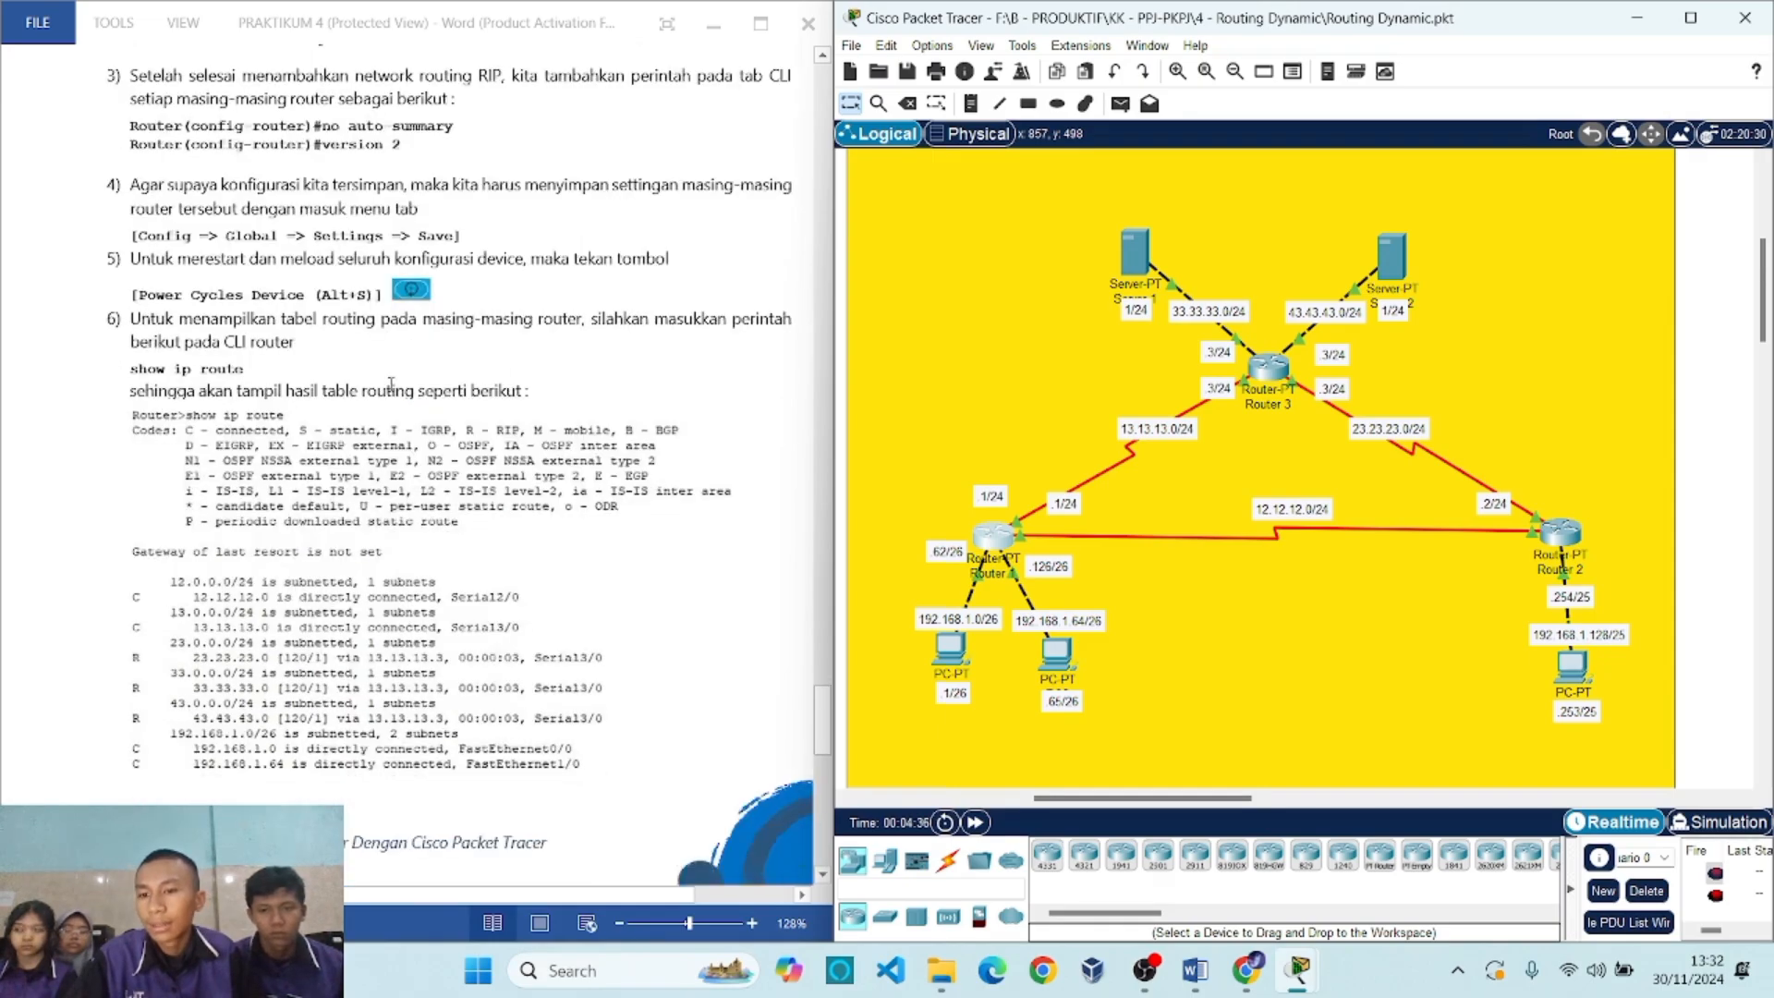
scroll(594, 384, "up", 3)
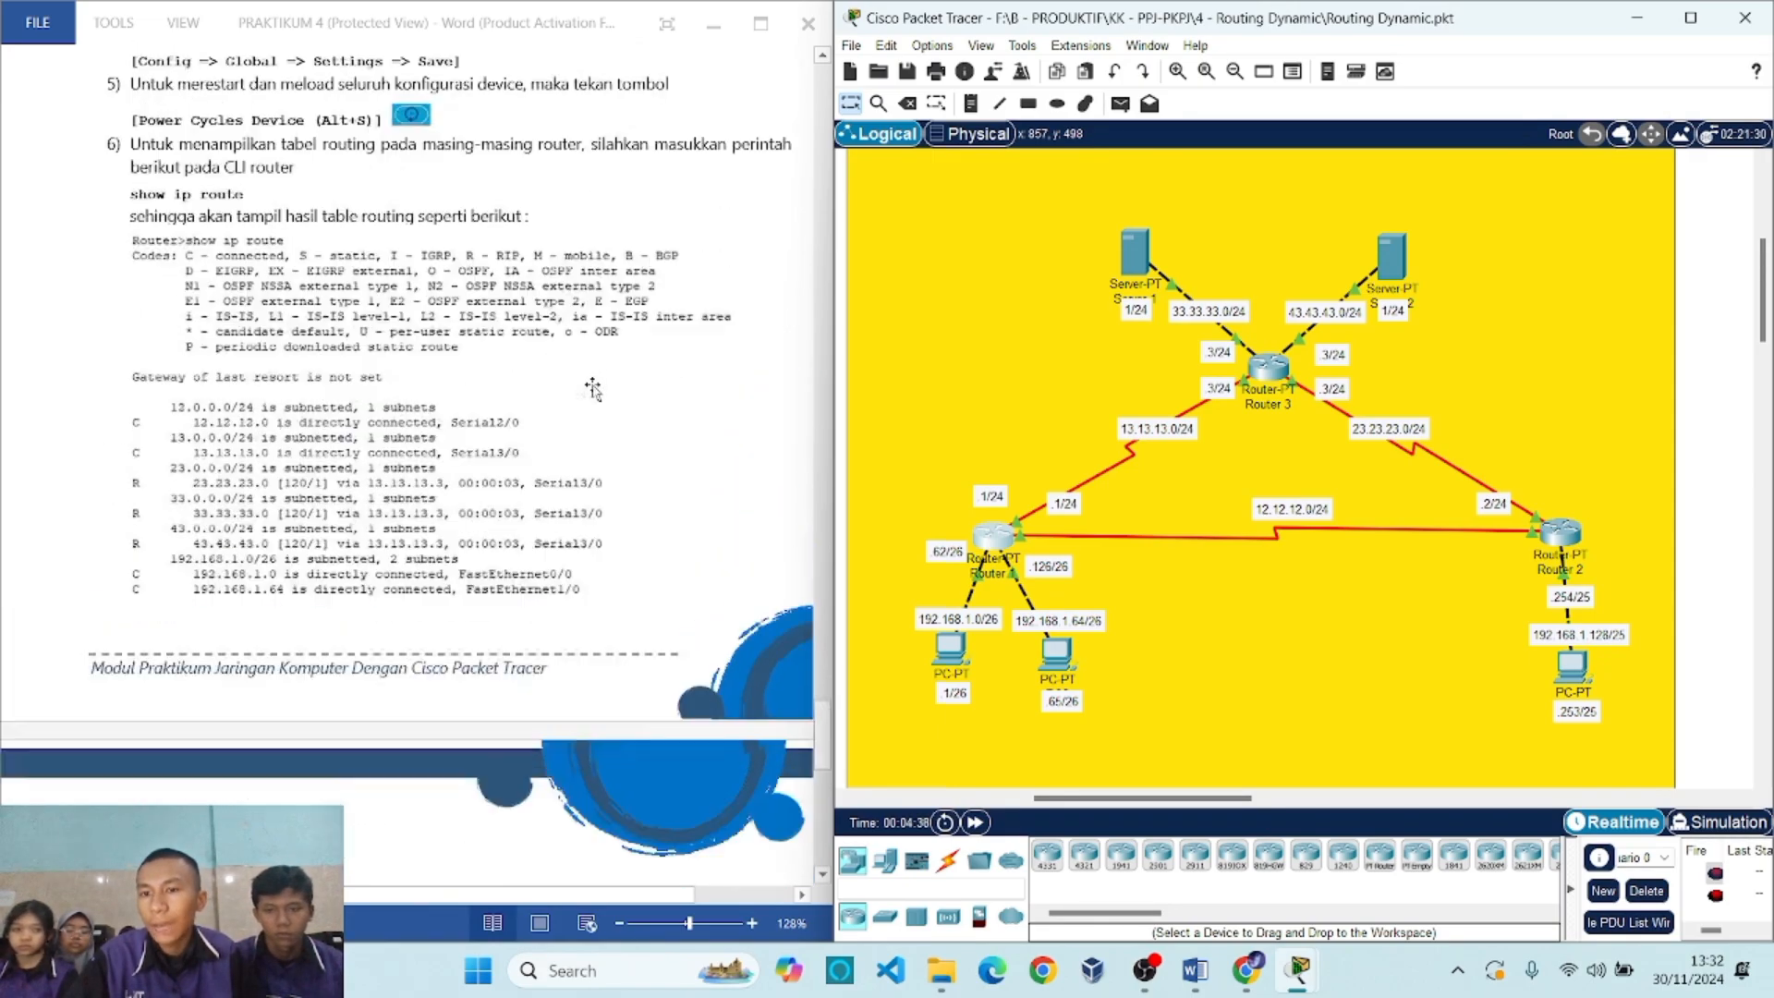
scroll(594, 384, "down", 7)
scroll(375, 667, "up", 8)
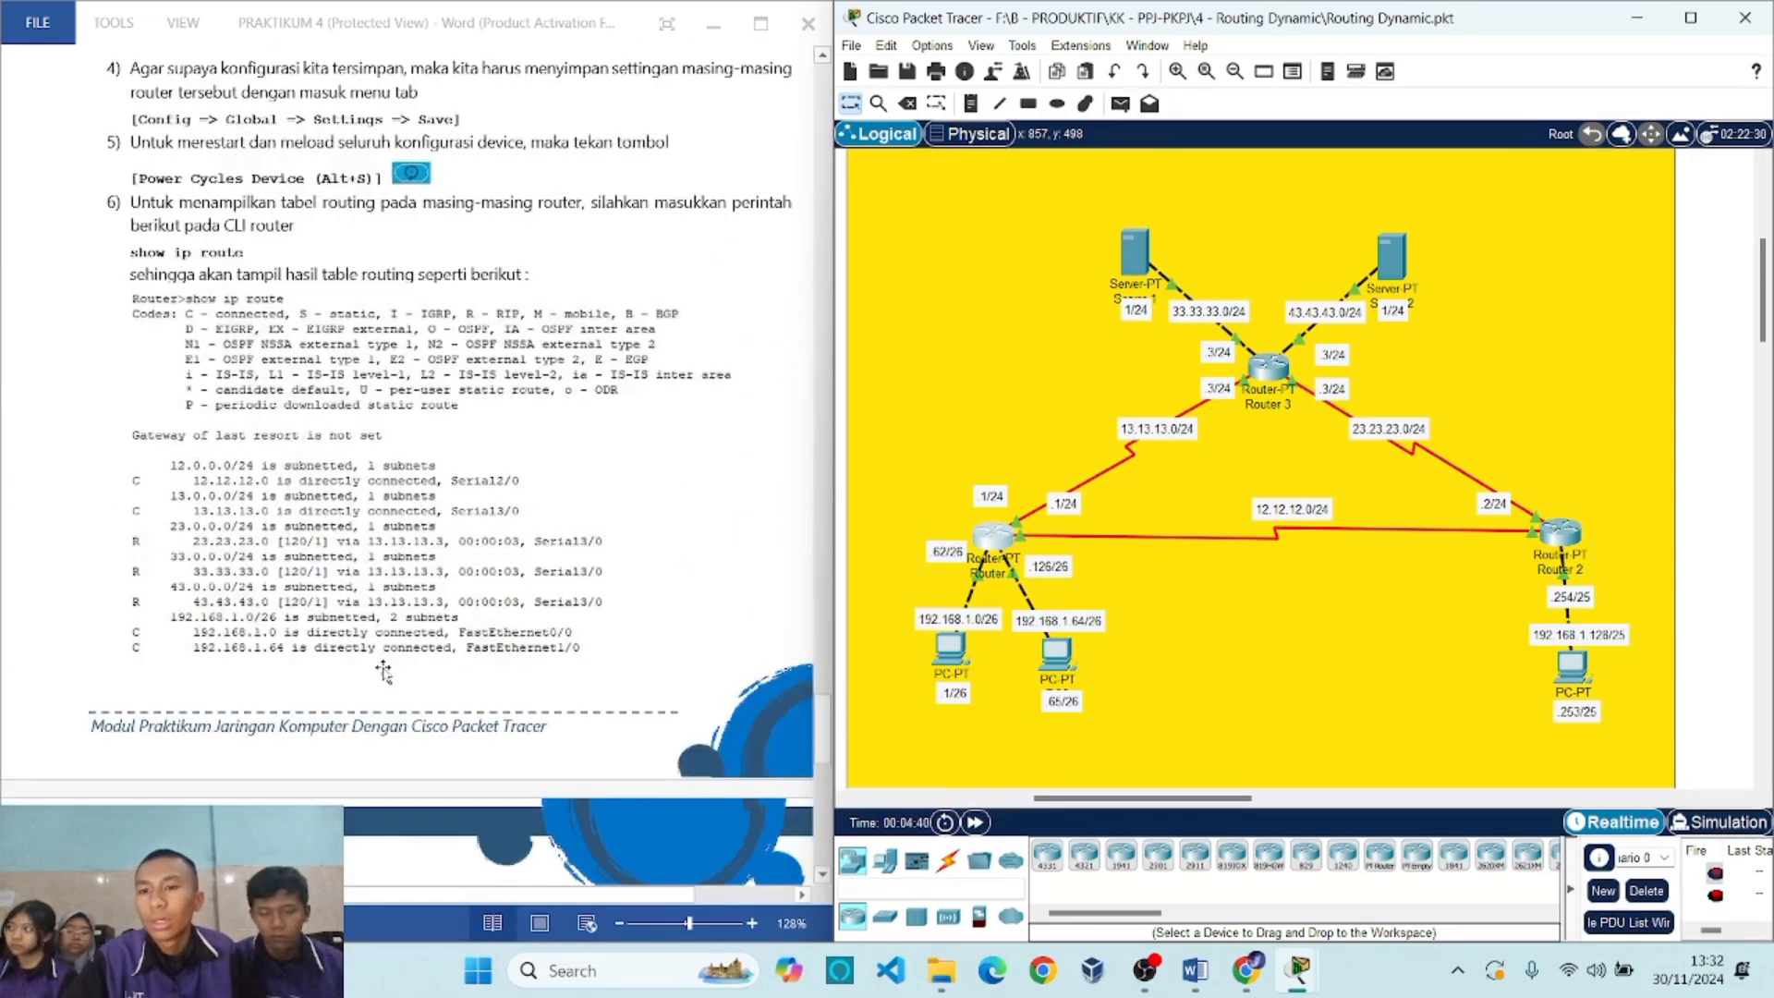
scroll(552, 697, "up", 1)
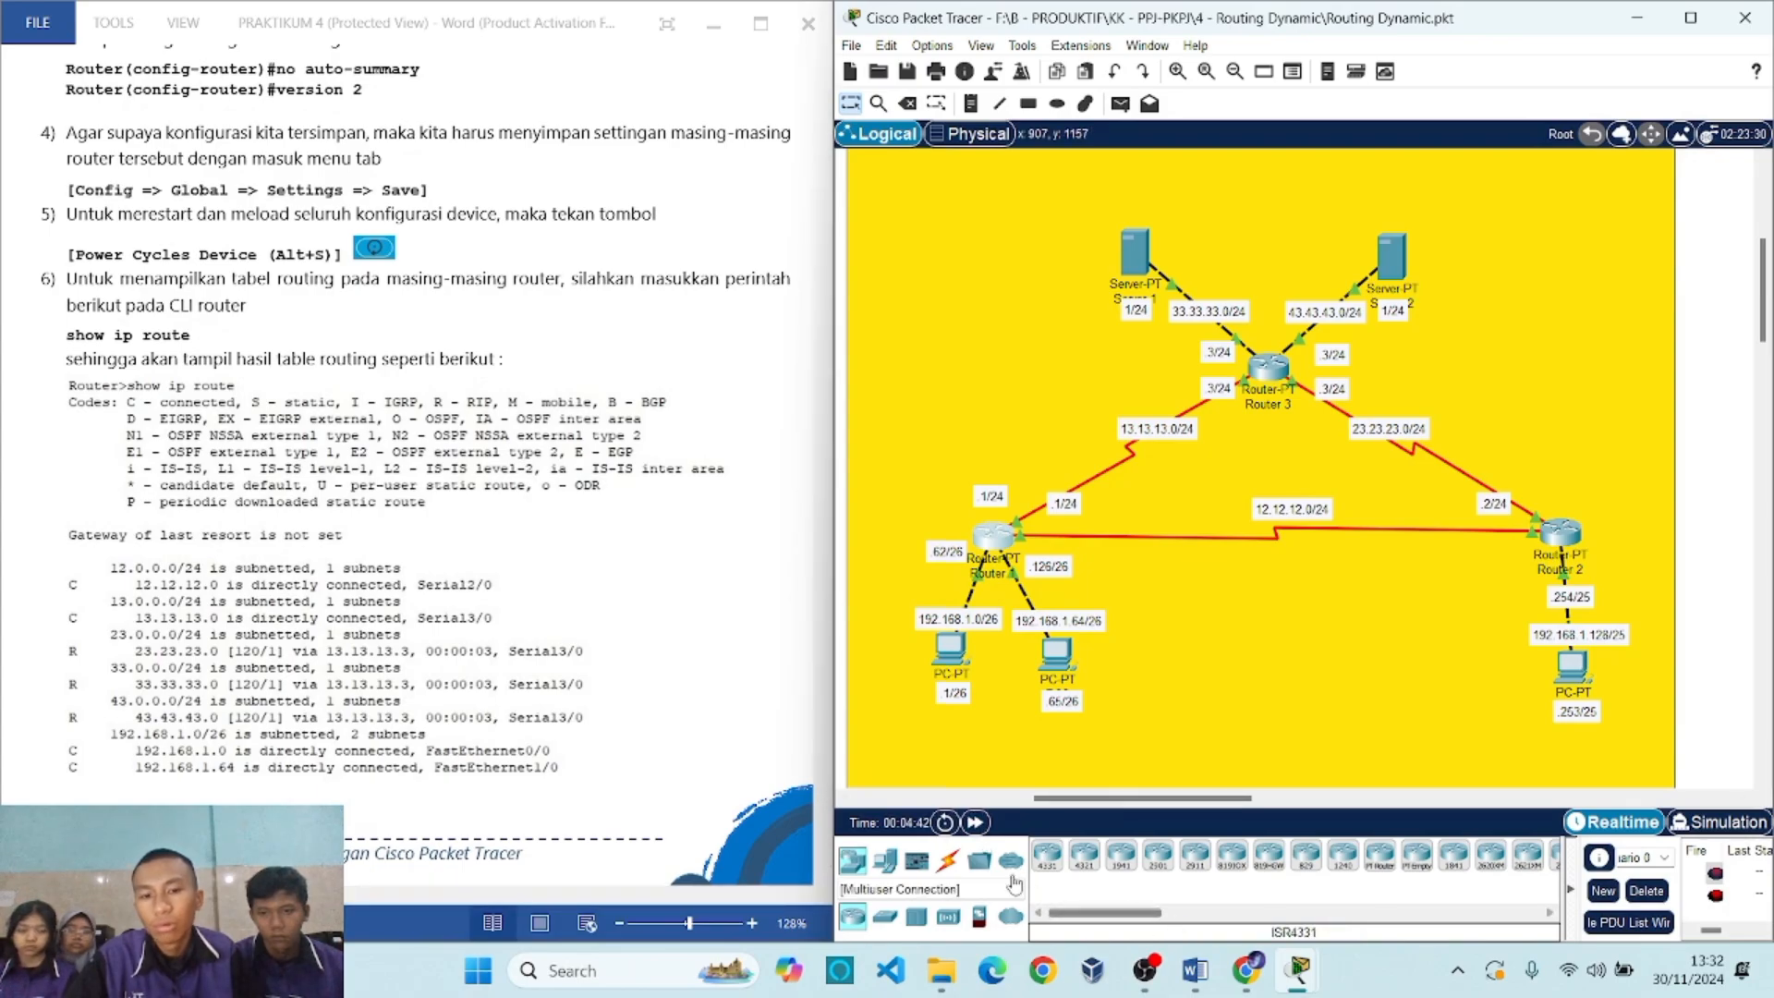
left_click(1183, 749)
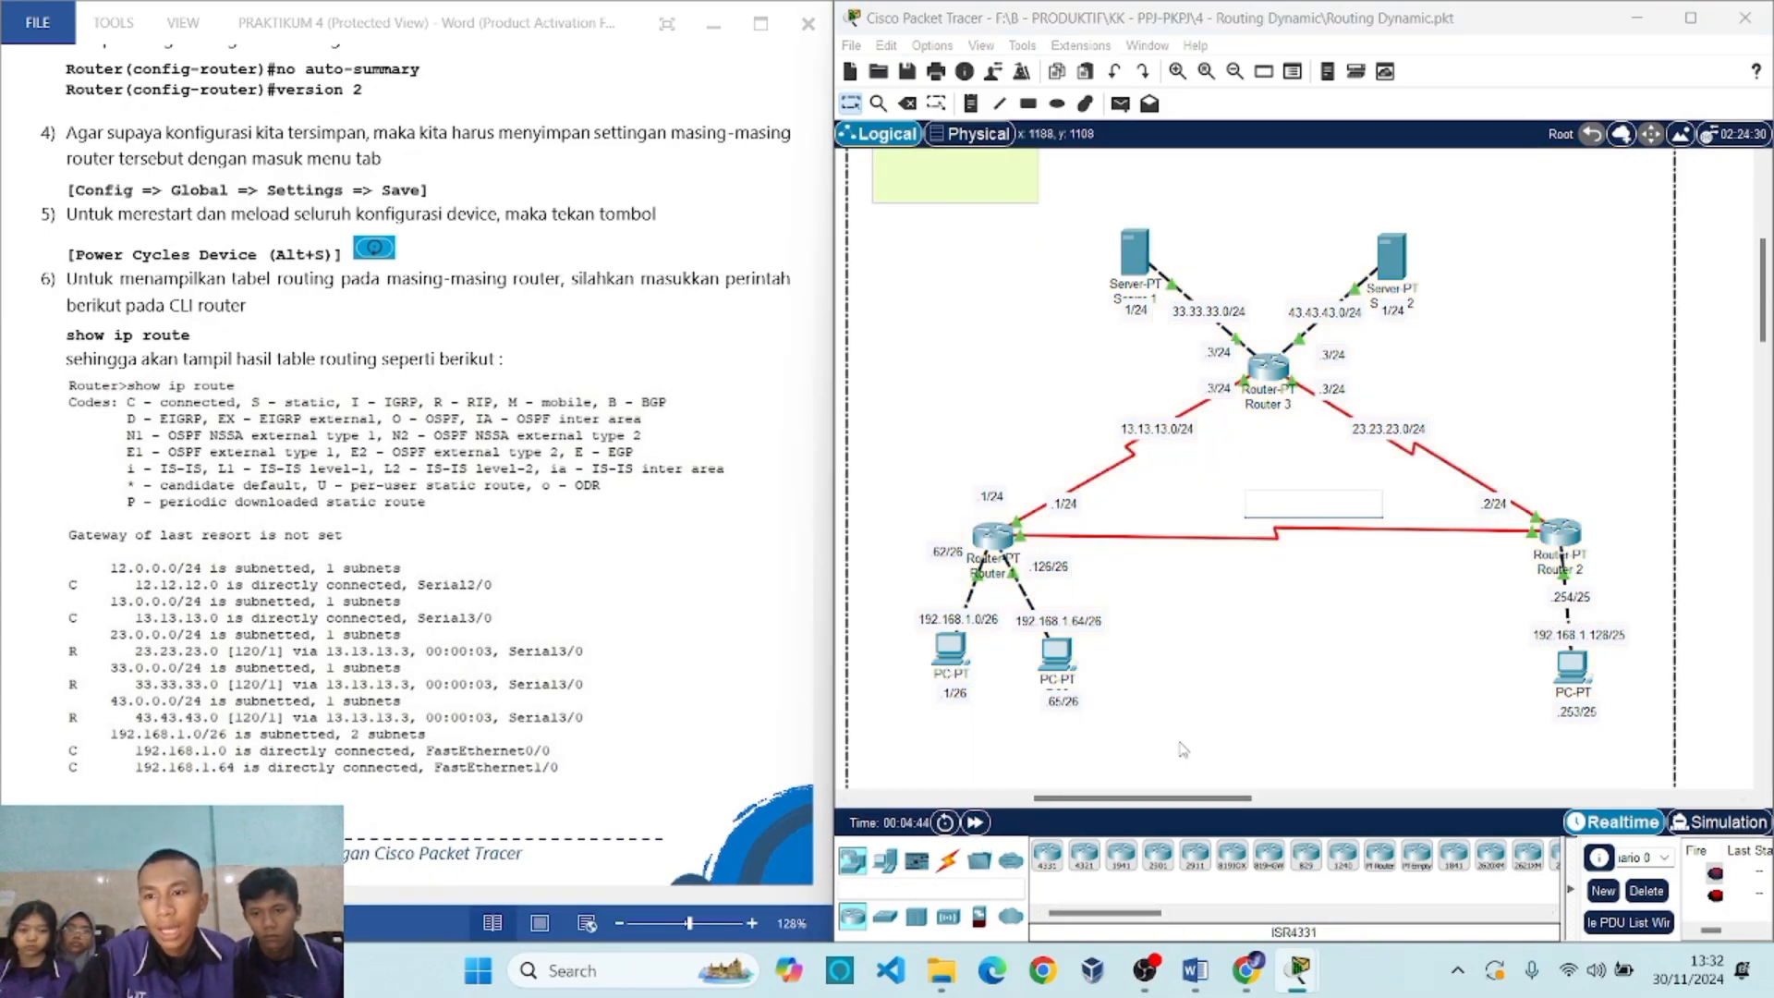
key("alt+s")
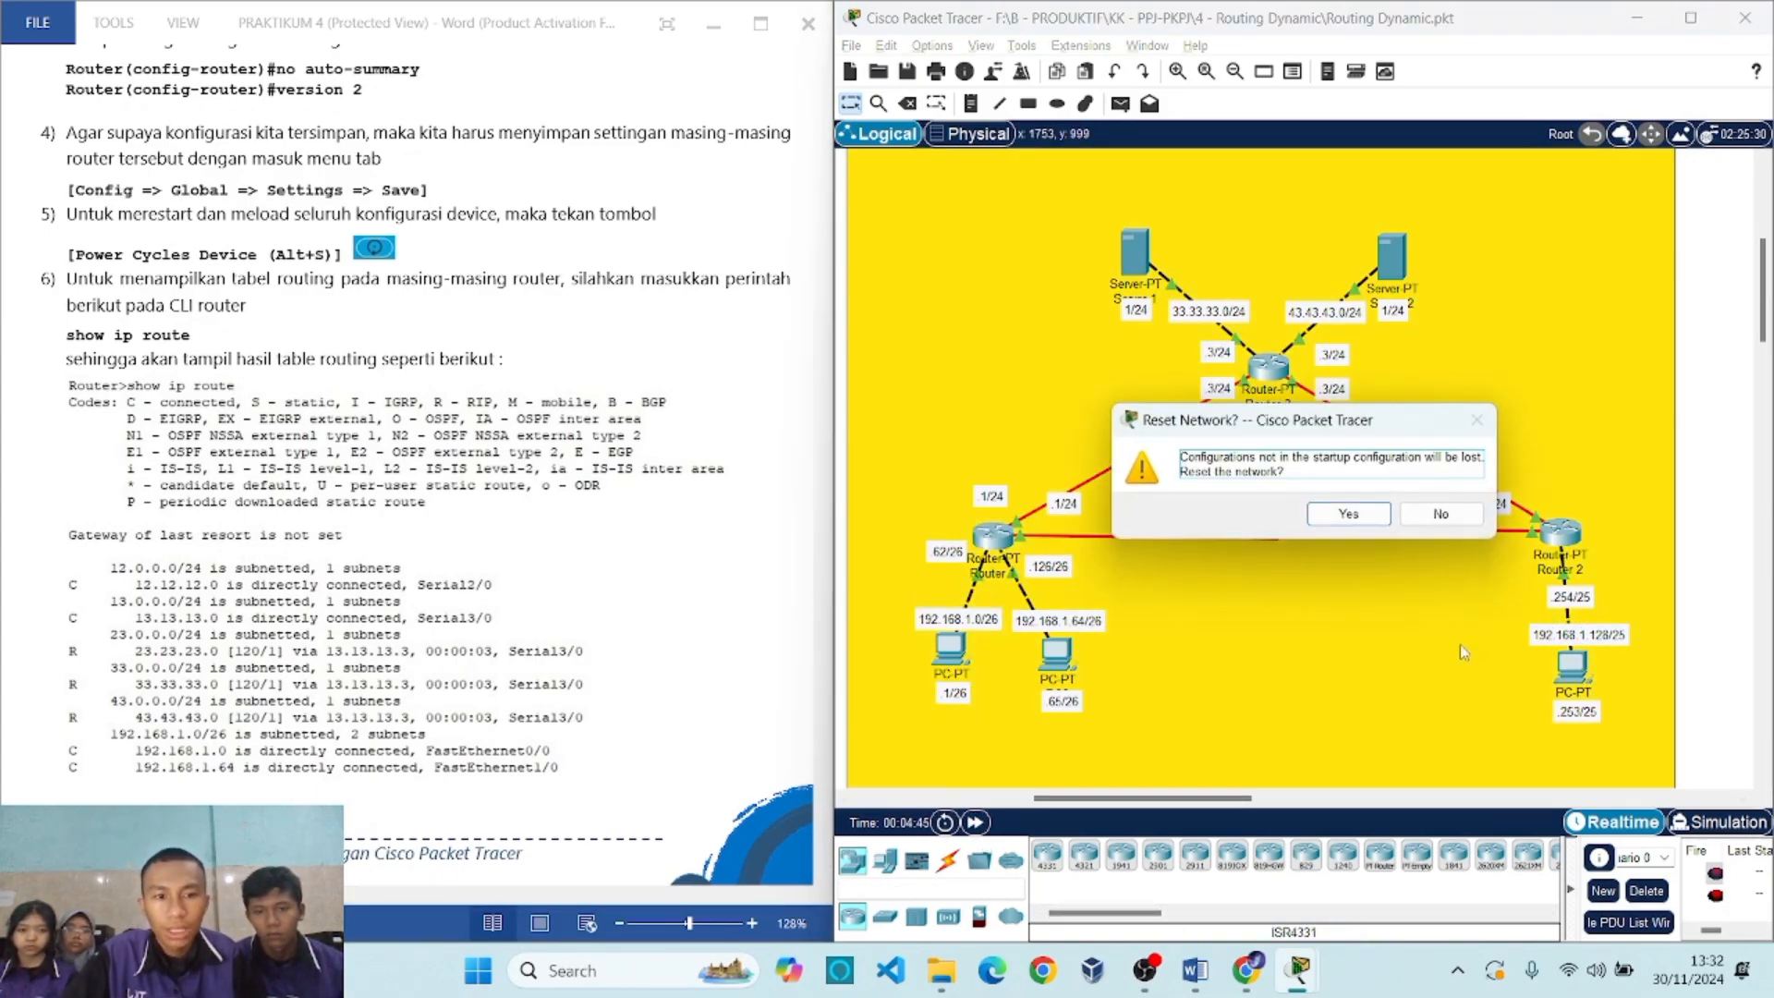
left_click(1335, 523)
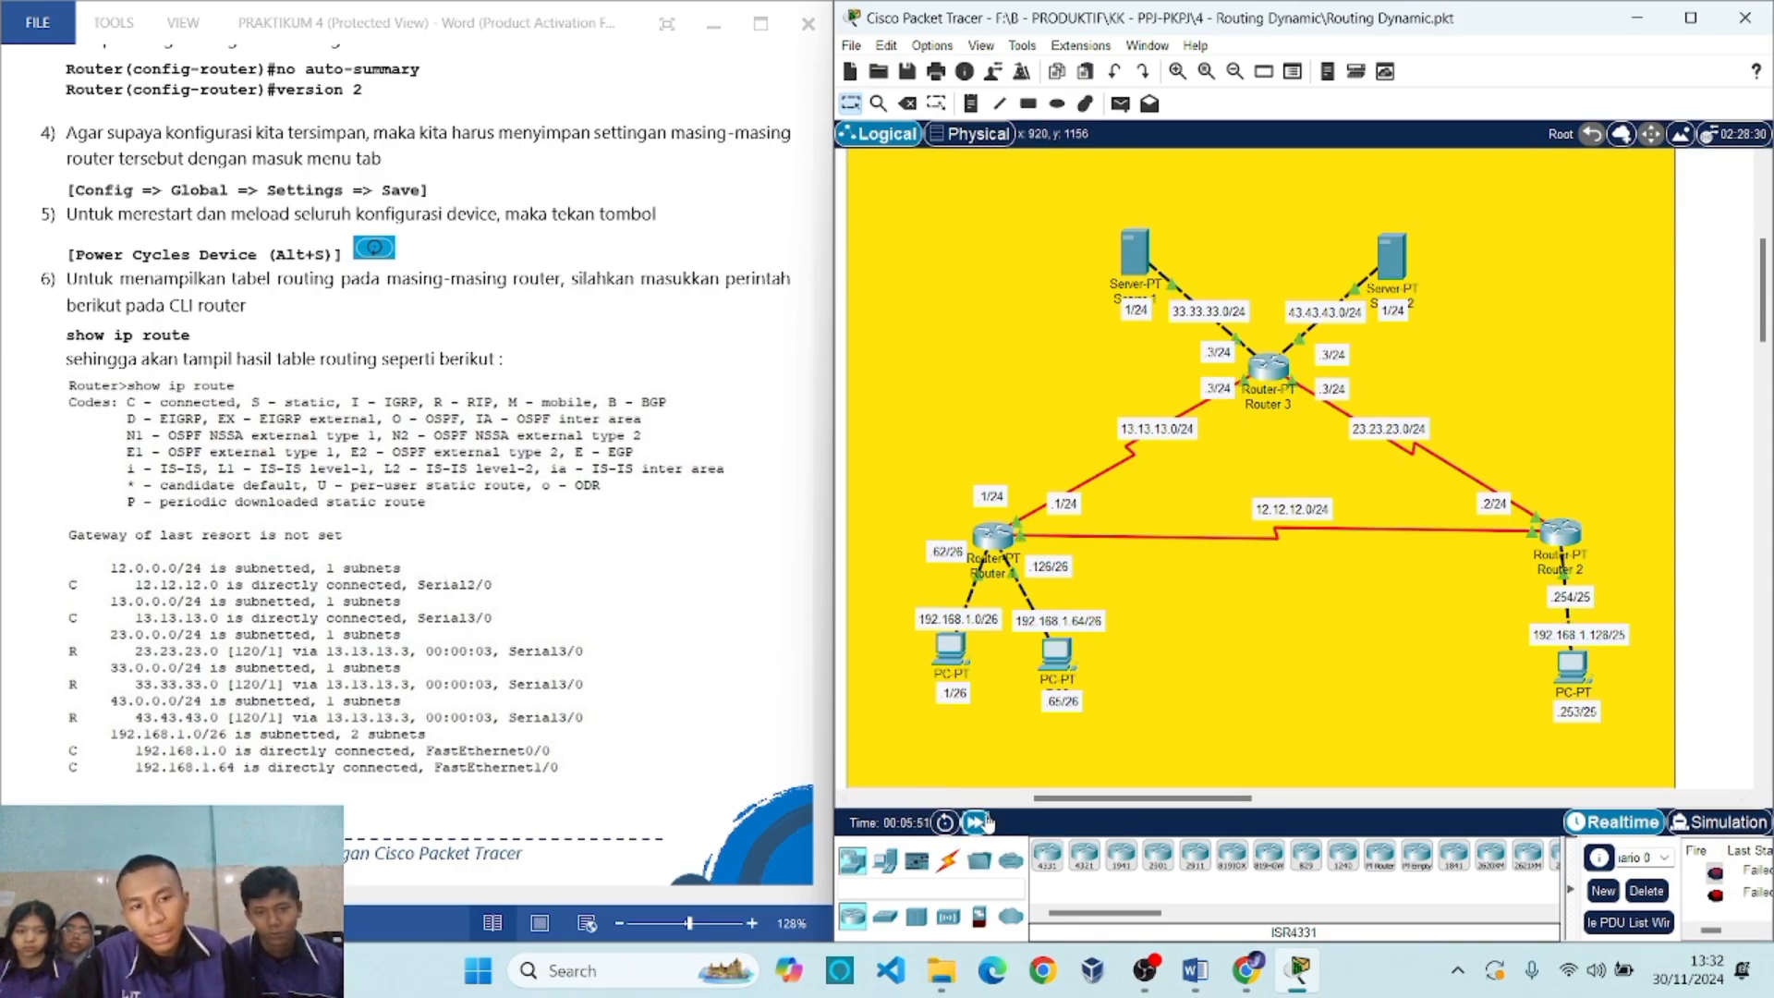
Open Router 1's command line beside the module document and start a console session.
left_click(995, 535)
left_click(775, 180)
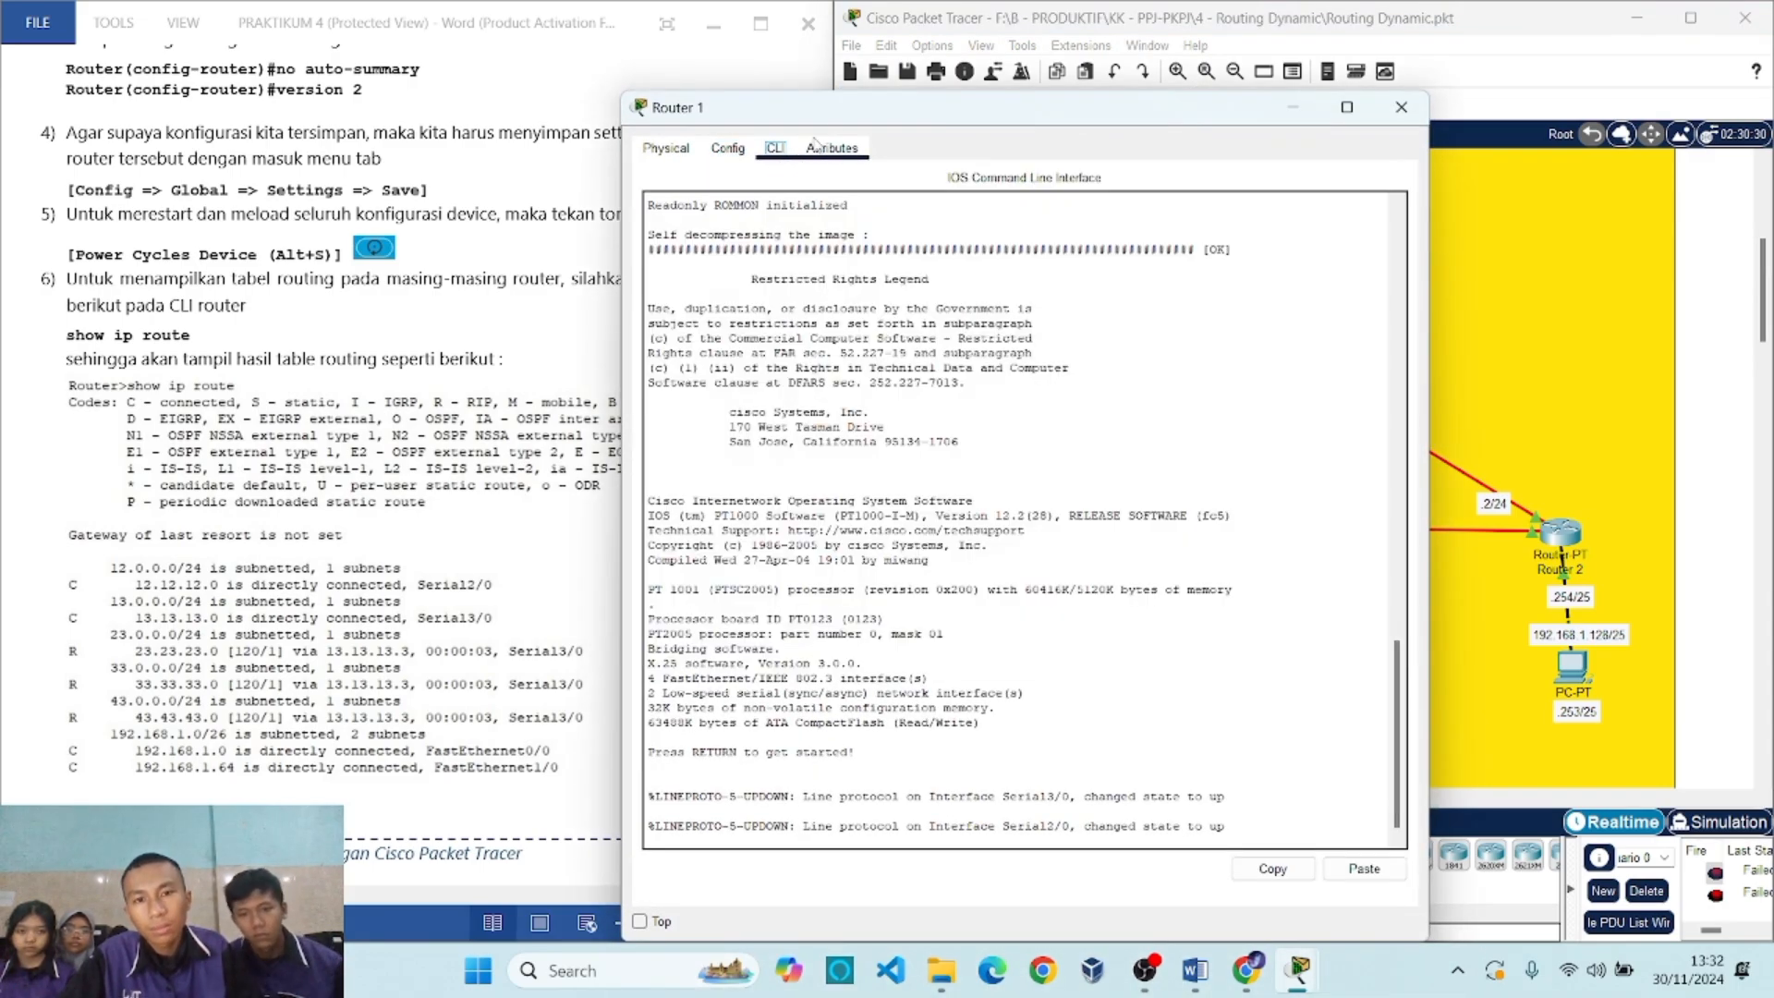
left_click_drag(843, 137, 1139, 40)
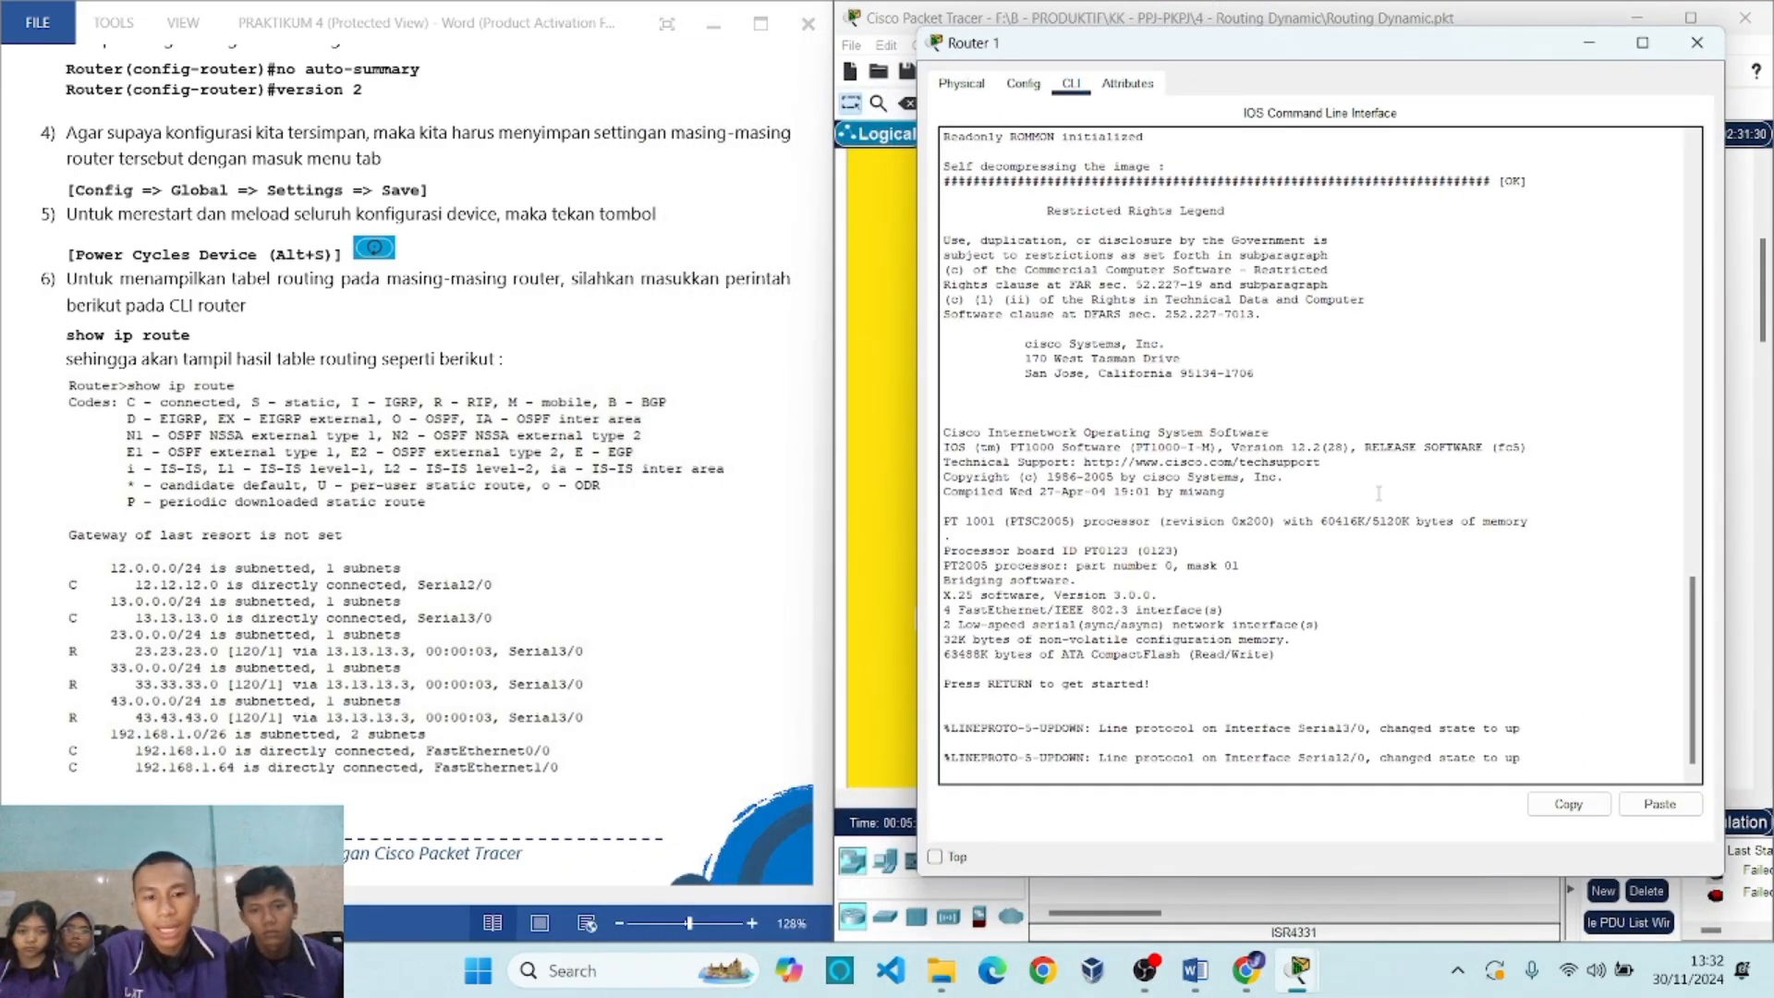
key("Return")
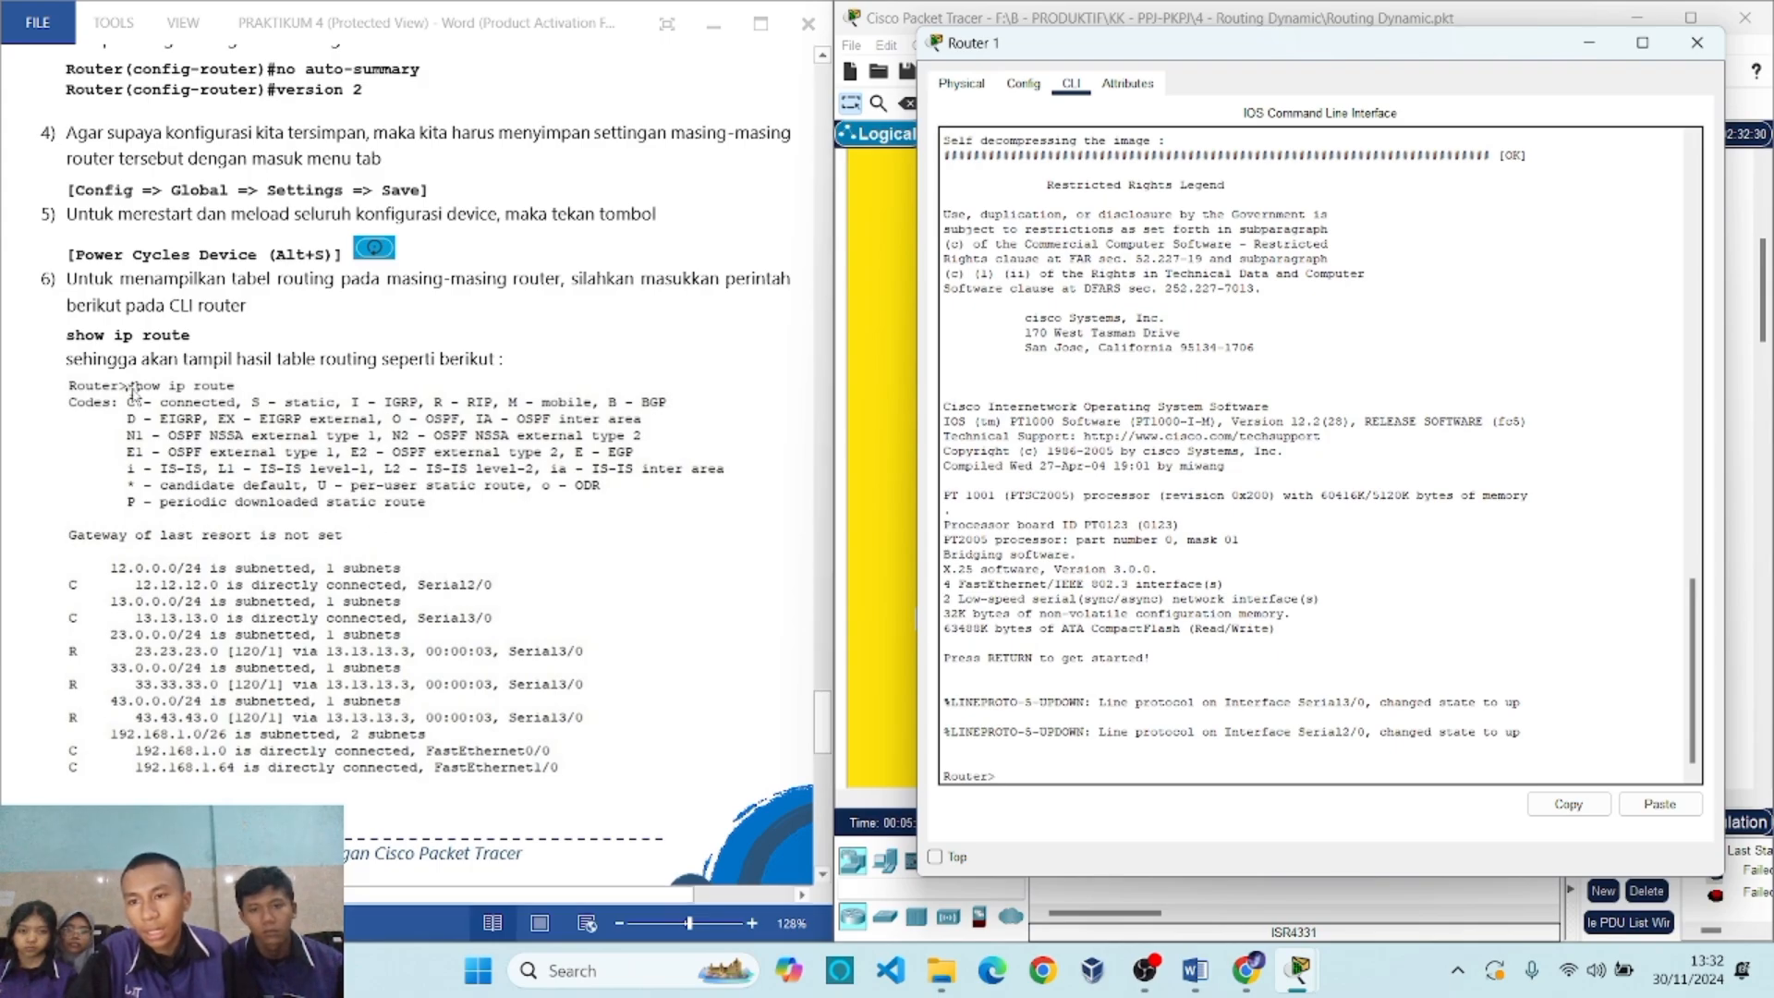
triple_click(129, 337)
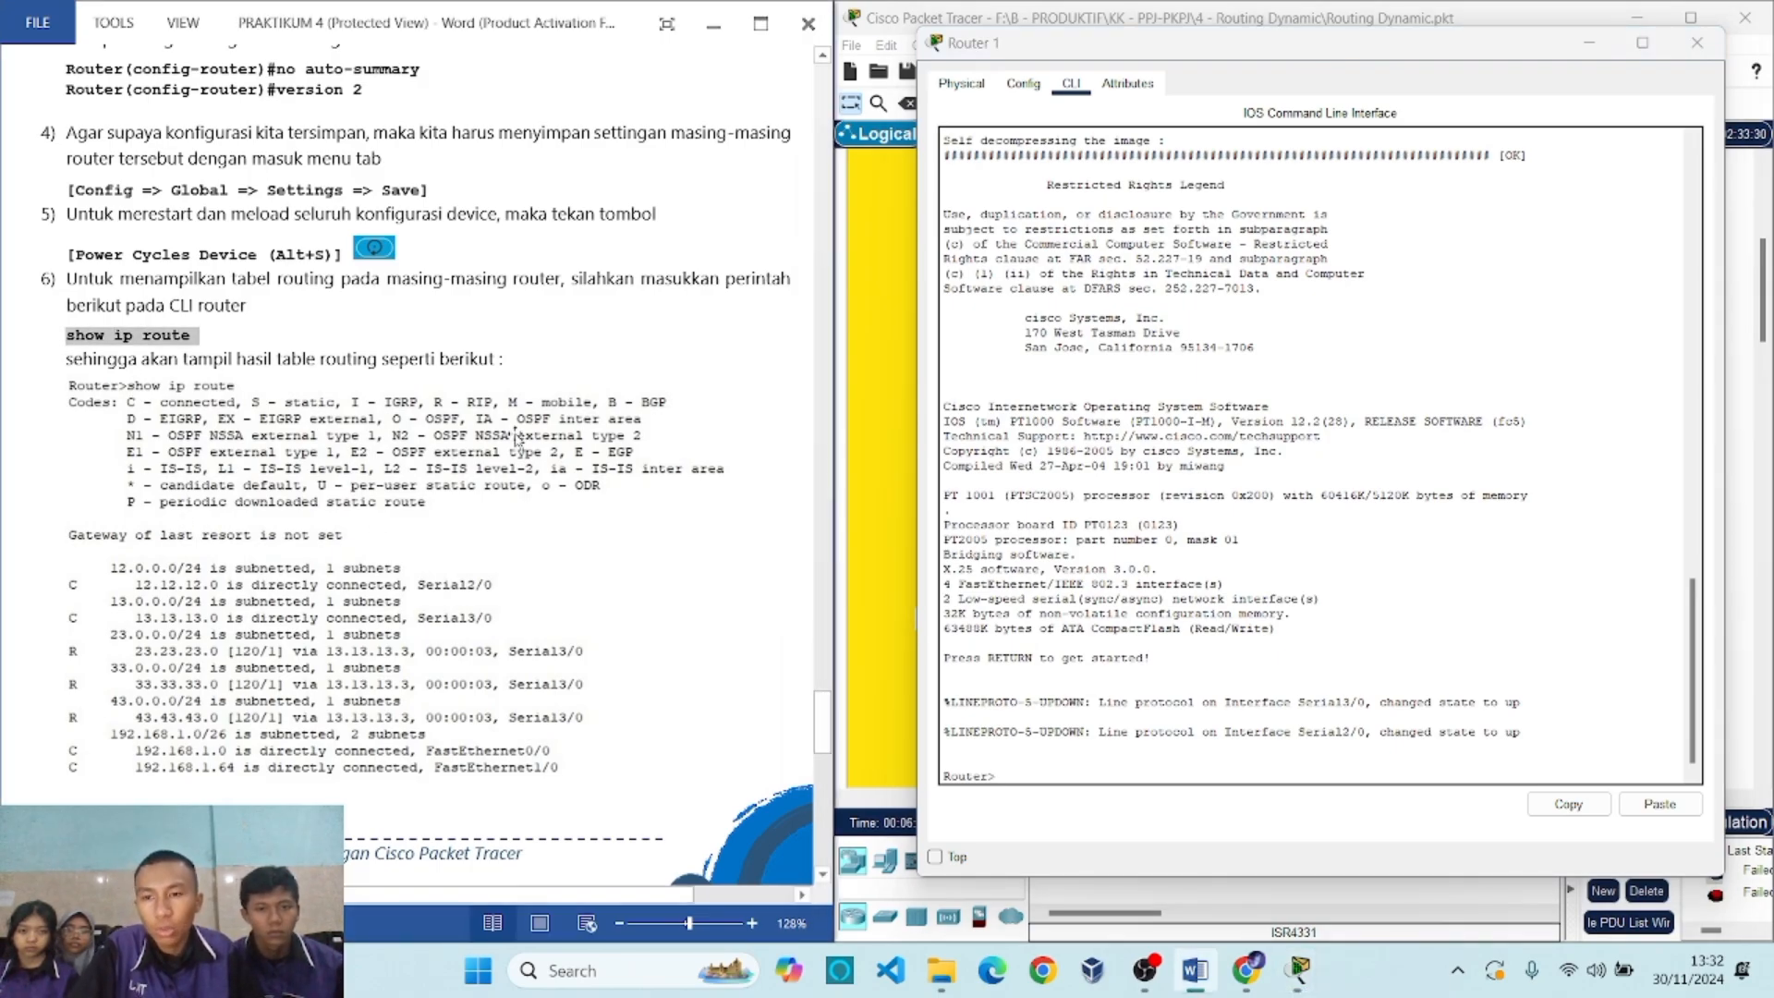
left_click(1242, 486)
right_click(1243, 486)
right_click(1279, 533)
left_click(1327, 568)
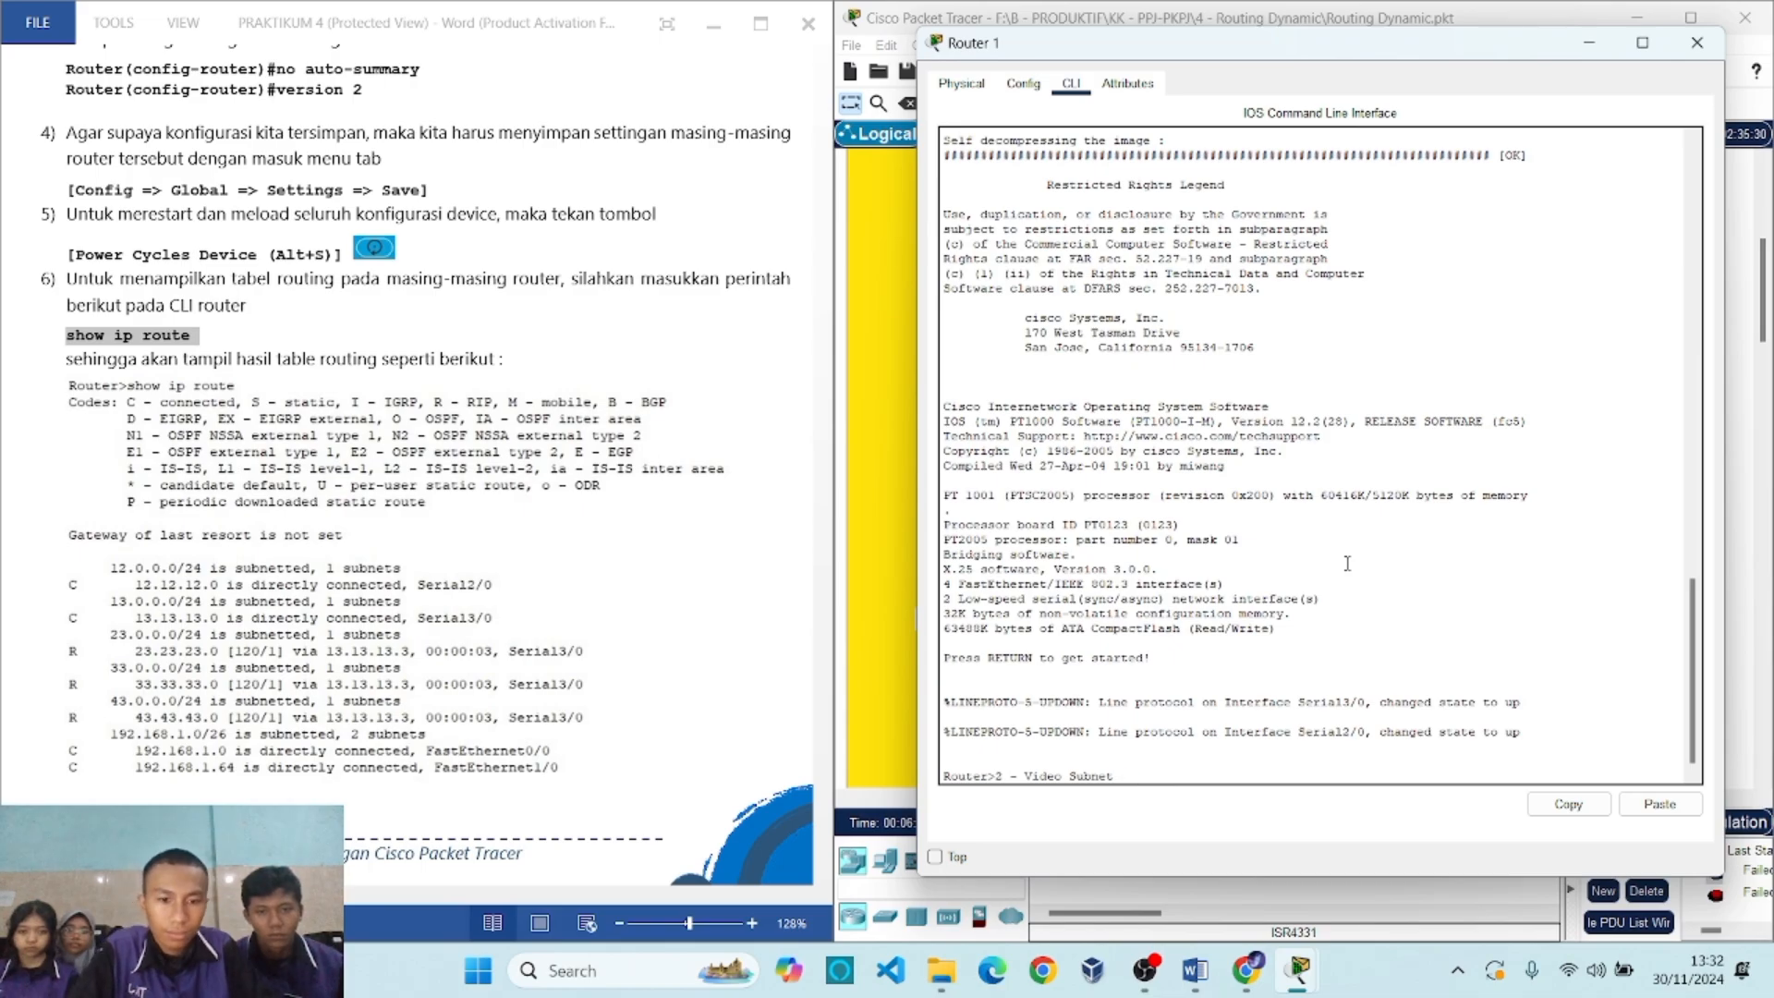
key("BackSpace")
key("BackSpace")
key("BackSpace")
key("BackSpace")
key("BackSpace")
key("BackSpace")
key("BackSpace")
key("BackSpace")
key("BackSpace")
key("BackSpace")
key("BackSpace")
key("BackSpace")
key("BackSpace")
key("BackSpace")
key("BackSpace")
Display Router 1's routing table with show ip route and highlight the output.
type("show ip rout")
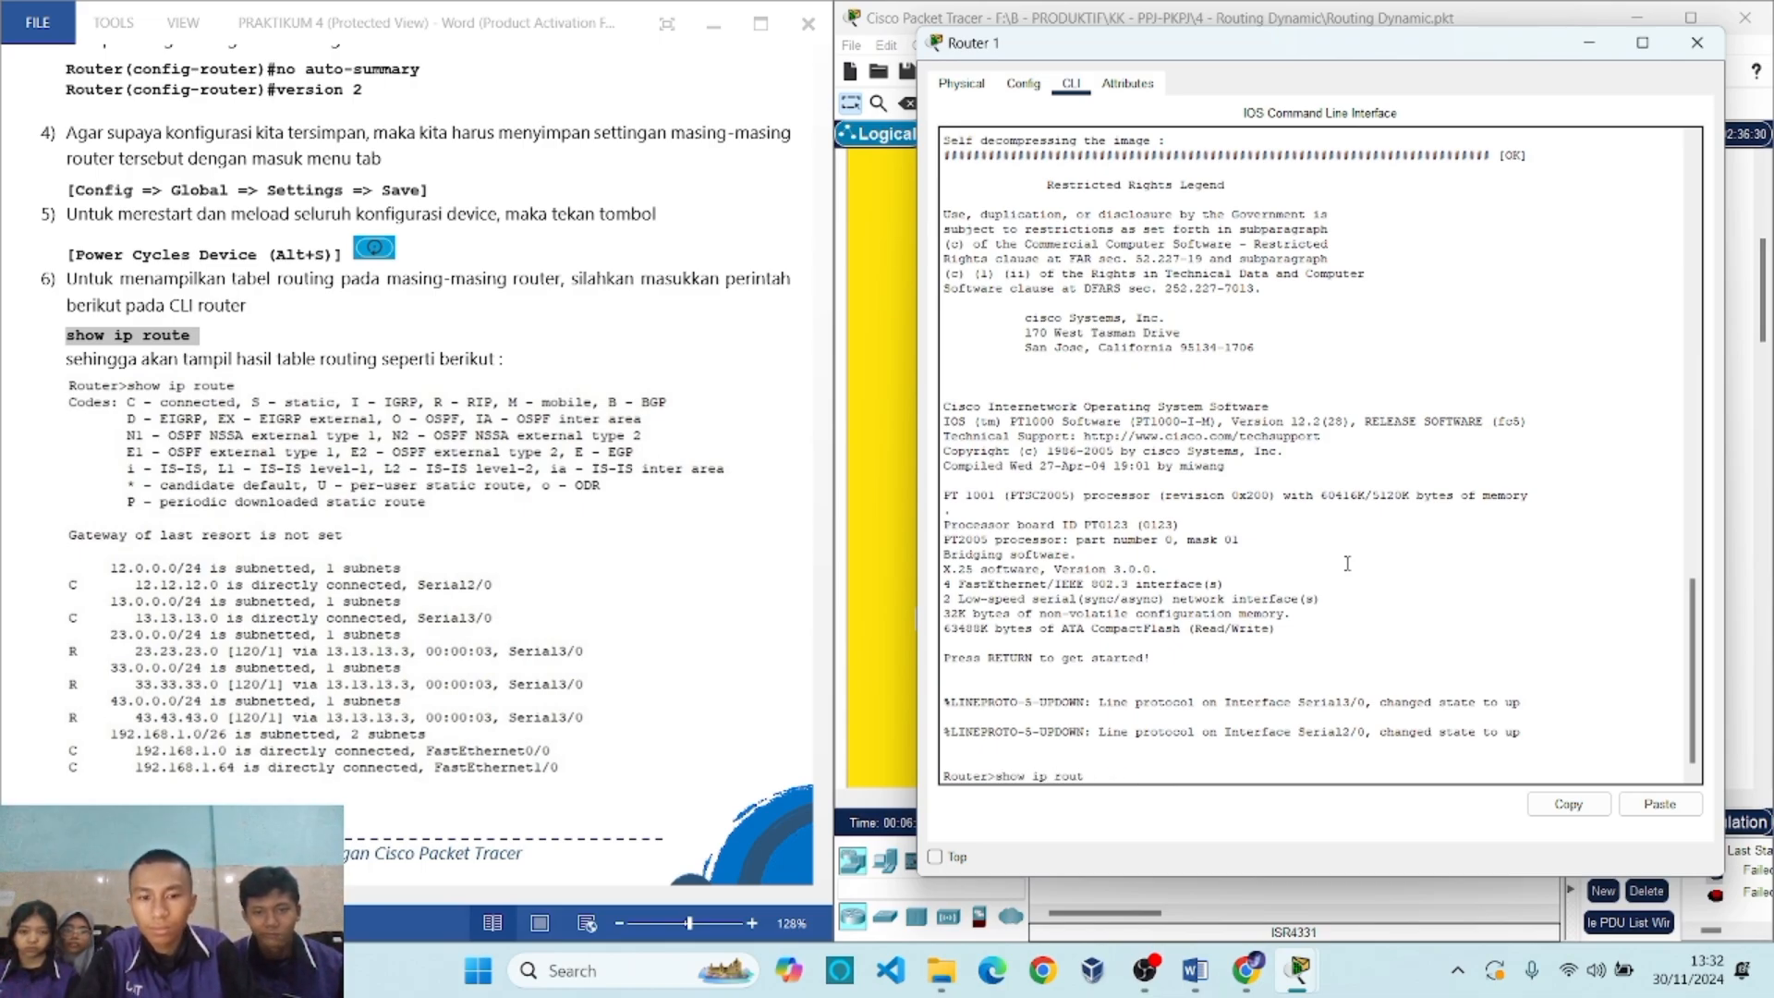
type("e")
key("Return")
key("q")
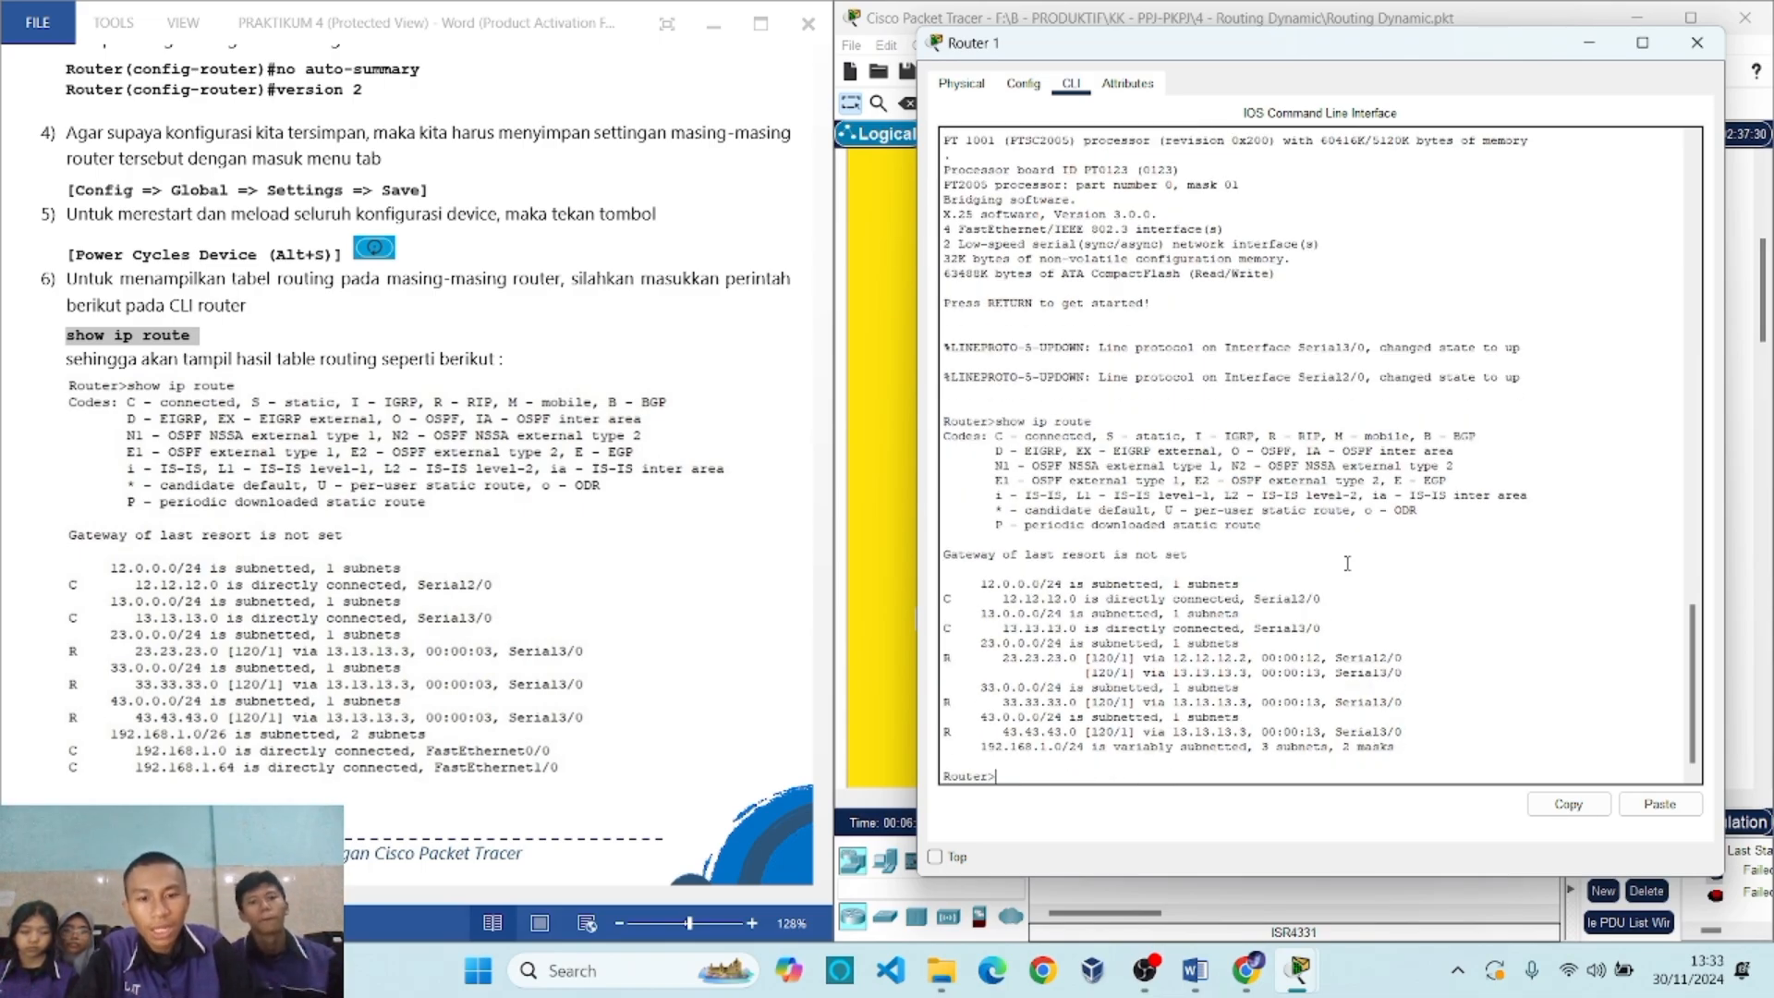
left_click_drag(1398, 744, 920, 442)
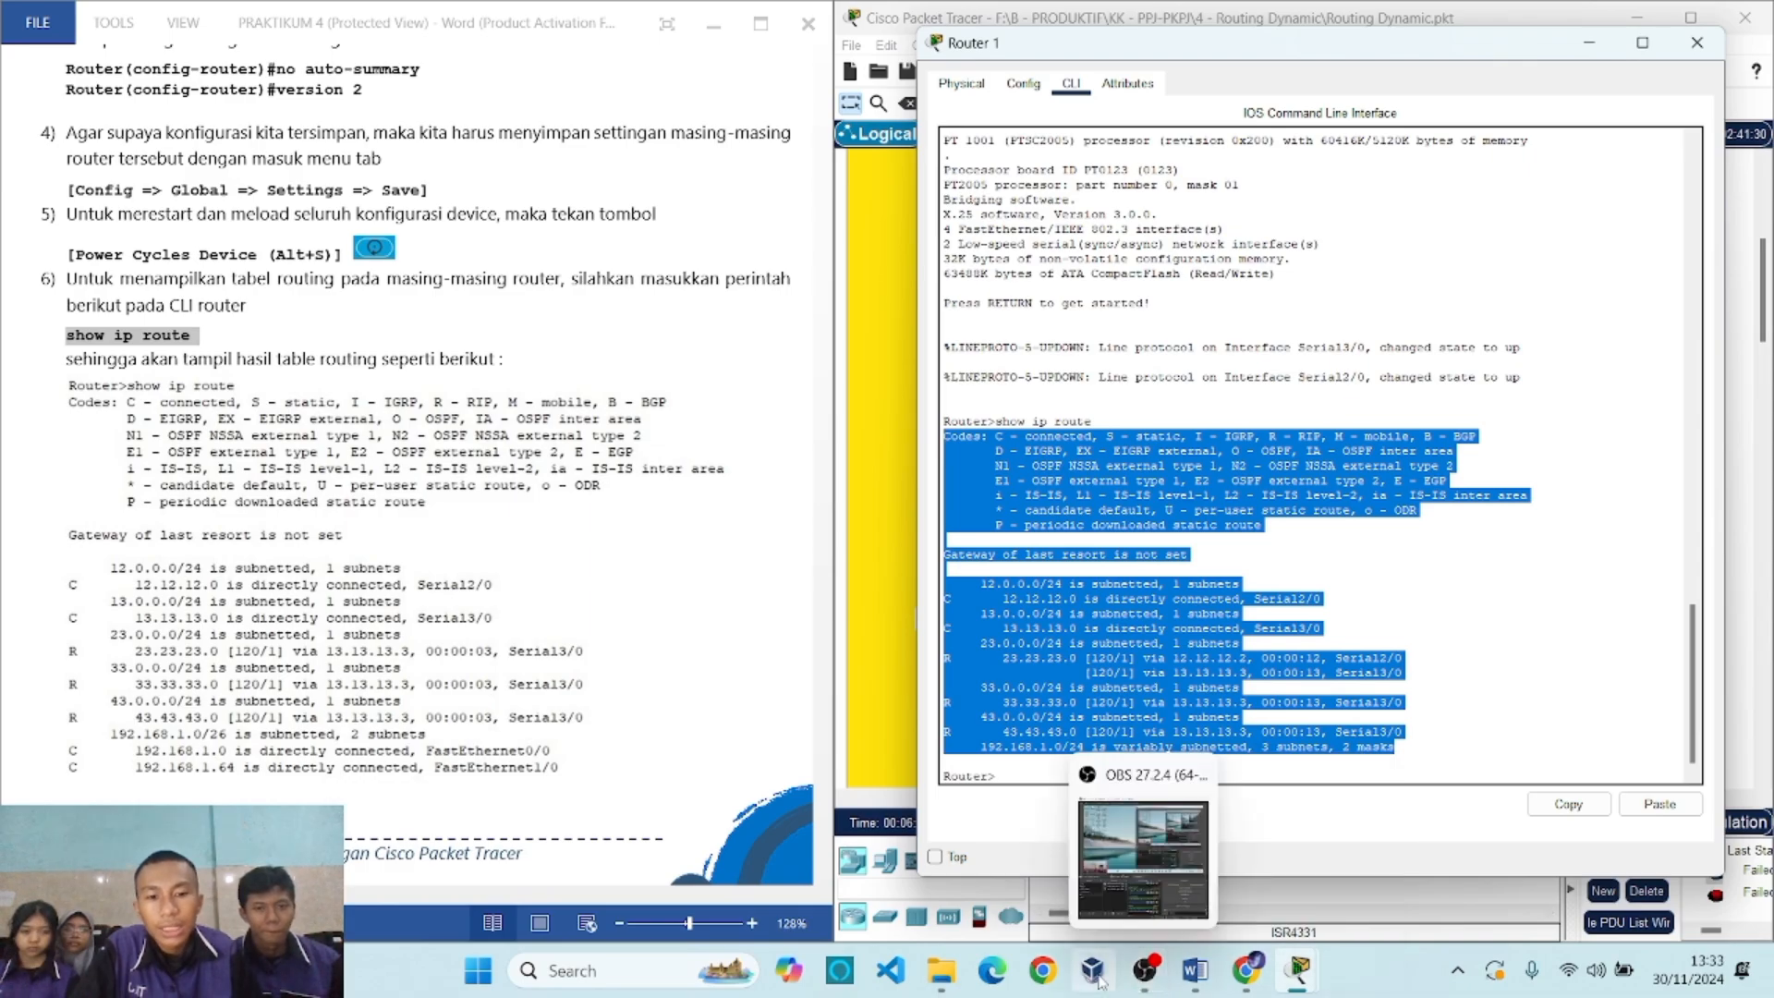
Open the Command Prompt on PC1.
mouse_move(1316, 938)
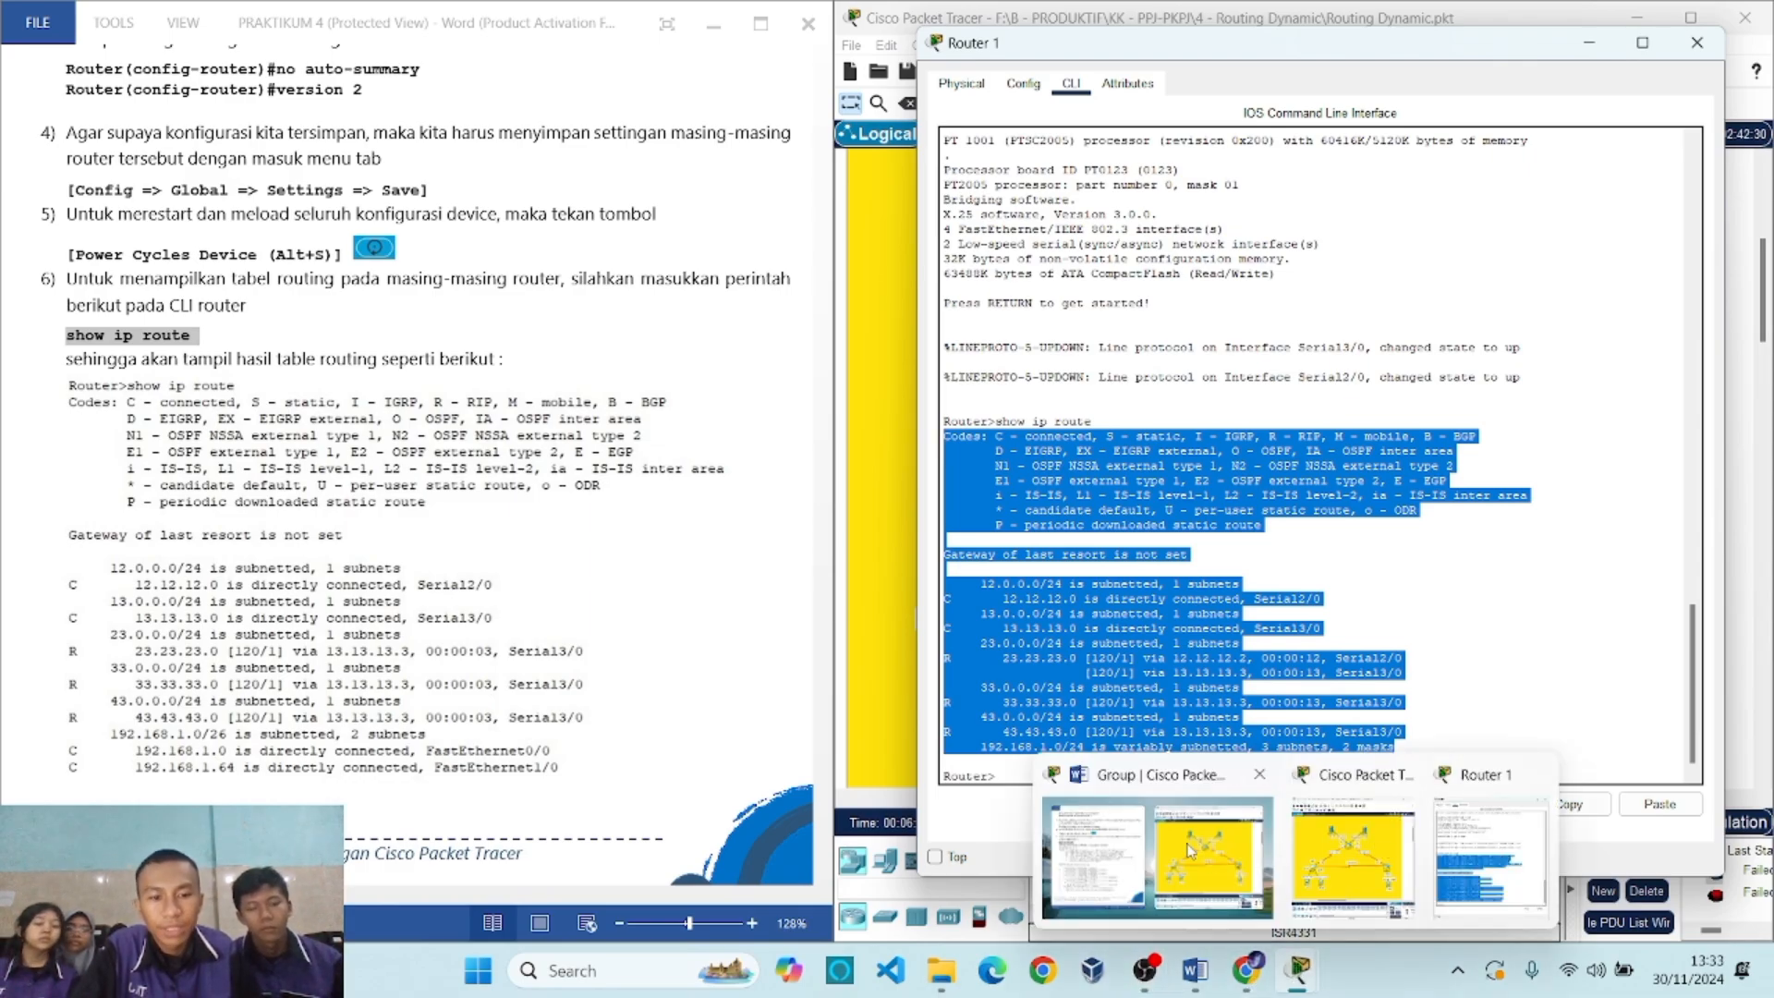
mouse_move(1155, 859)
left_click(950, 646)
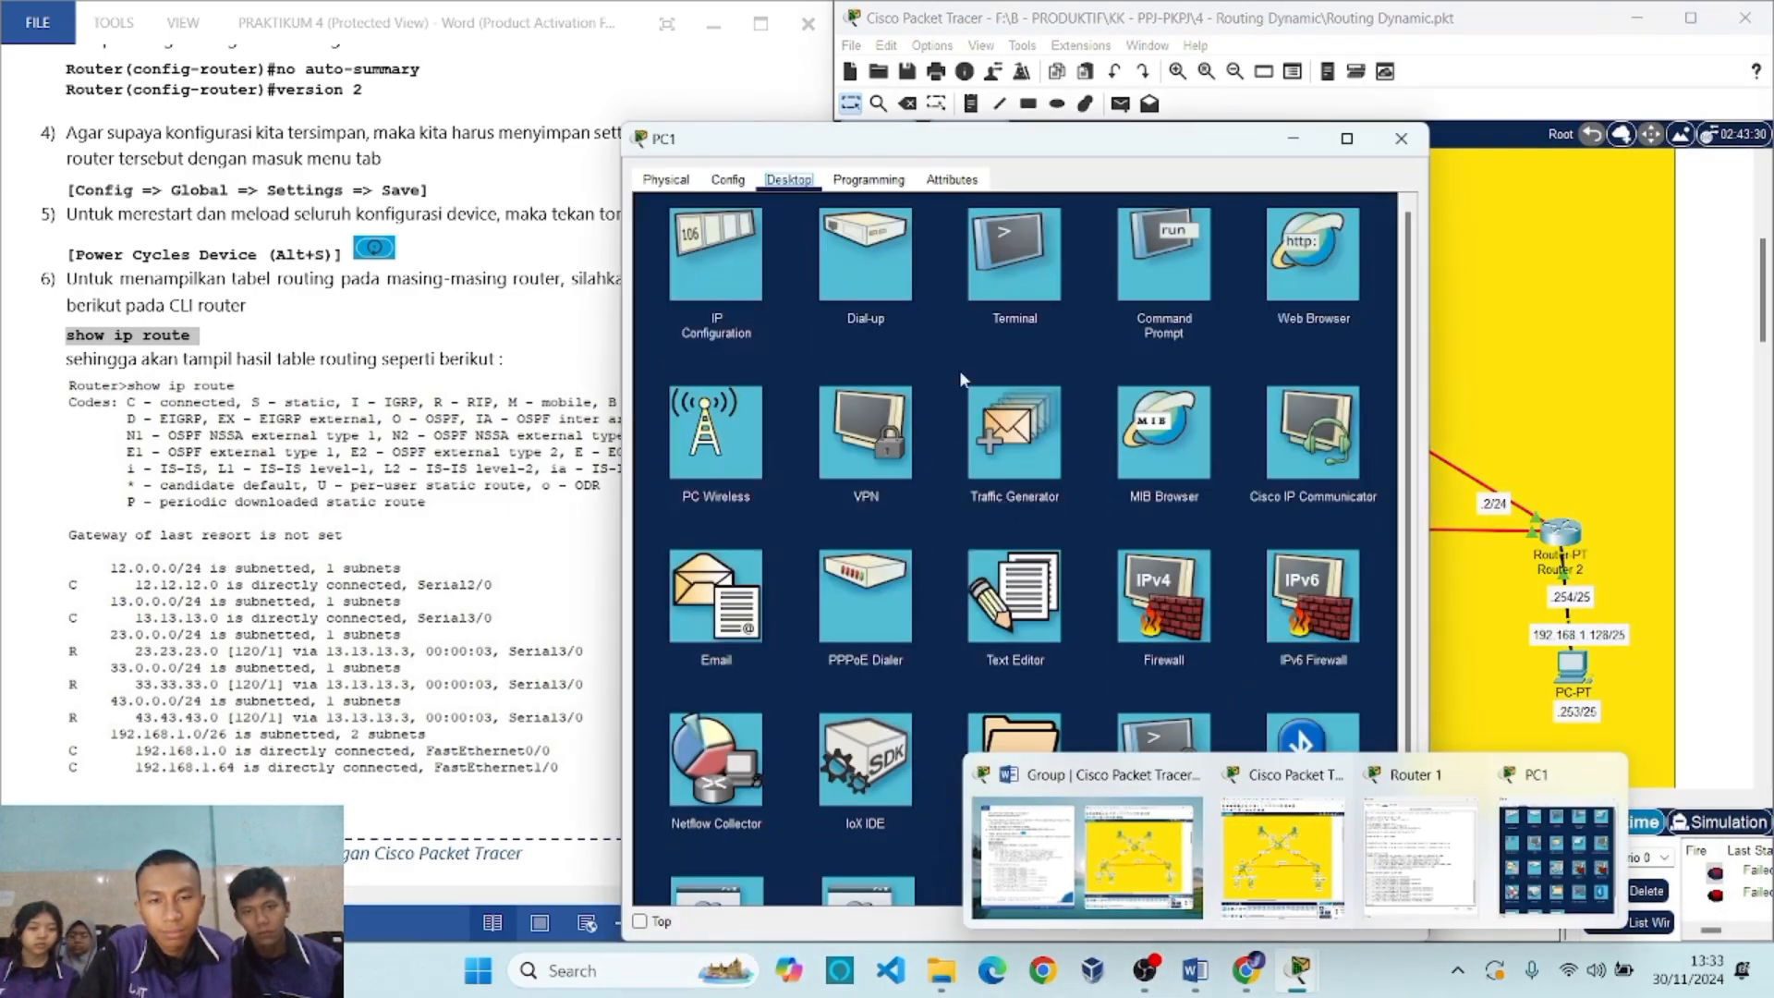
left_click(1168, 247)
left_click_drag(1128, 157, 1235, 73)
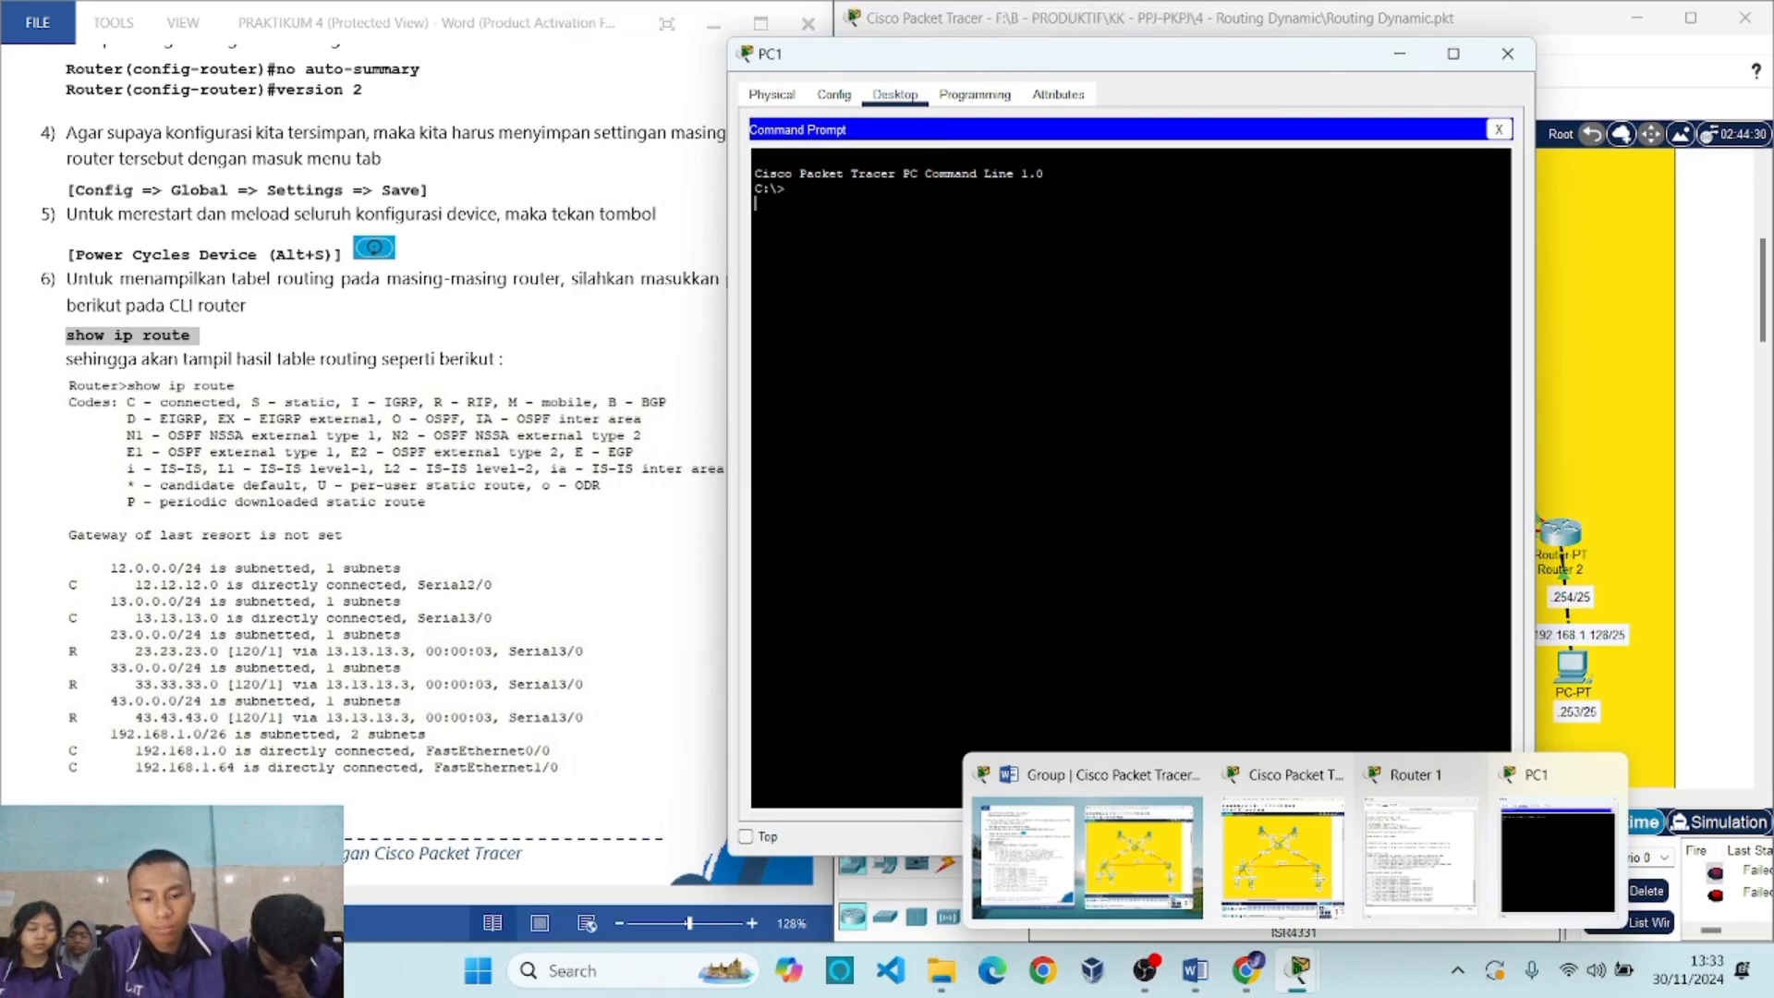
Try to display the routing table from PC1's Command Prompt with show ip route.
type("show ip route")
key("Return")
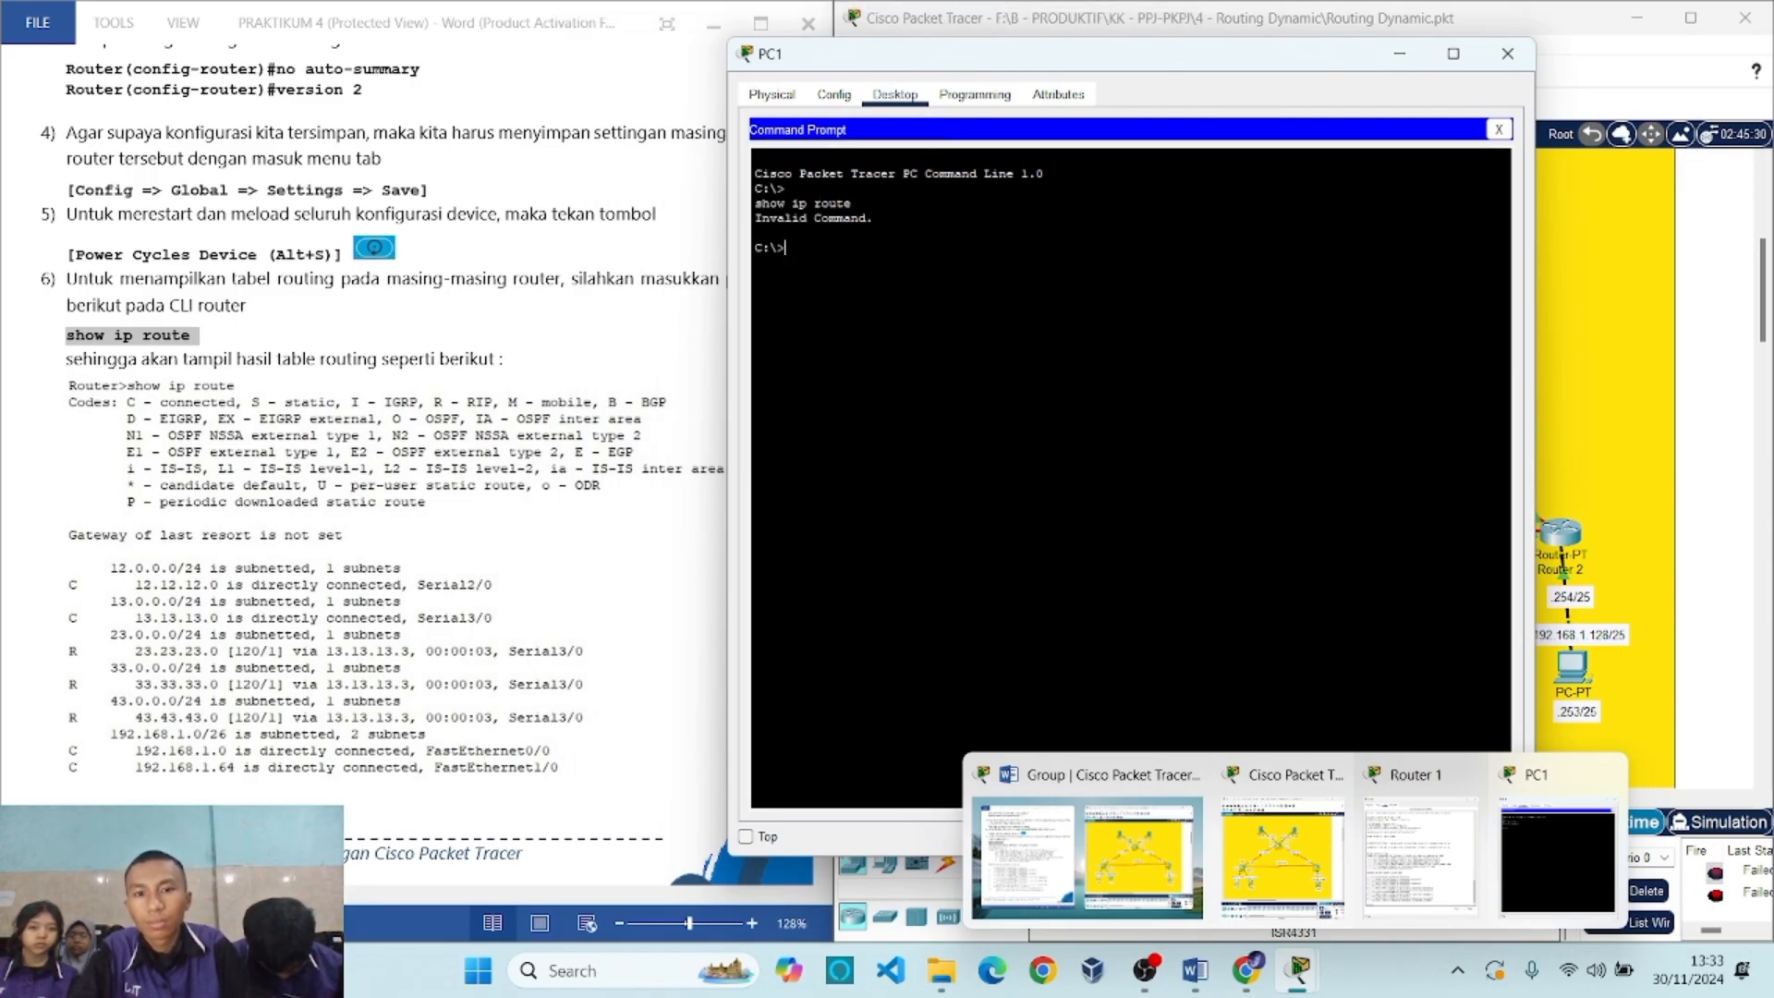
type("show ip rout")
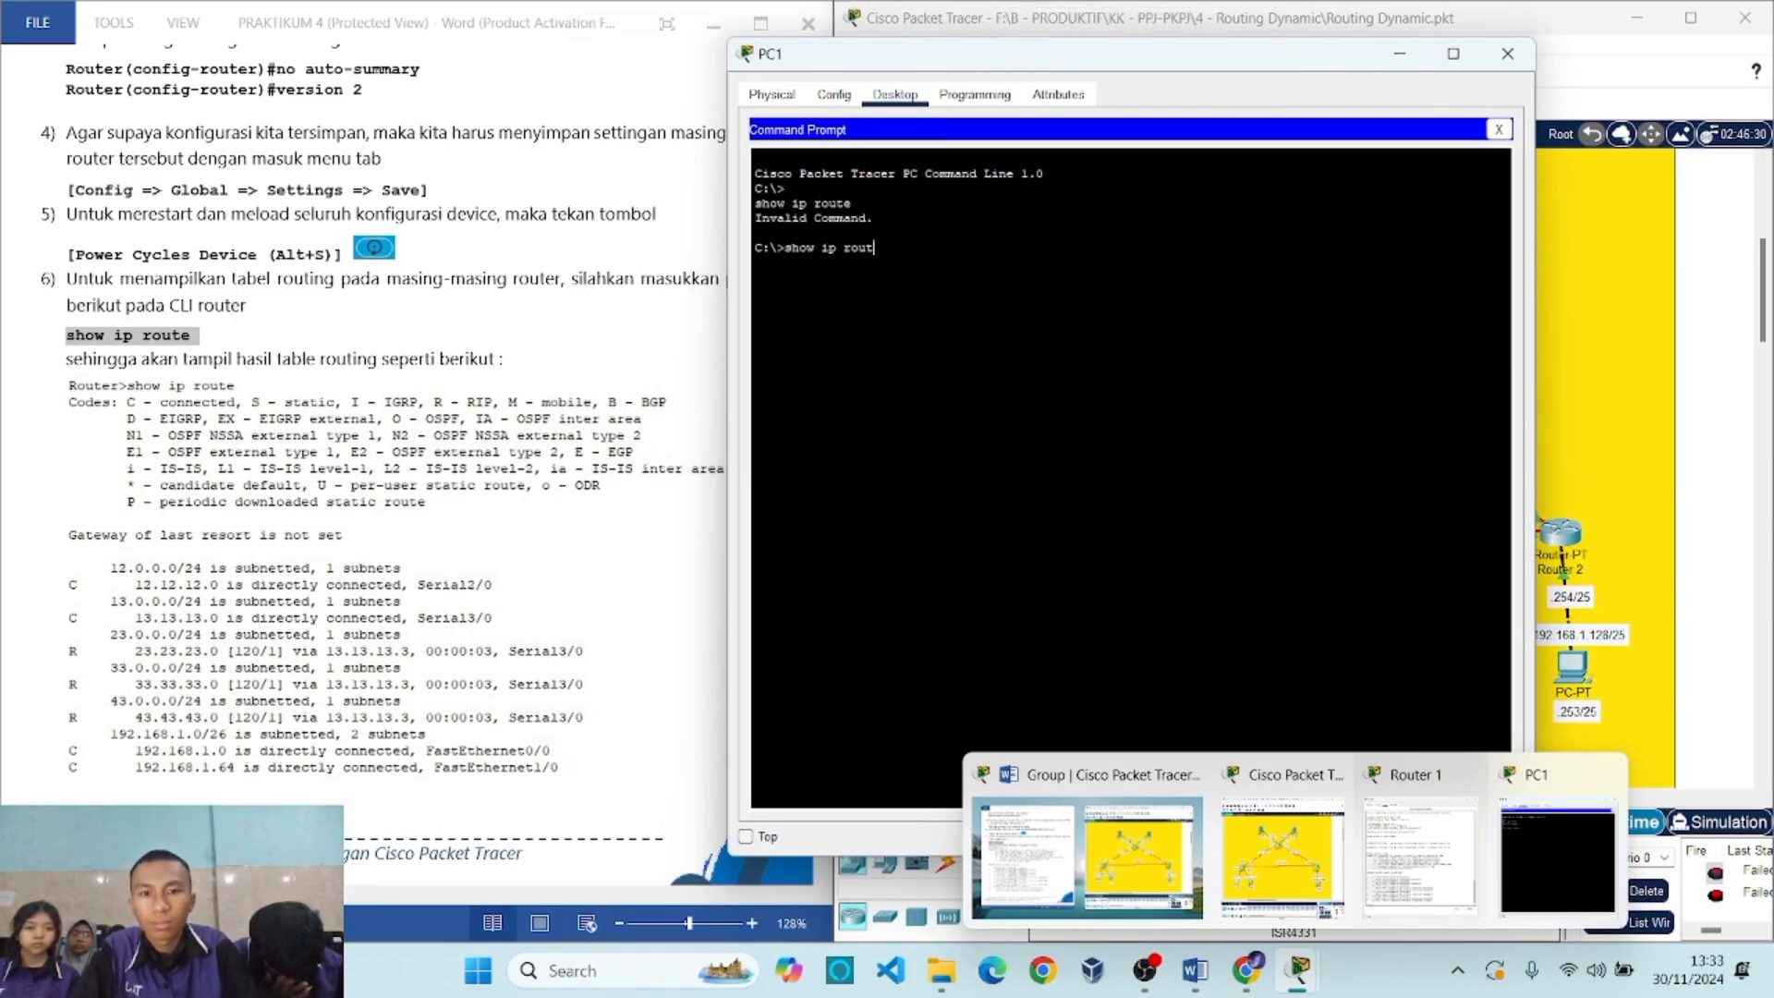
type("e")
key("Return")
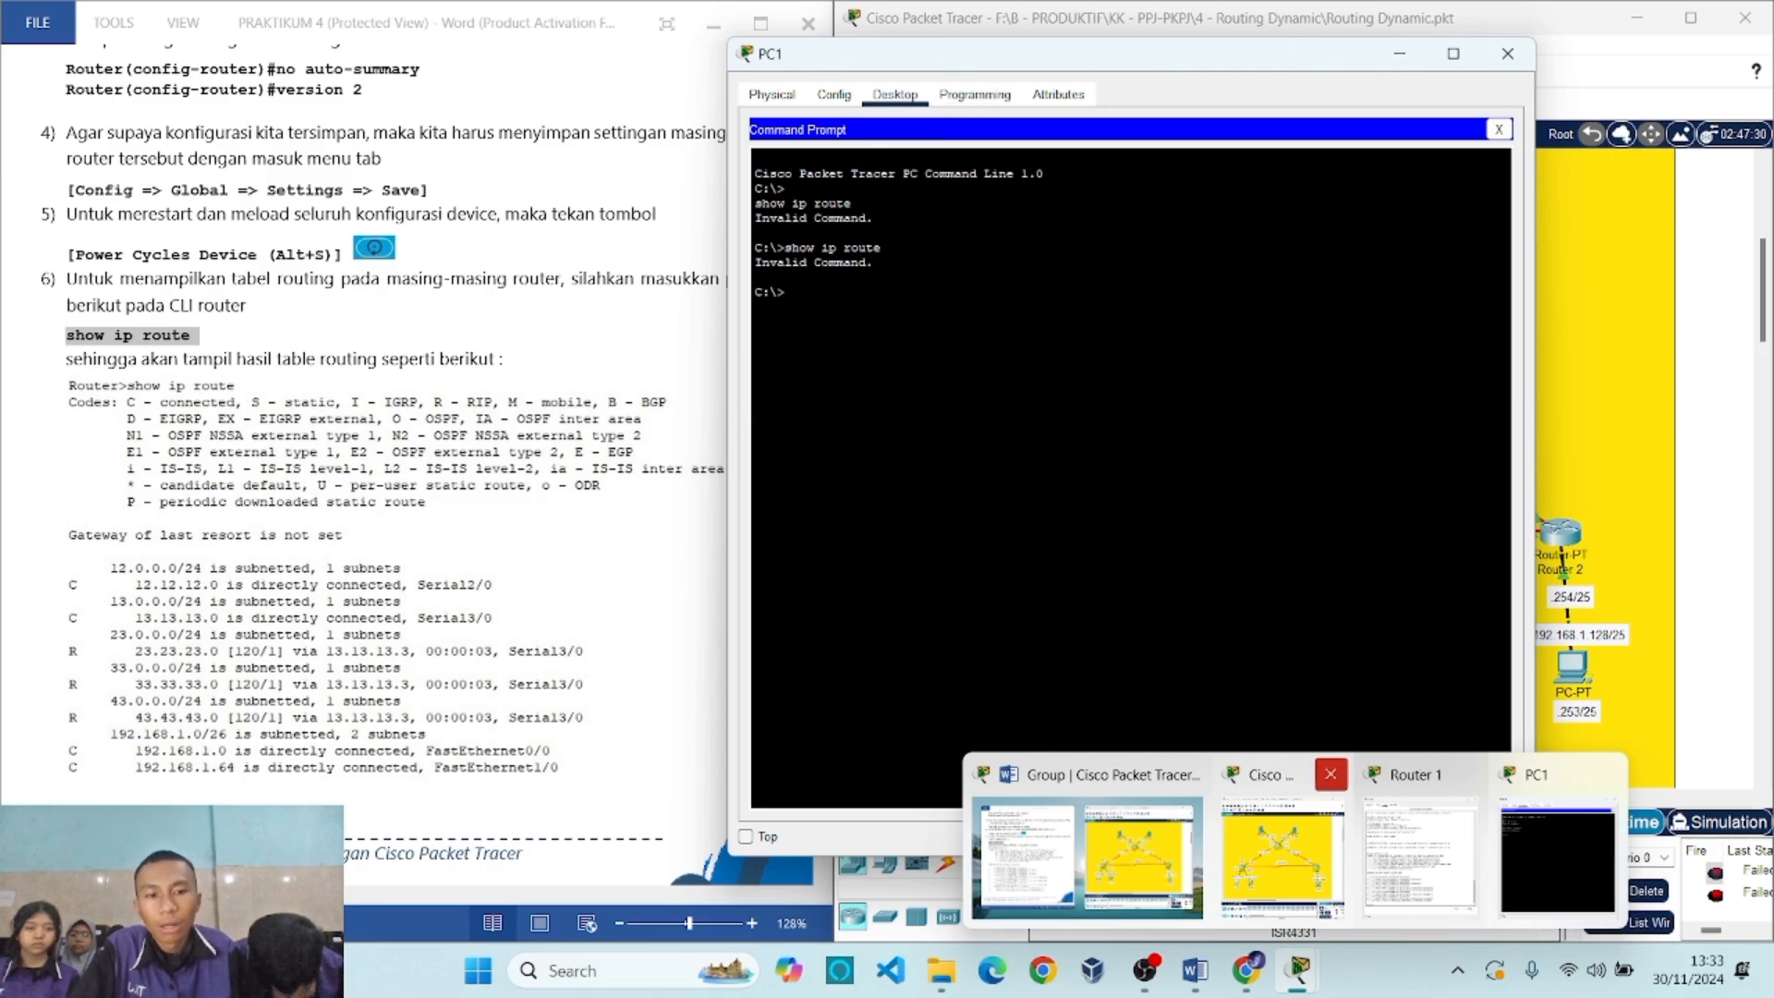
Review the show ip route instructions in the Word lab module and place PC1's window beside the document.
left_click(1025, 859)
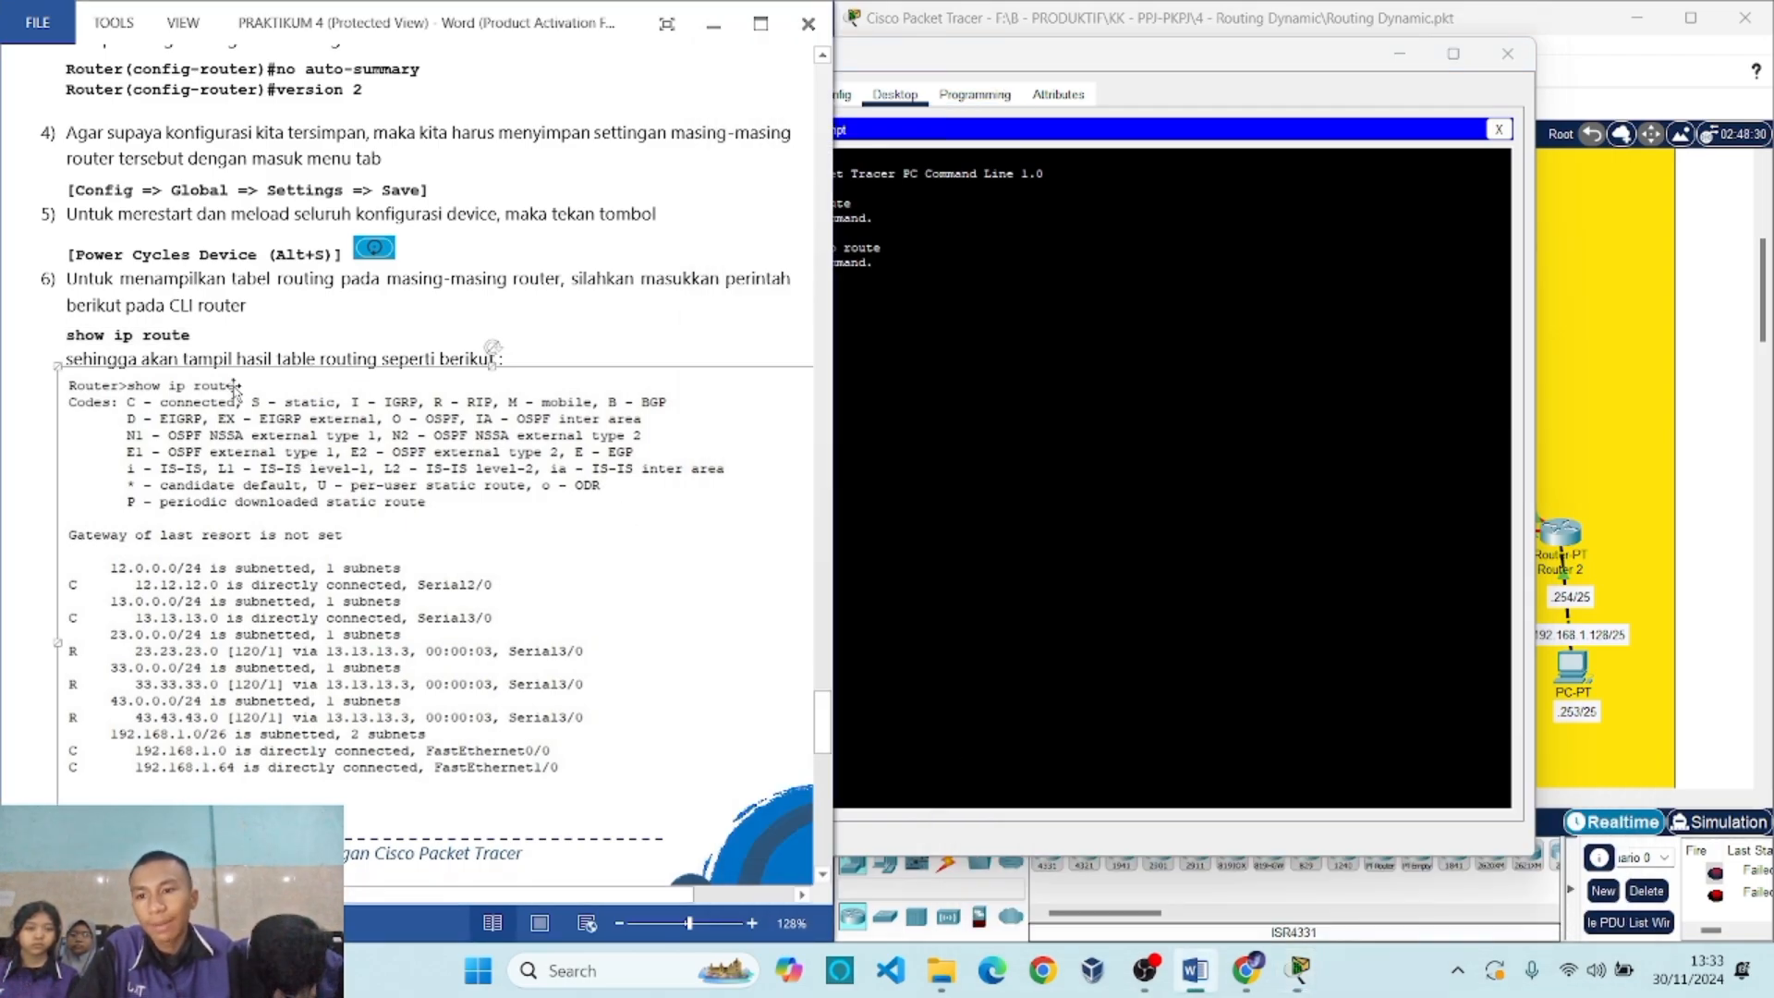
scroll(236, 365, "down", 5)
scroll(231, 356, "up", 3)
left_click_drag(1022, 58, 1143, 86)
left_click_drag(975, 88, 1033, 83)
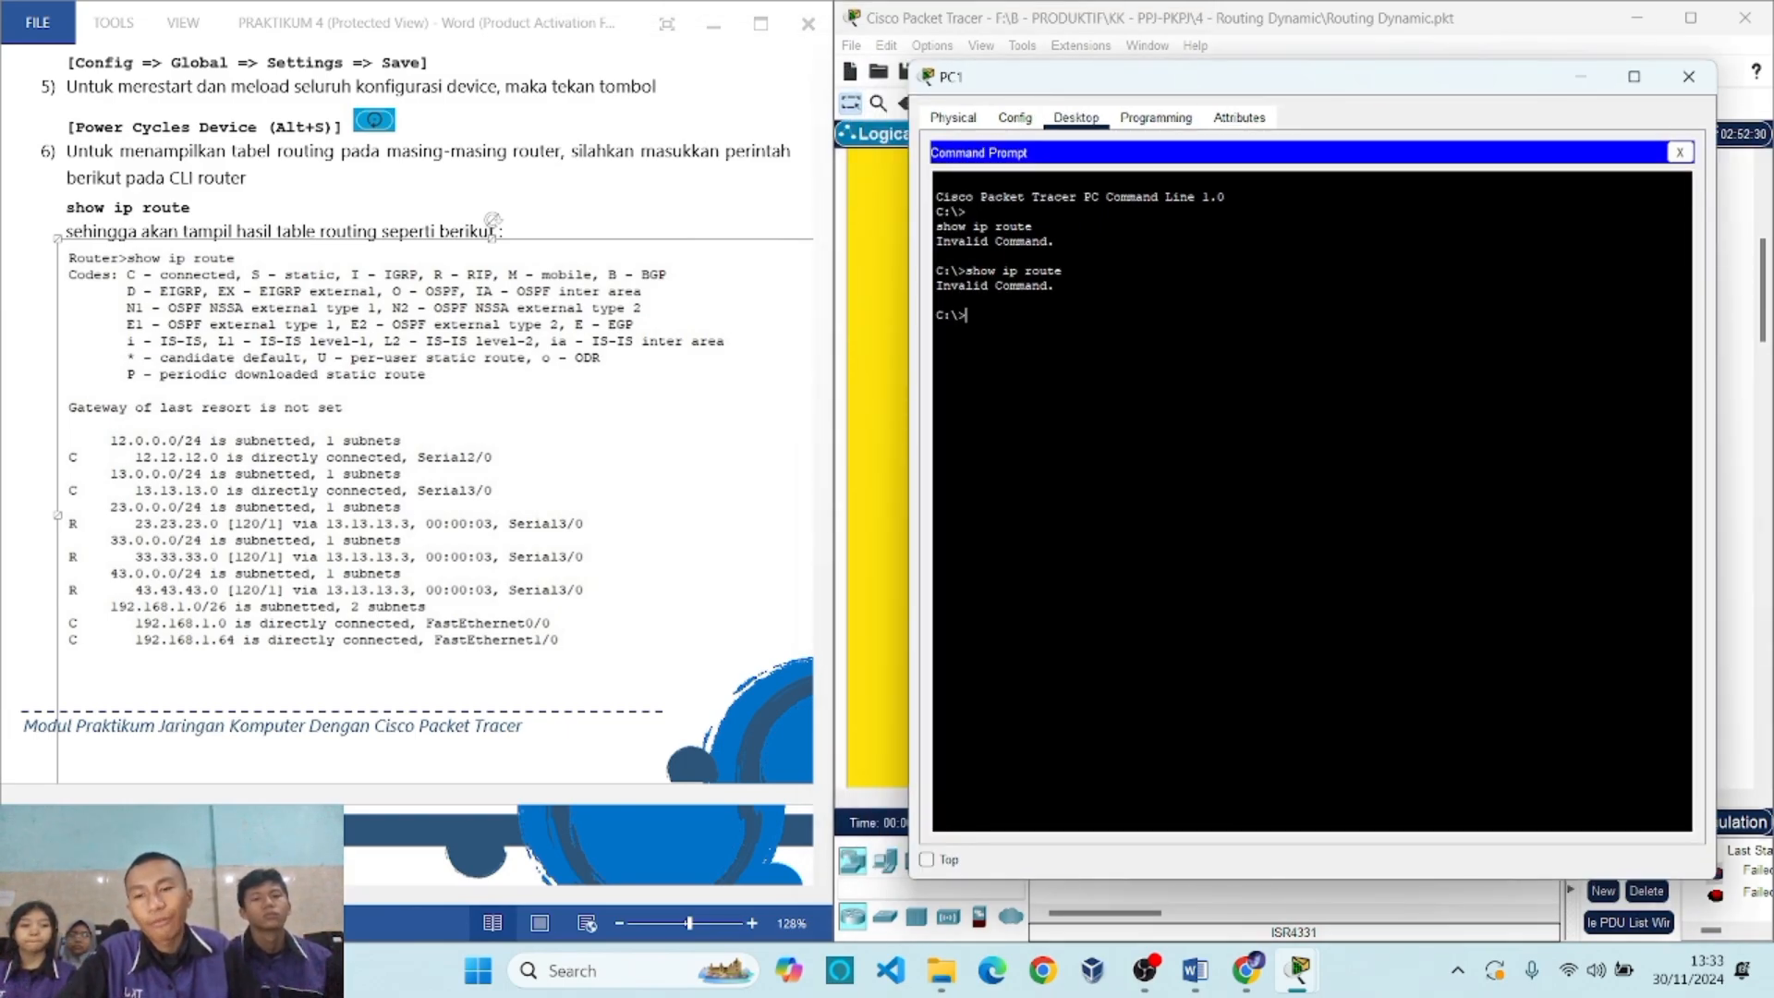
Close PC1's window, examine the routing table in Router 1's CLI, and close the router window.
left_click(1688, 76)
left_click(994, 536)
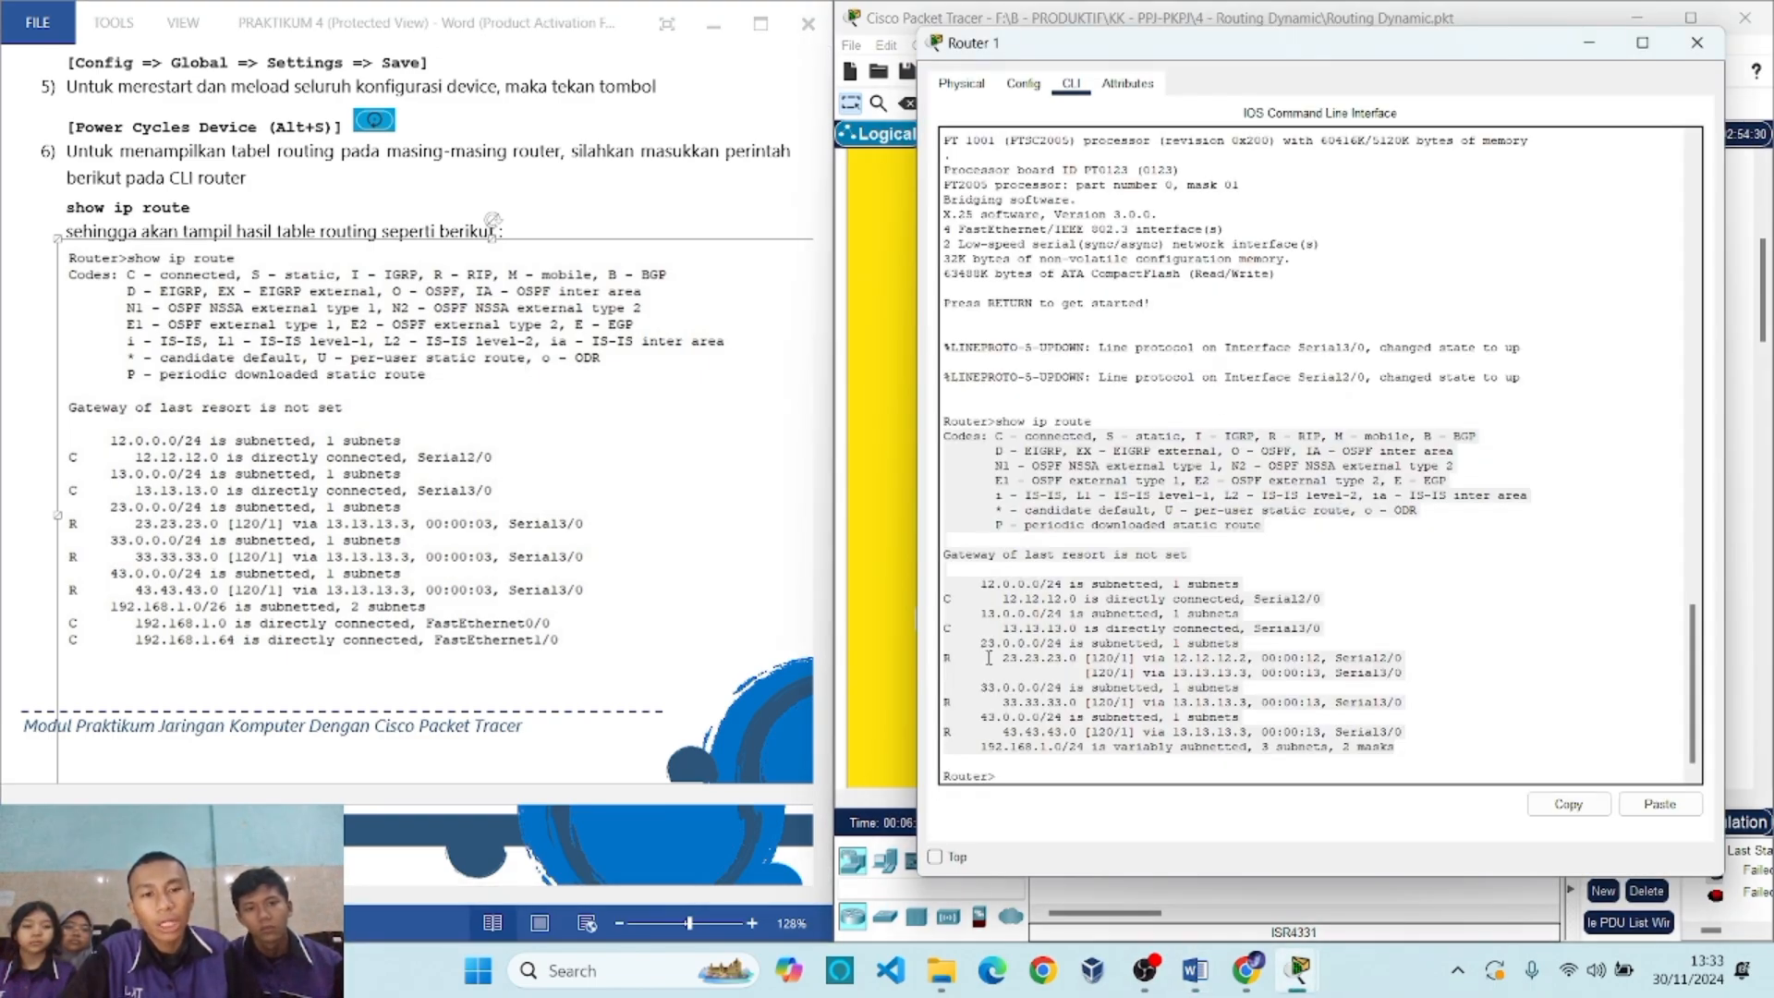
left_click(1201, 555)
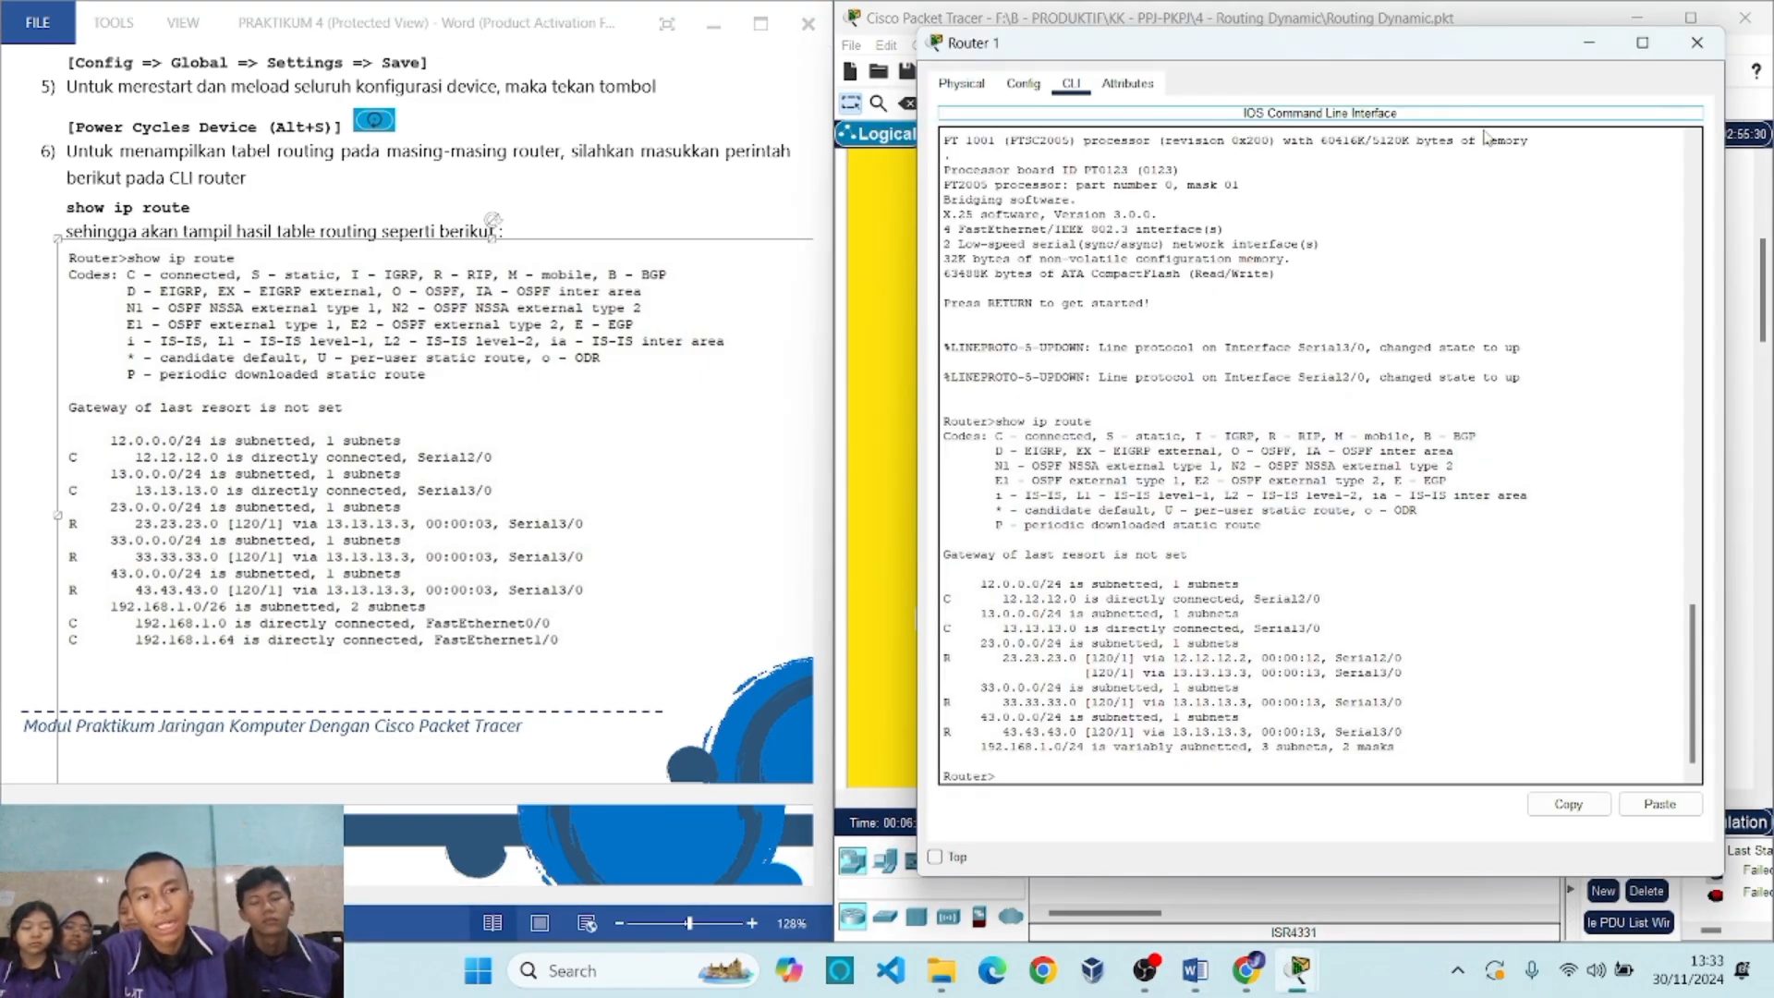
left_click(1301, 639)
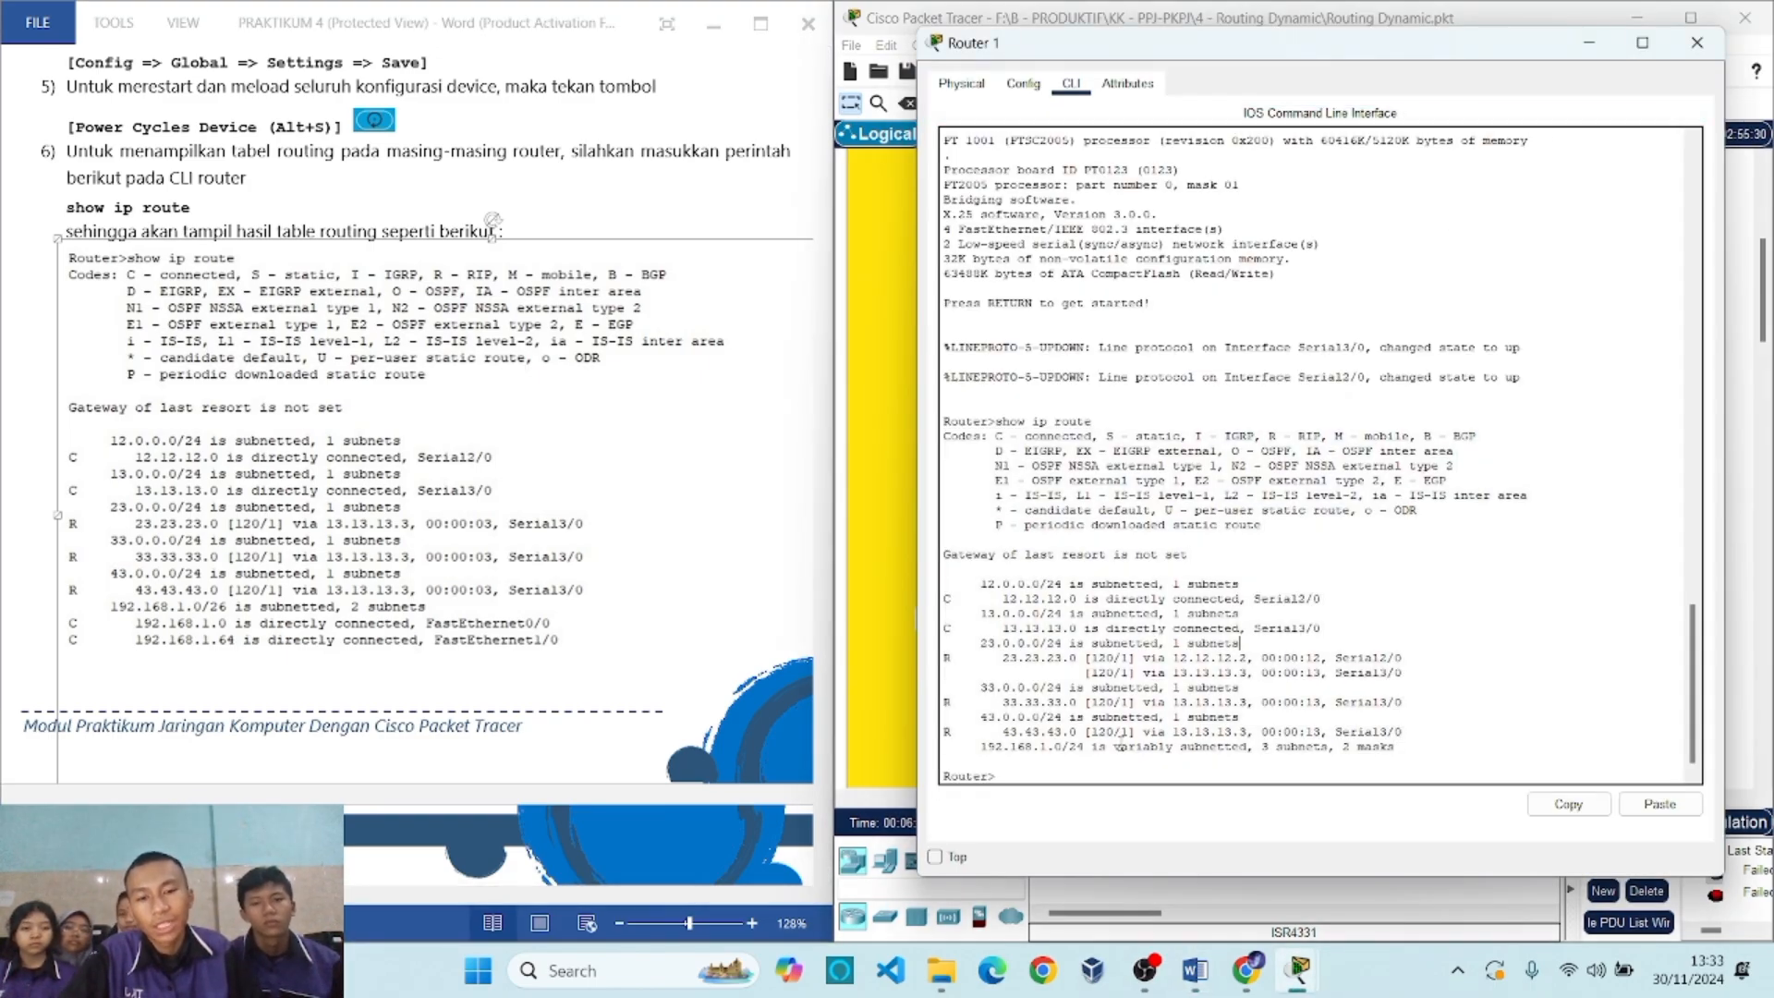
left_click(1696, 43)
Read steps 7 to 10 of the Word lab module on the ICMP simulation, tracing and link-failure scenarios.
left_click(205, 208)
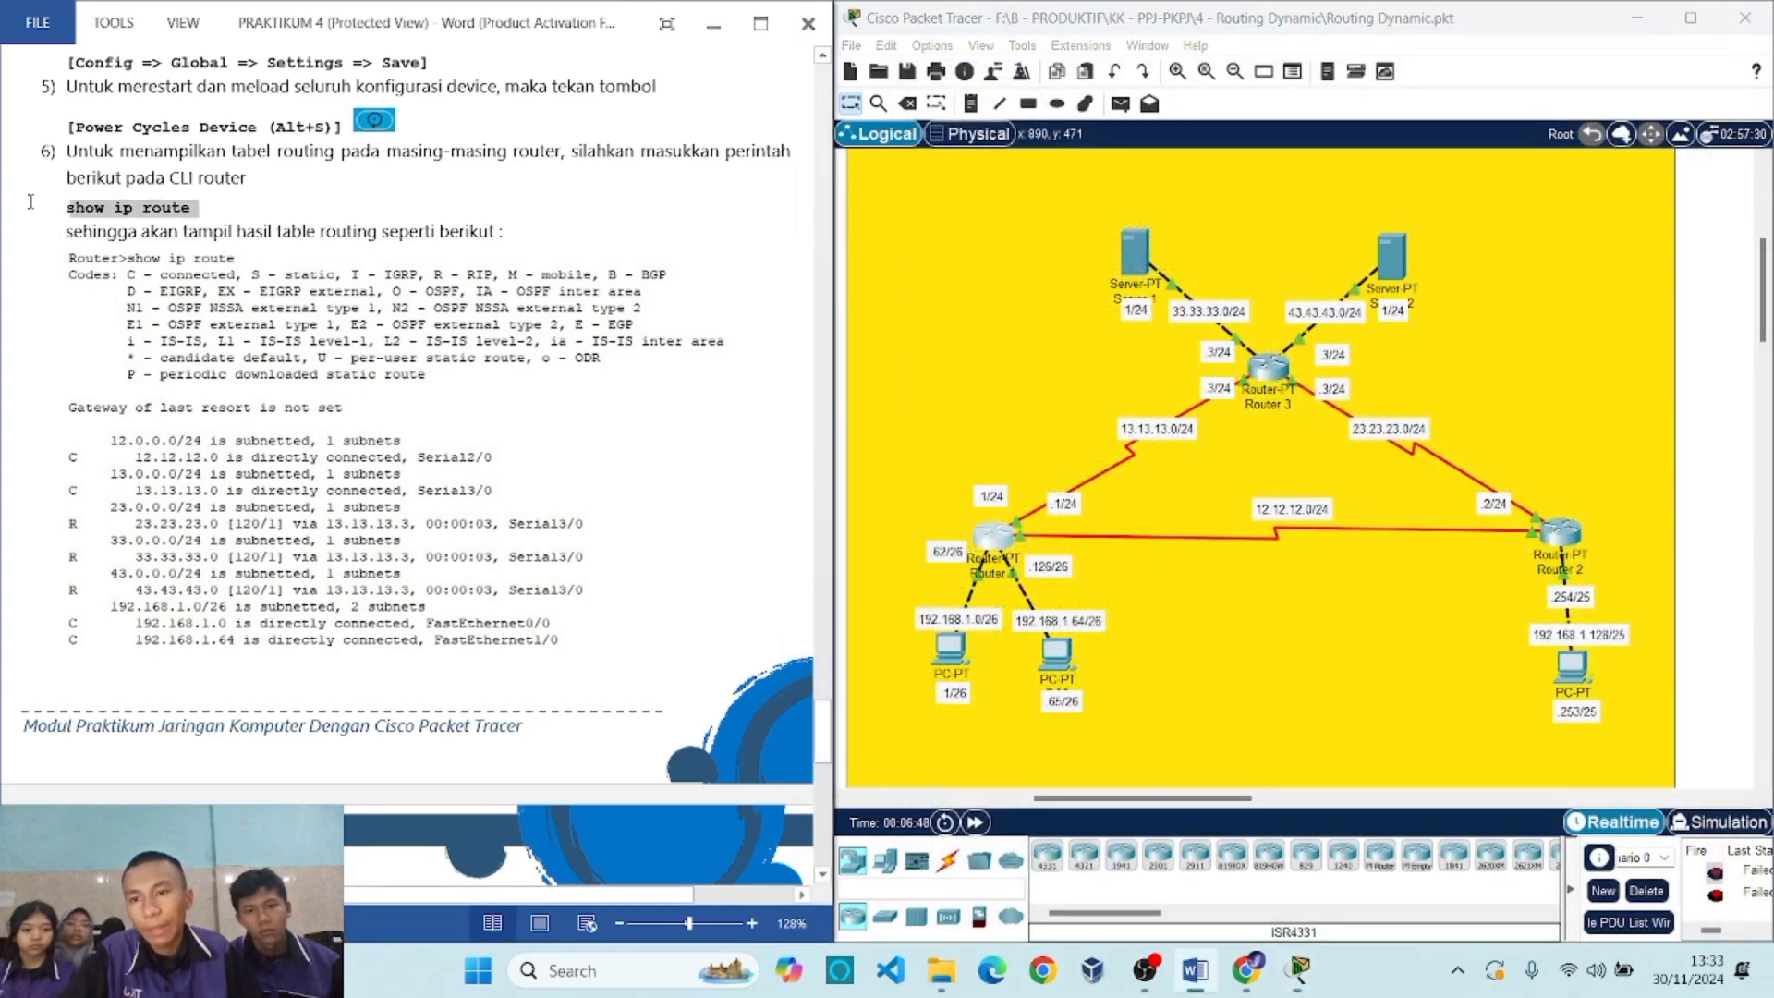
scroll(510, 426, "down", 10)
scroll(510, 427, "down", 2)
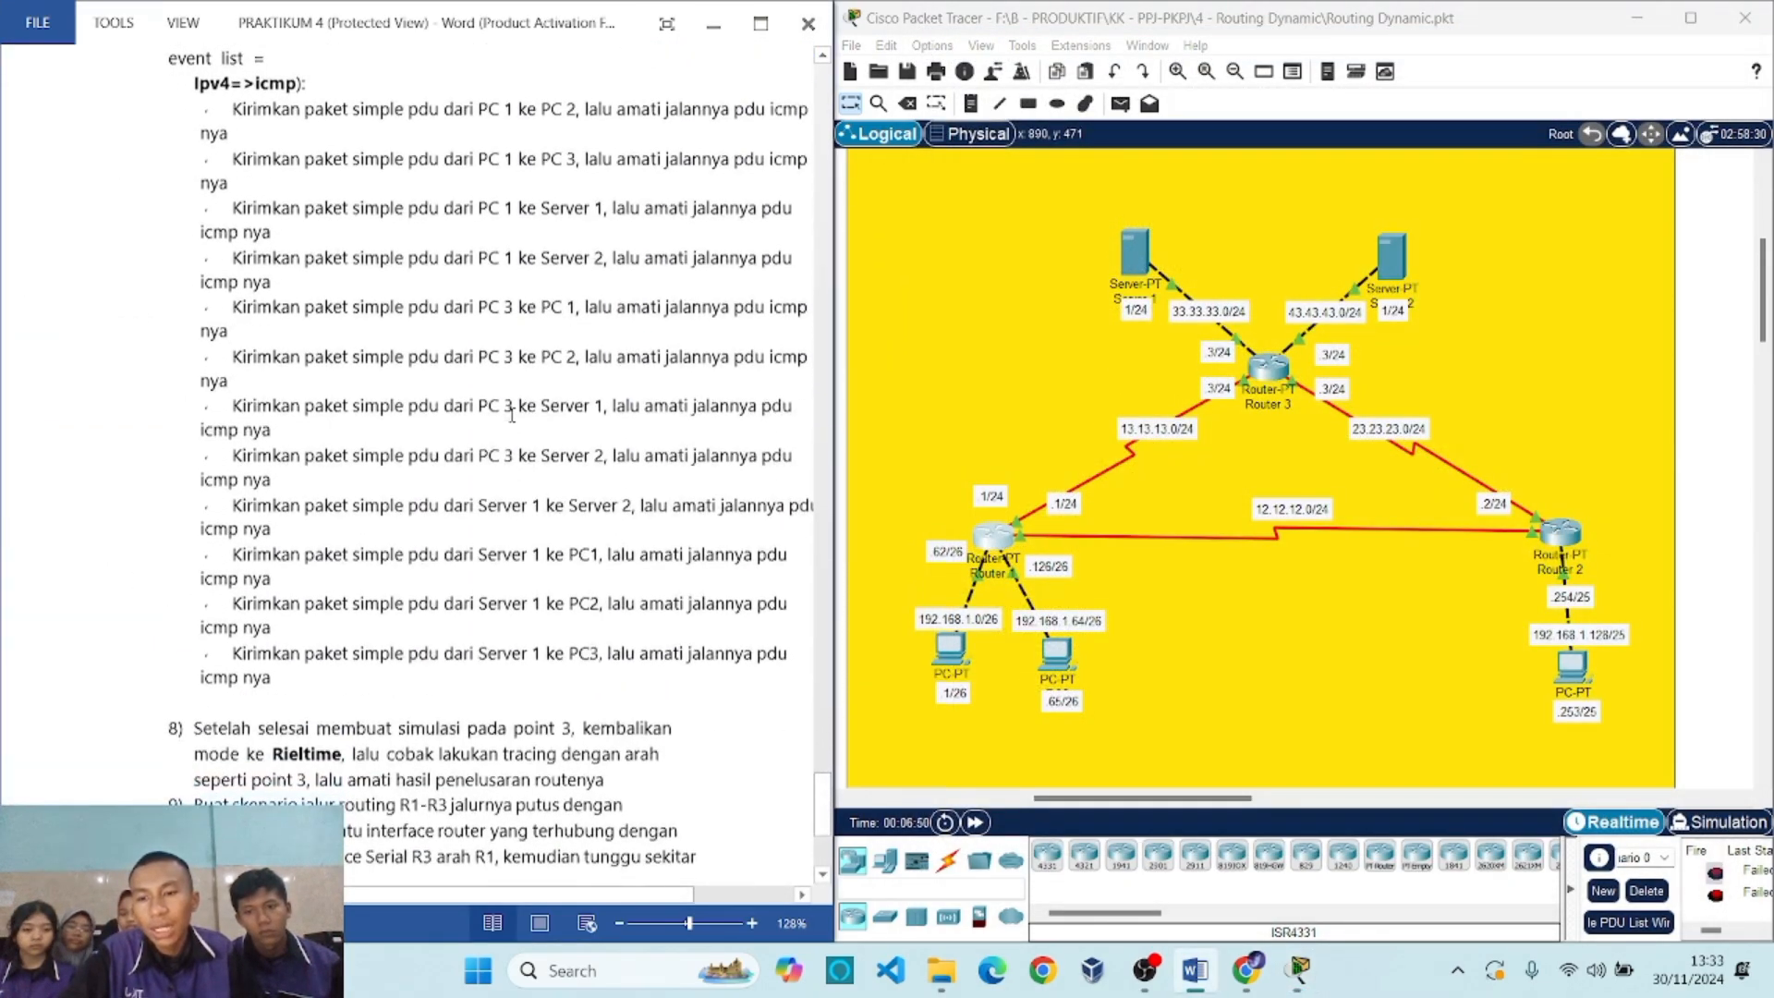
scroll(509, 427, "up", 1)
left_click_drag(401, 896, 433, 896)
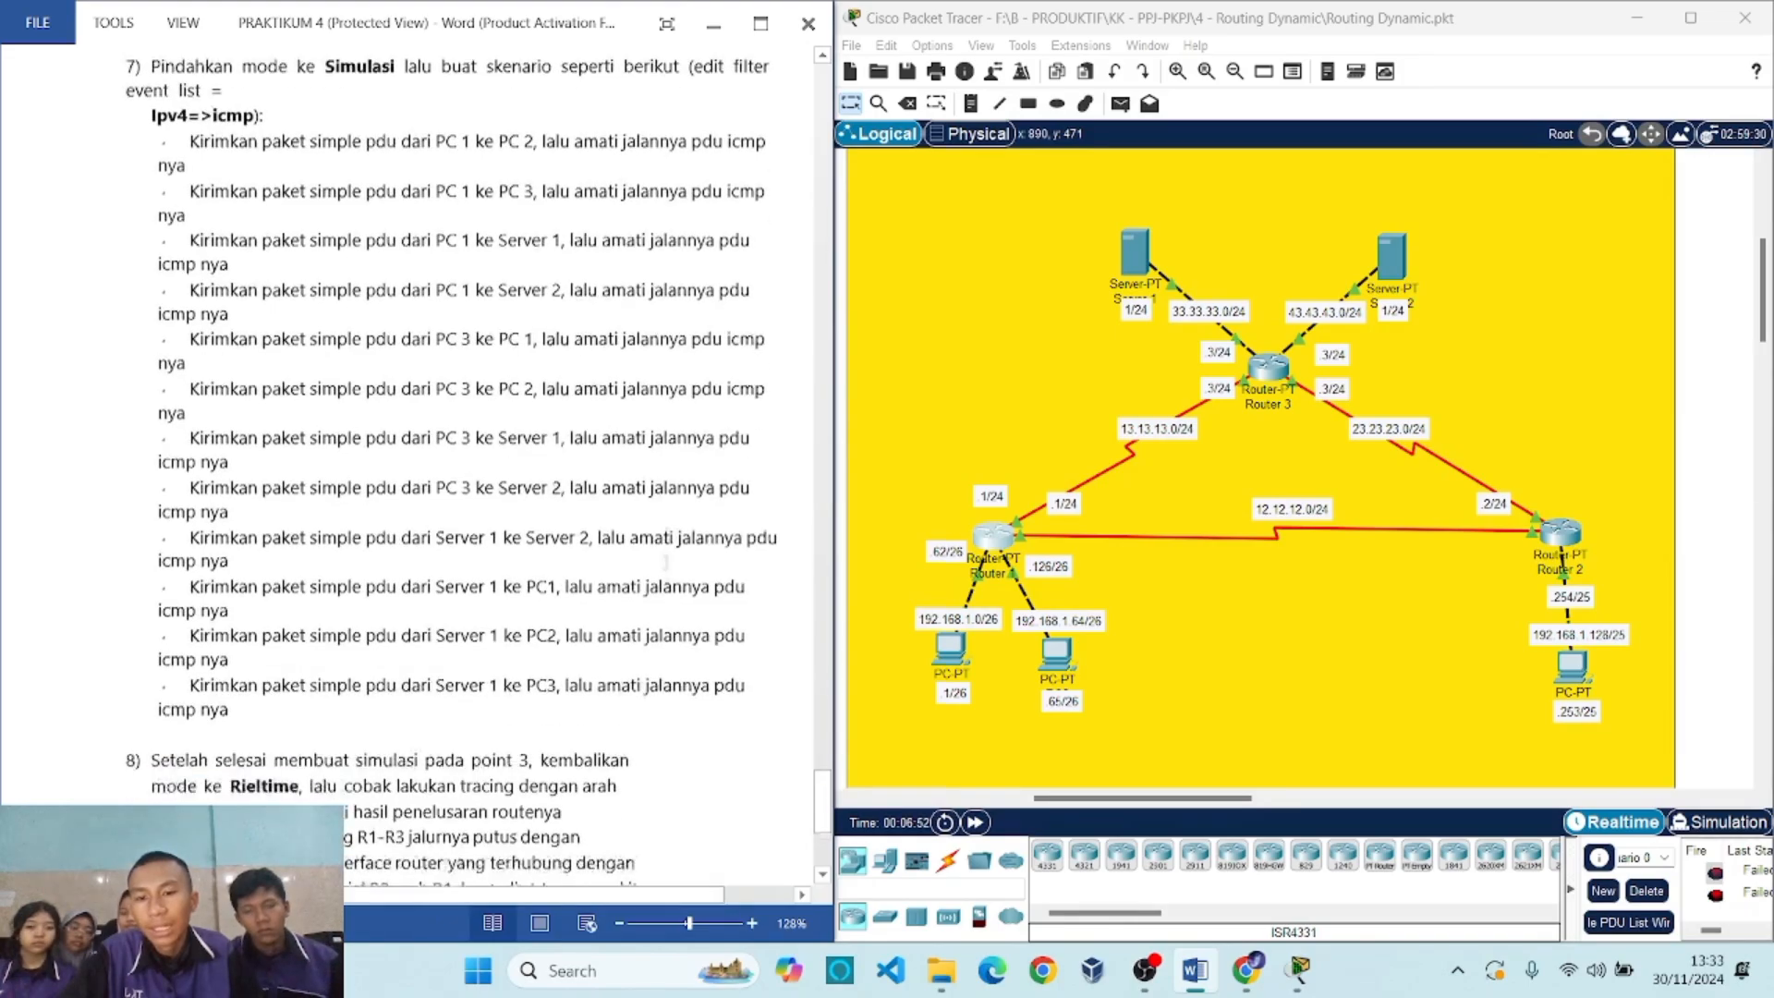
scroll(657, 266, "down", 3)
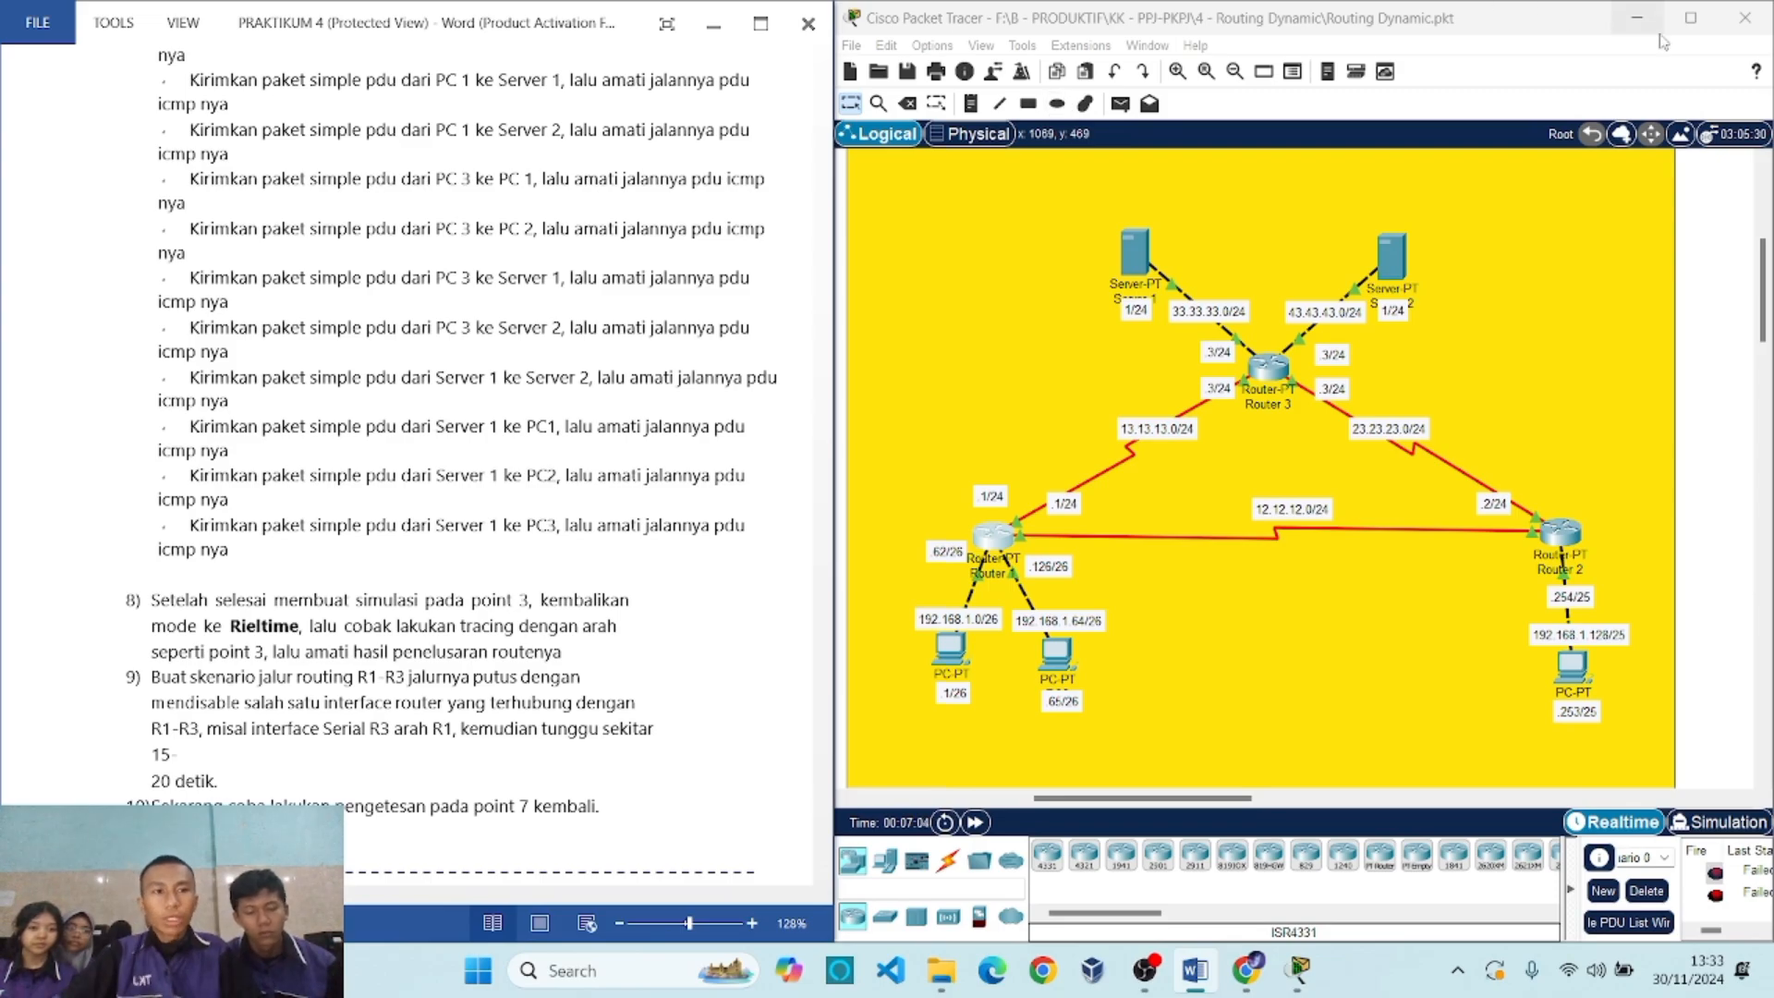
Maximize the Packet Tracer window and centre the whole network topology in the workspace.
left_click(1690, 18)
scroll(862, 736, "up", 1)
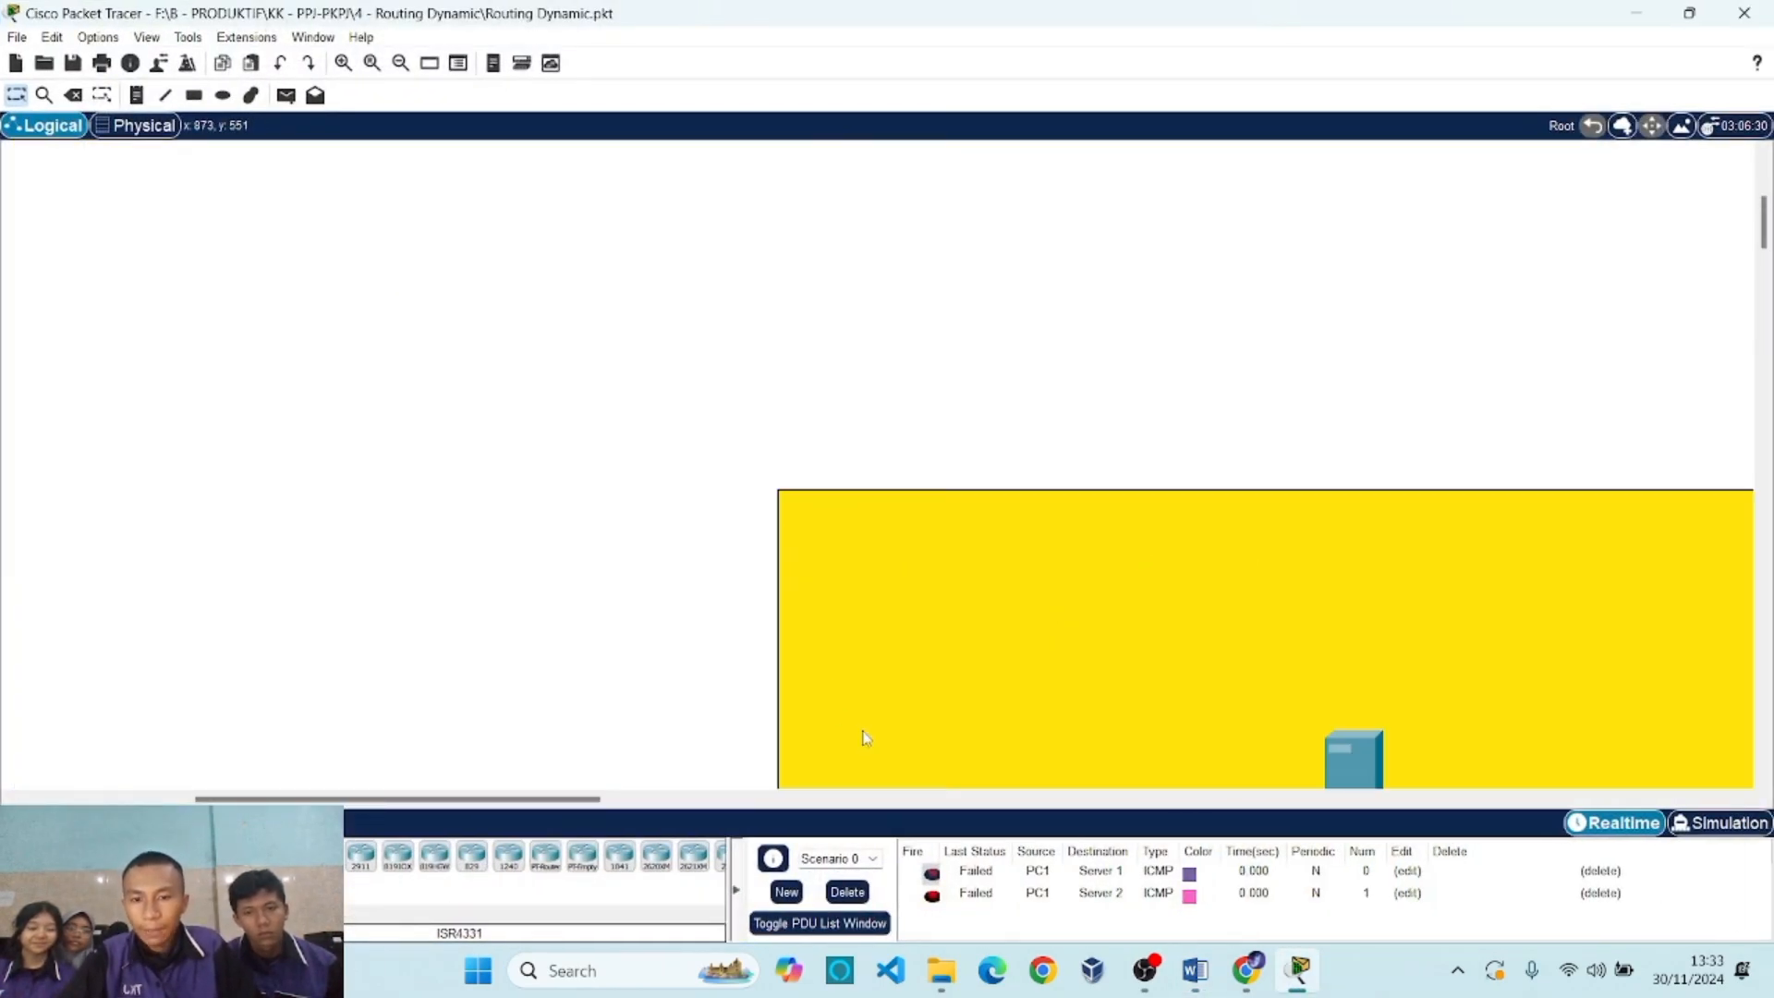
scroll(861, 738, "down", 3)
mouse_move(573, 798)
left_mouse_down()
mouse_move(781, 796)
mouse_move(753, 776)
mouse_move(579, 806)
left_mouse_up()
scroll(924, 628, "down", 4)
scroll(946, 602, "down", 1)
scroll(694, 651, "up", 2)
scroll(695, 652, "down", 1)
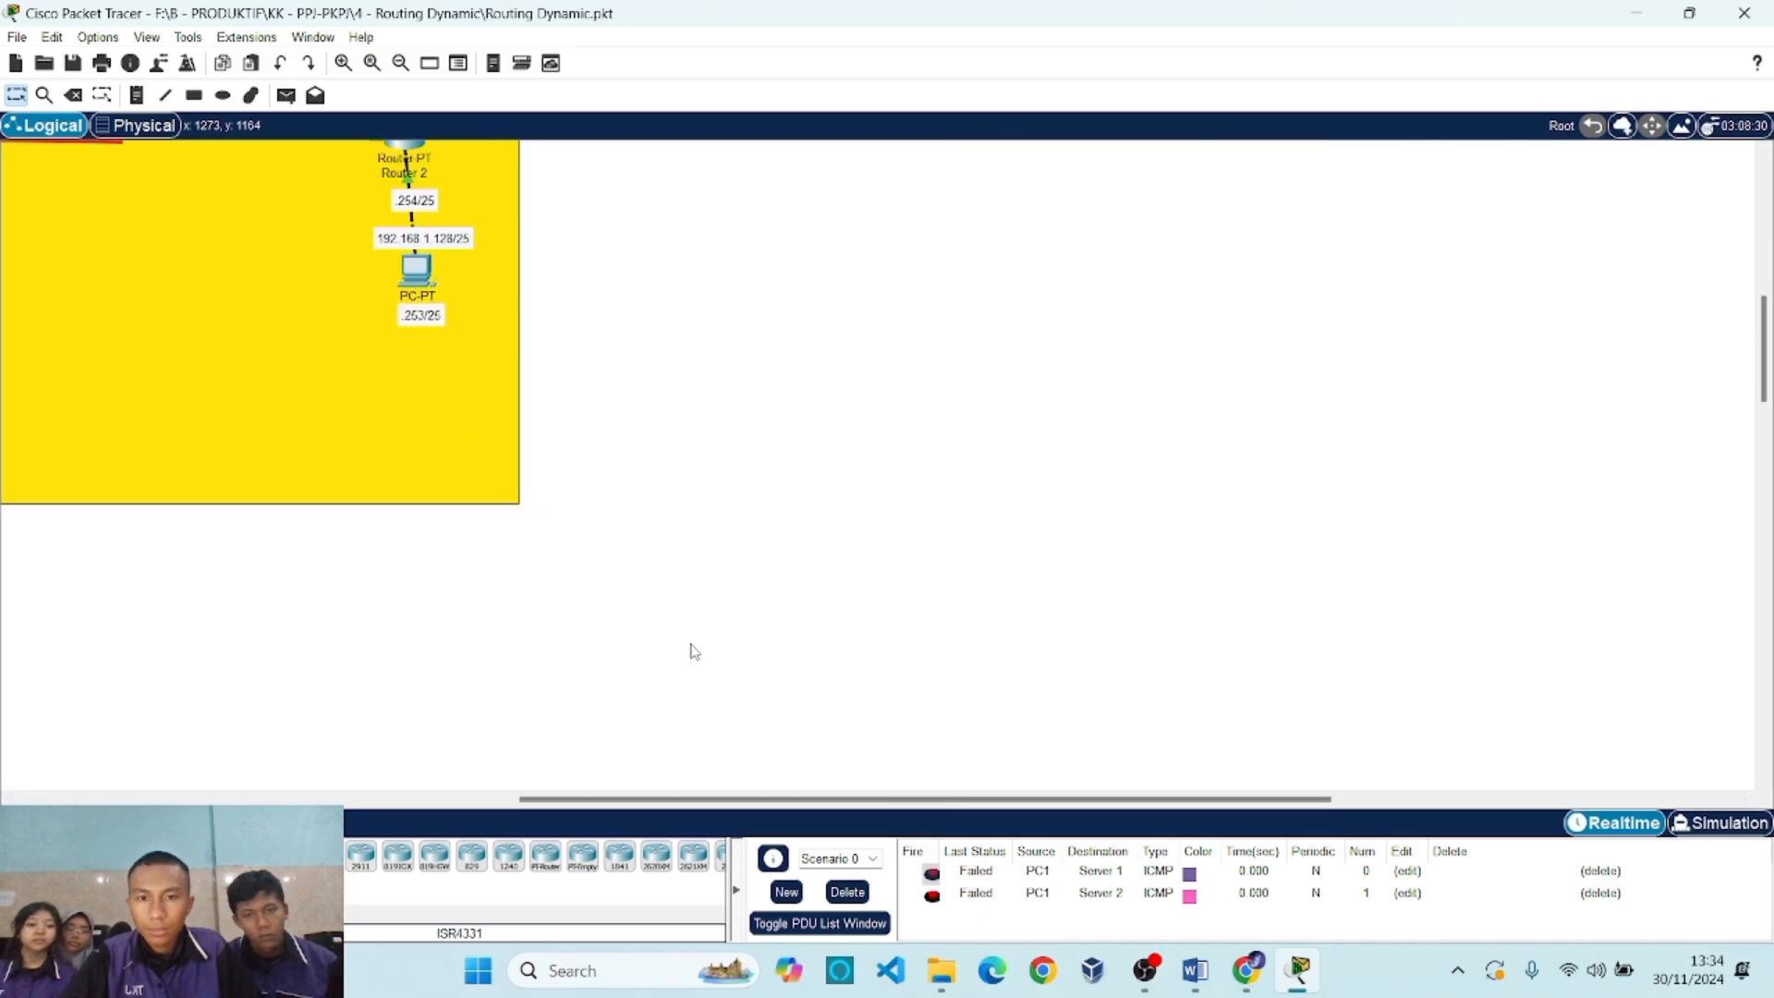
left_click_drag(729, 802, 413, 802)
scroll(961, 638, "up", 3)
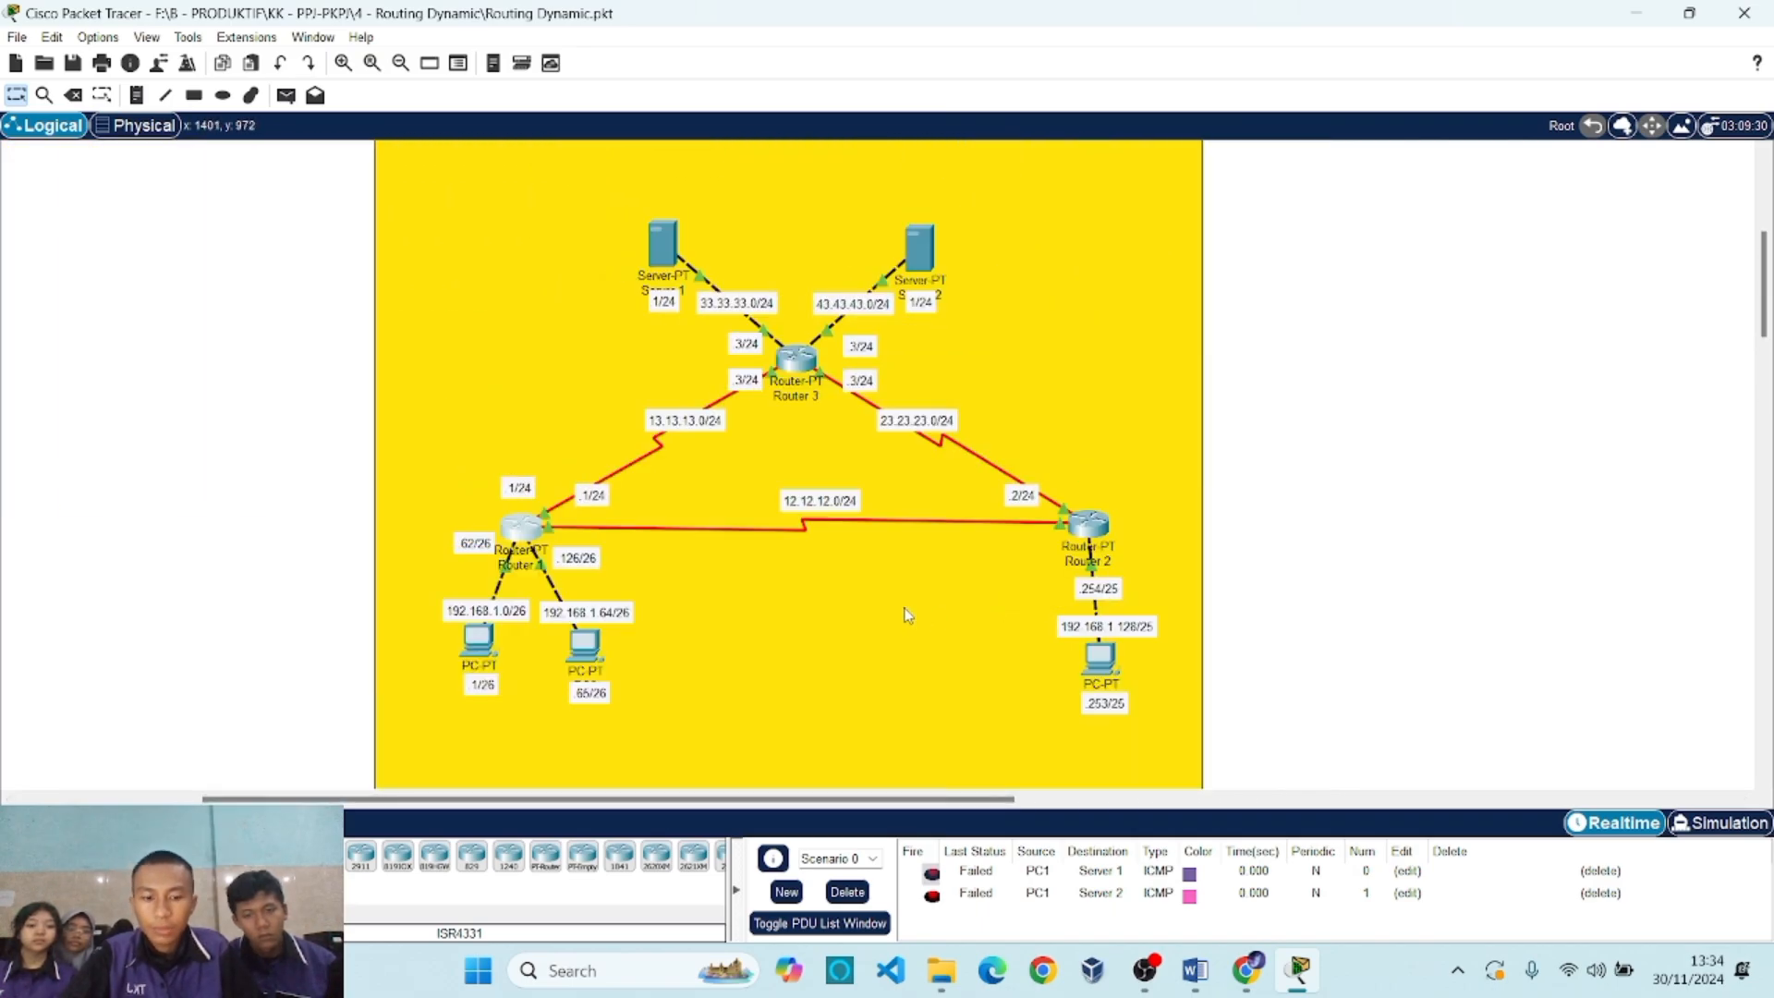
Switch to Simulation mode and add simple PDUs from PC1 to PC2, Server 1, Server 2 and PC3.
key("p")
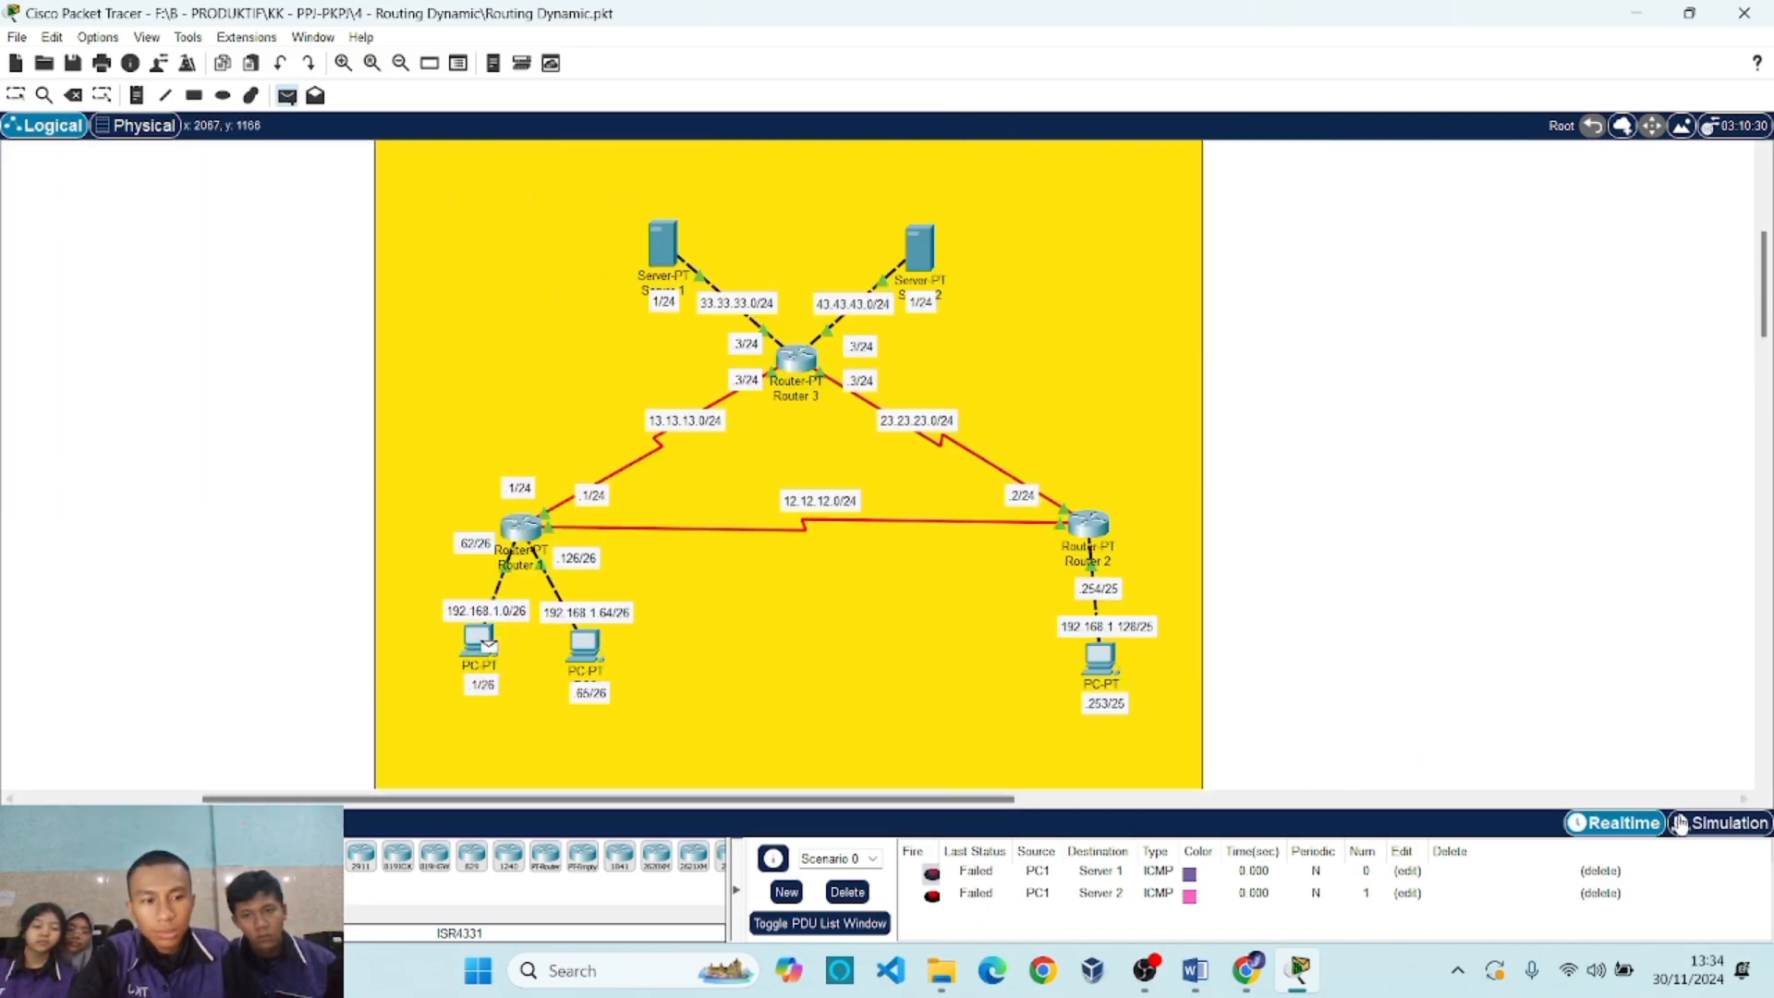
key("shift+s")
left_click(461, 646)
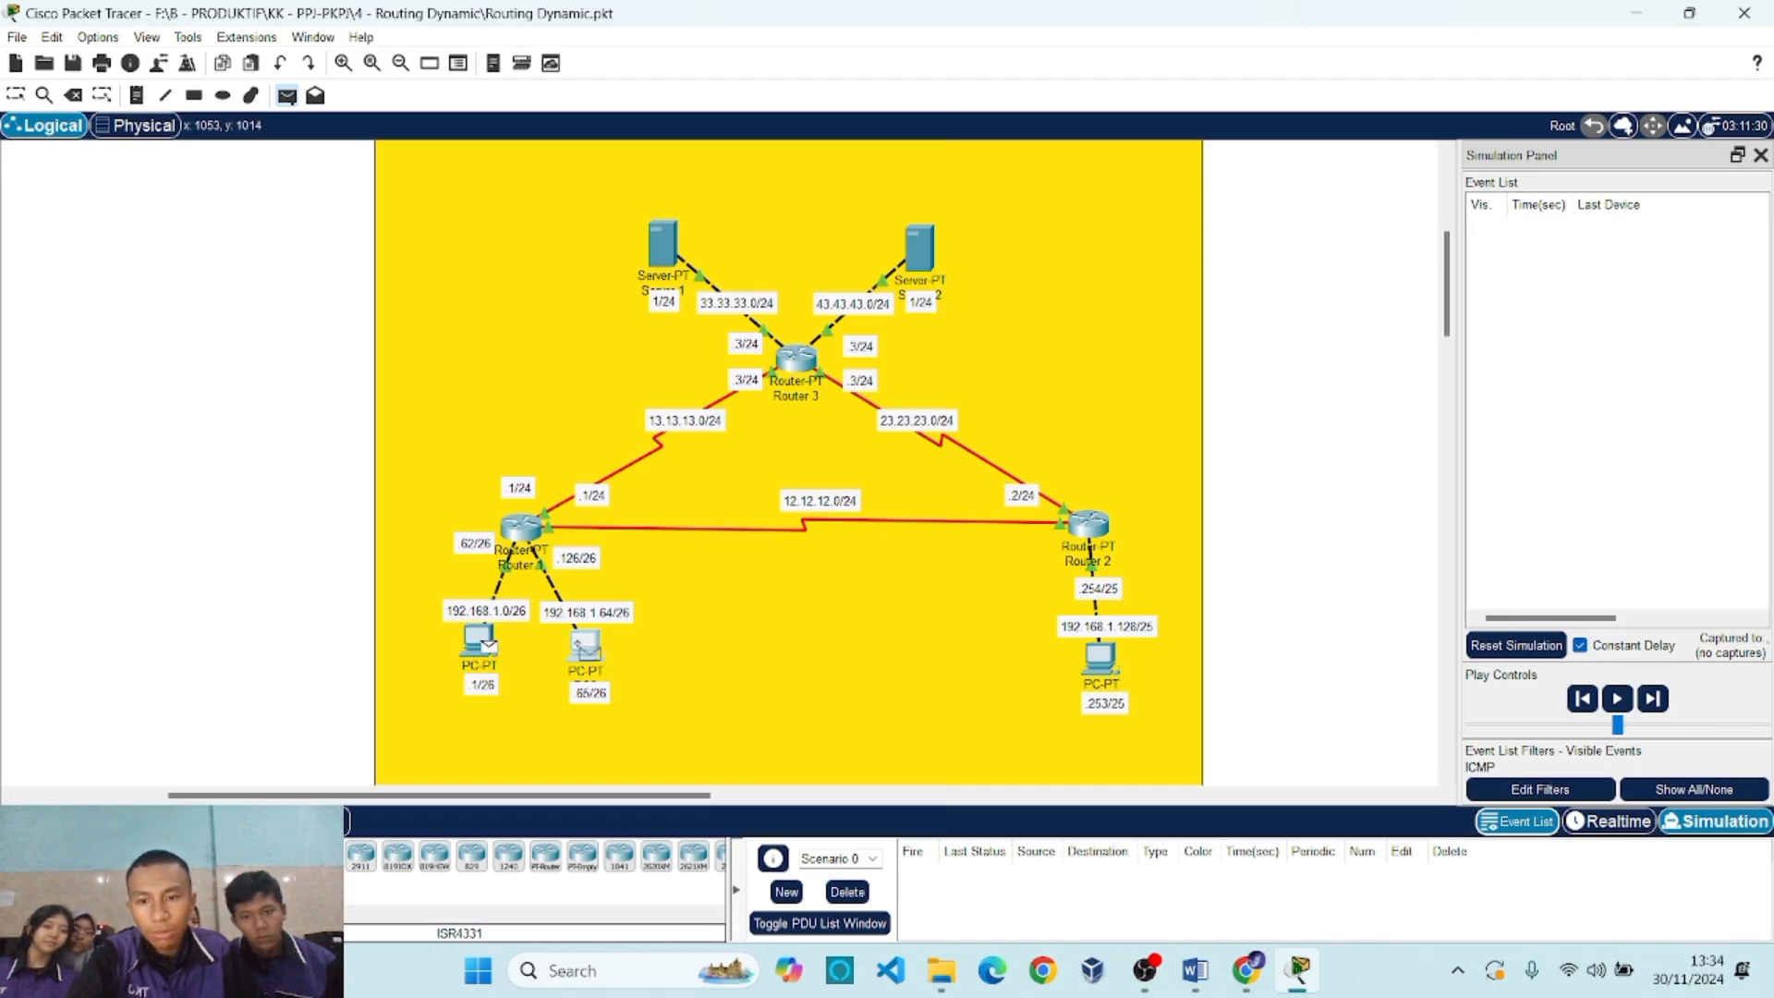
left_click(569, 641)
left_click(466, 636)
left_click(656, 264)
left_click(475, 642)
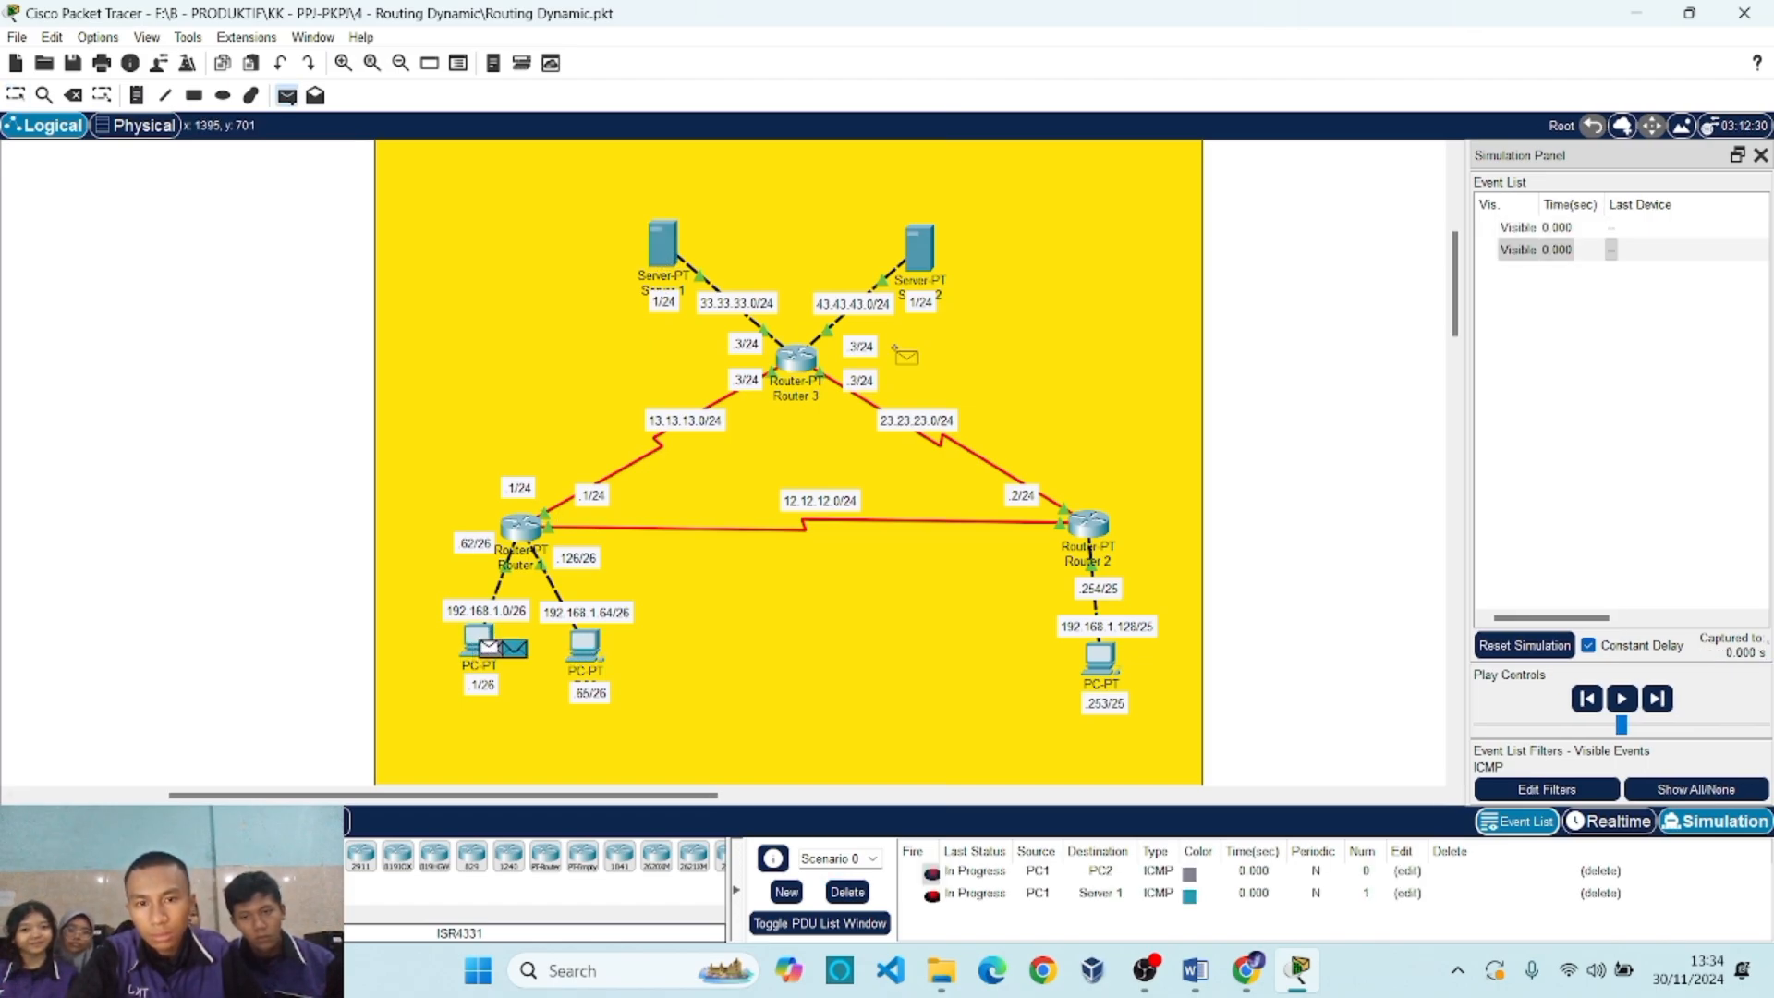
left_click(919, 247)
left_click(1127, 635)
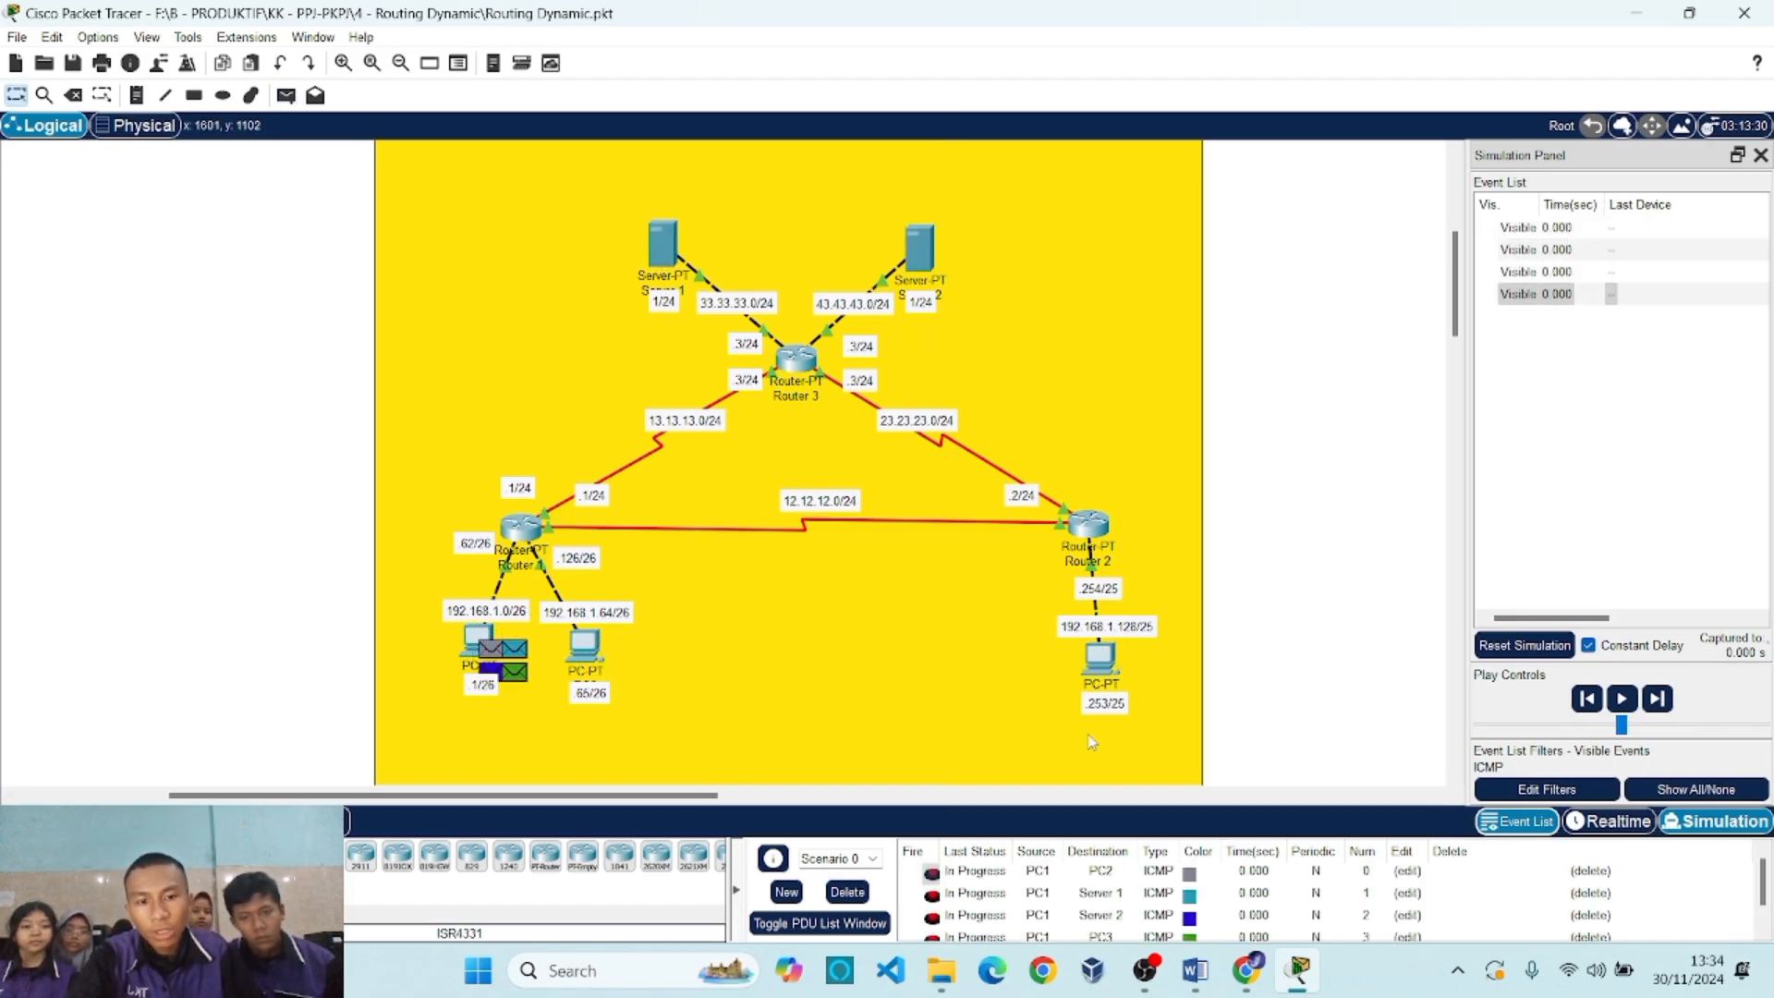
Play the simulation of PC1's PDUs and raise the playback speed to nearly the maximum.
left_click(1618, 700)
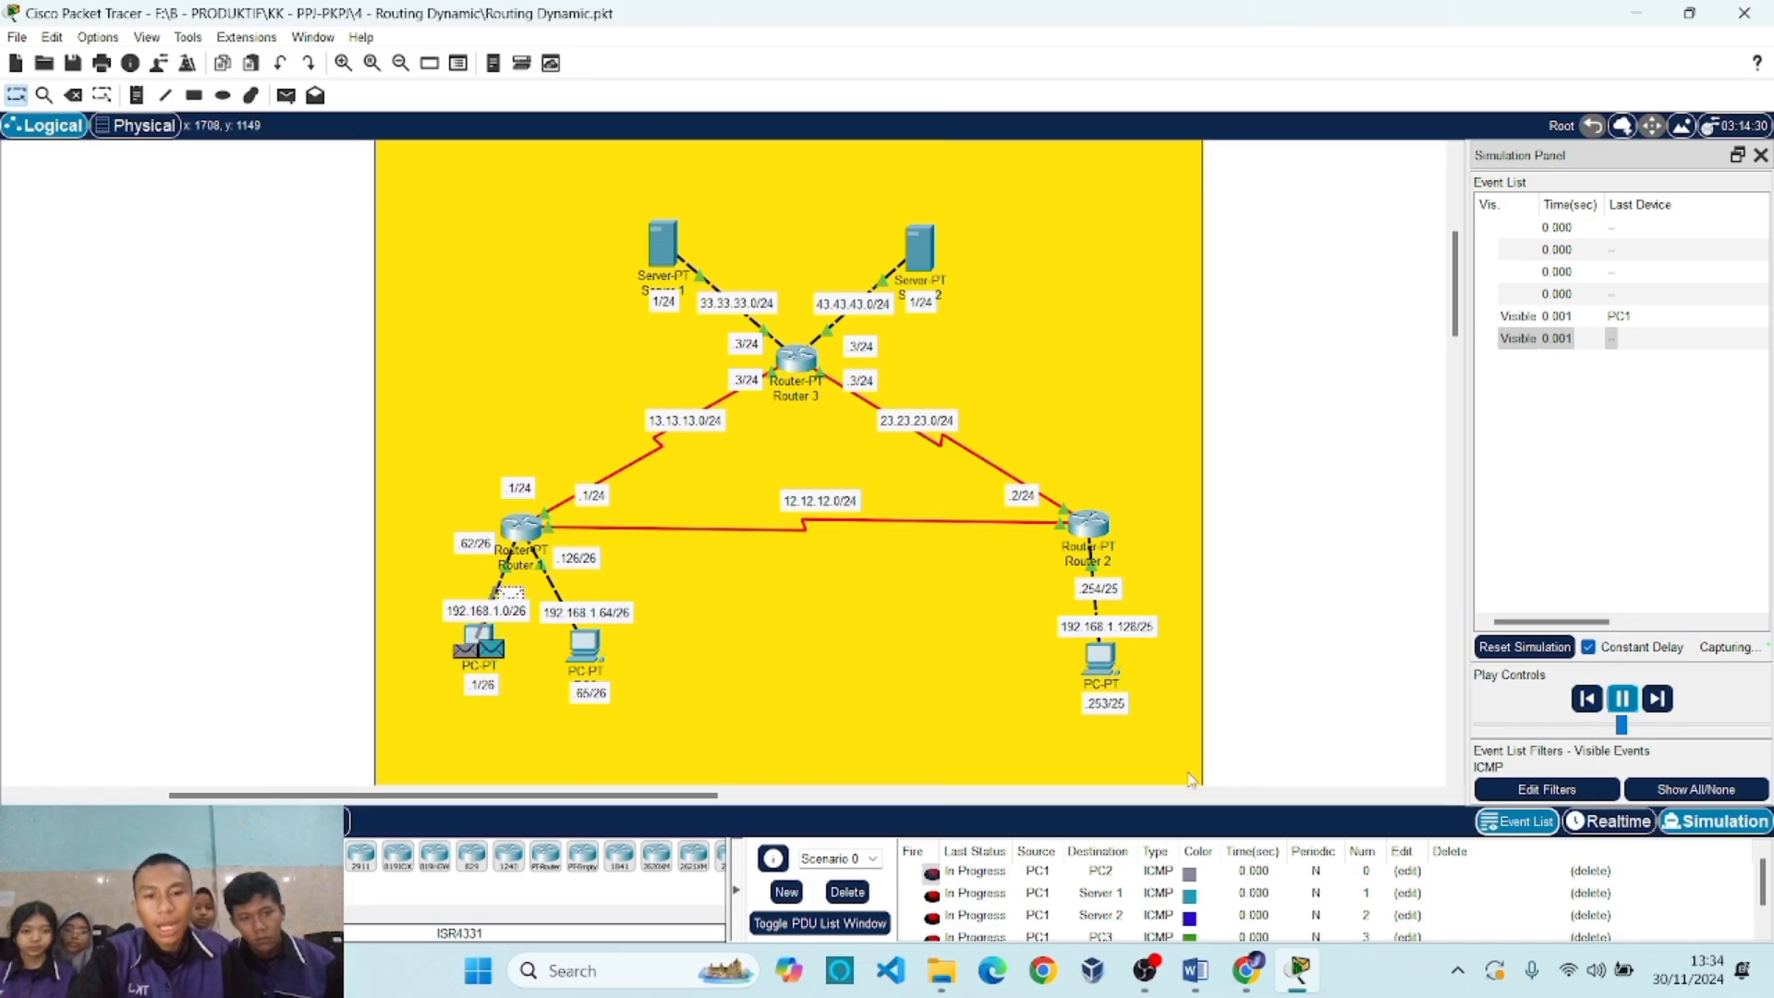
left_click(1738, 726)
left_click(1739, 726)
left_click(1740, 728)
left_click(1740, 728)
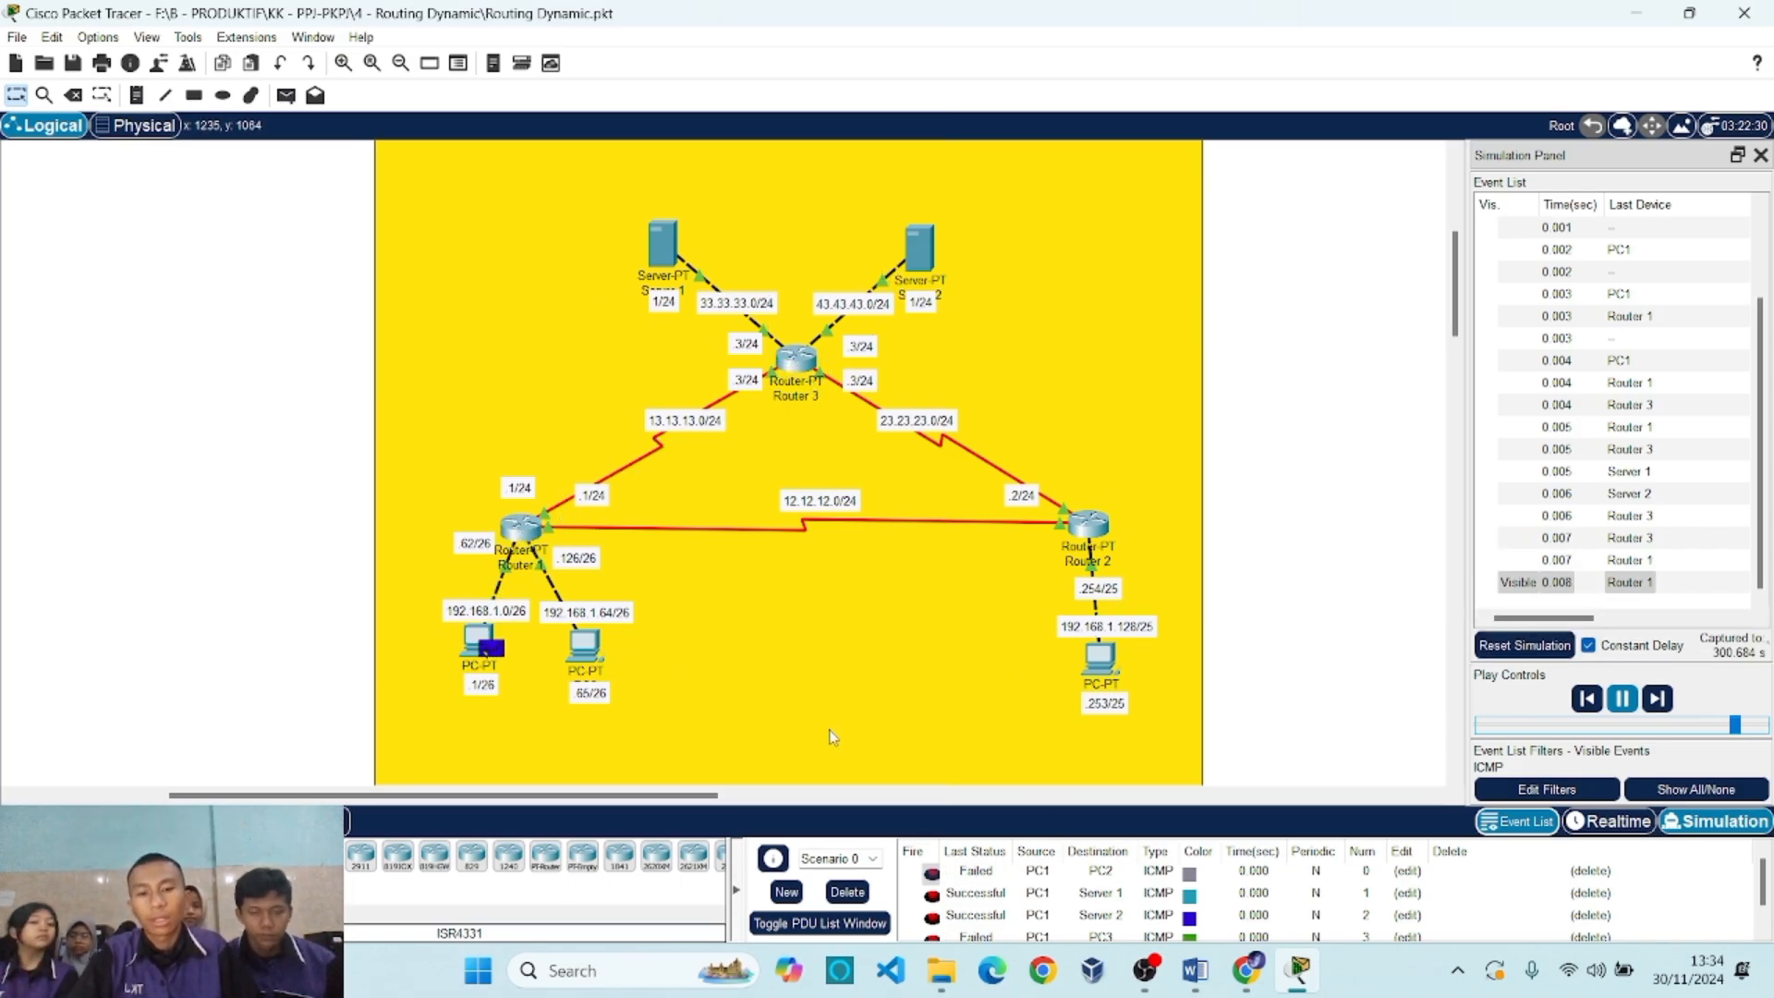
Check the status of PC1's four PDUs in the list and fire the PC1-to-PC2 PDU again.
scroll(1009, 885, "down", 1)
scroll(960, 896, "up", 1)
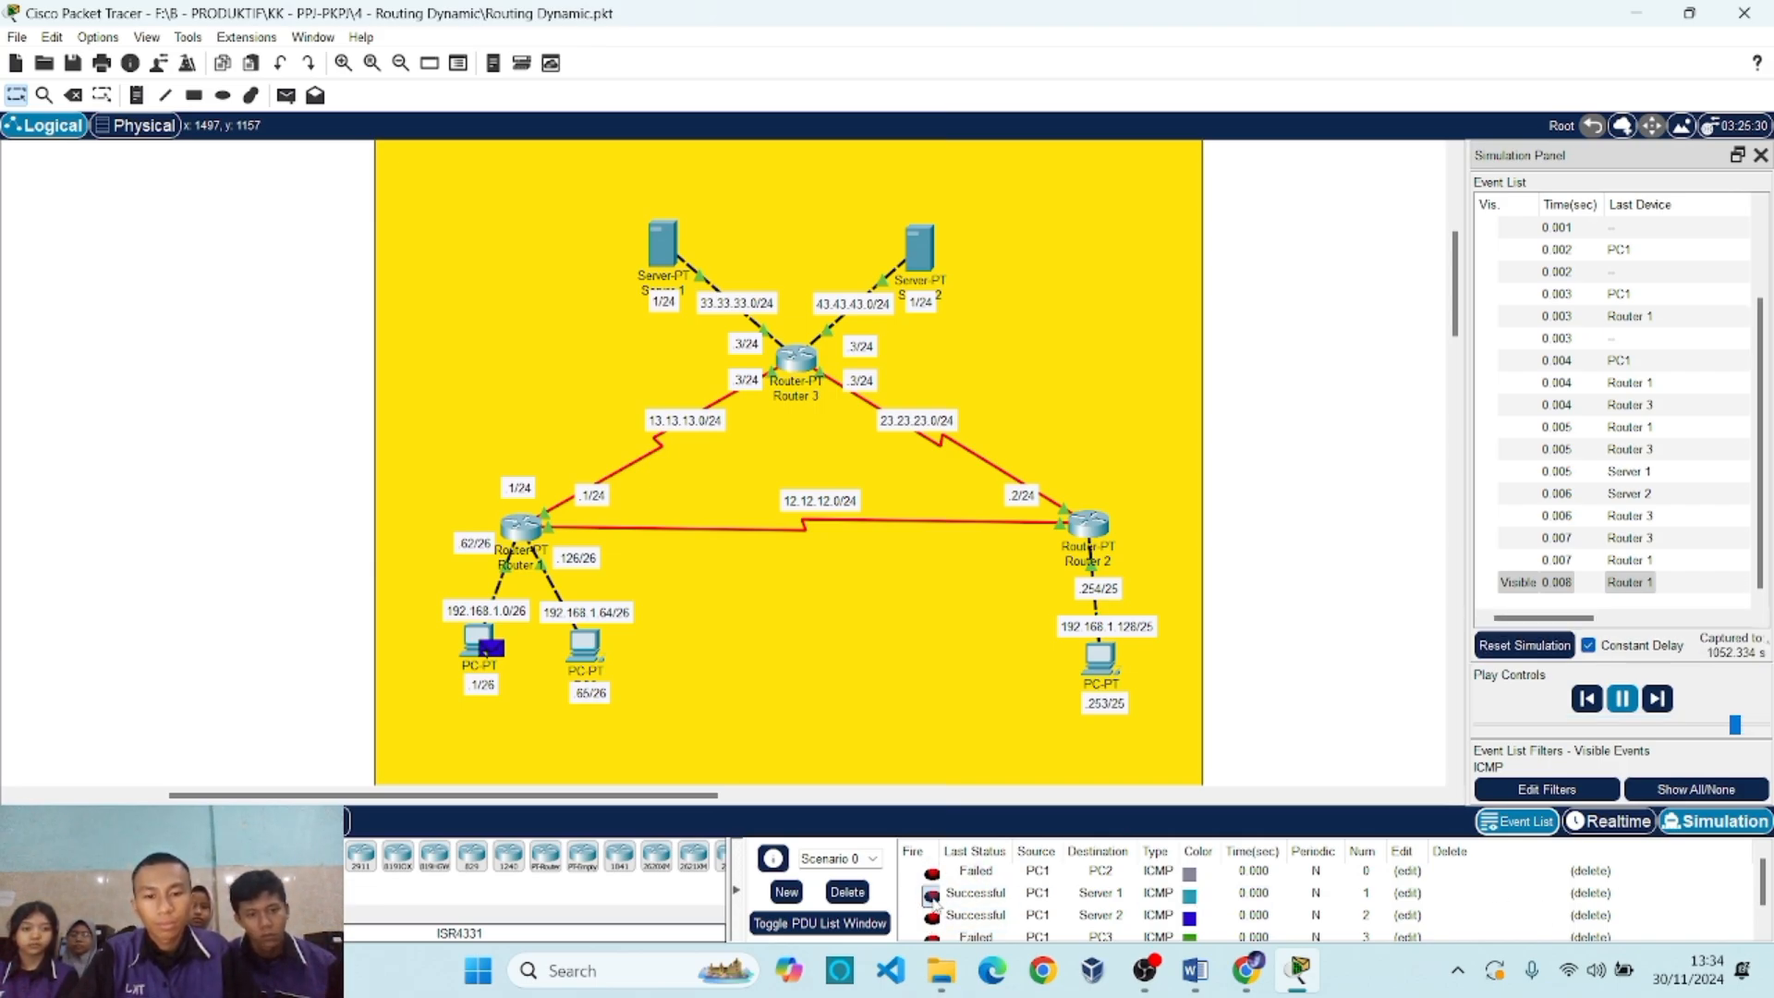
scroll(933, 914, "down", 1)
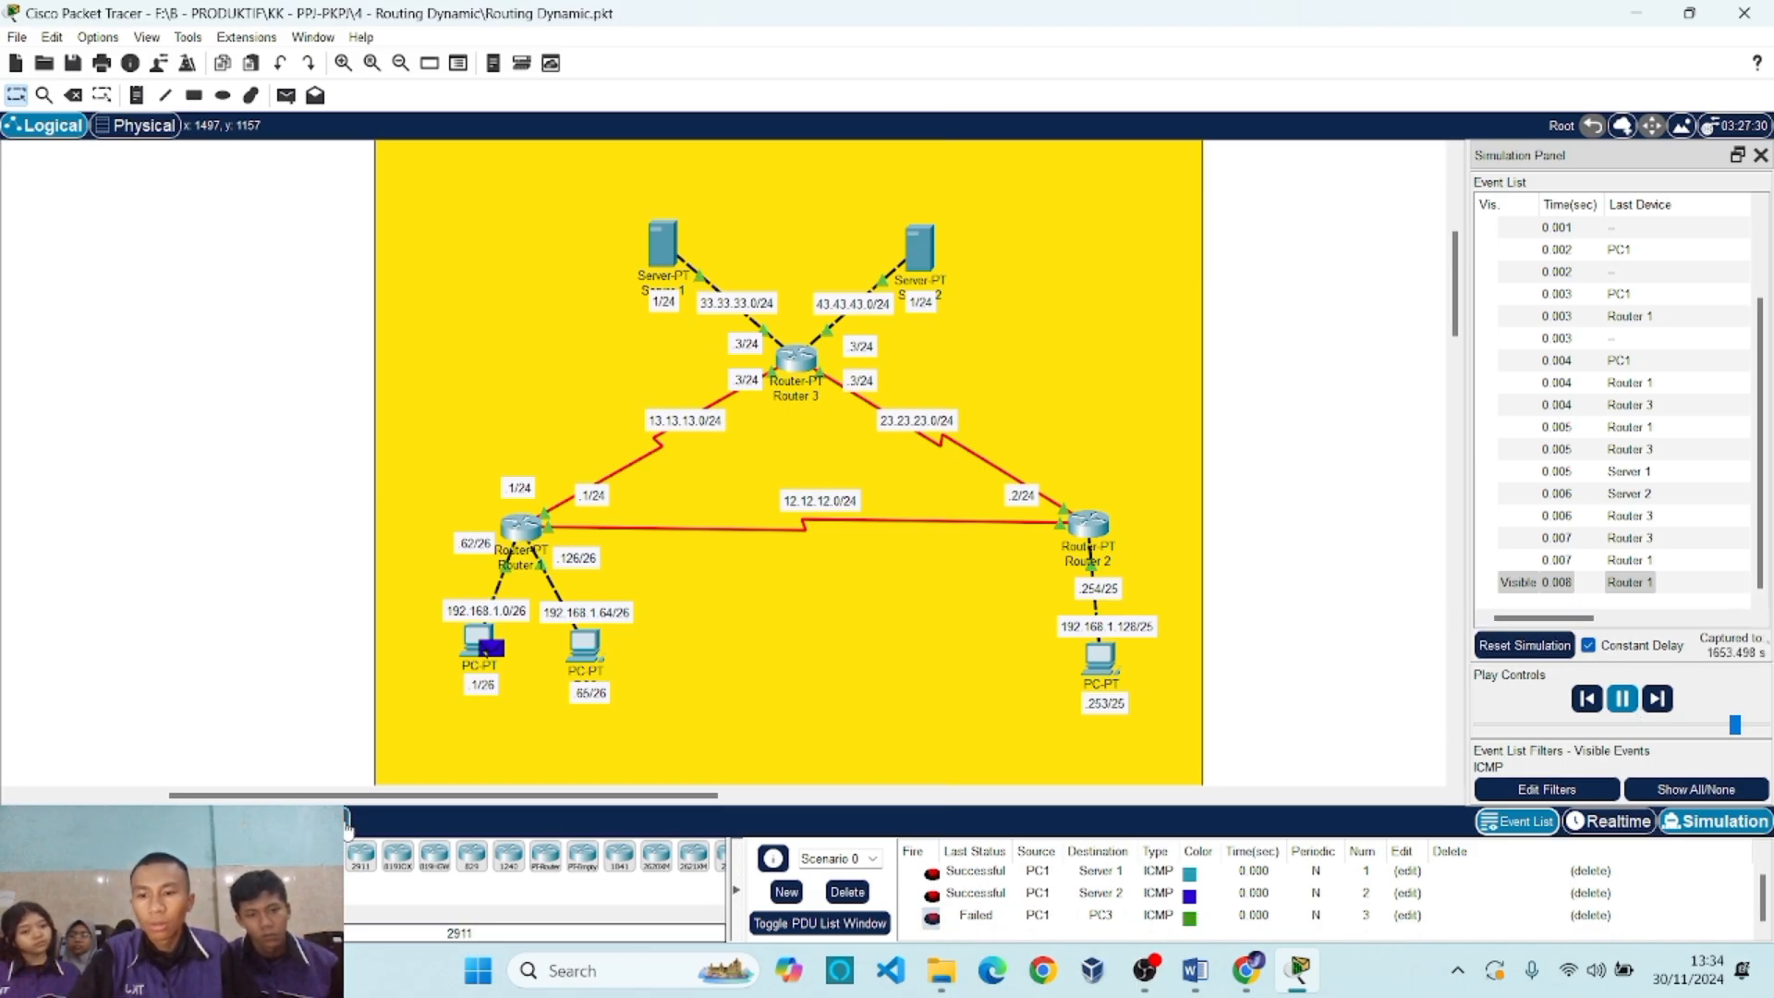
scroll(957, 904, "up", 1)
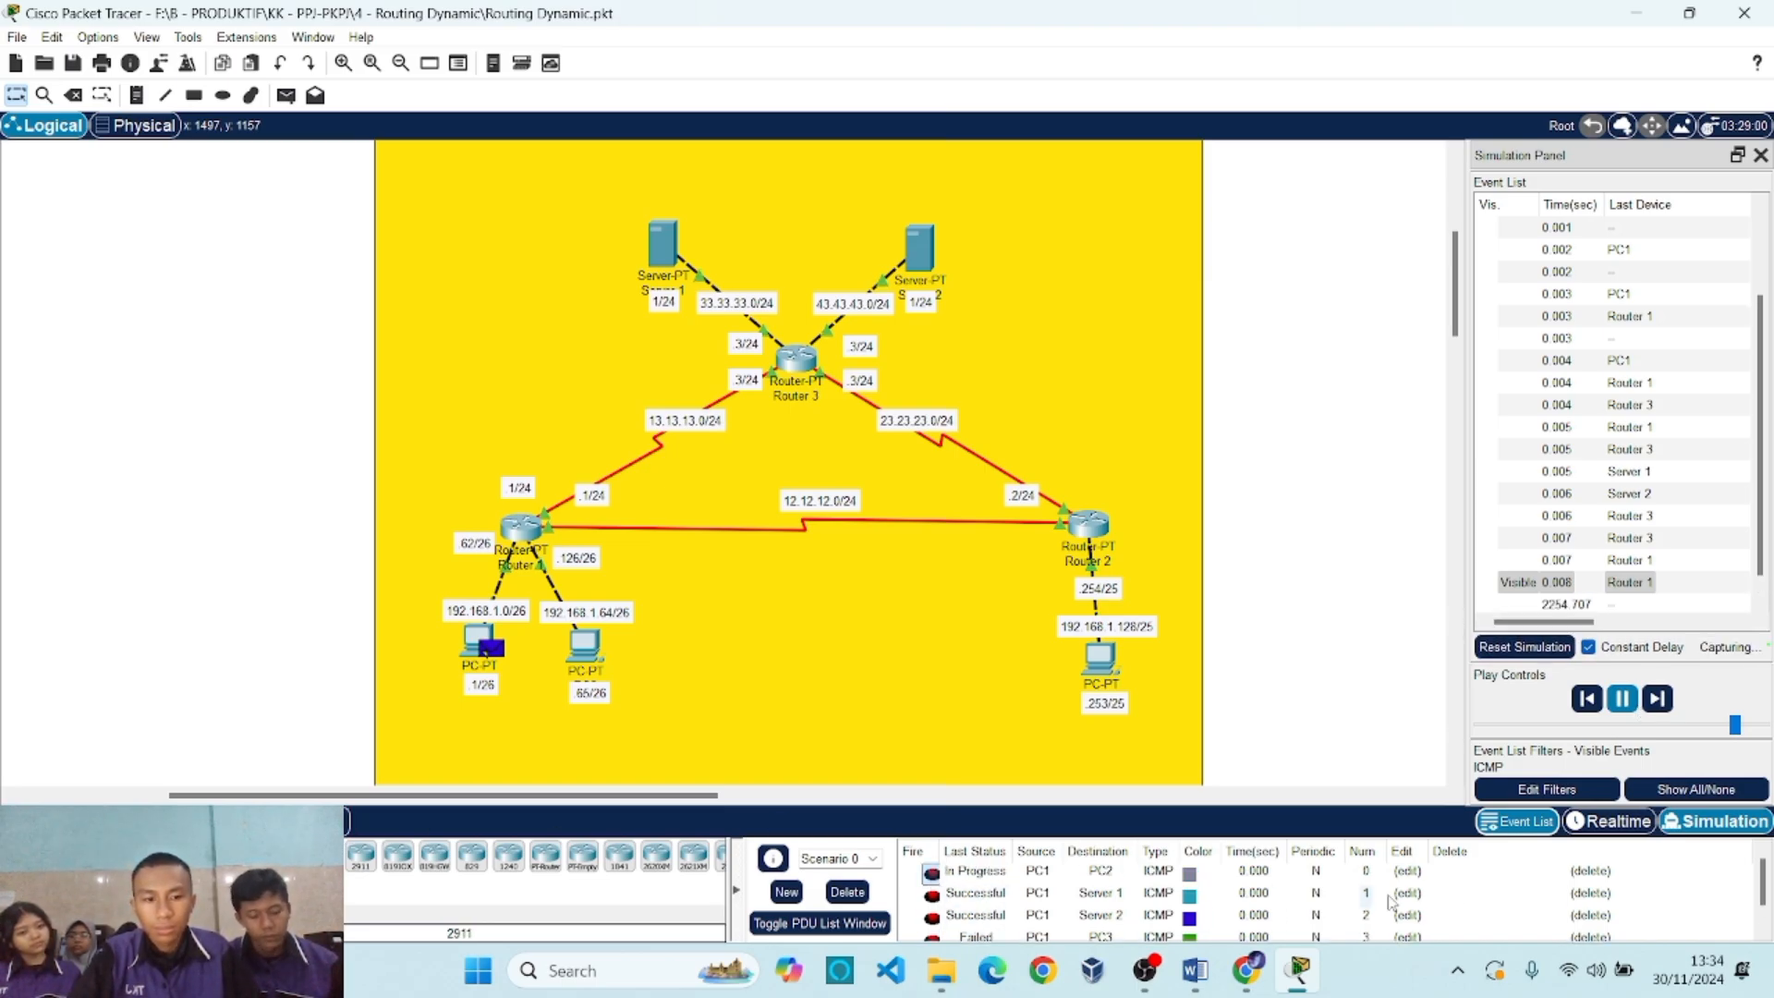
left_click(931, 873)
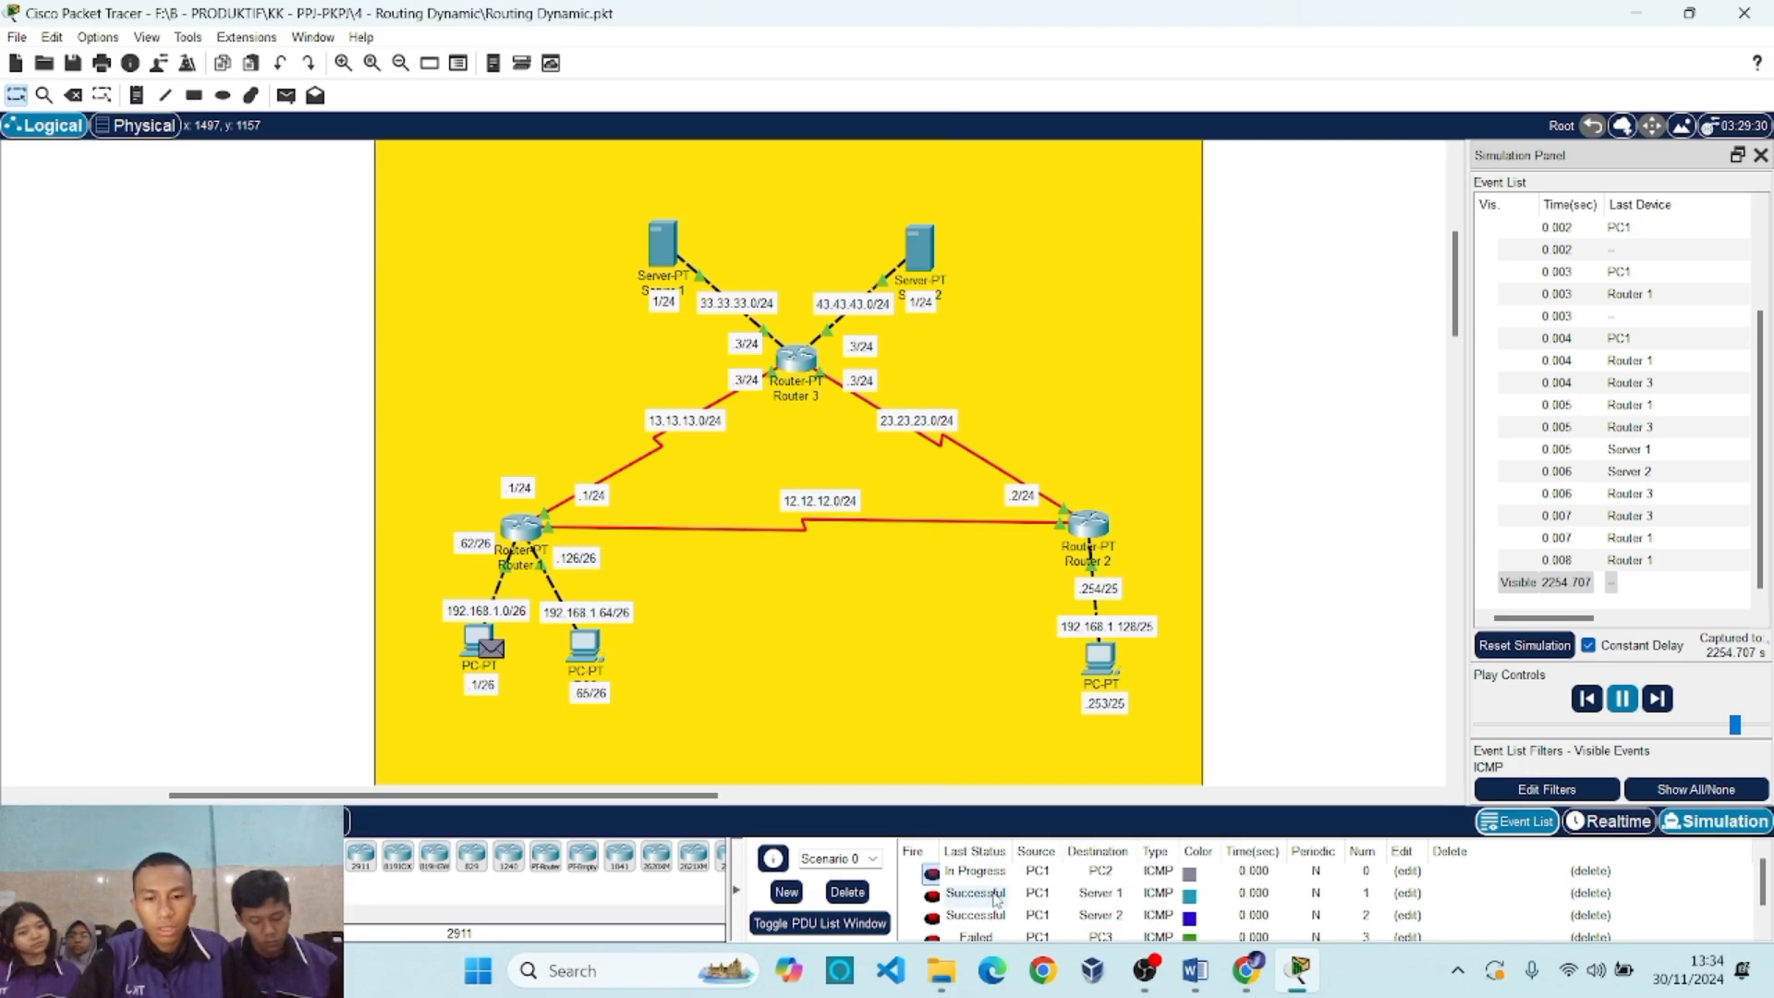
Delete the scenario's existing PDUs and add new simple PDUs from PC1 to PC2 and to Server 1.
left_click(861, 898)
key("p")
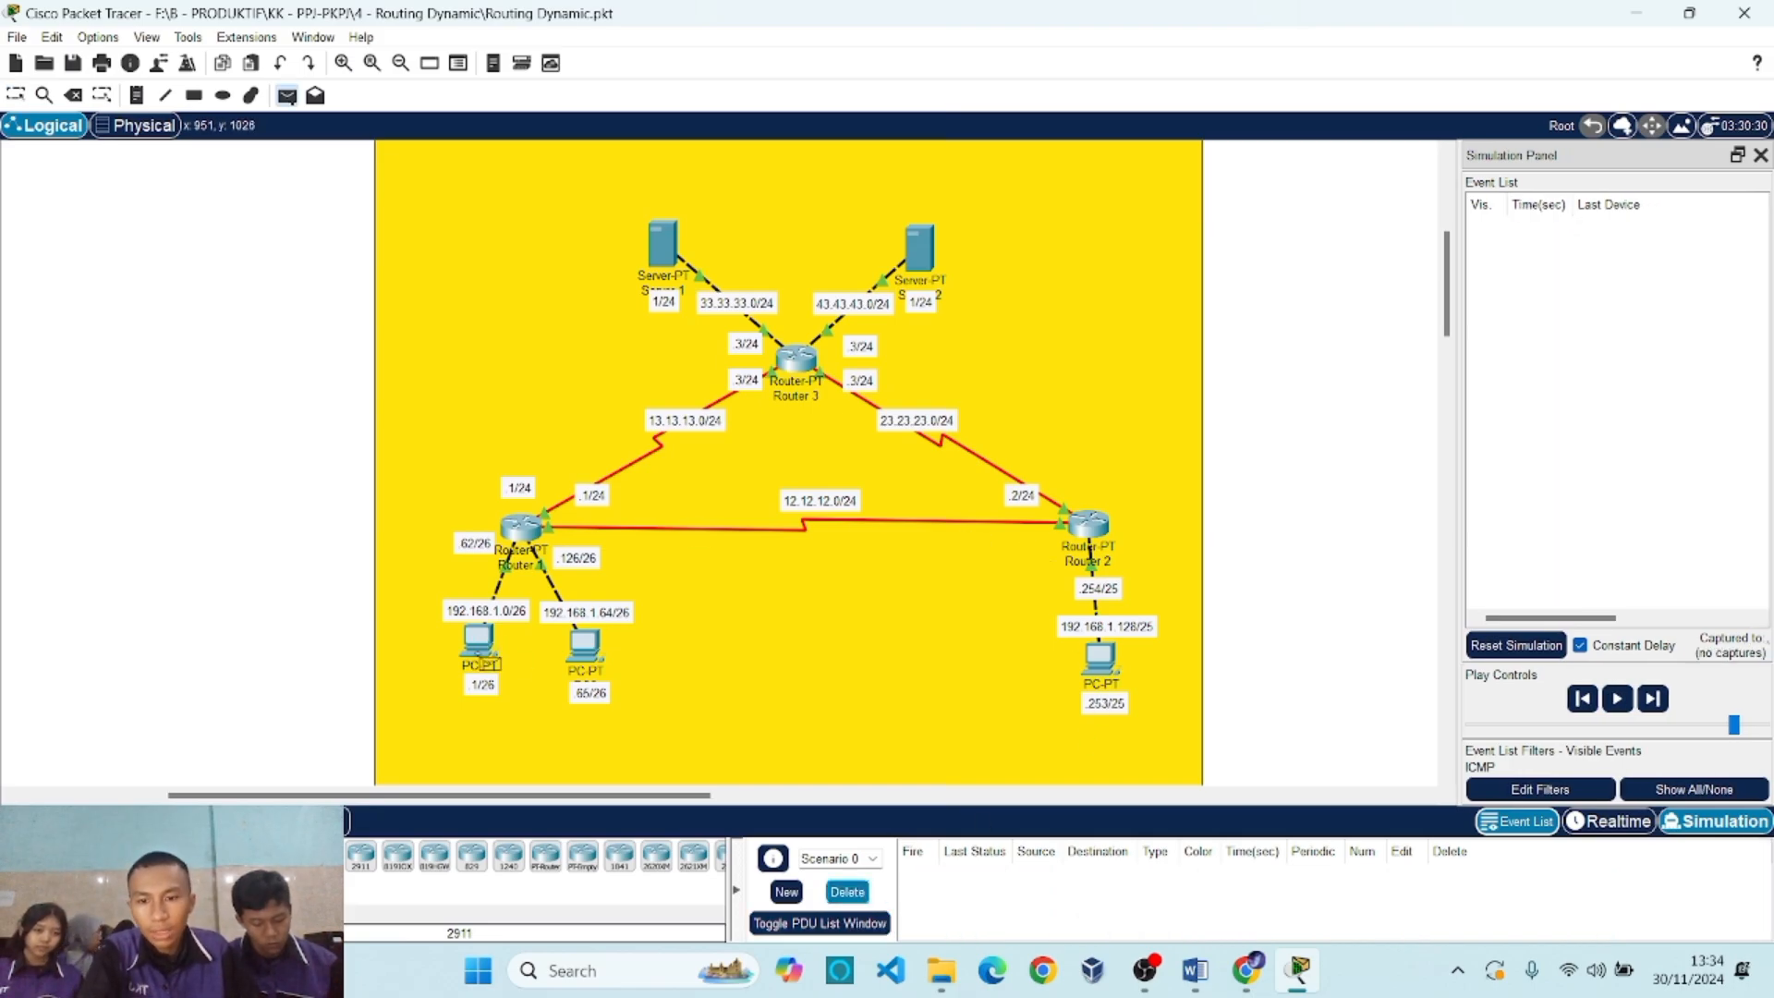
left_click(486, 652)
left_click(588, 646)
key("p")
left_click(488, 641)
left_click(661, 248)
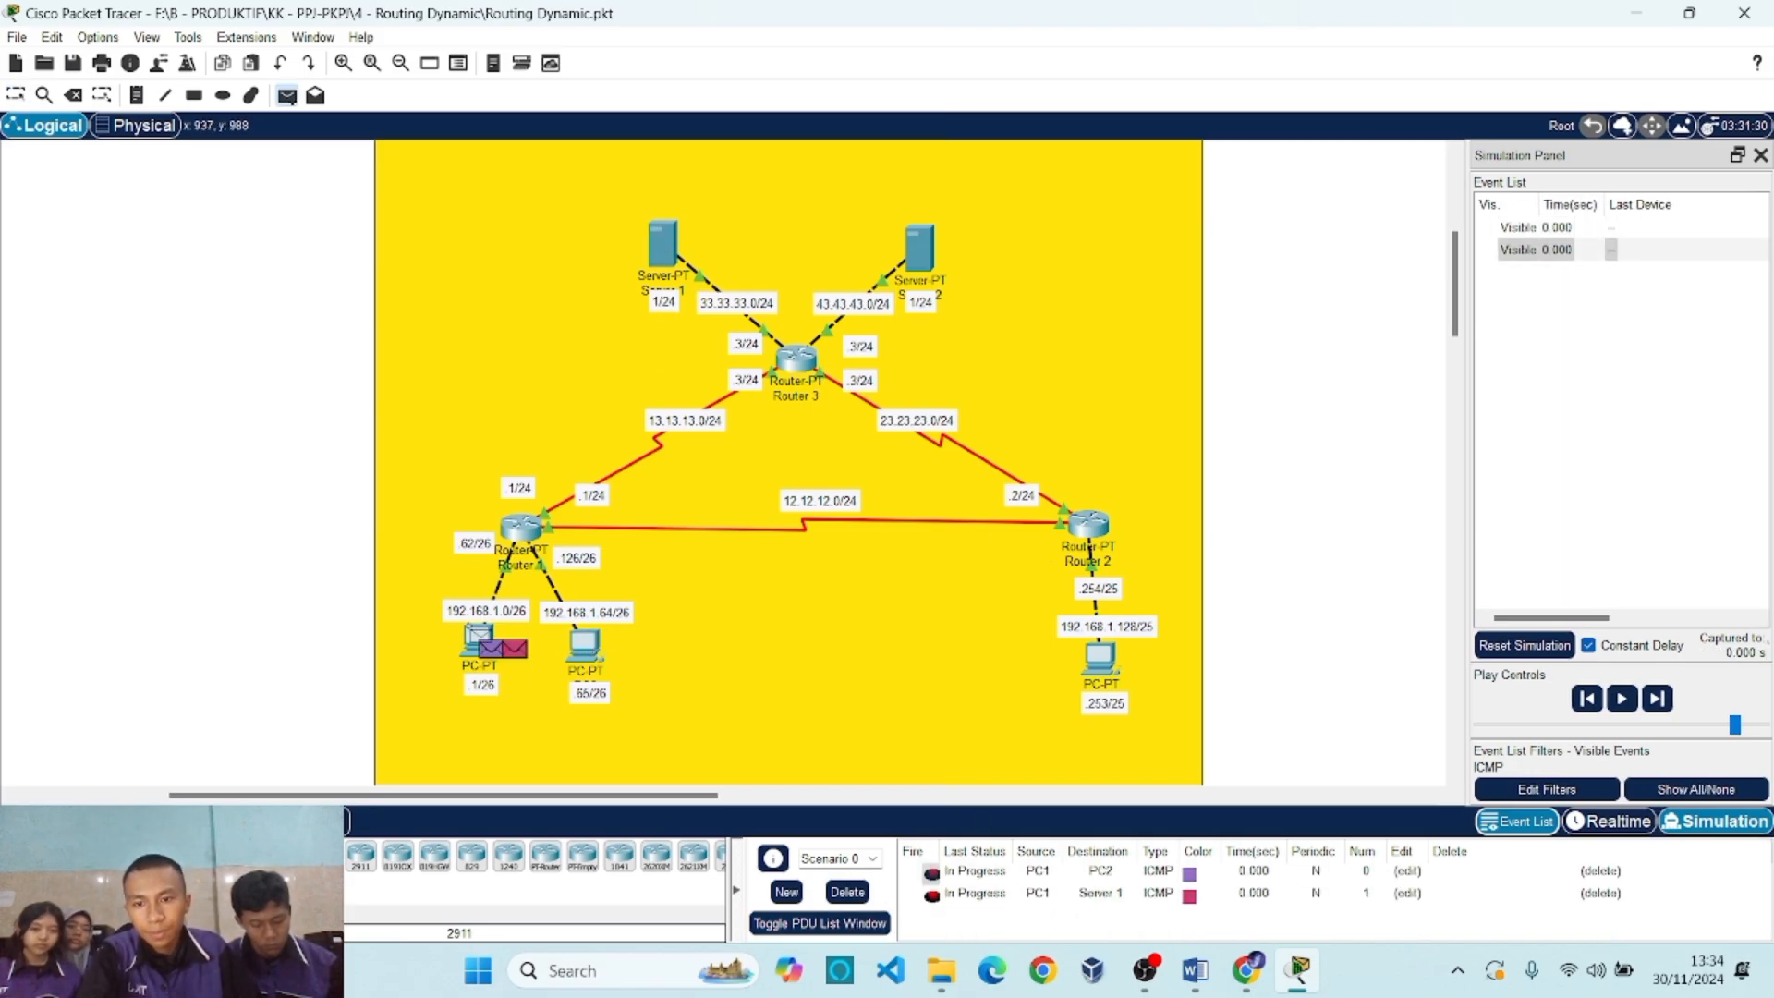
Add simple PDUs from PC1 to Server 2 and from PC1 to PC3.
key("p")
left_click(488, 642)
left_click(918, 248)
key("p")
left_click(488, 642)
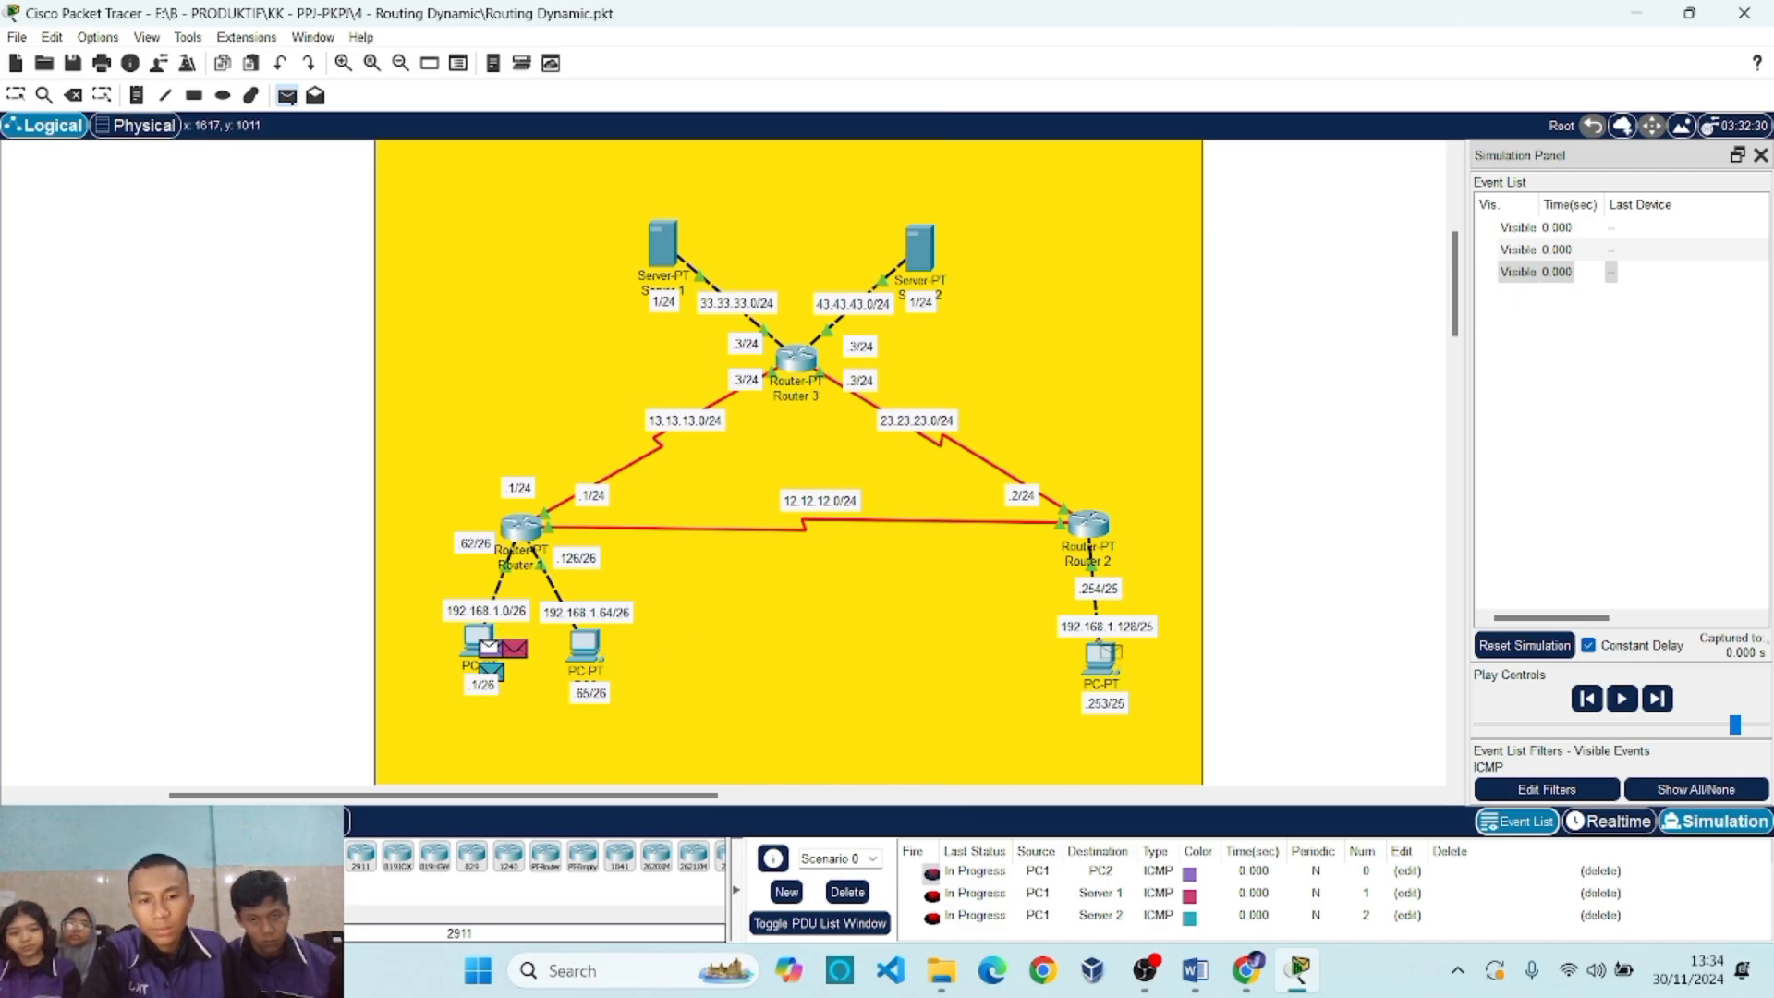
left_click(1100, 654)
Play the simulation and check the status of all PDUs sent from PC1.
left_click(1621, 699)
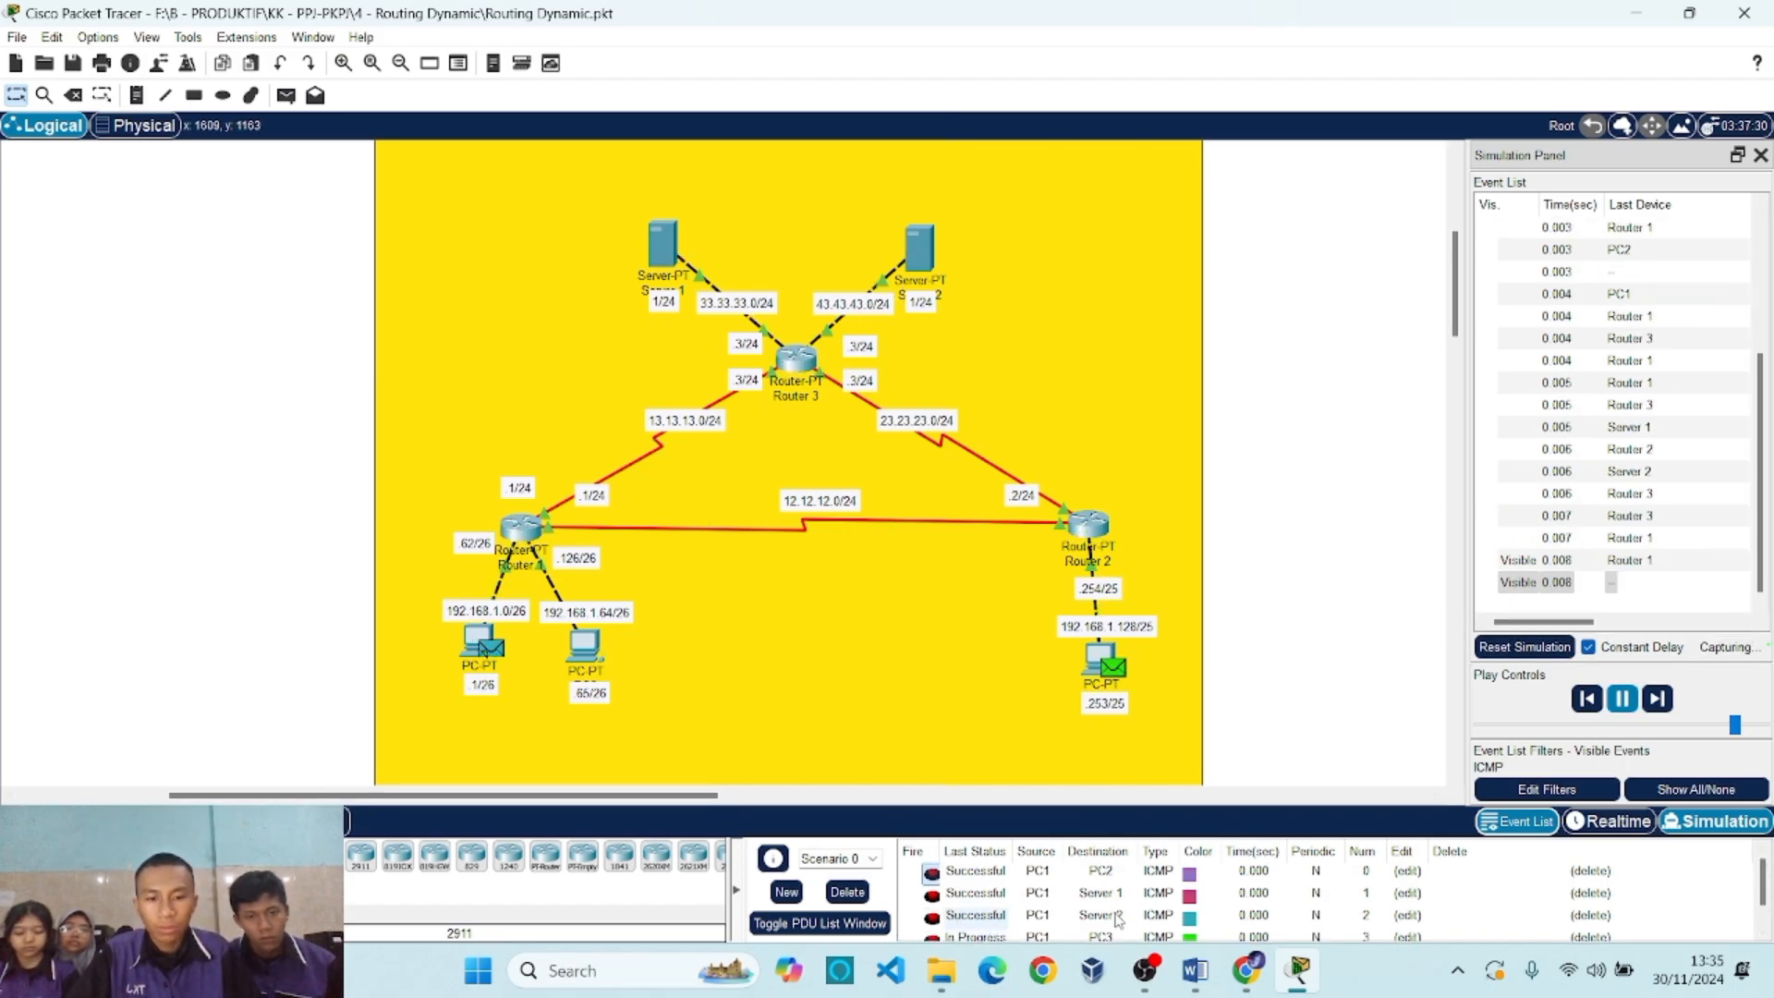
scroll(997, 896, "down", 1)
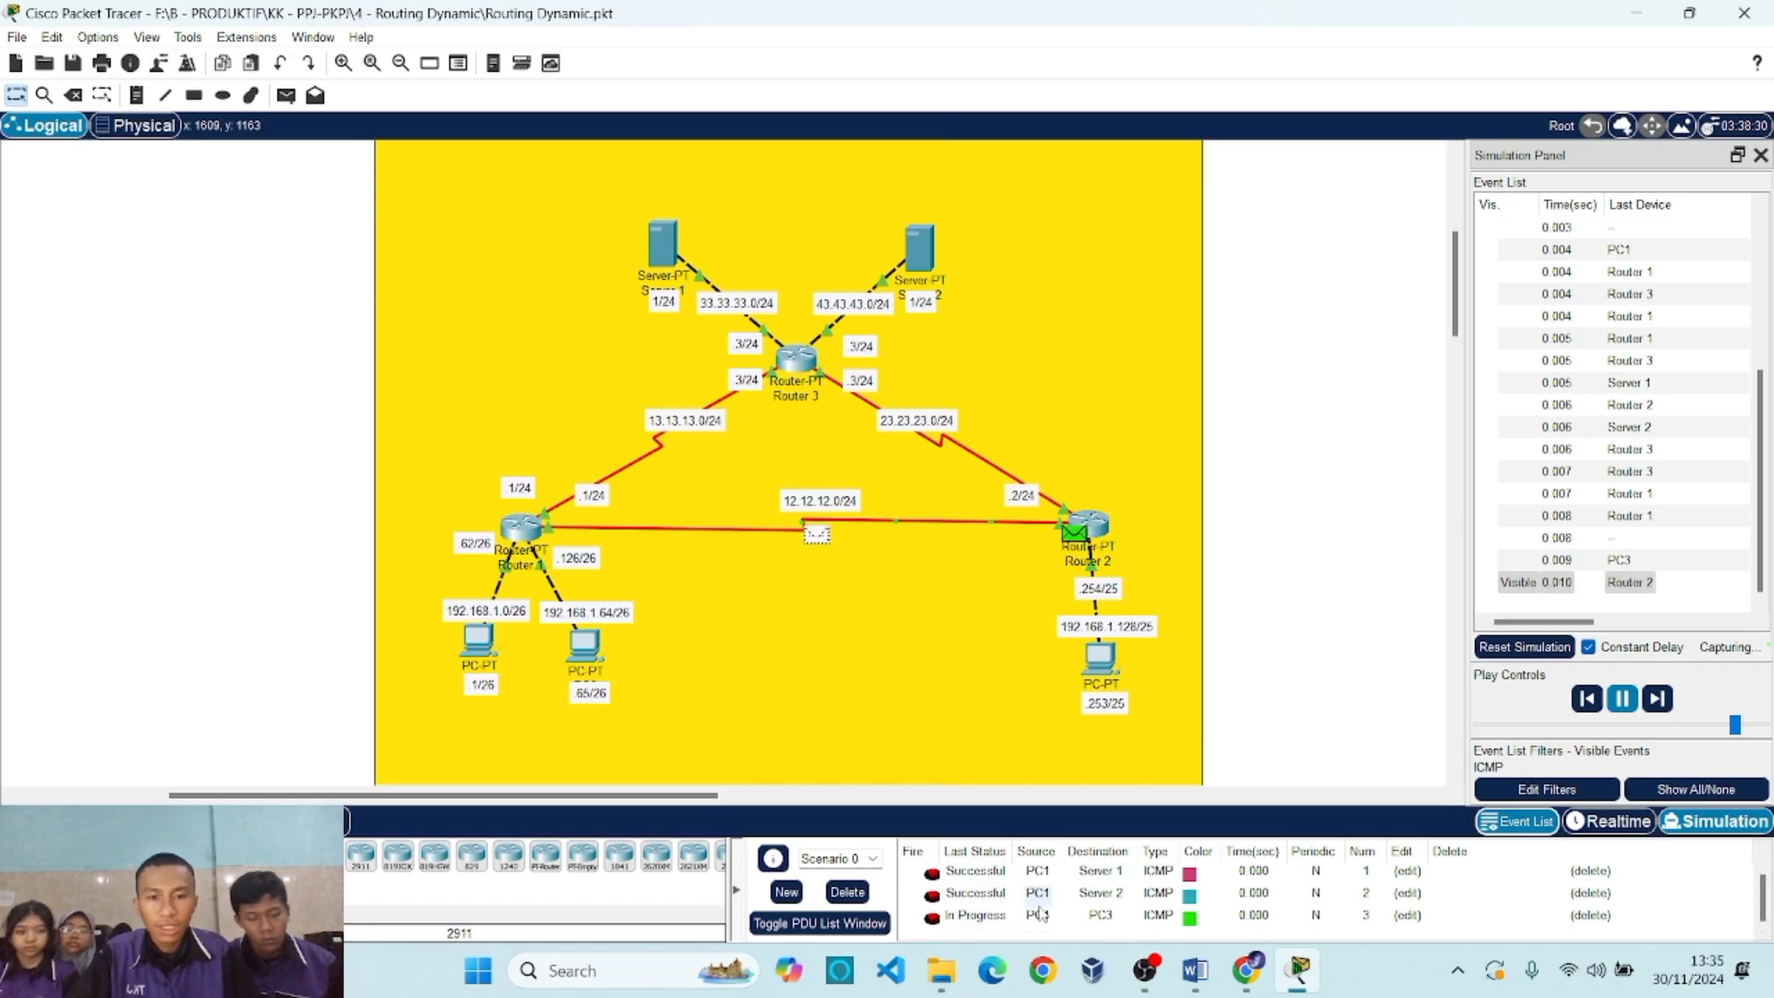
scroll(988, 910, "up", 1)
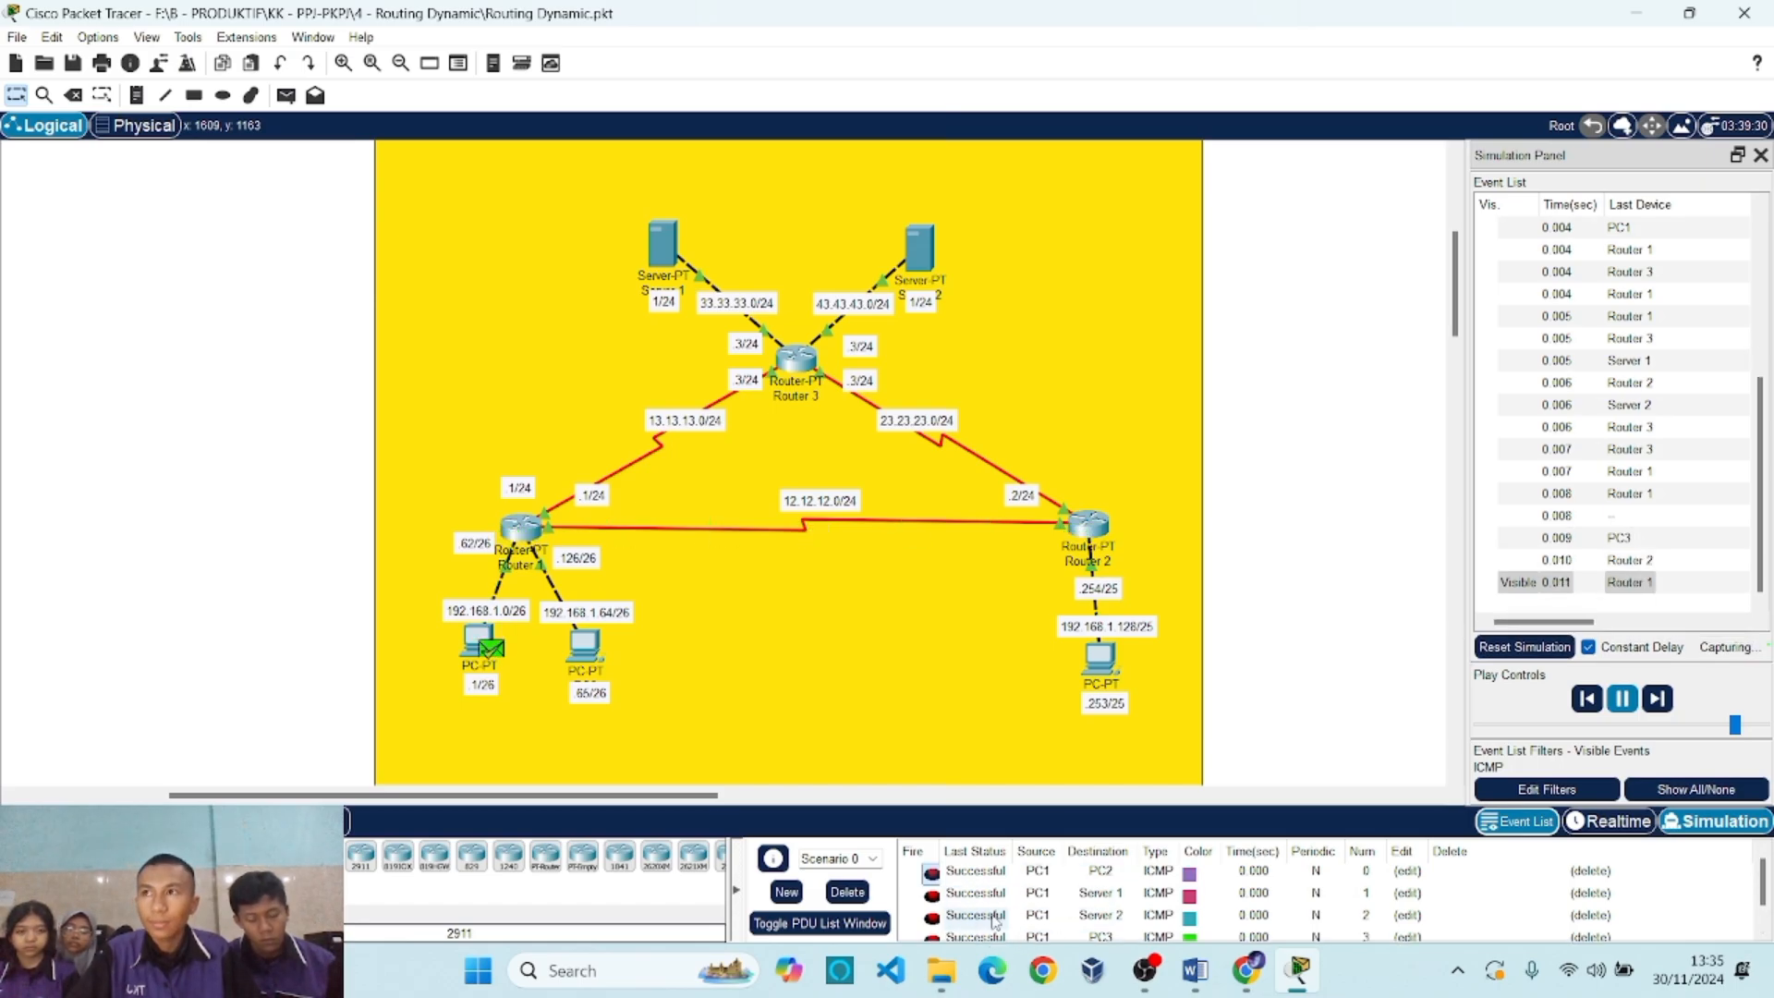
Replace the scenario's PDUs with simple PDUs from Server 1 to PC1, PC2, Server 2 and PC3, and play the simulation.
left_click(849, 894)
key("p")
left_click(663, 245)
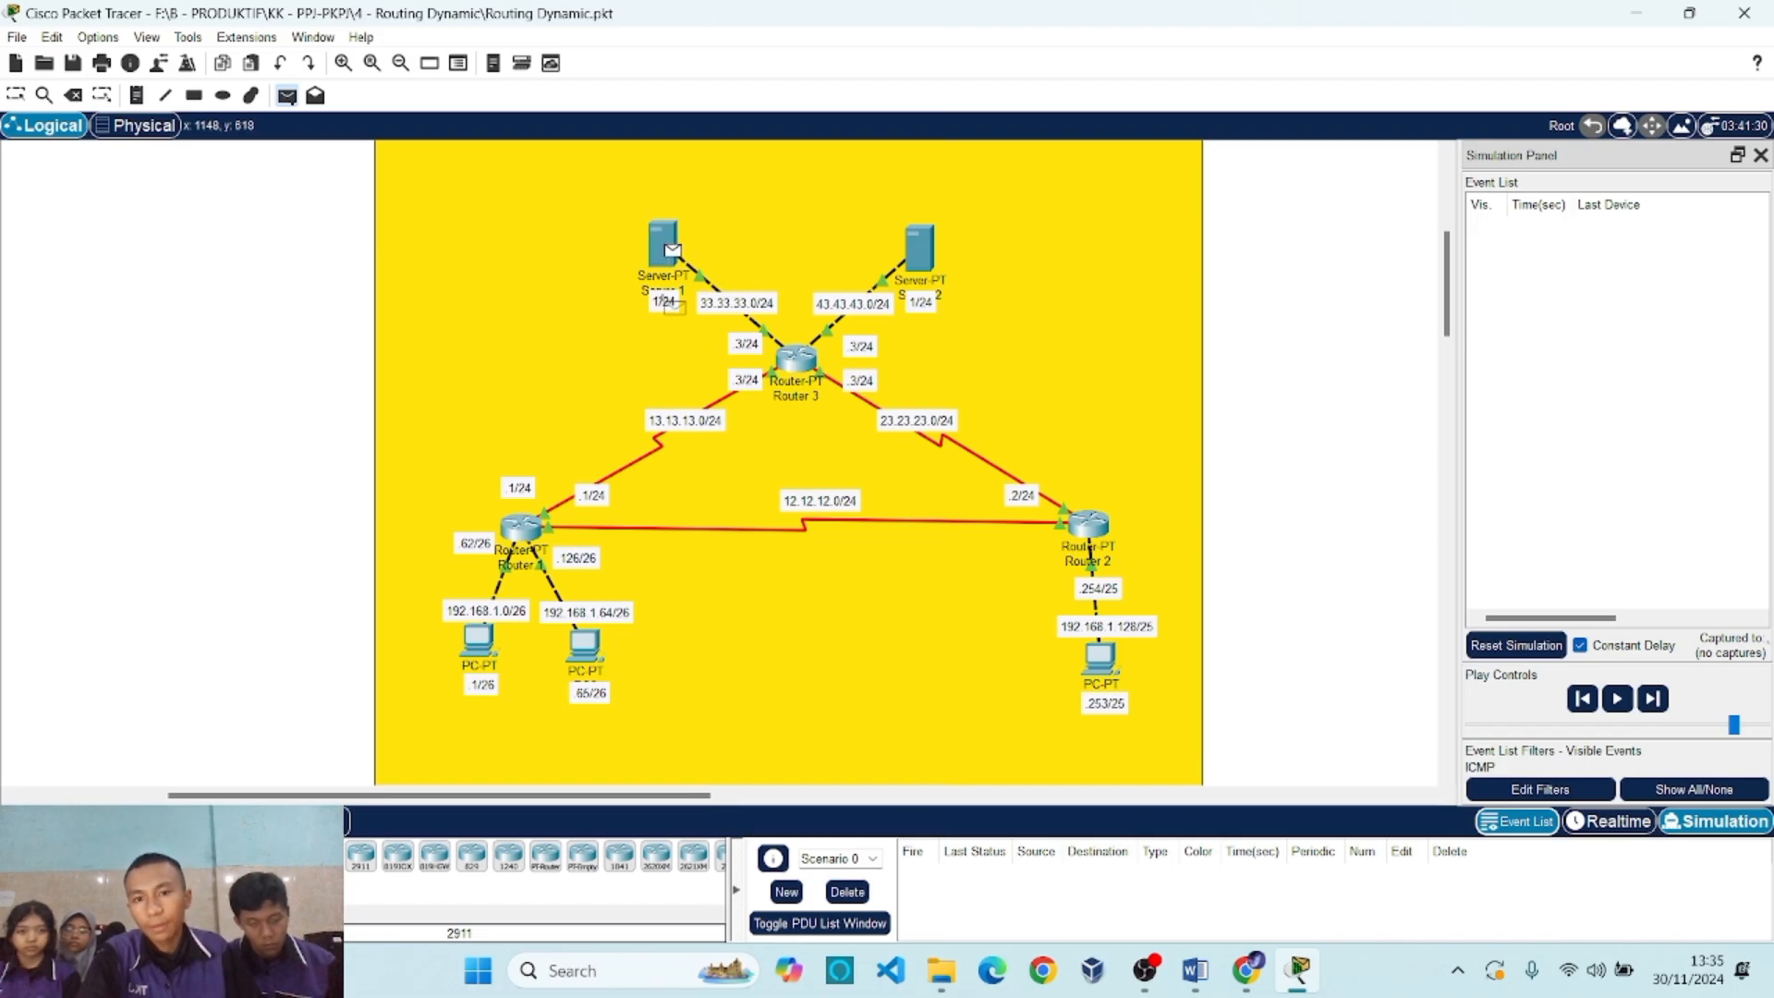
left_click(477, 637)
left_click(664, 245)
left_click(585, 643)
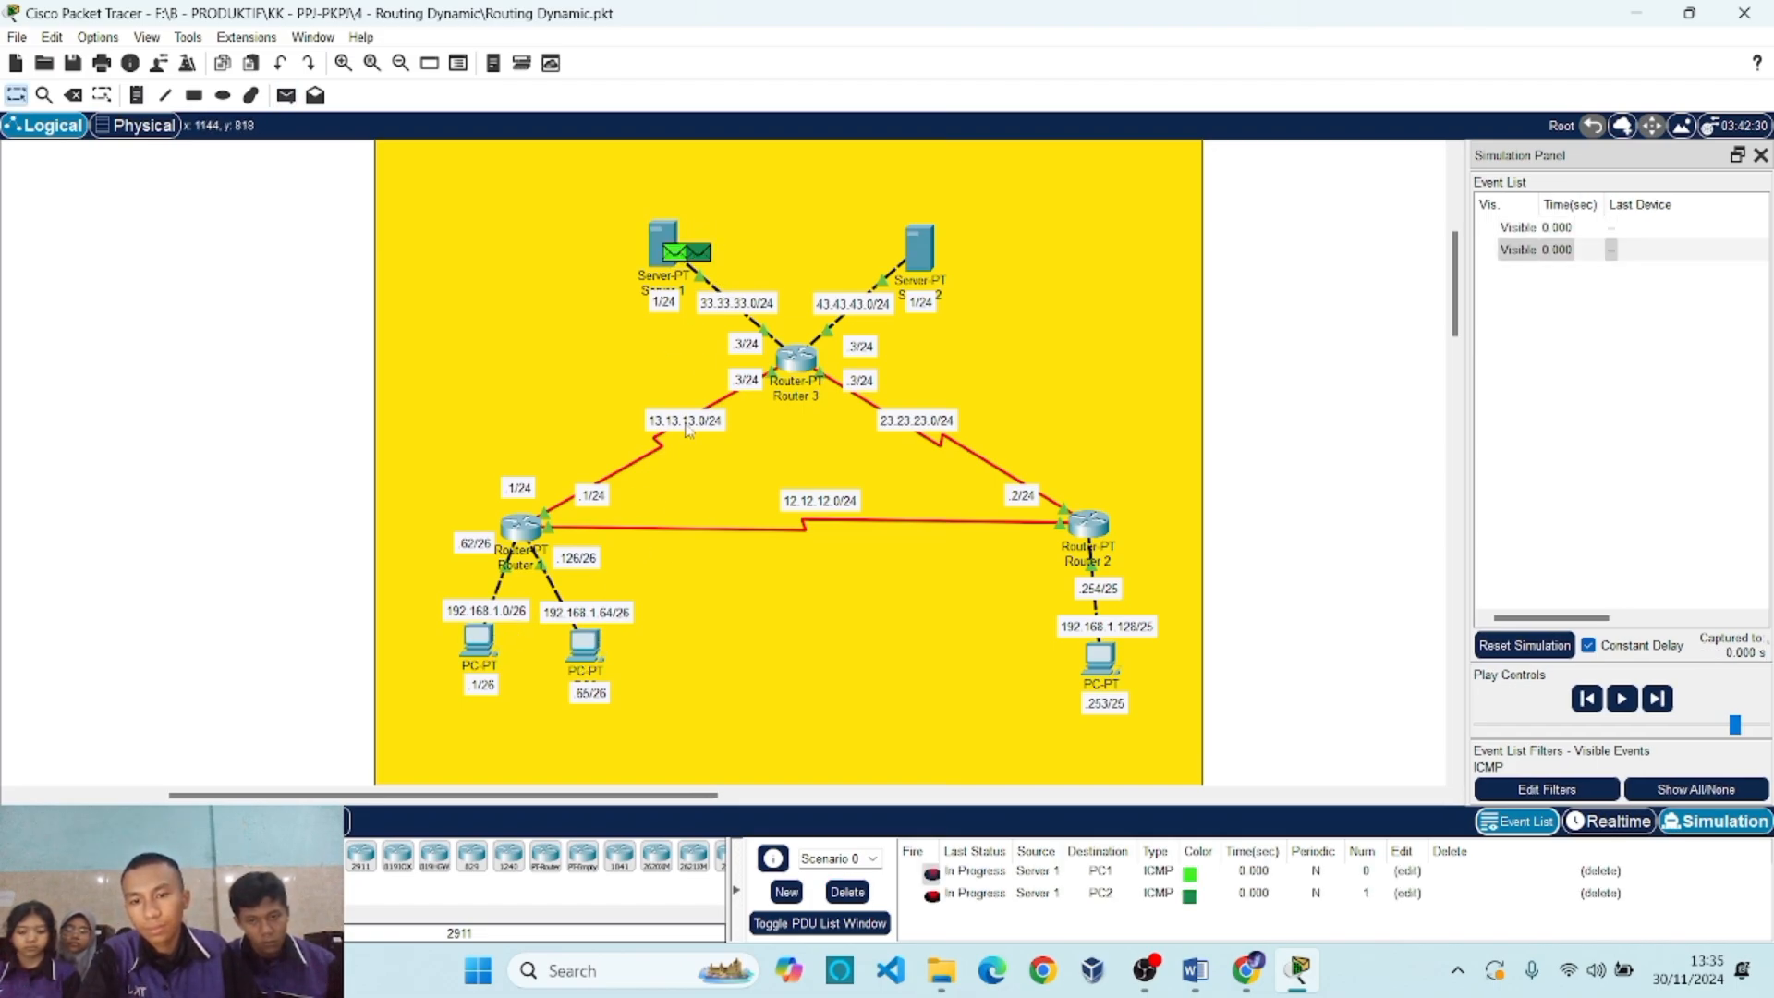
left_click(919, 246)
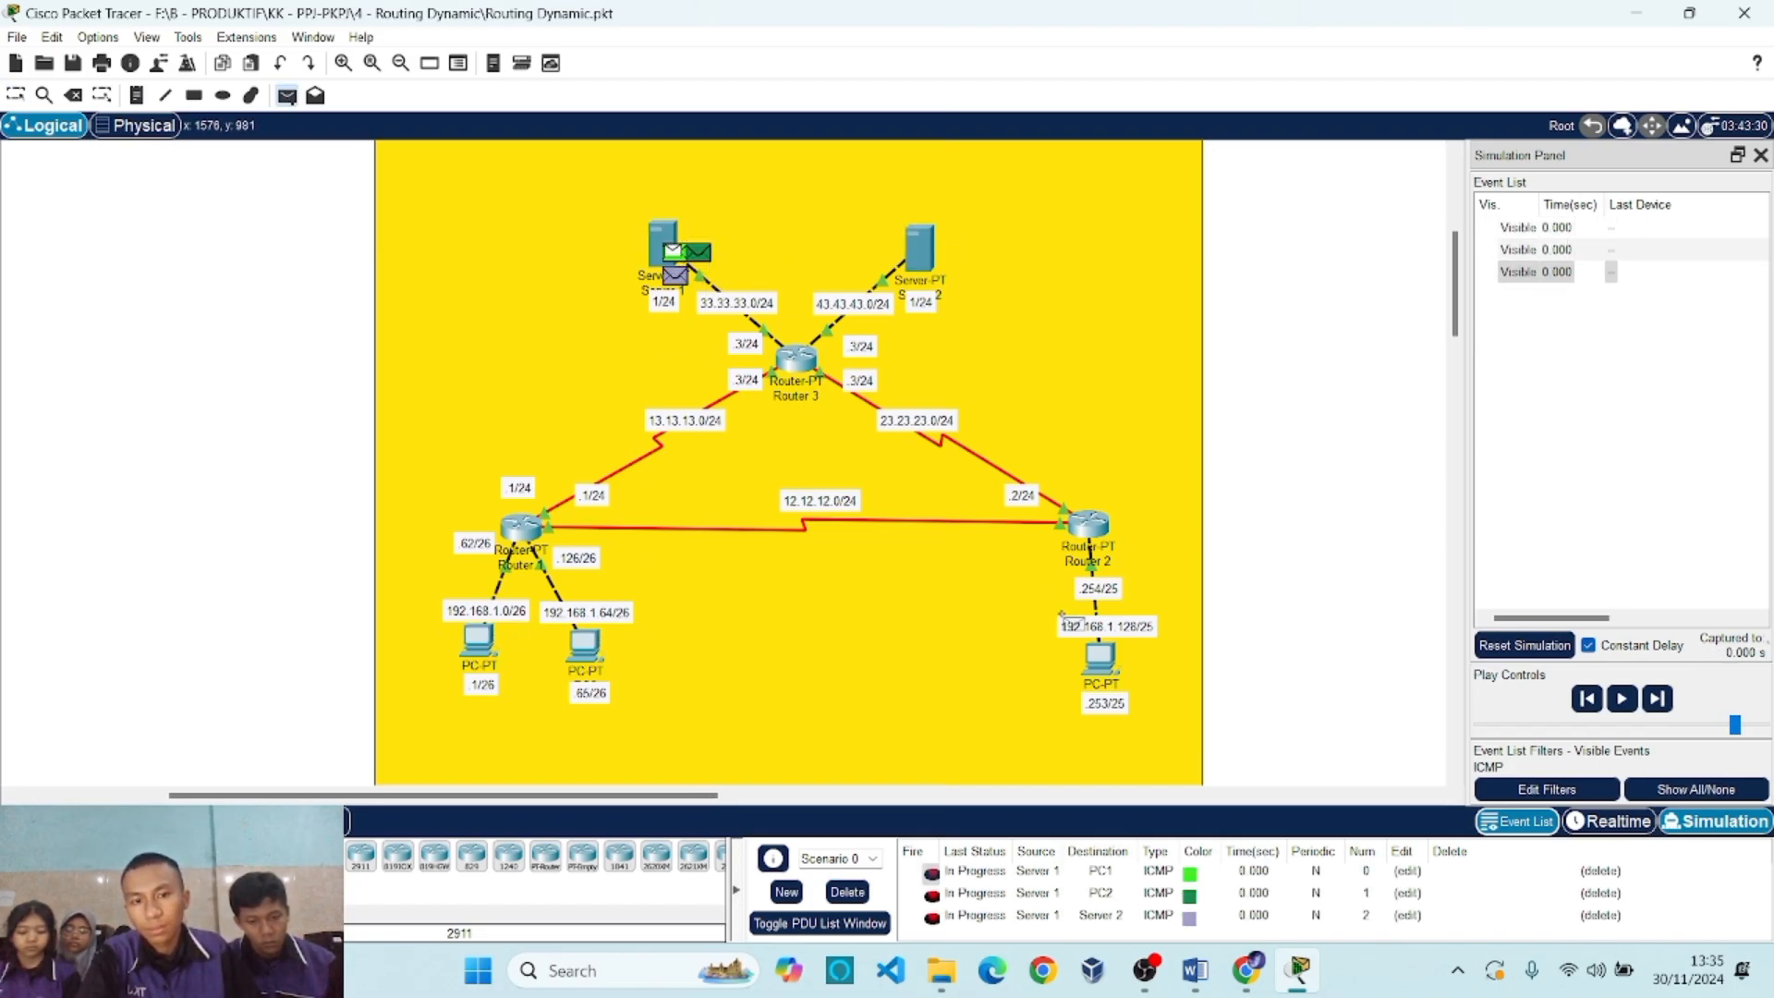
left_click(1099, 658)
key("Escape")
left_click(1621, 699)
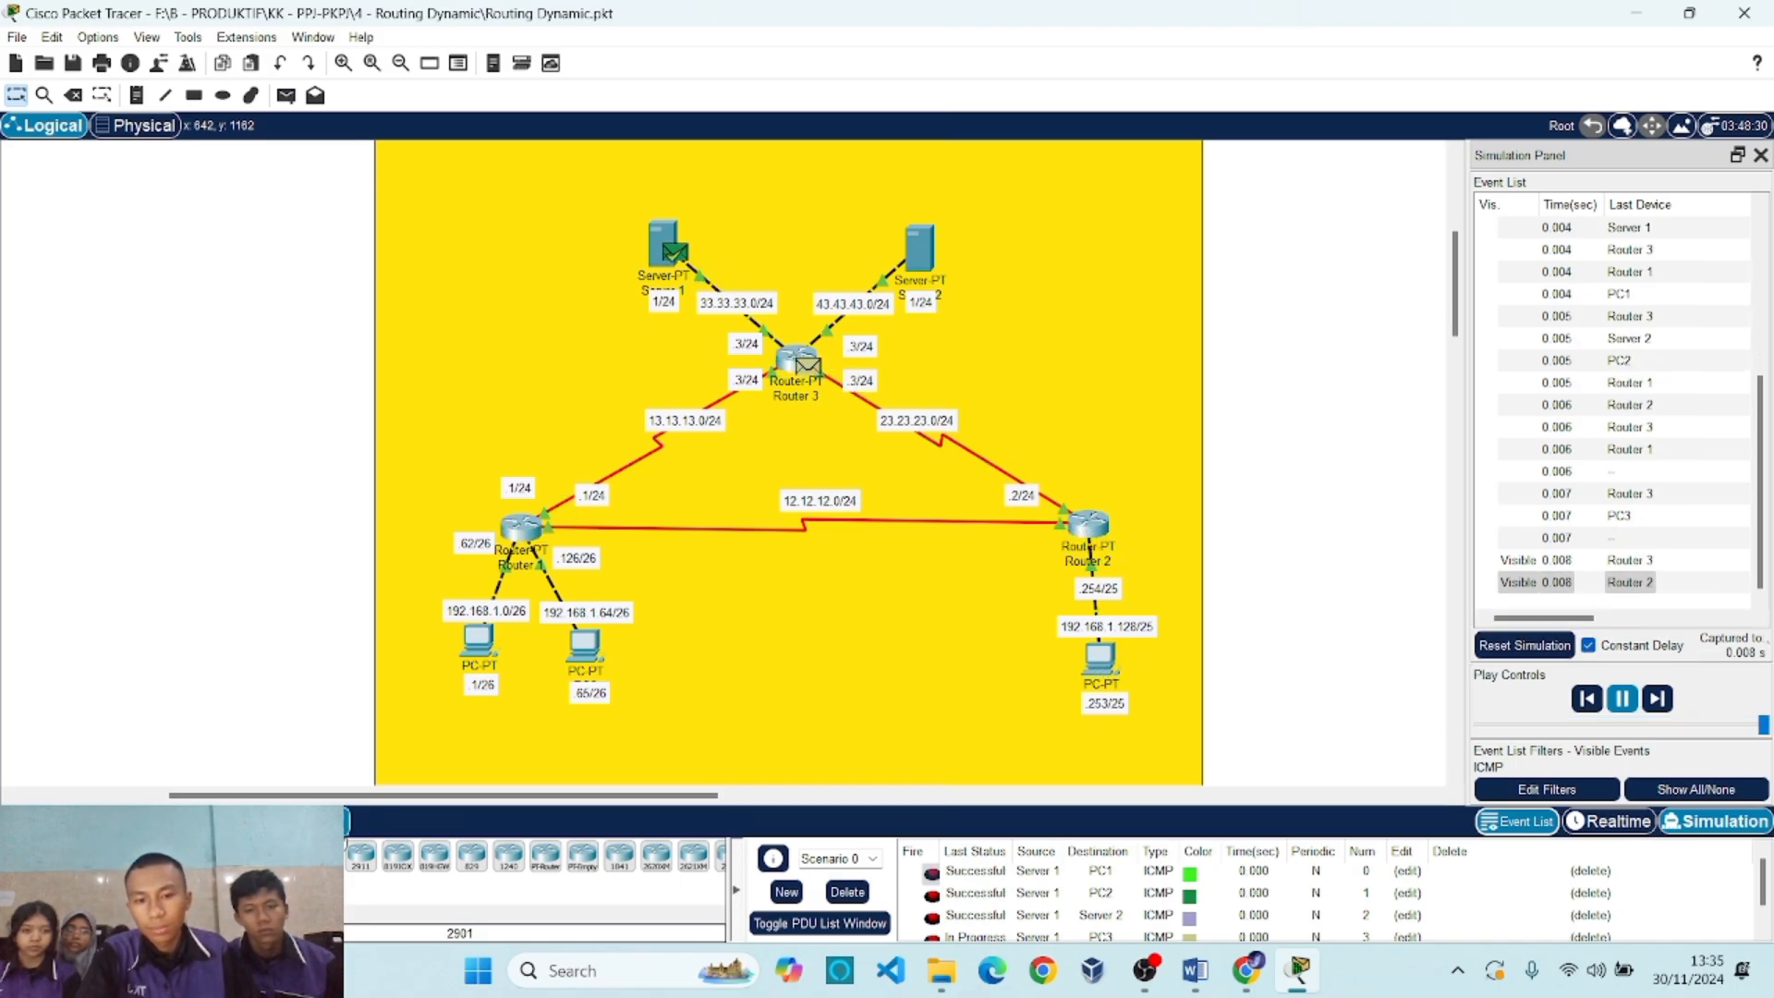
Simulate simple PDUs from Server 1 to Server 2, PC1, PC2 and PC3, clearing the scenario's PDU list before and after the run.
left_click(847, 891)
key("p")
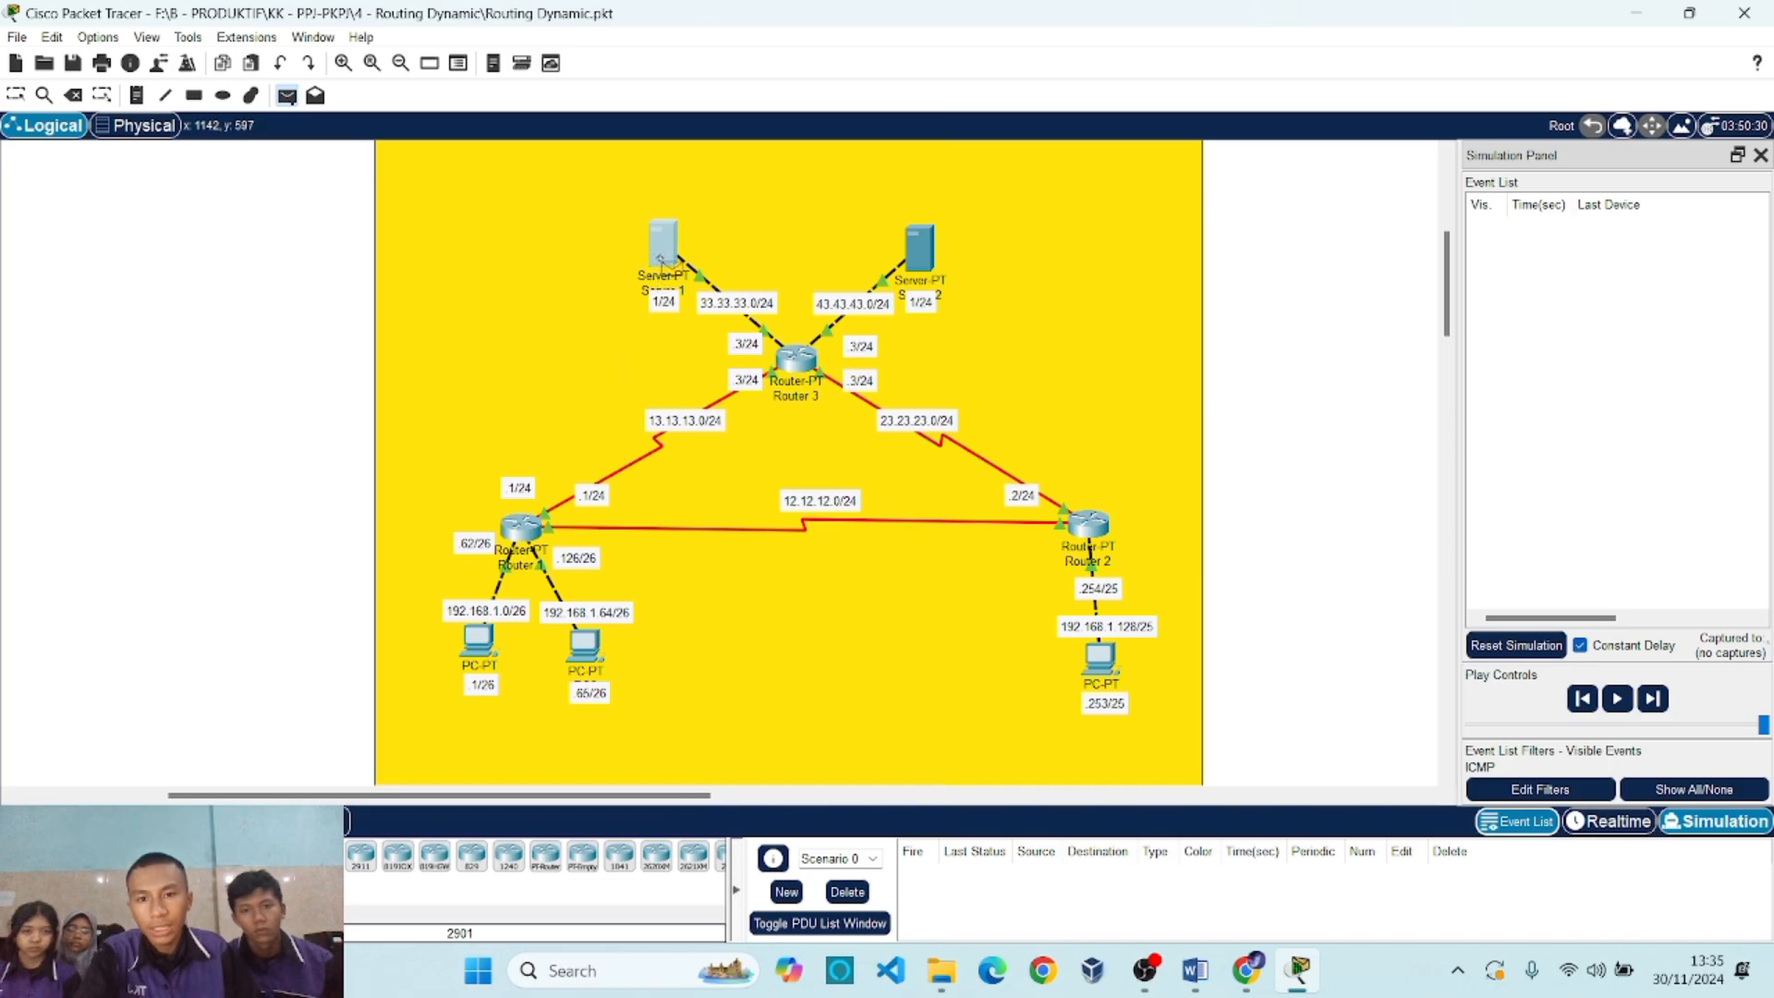
left_click(662, 244)
left_click(919, 247)
left_click(663, 245)
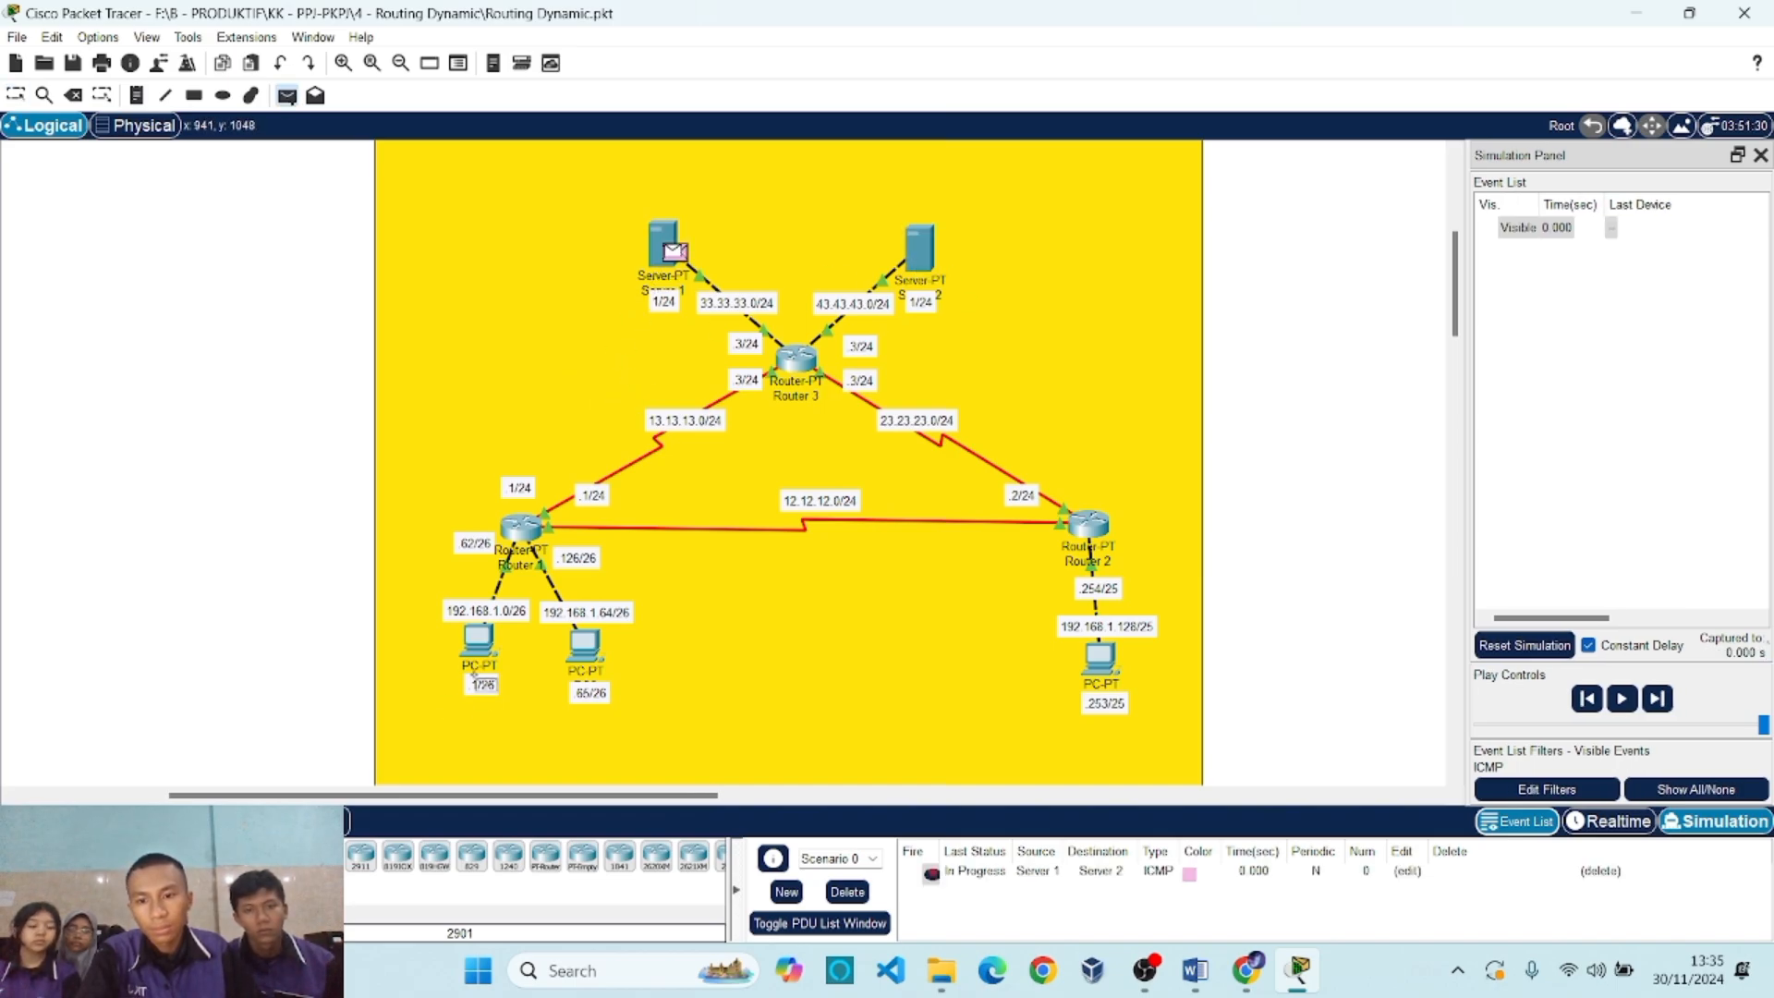
left_click(477, 637)
left_click(585, 642)
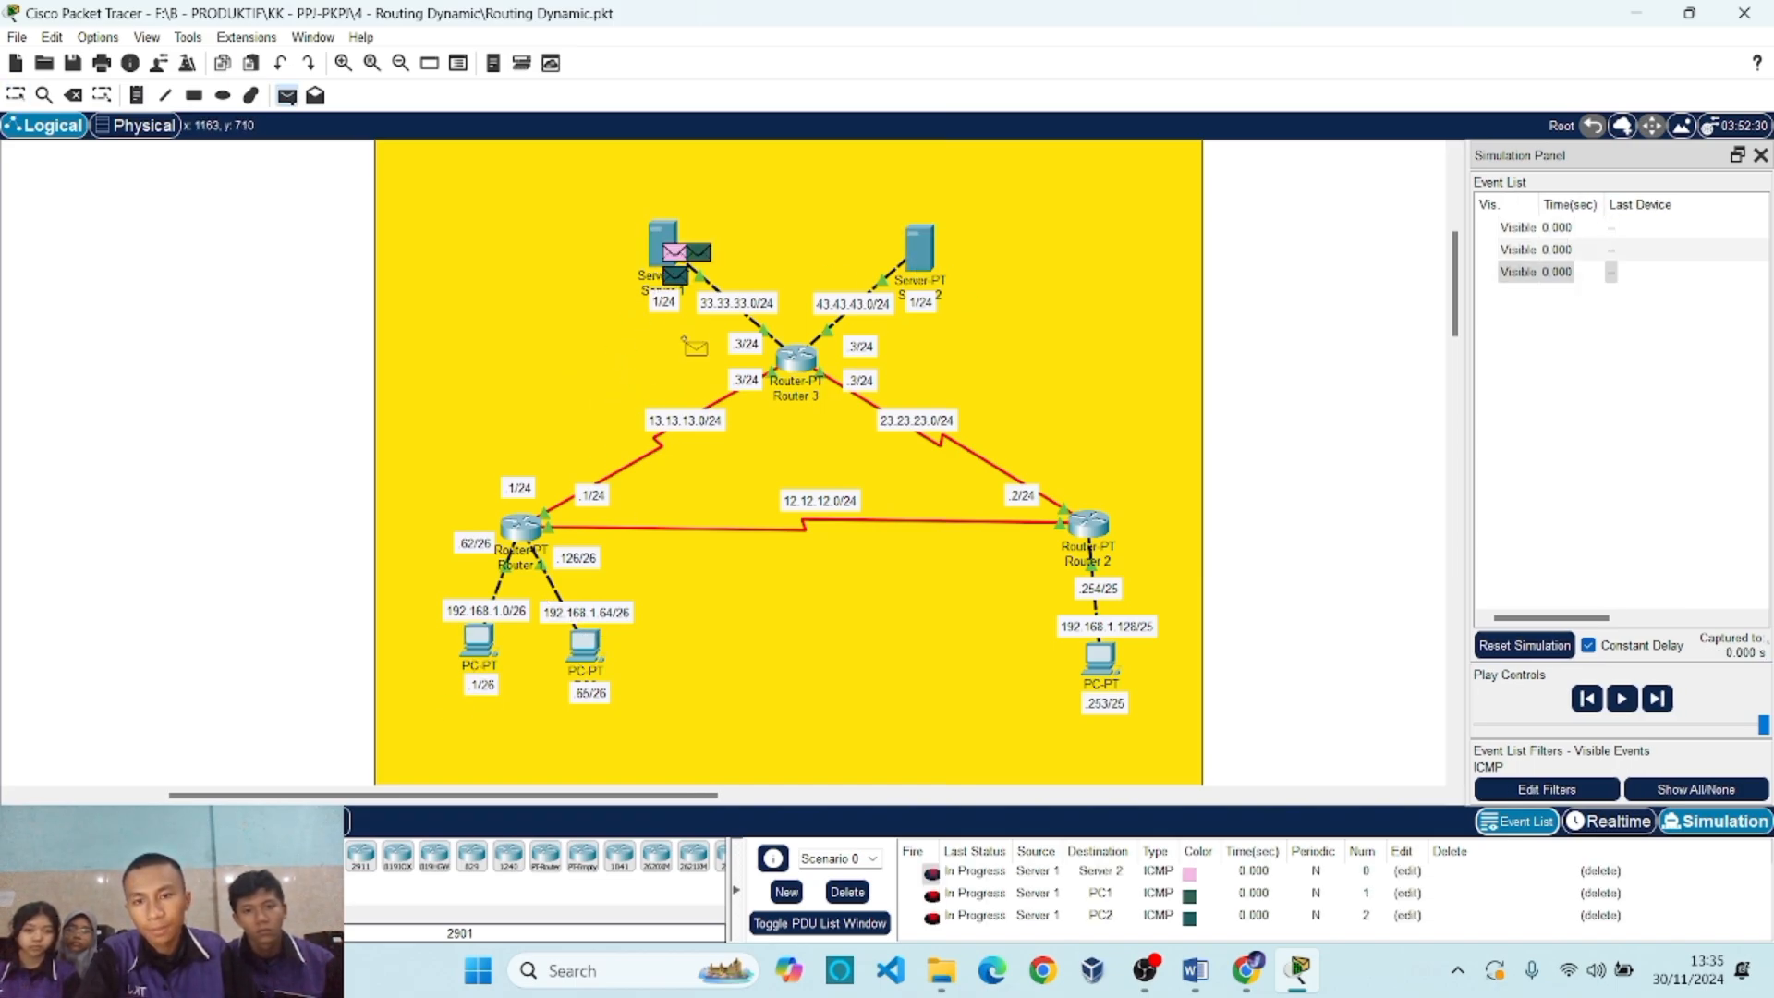
left_click(1115, 668)
left_click(1621, 697)
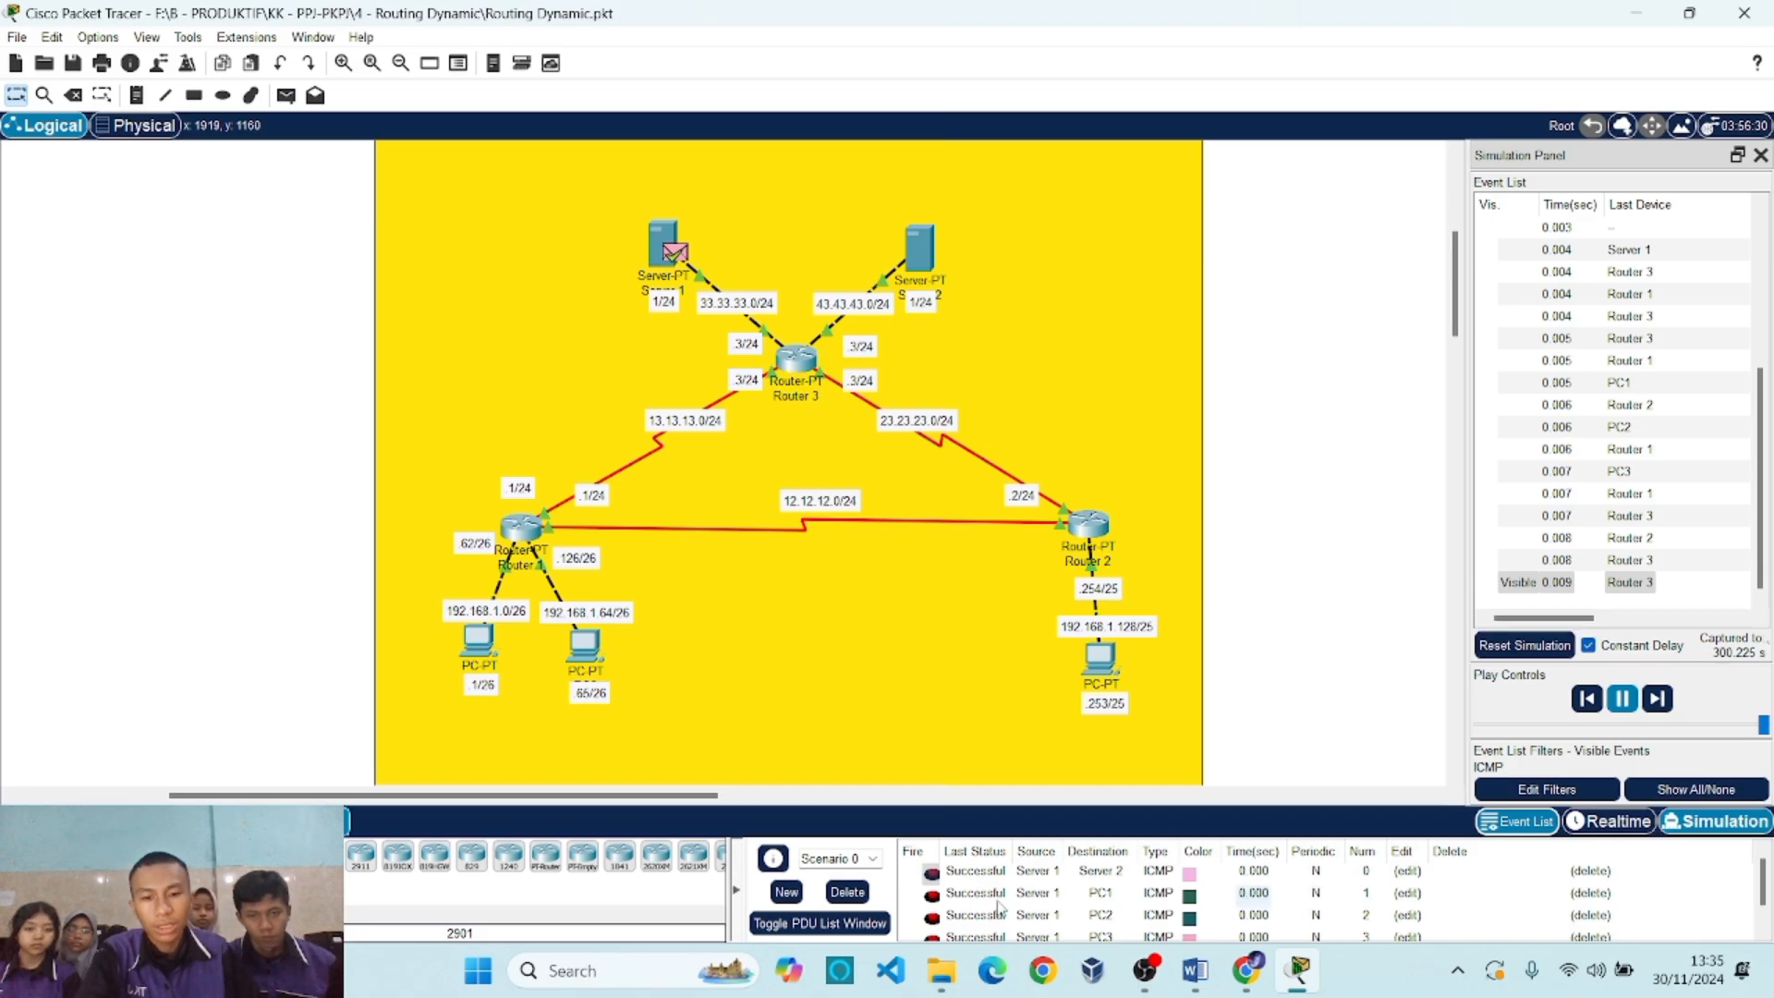
left_click(847, 892)
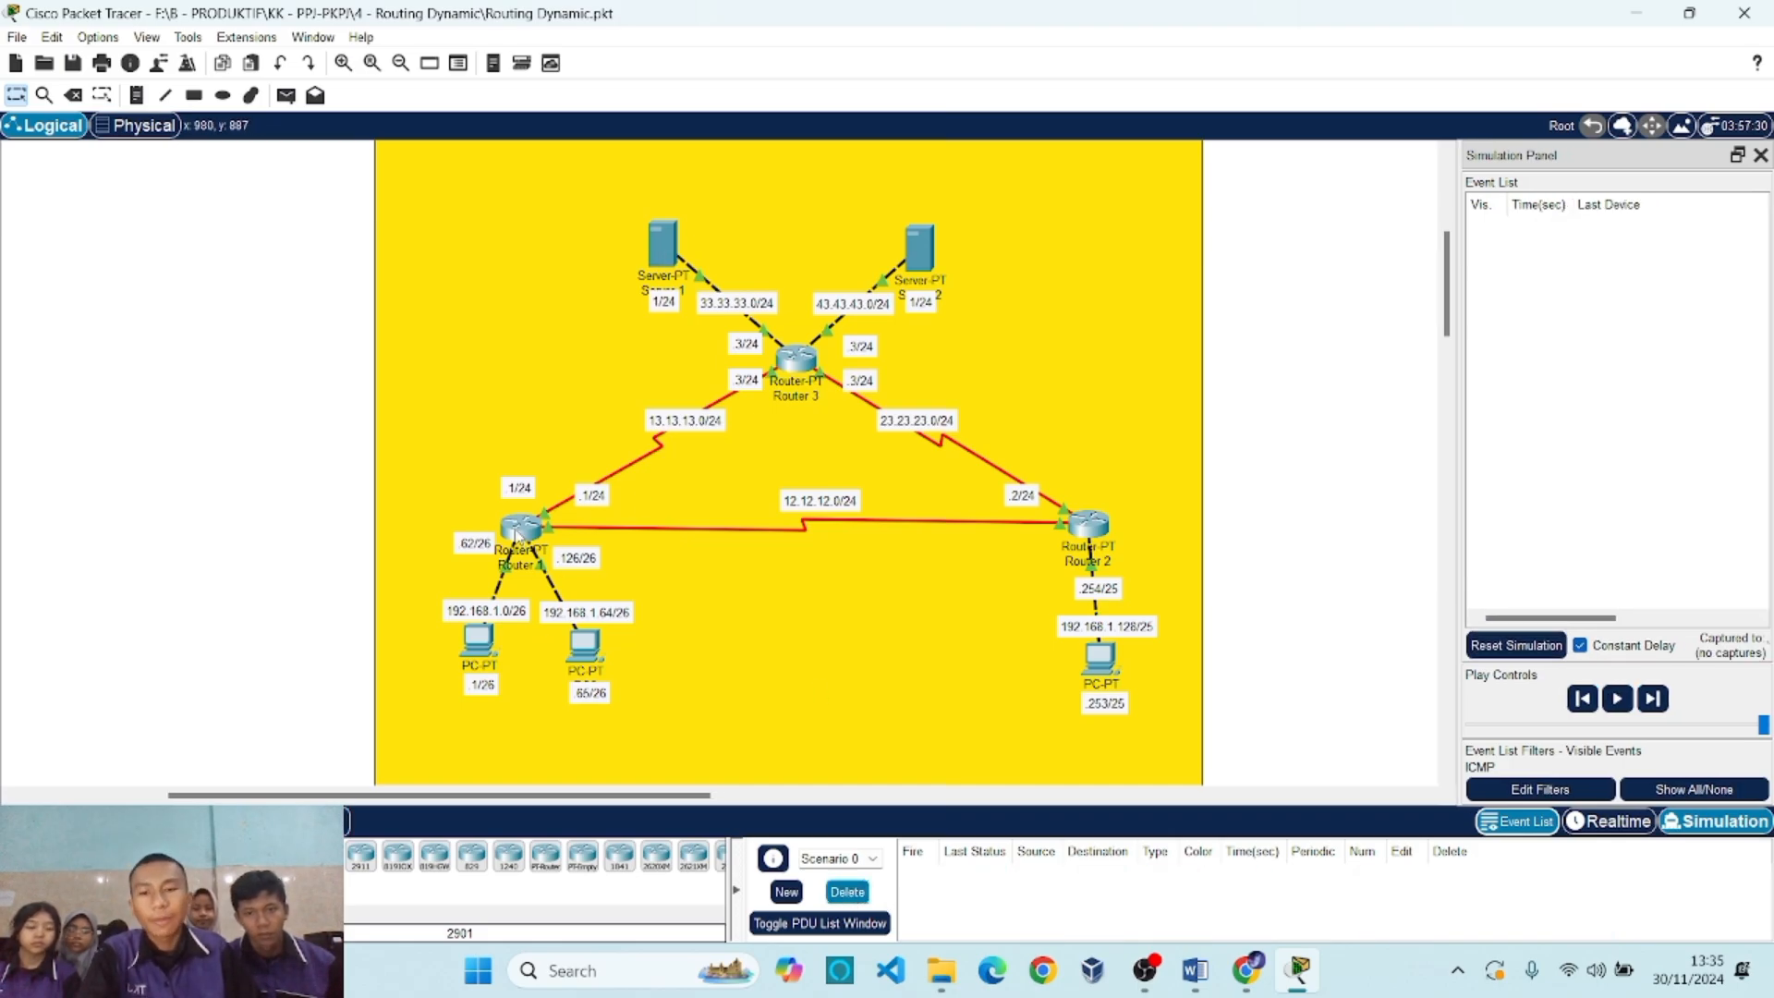
Review the IP settings of Router 1's FastEthernet0/0, FastEthernet1/0, Serial2/0 and Serial3/0 interfaces.
left_click(519, 531)
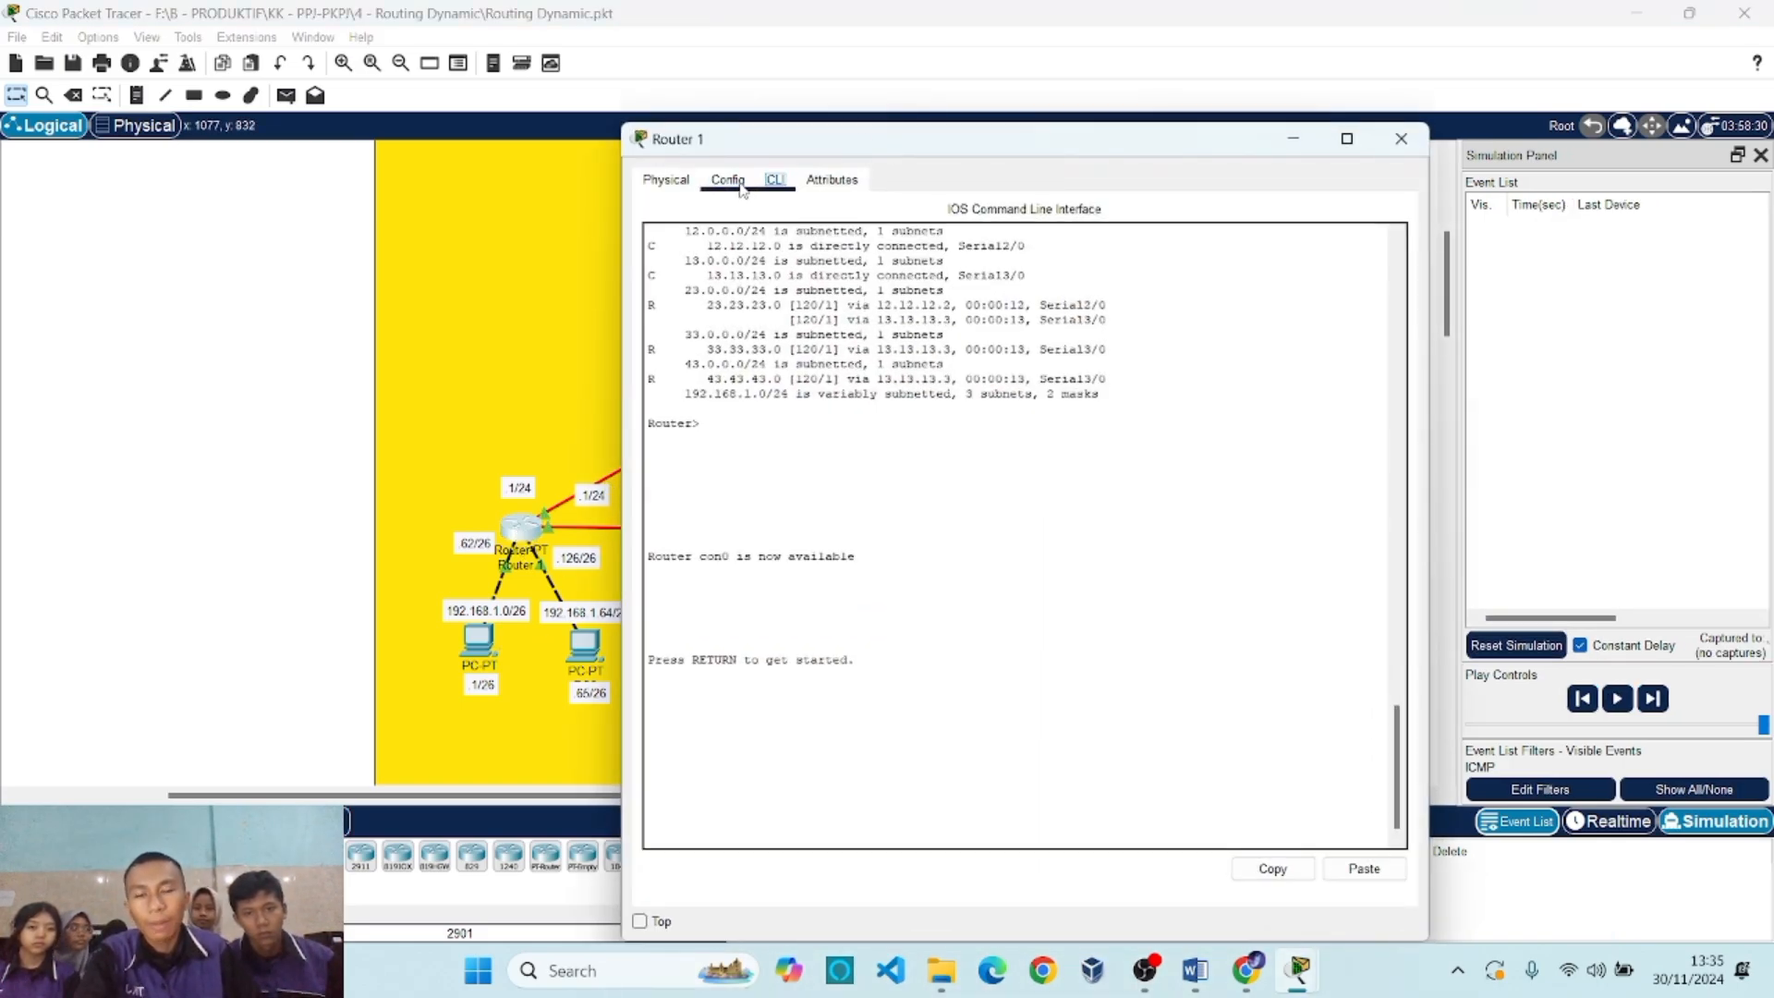
left_click(740, 188)
left_click_drag(763, 152, 1128, 126)
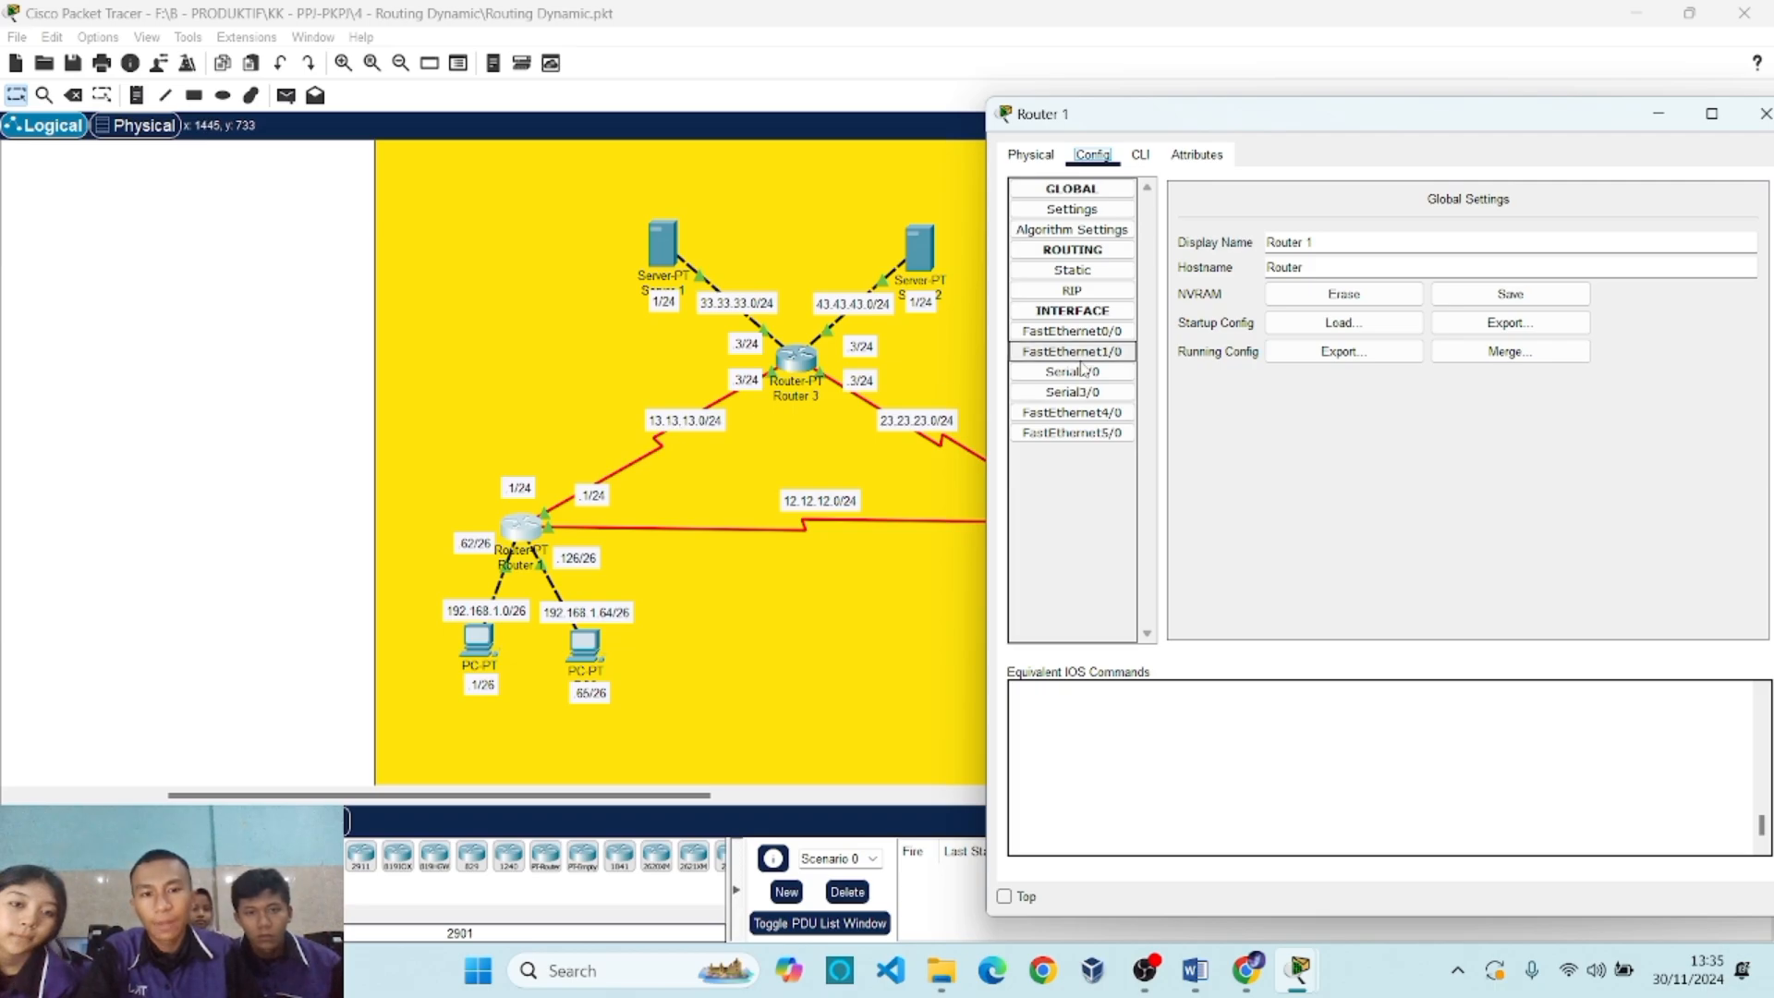
left_click(1071, 331)
left_click(1084, 350)
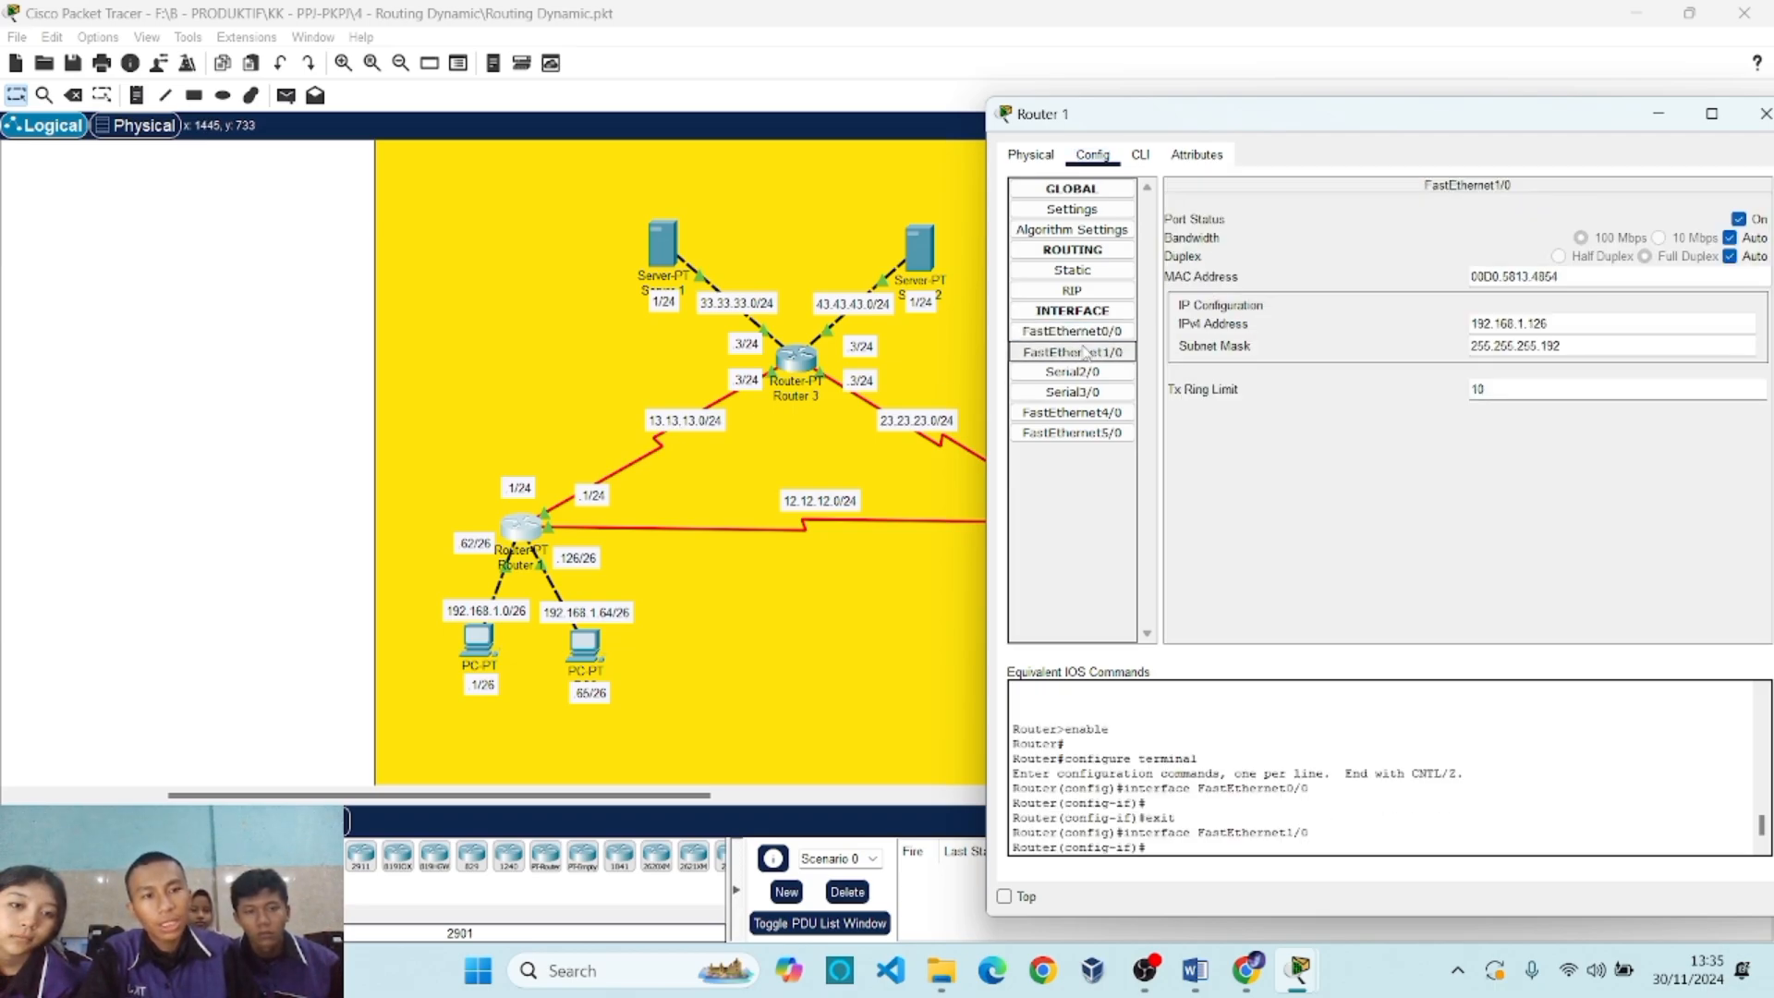
left_click(1080, 332)
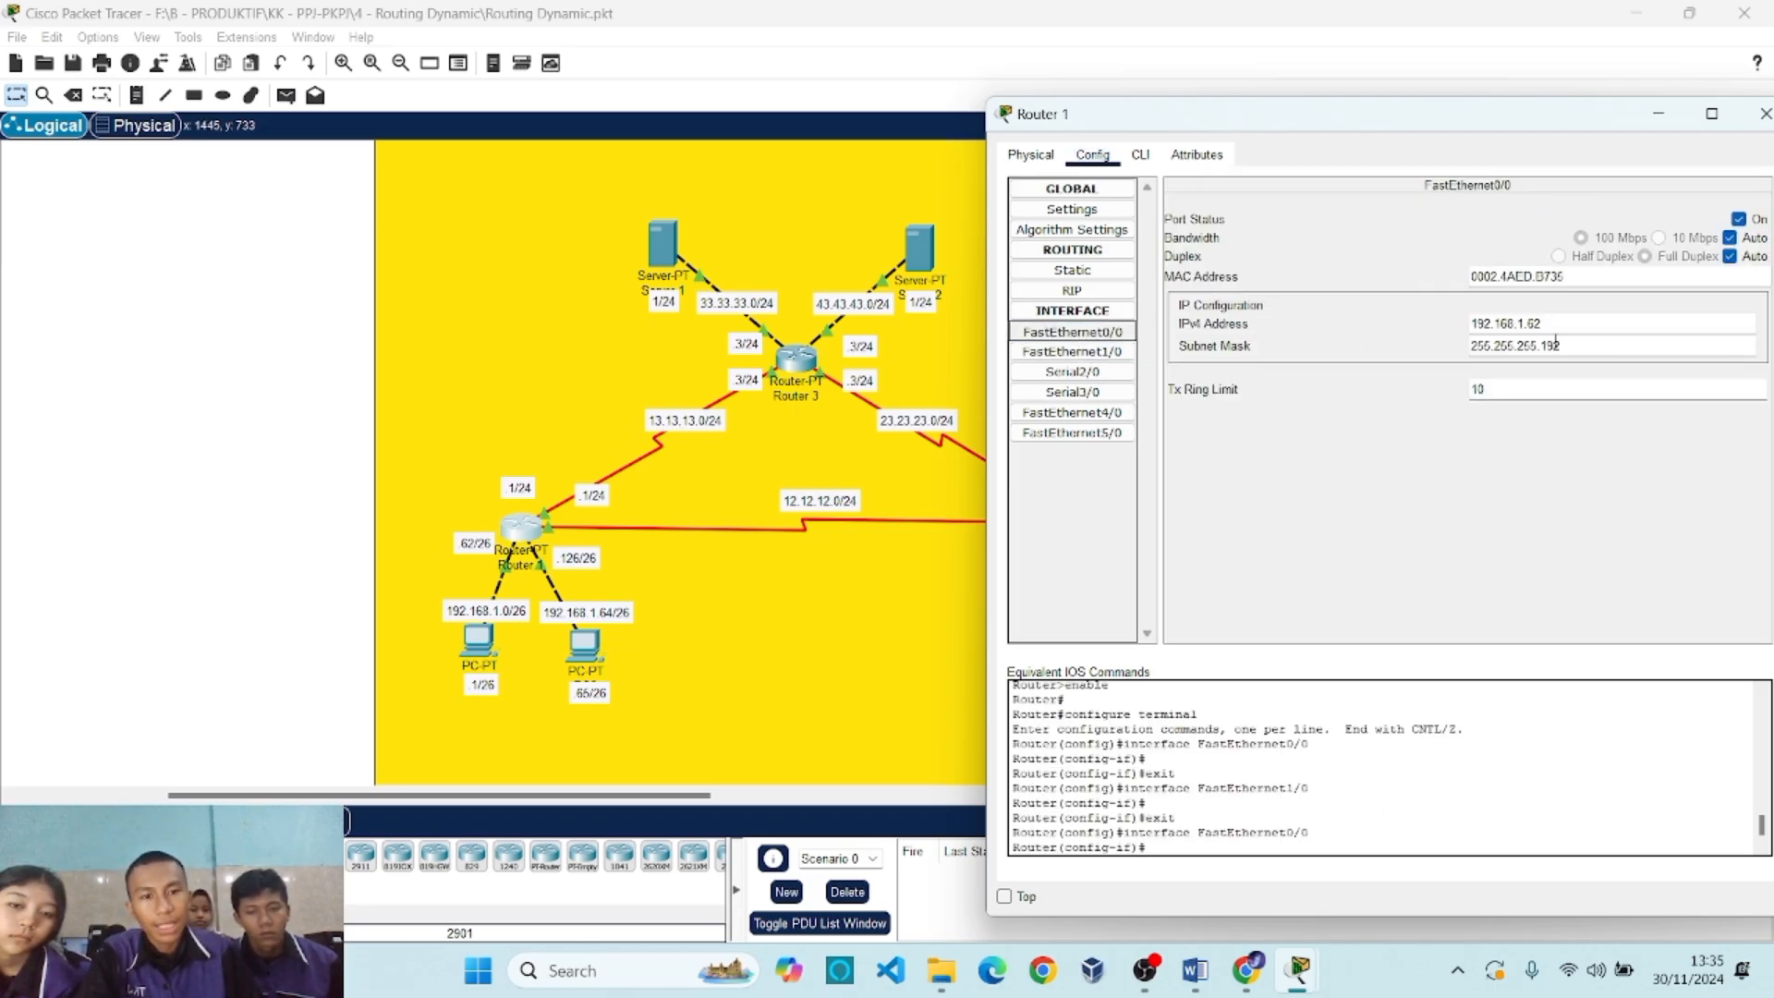
left_click(1074, 371)
left_click(1092, 392)
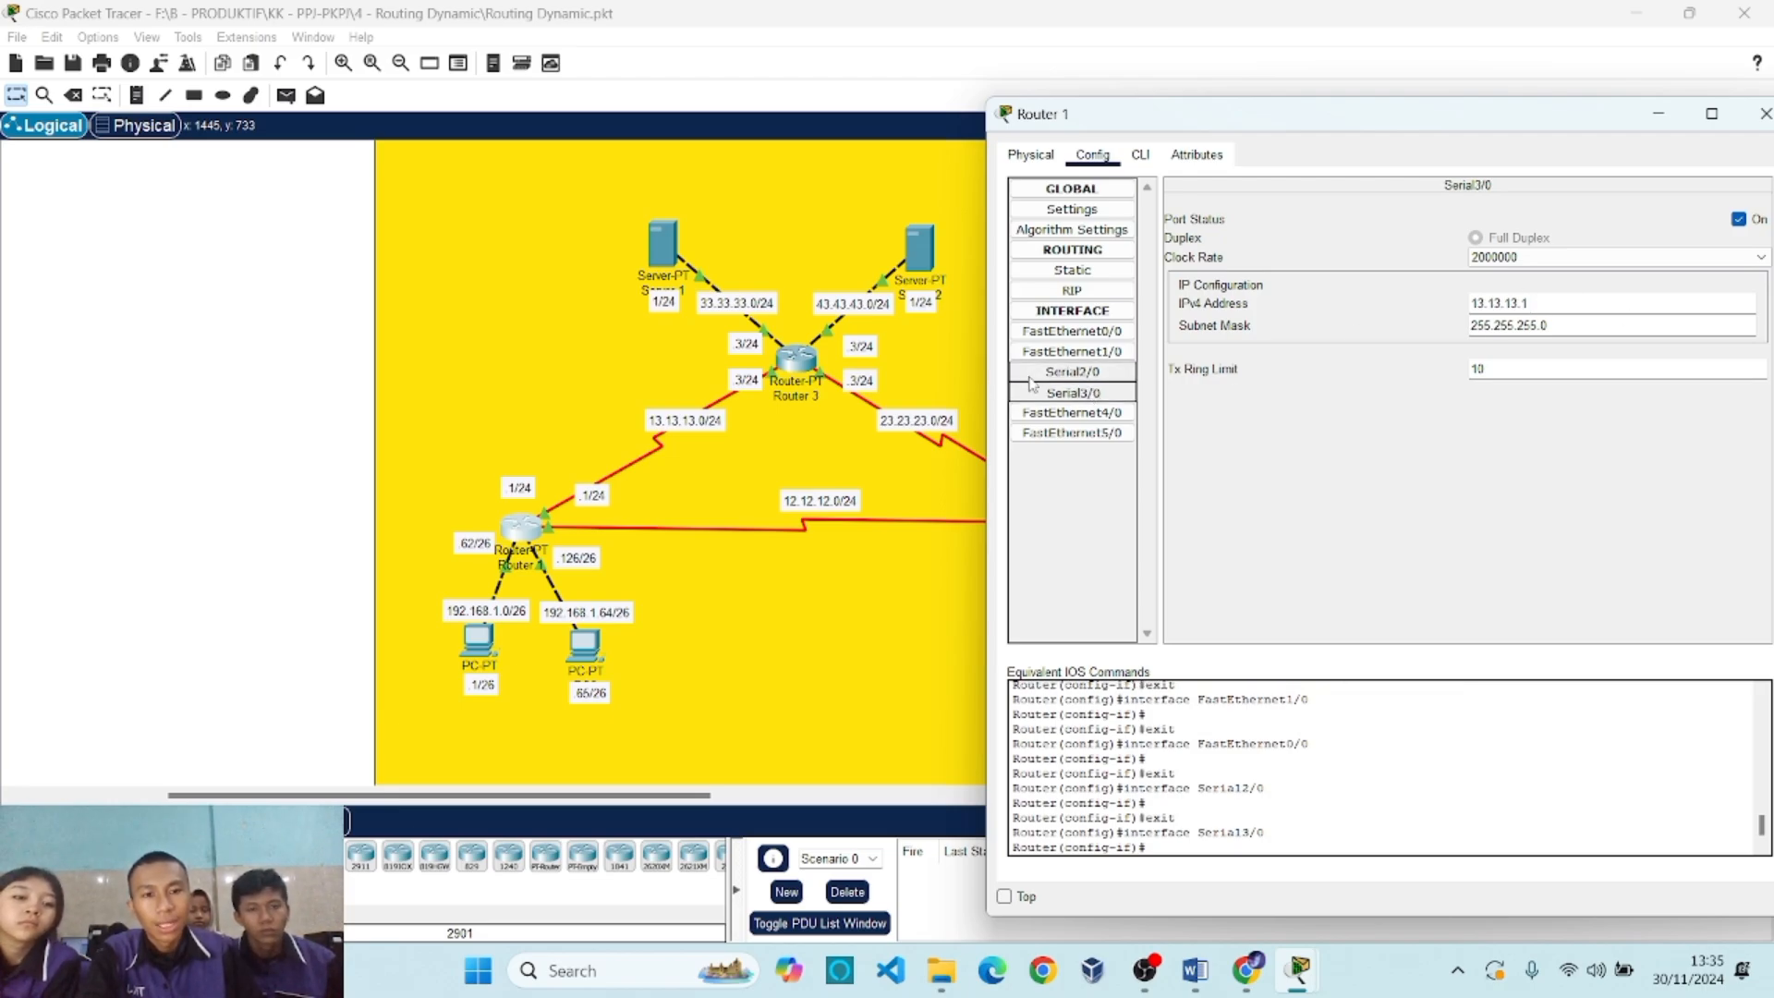
left_click(1074, 372)
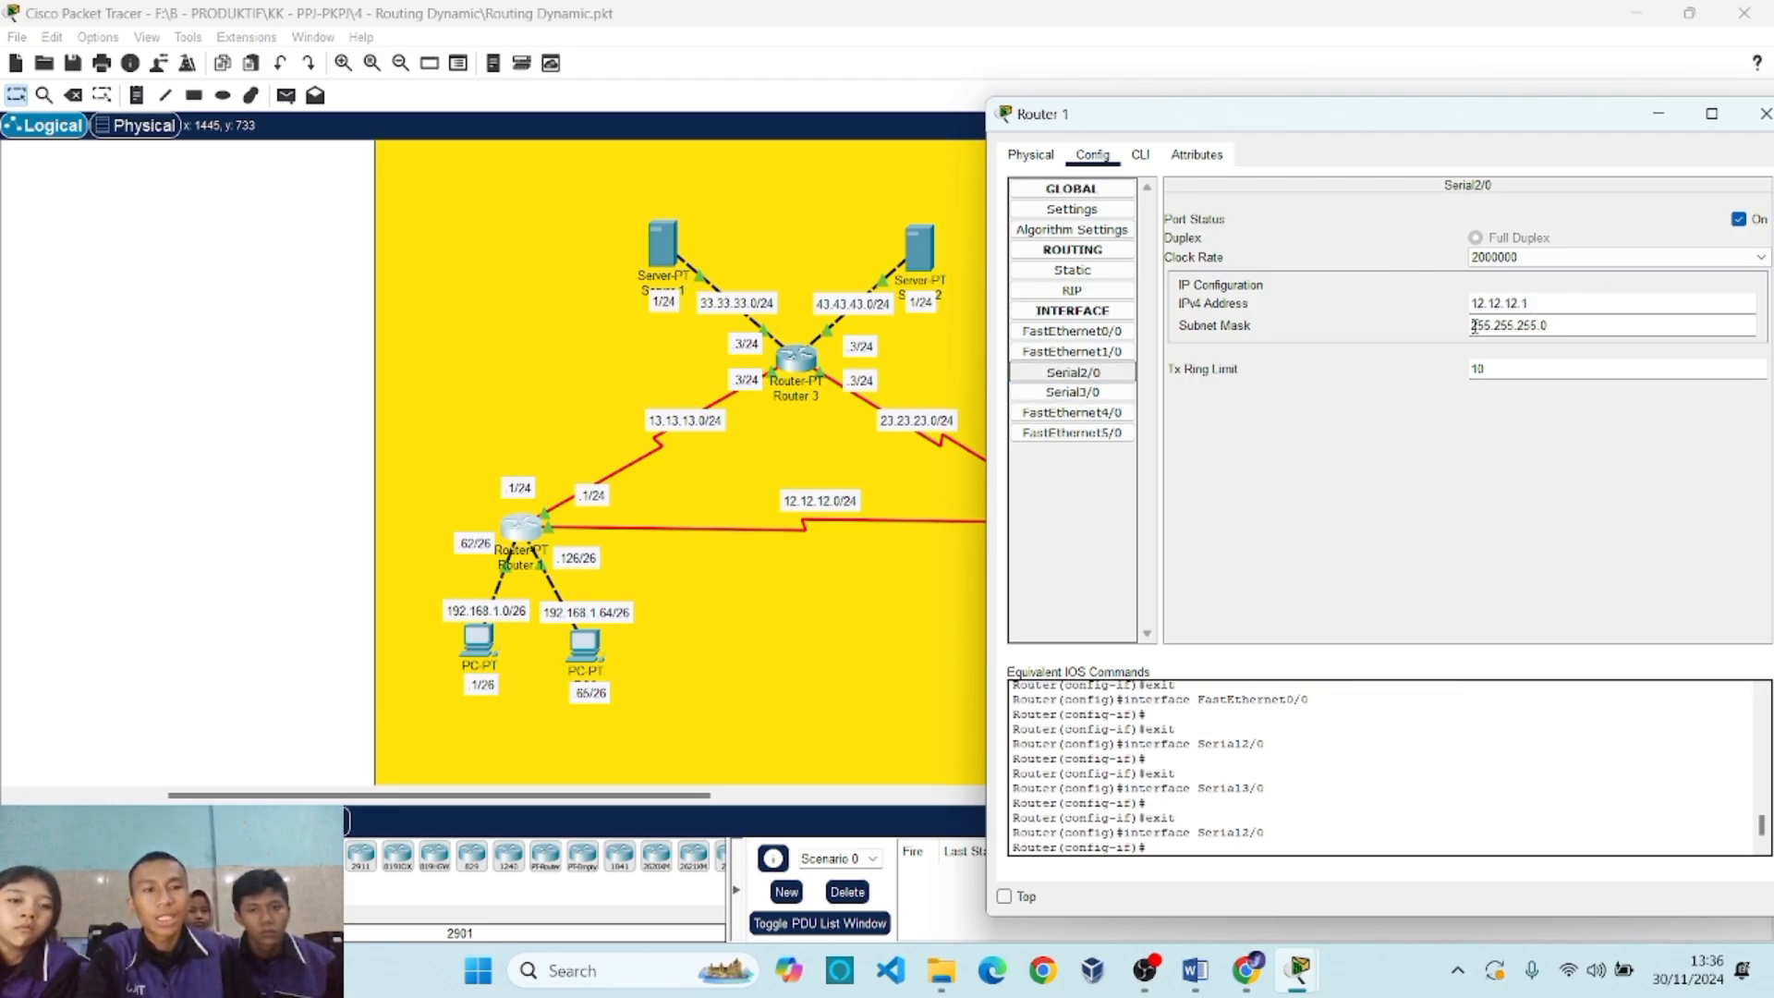
left_click_drag(1549, 124, 1364, 114)
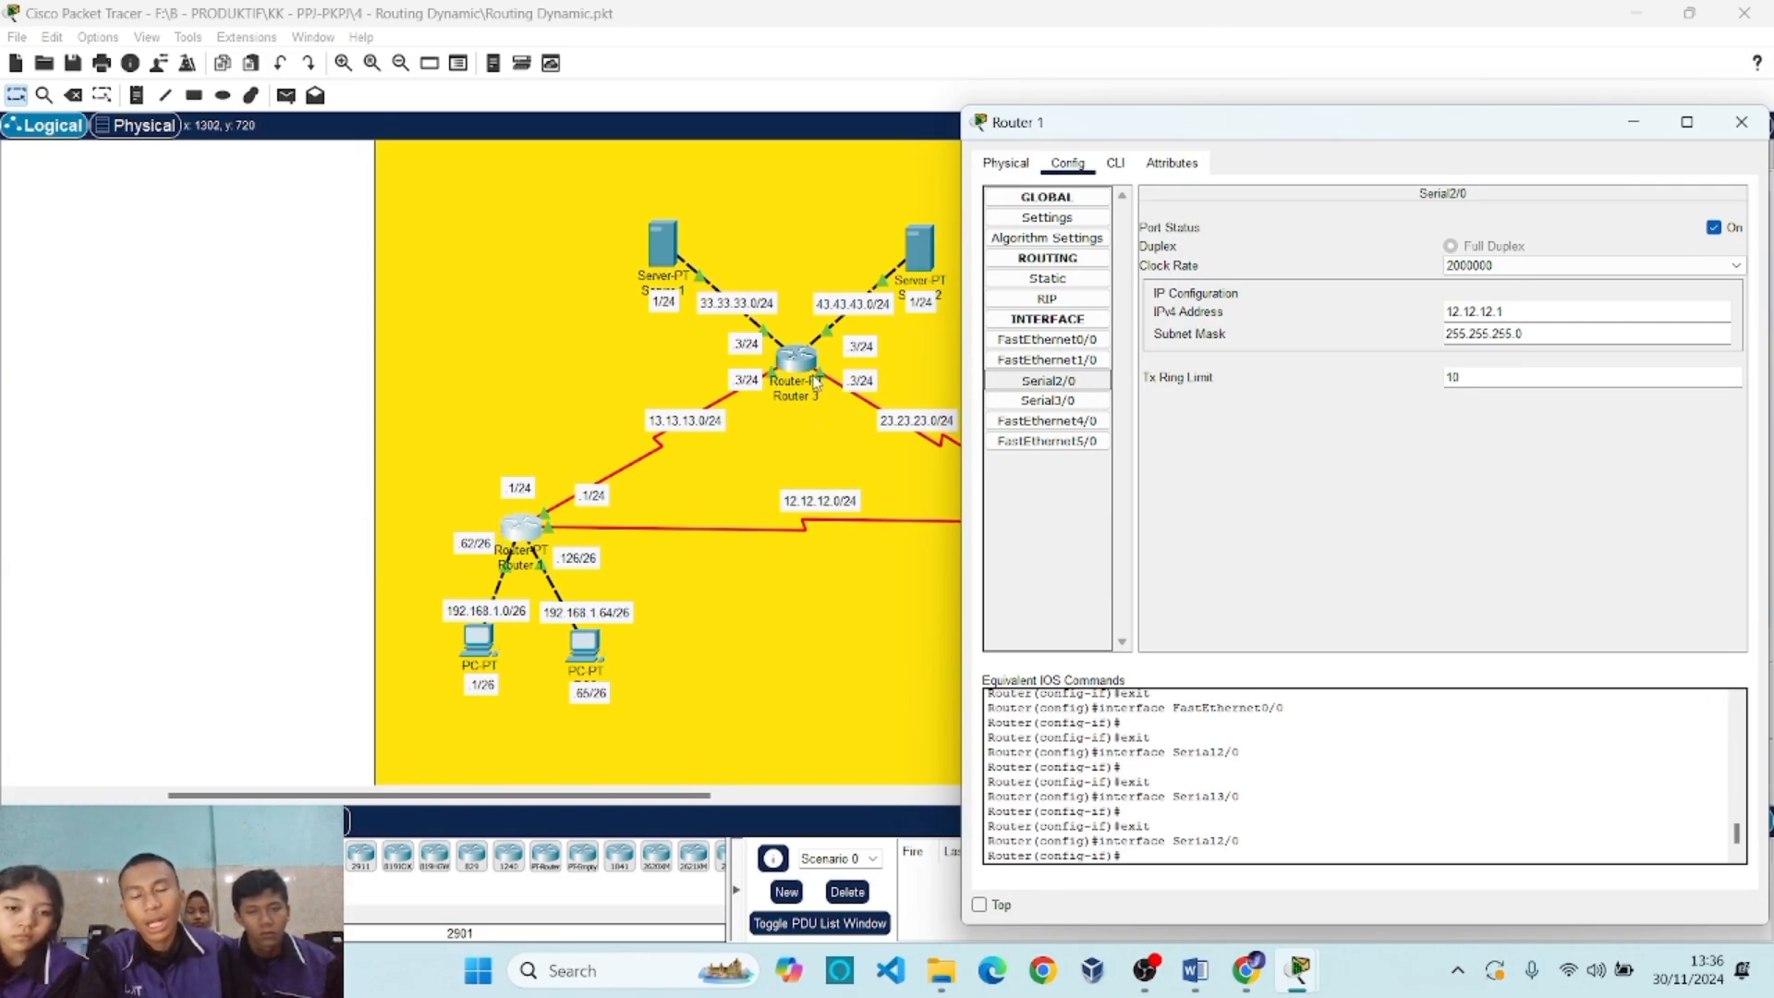
Read points 8 to 10 of the PRAKTIKUM 4 module in Word about tracing and breaking the R1-R3 path.
left_click(1196, 972)
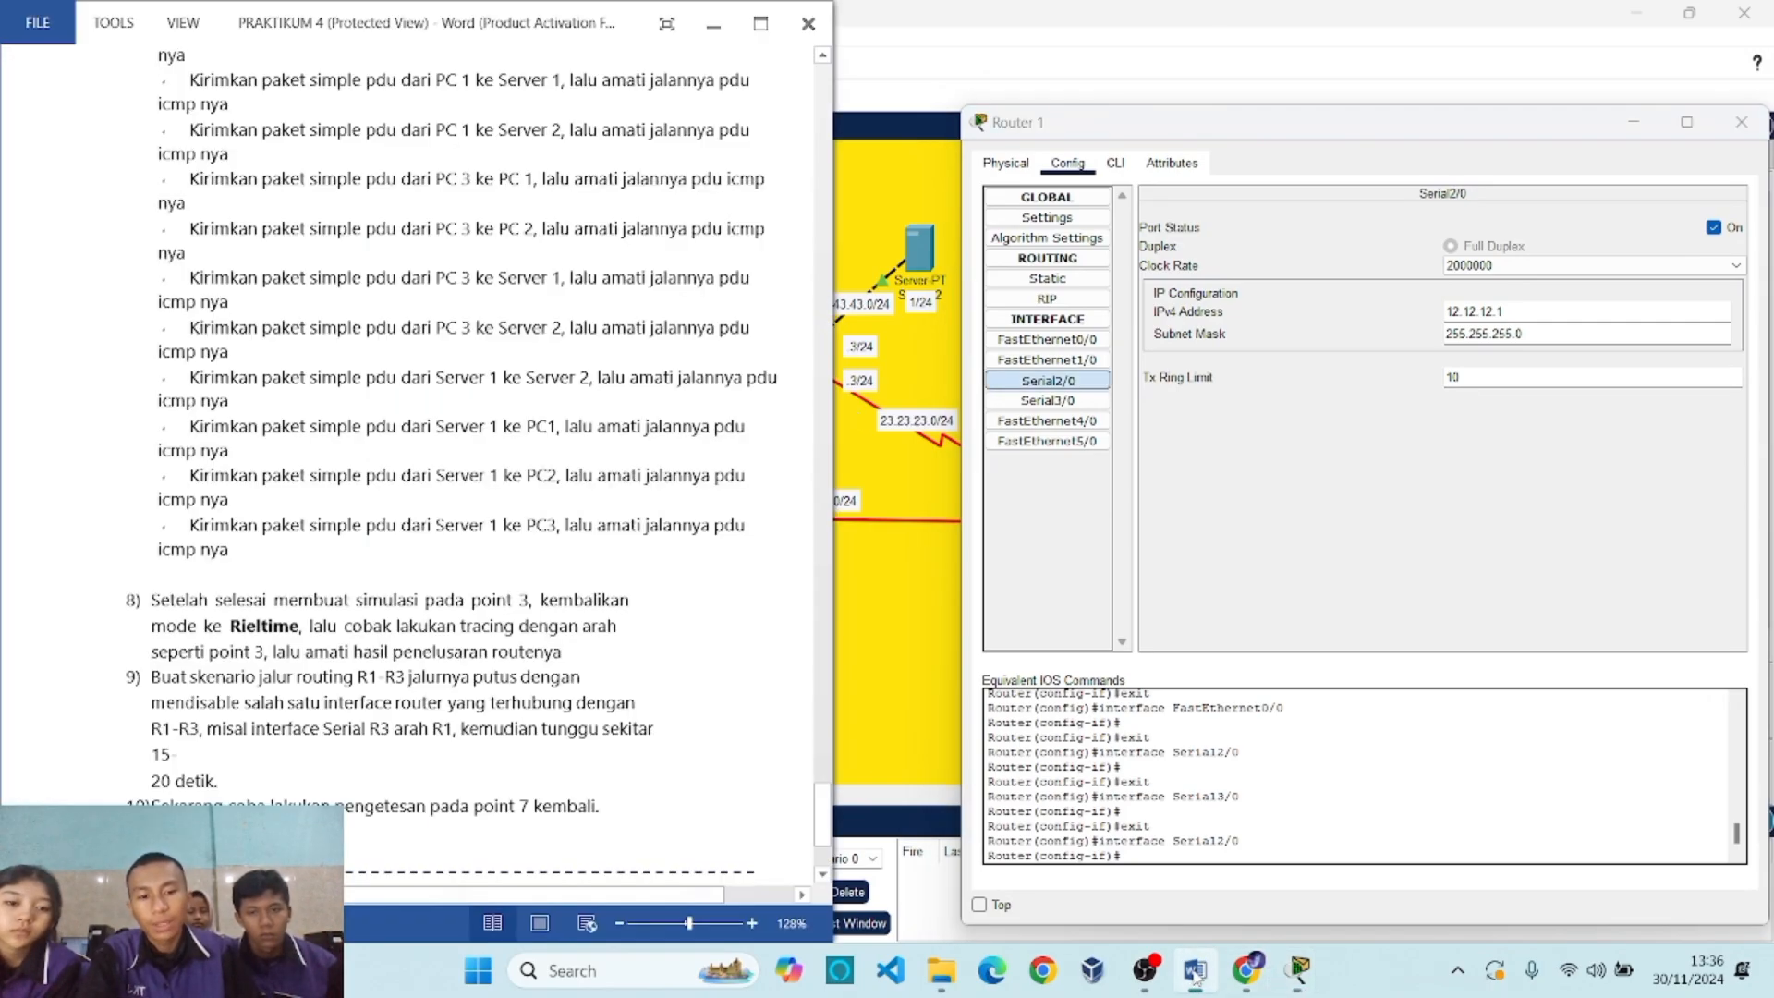
scroll(203, 745, "down", 3)
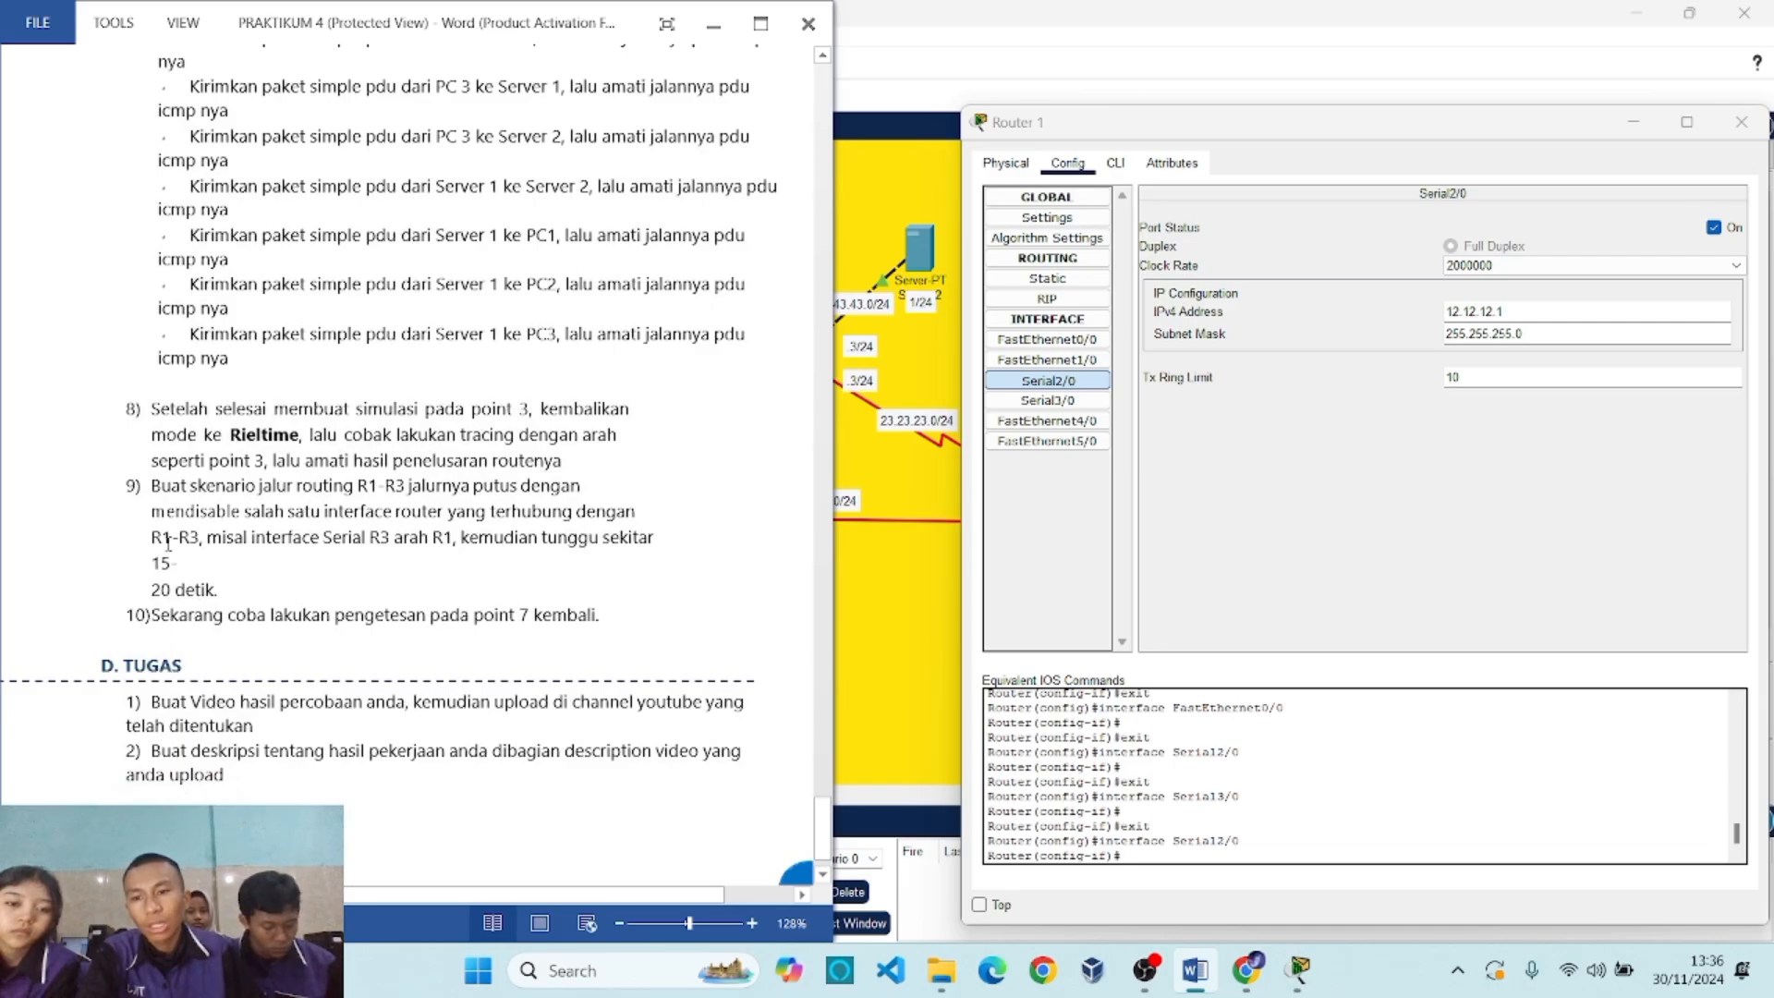
left_click(713, 25)
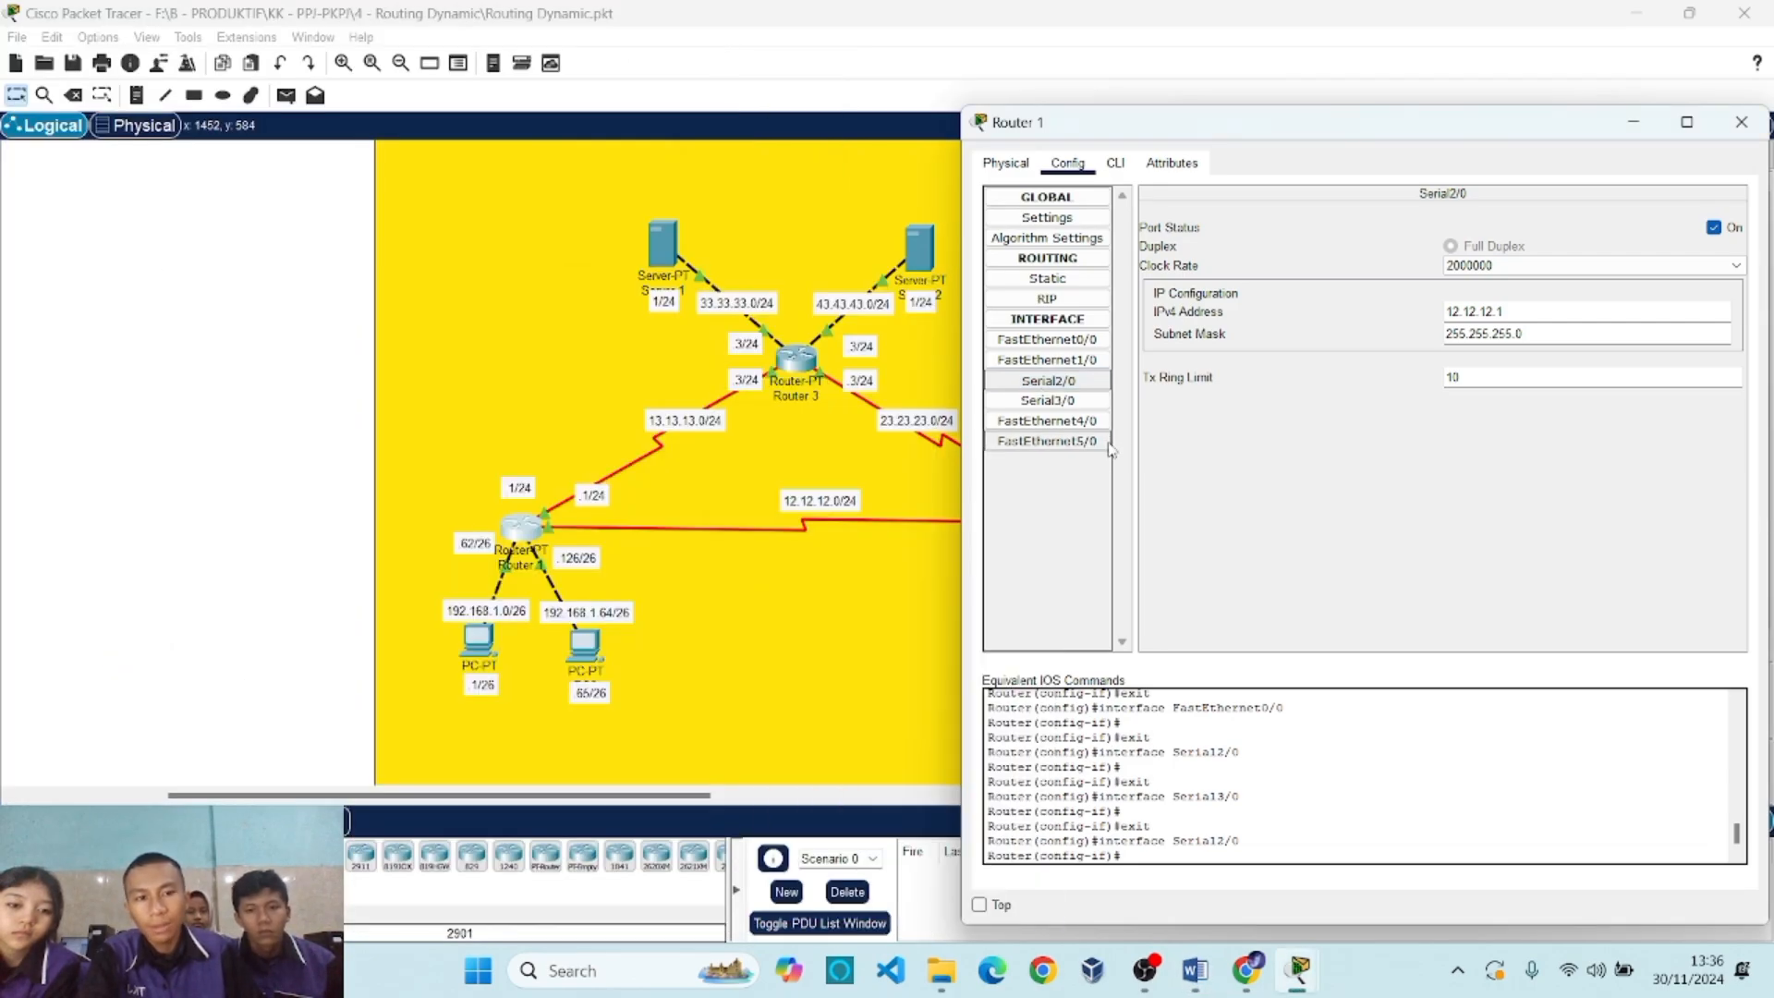
Switch off Router 1's Serial3/0 port towards Router 3 and close the router's window.
left_click(1071, 403)
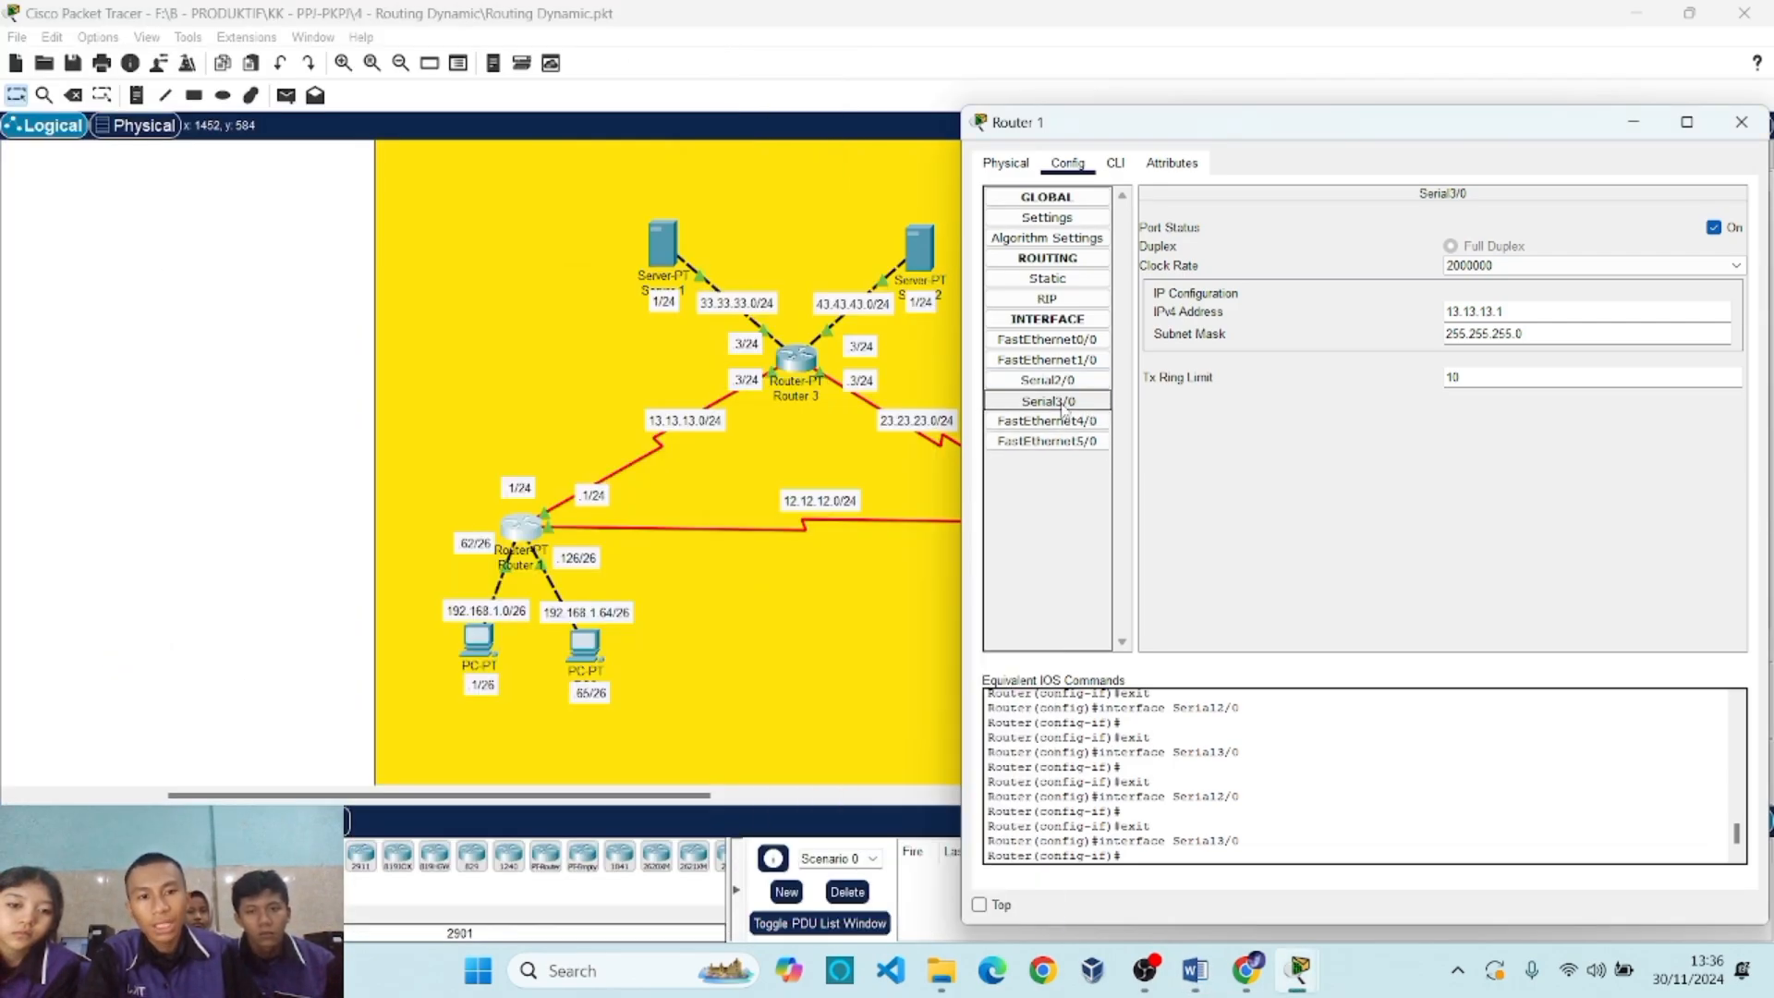
left_click(1714, 228)
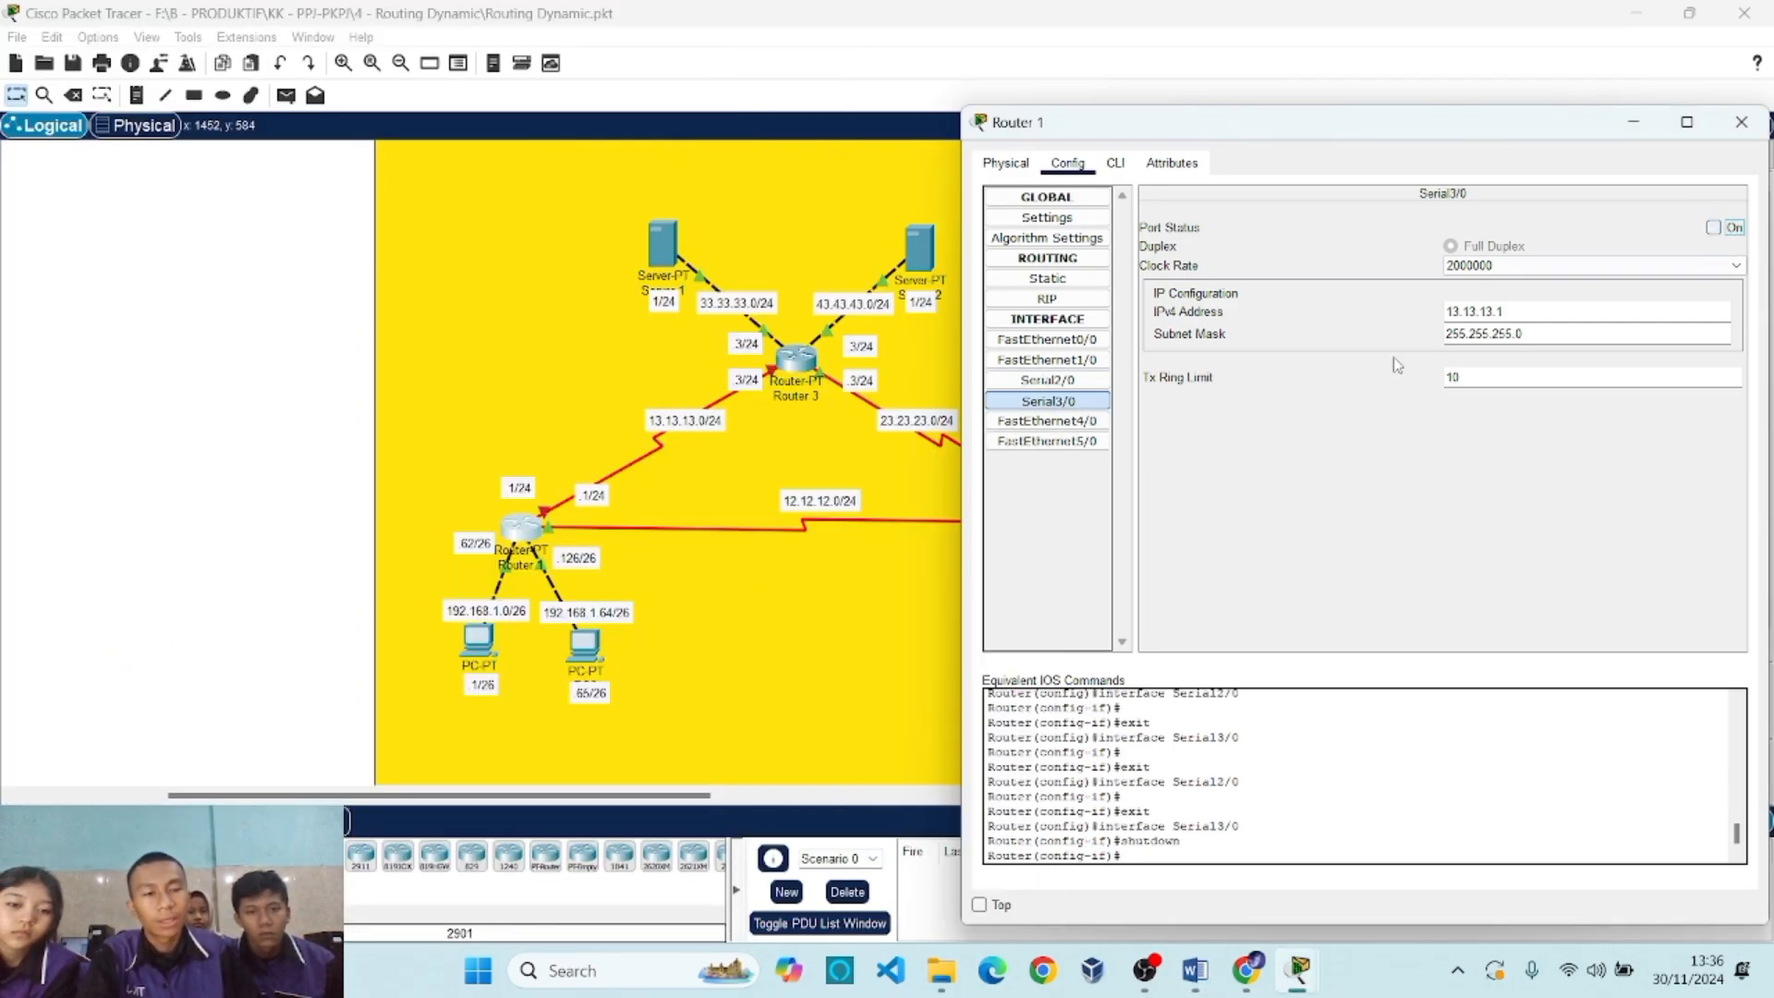
left_click(1741, 125)
Identify Router 3's serial interface facing Router 1, turn off its Serial2/0 port and close the router's window.
left_click(795, 356)
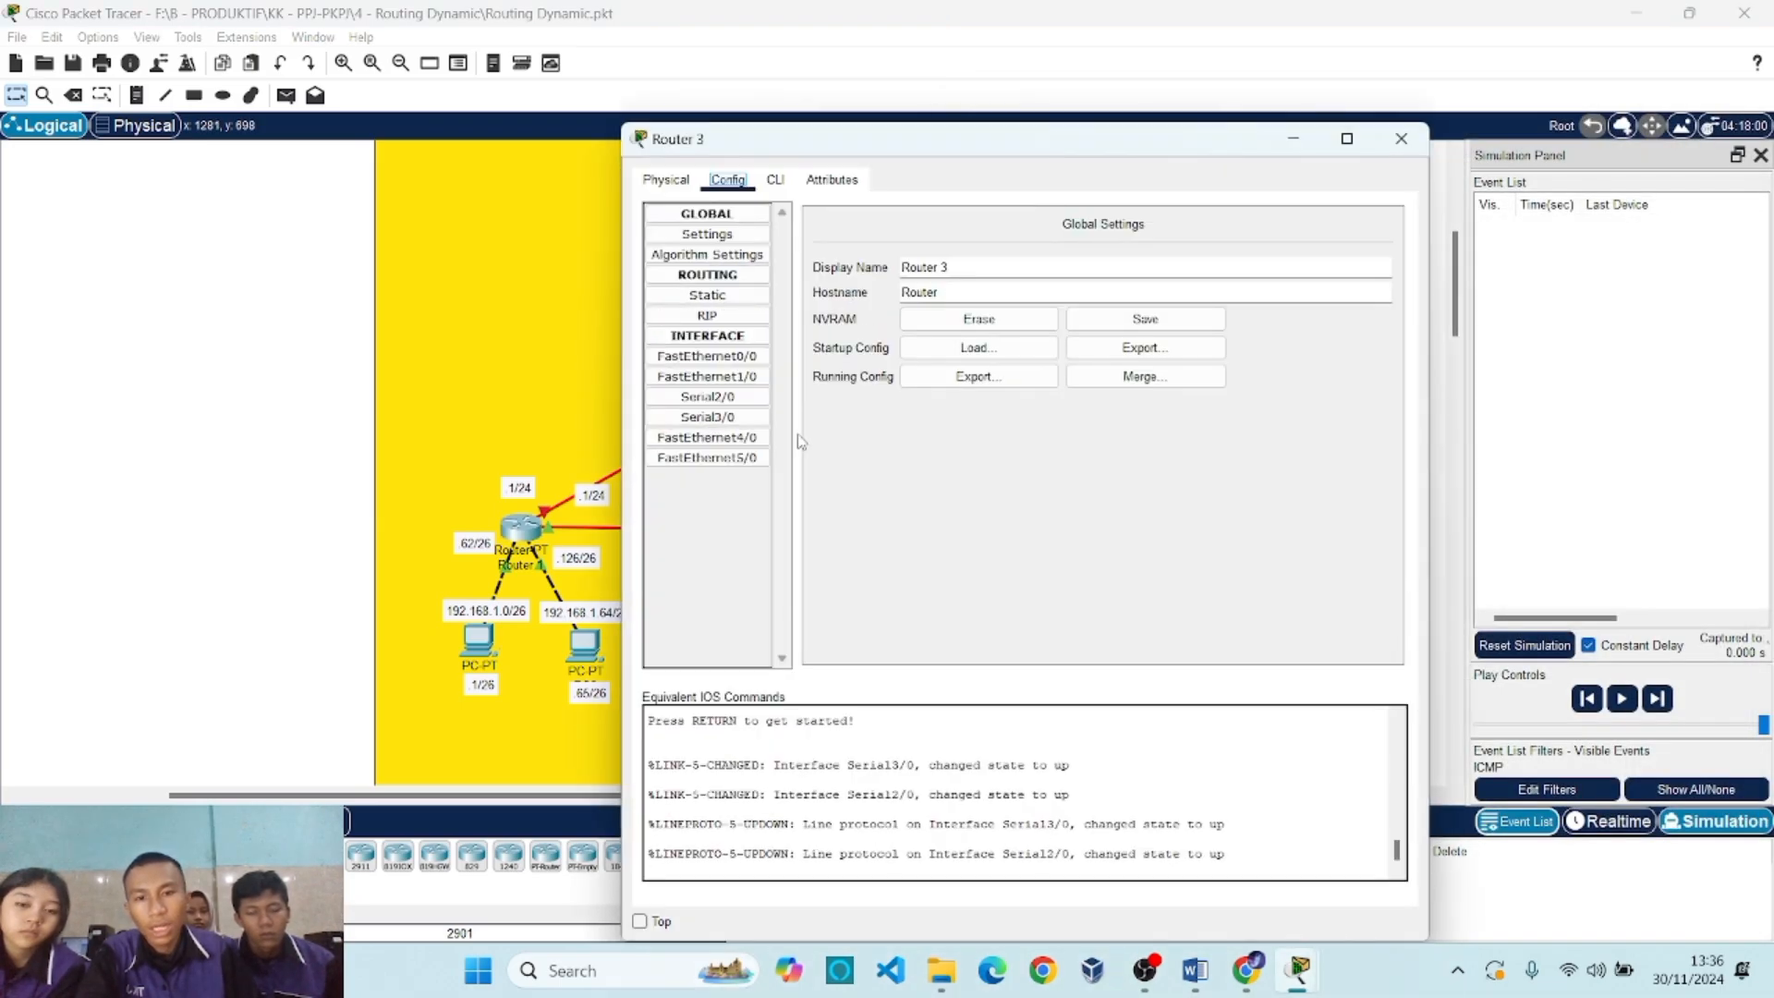
left_click(750, 418)
left_click(744, 399)
left_click(747, 417)
left_click(747, 398)
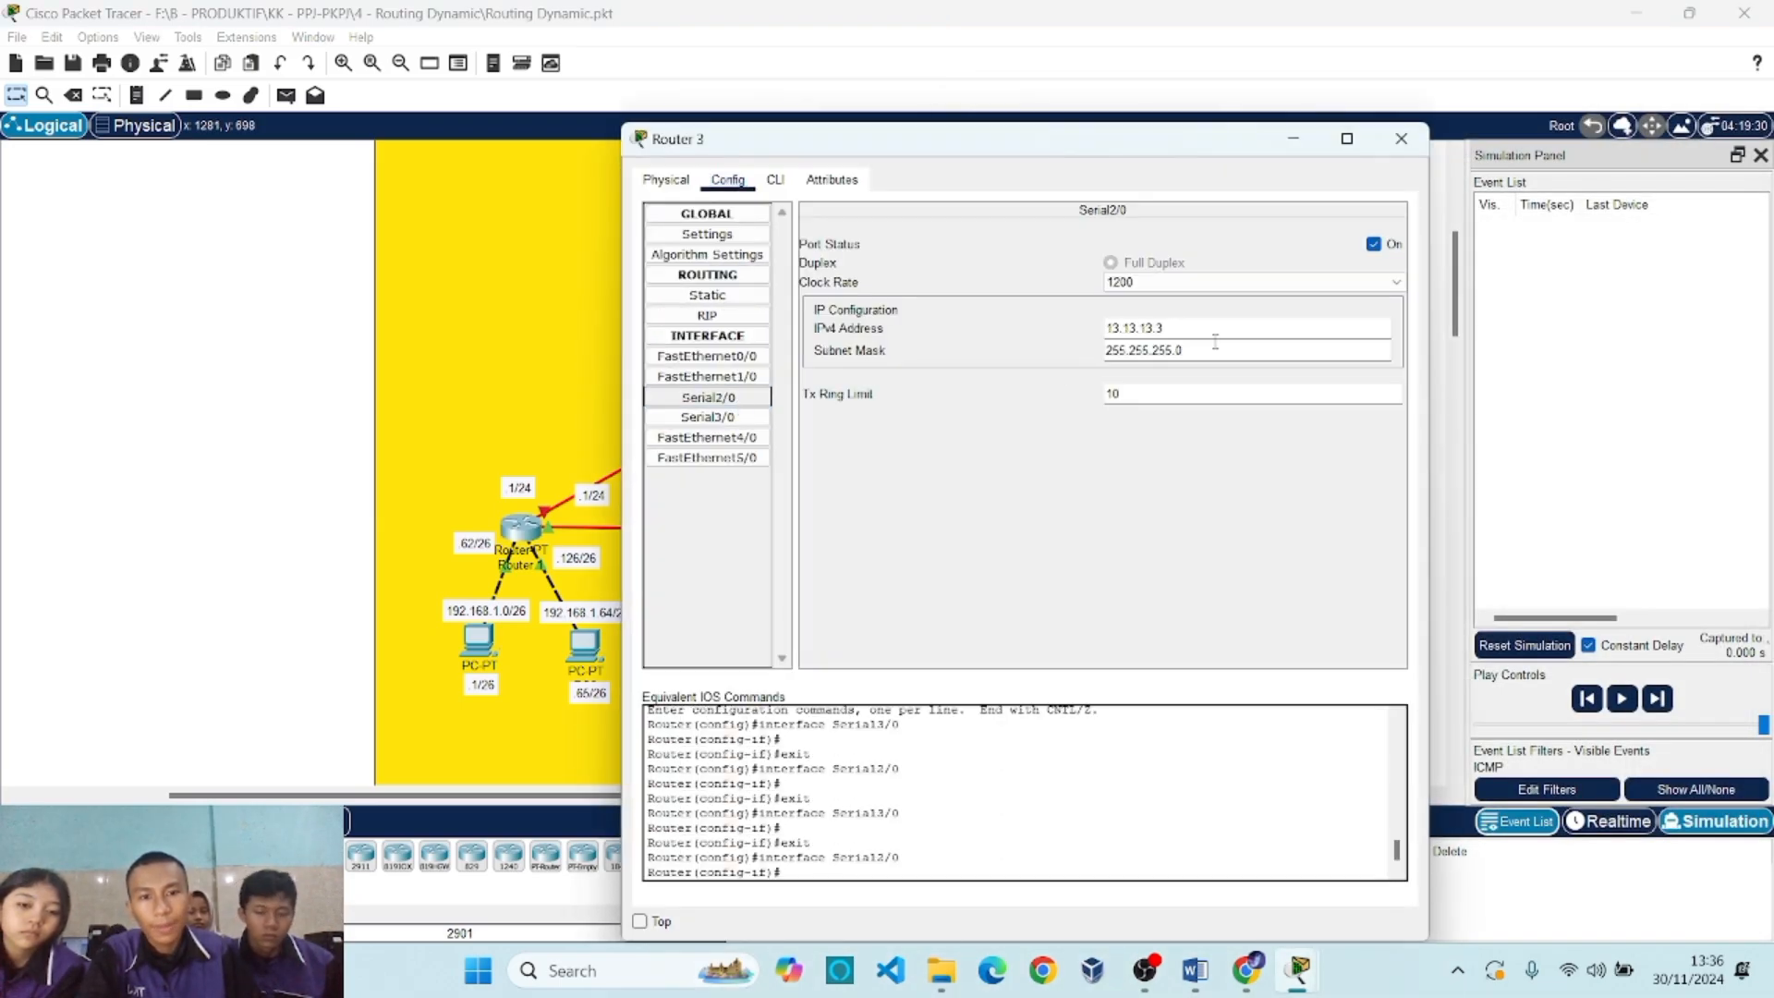
left_click(1374, 244)
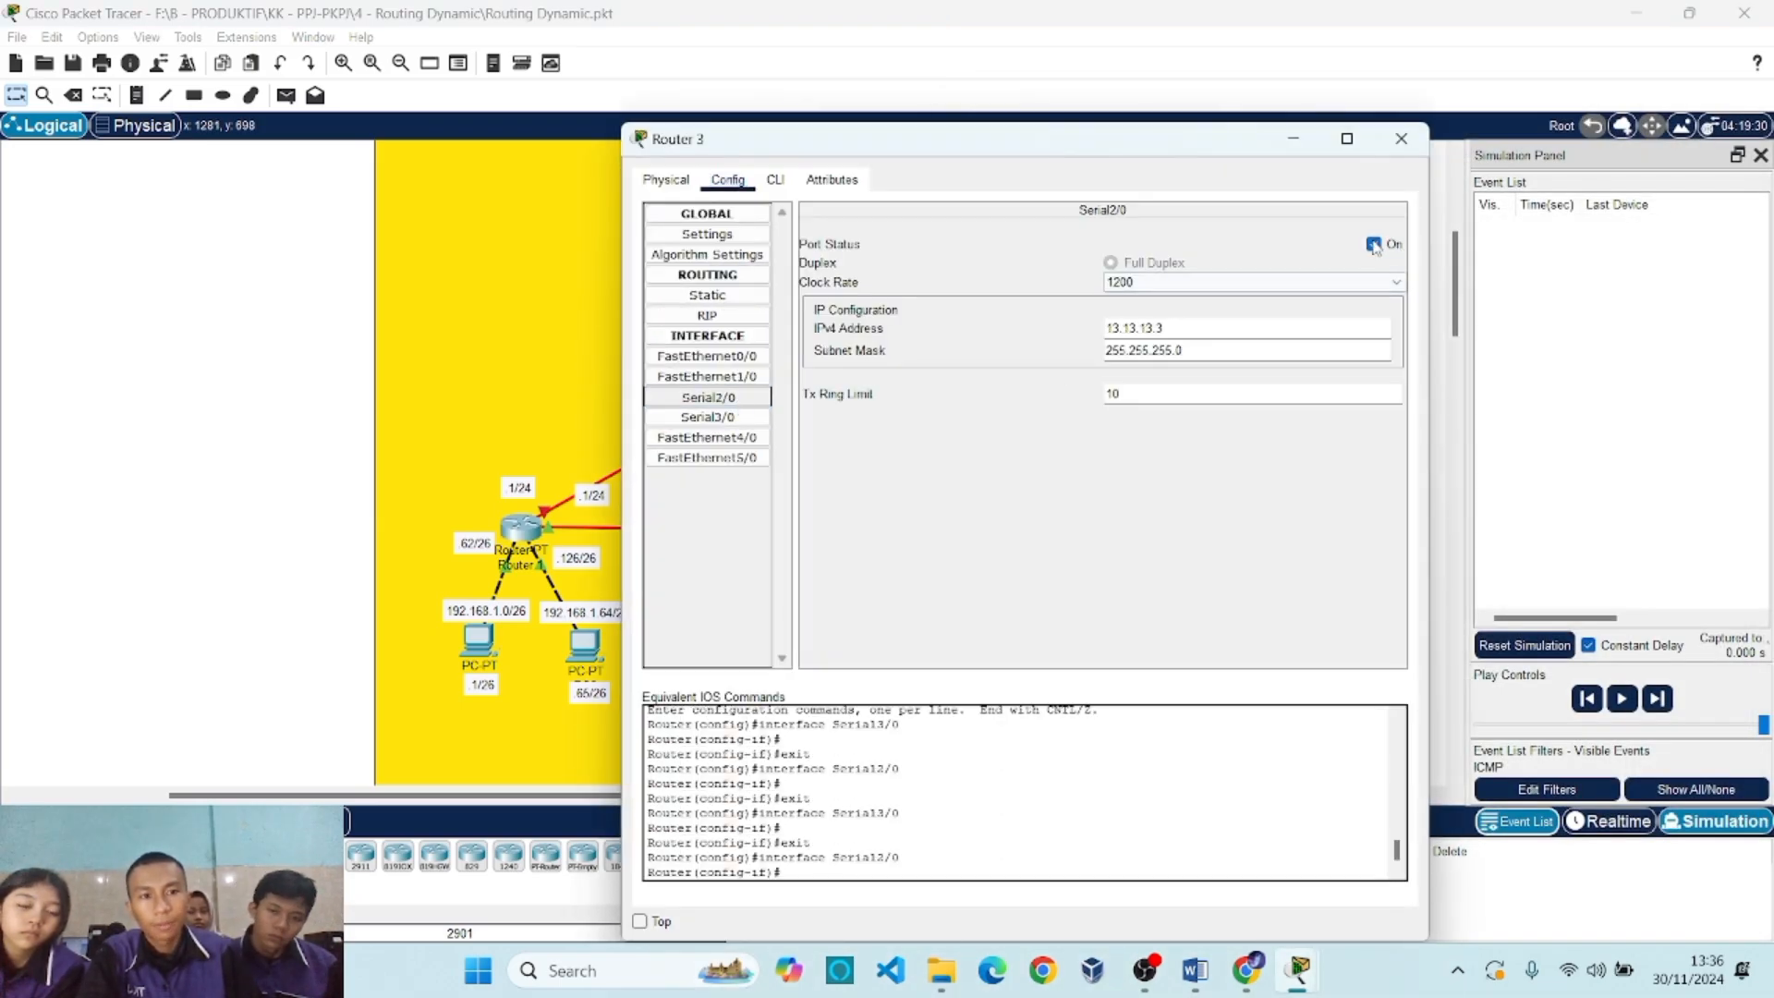
left_click(1404, 140)
Simulate a simple PDU from PC1 to Server 1 over the broken R1-R3 path, and clear the scenario.
key("p")
left_click(482, 639)
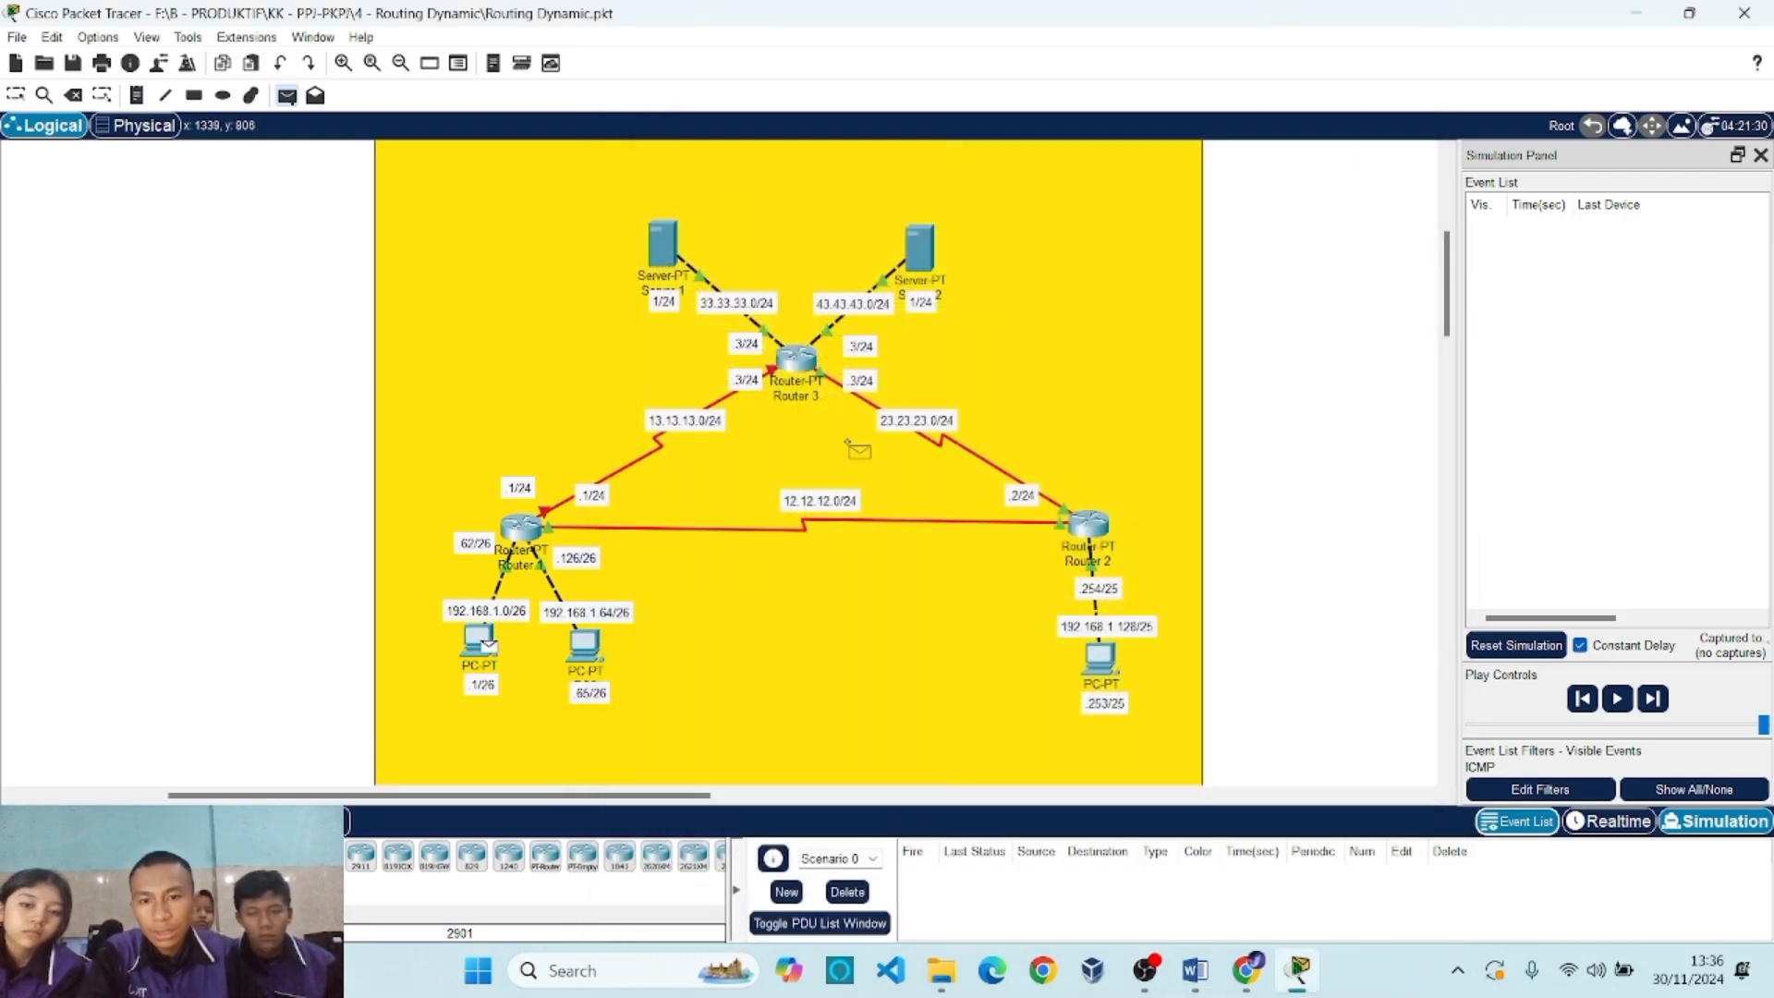
left_click(663, 245)
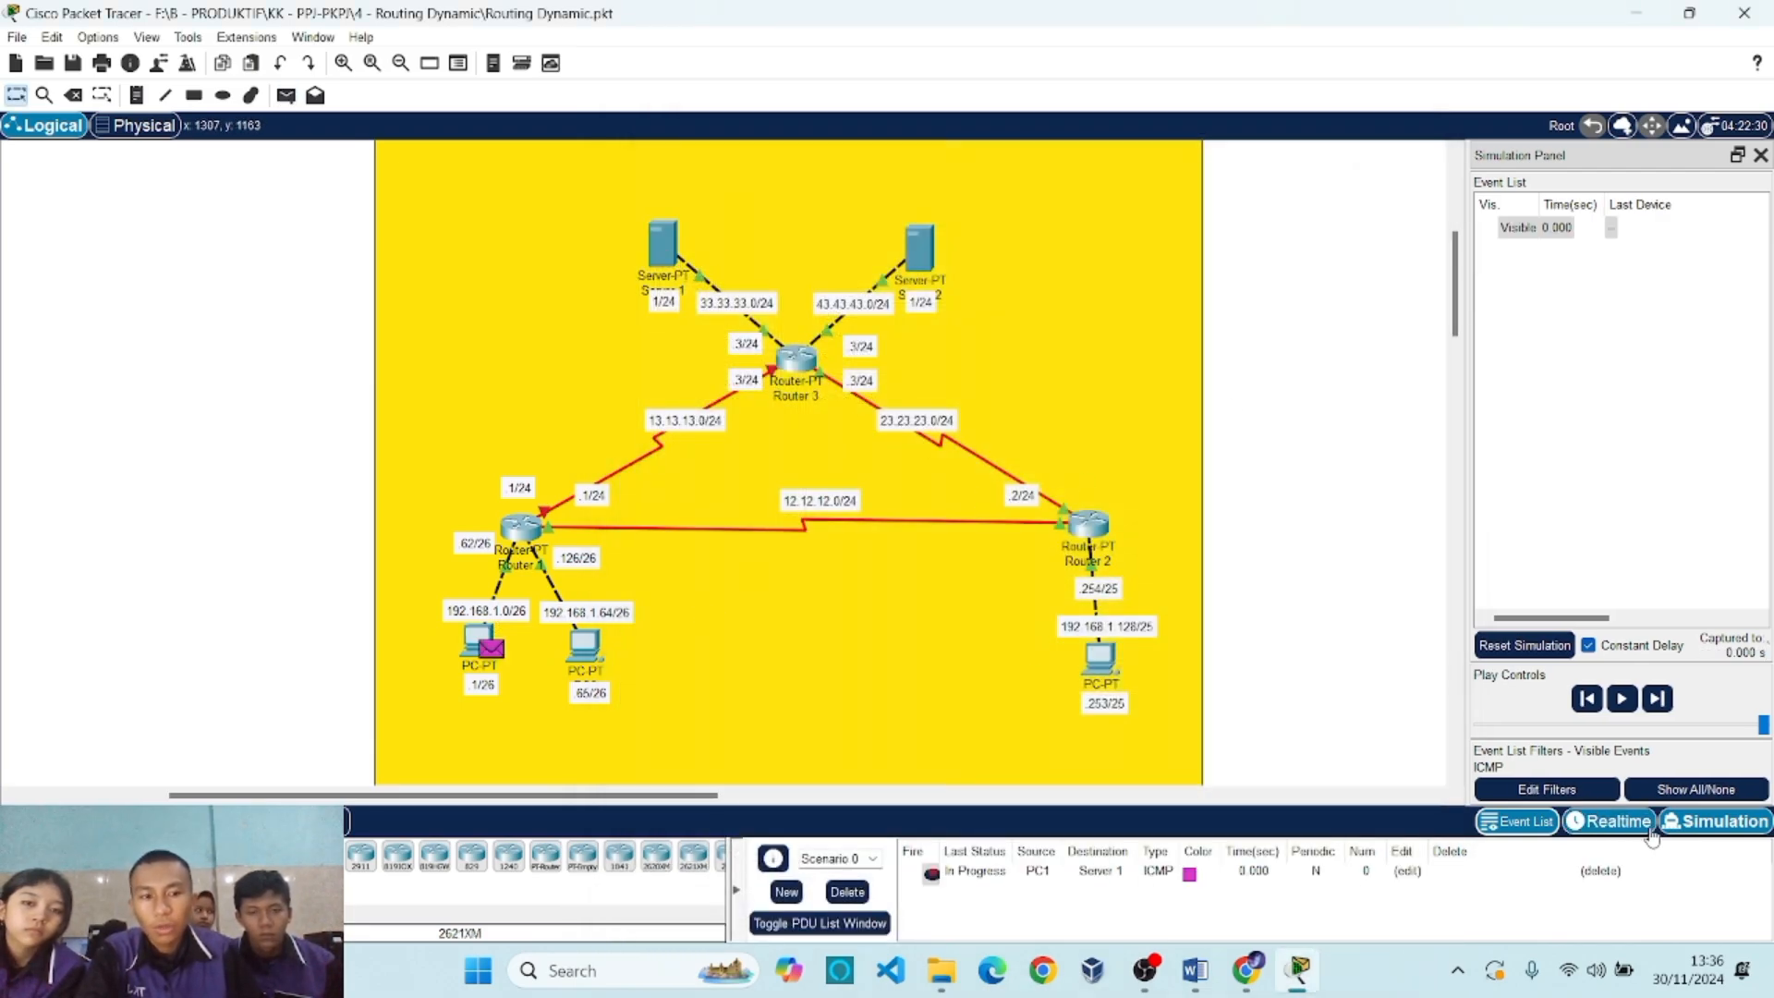
left_click(1621, 702)
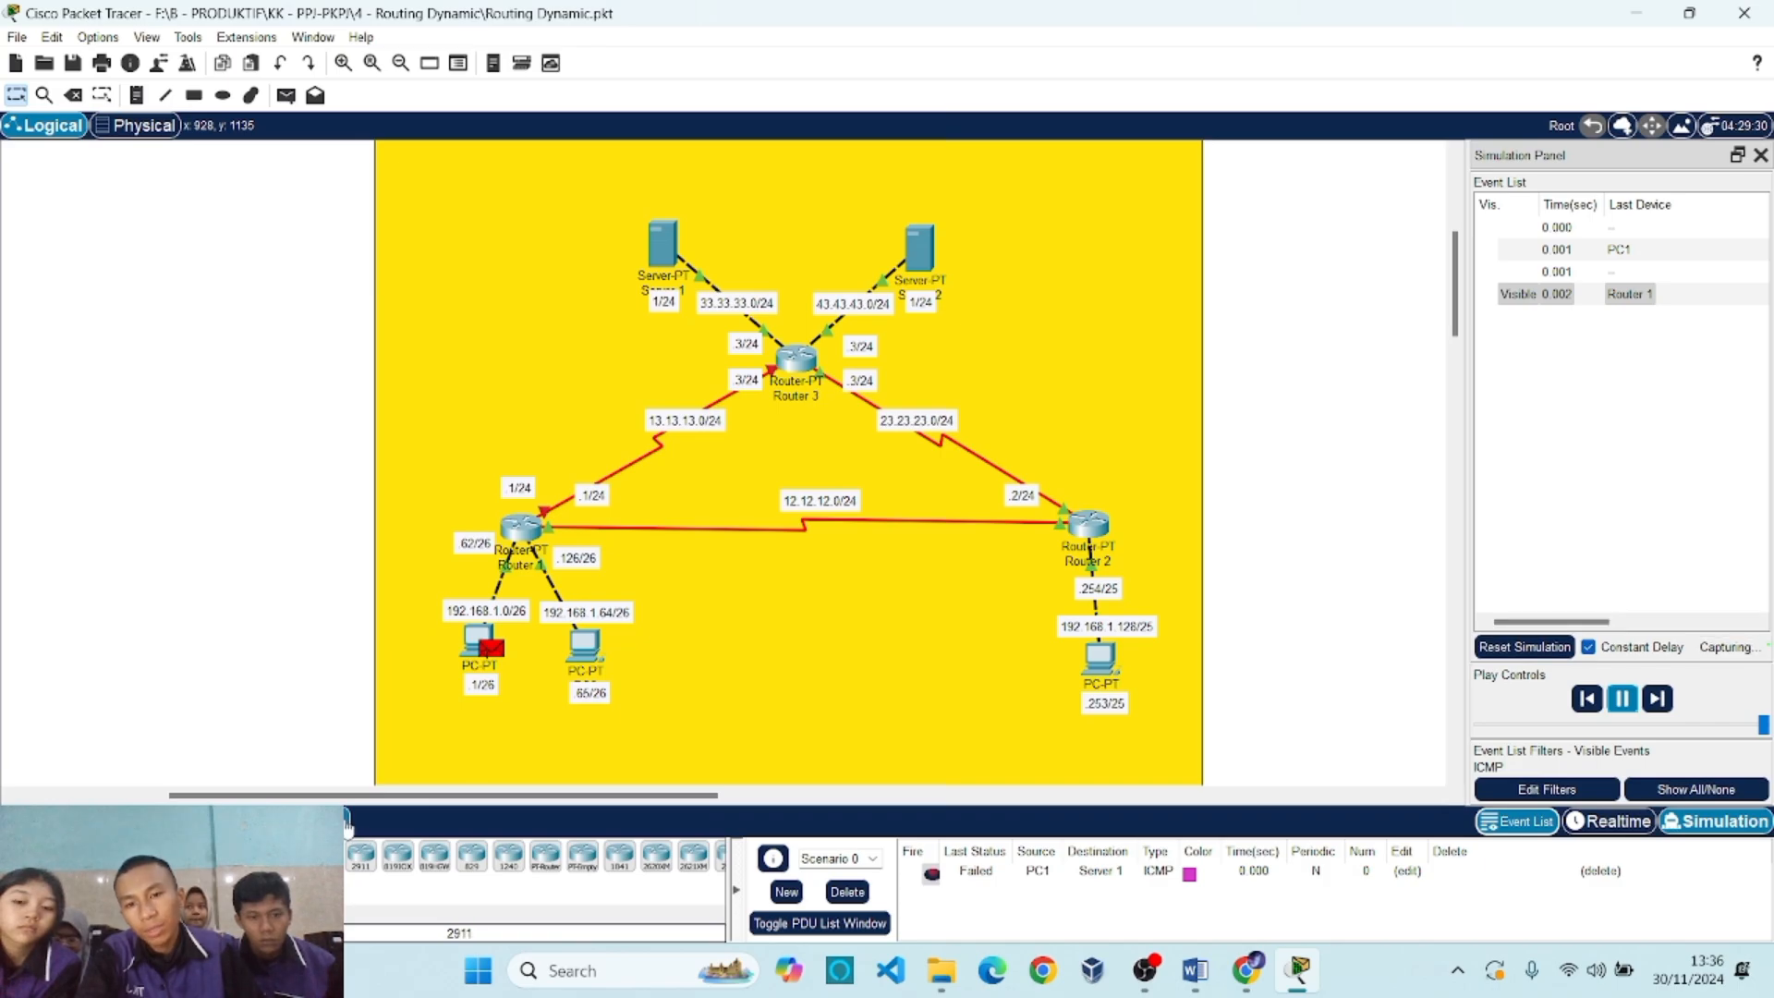
left_click(847, 892)
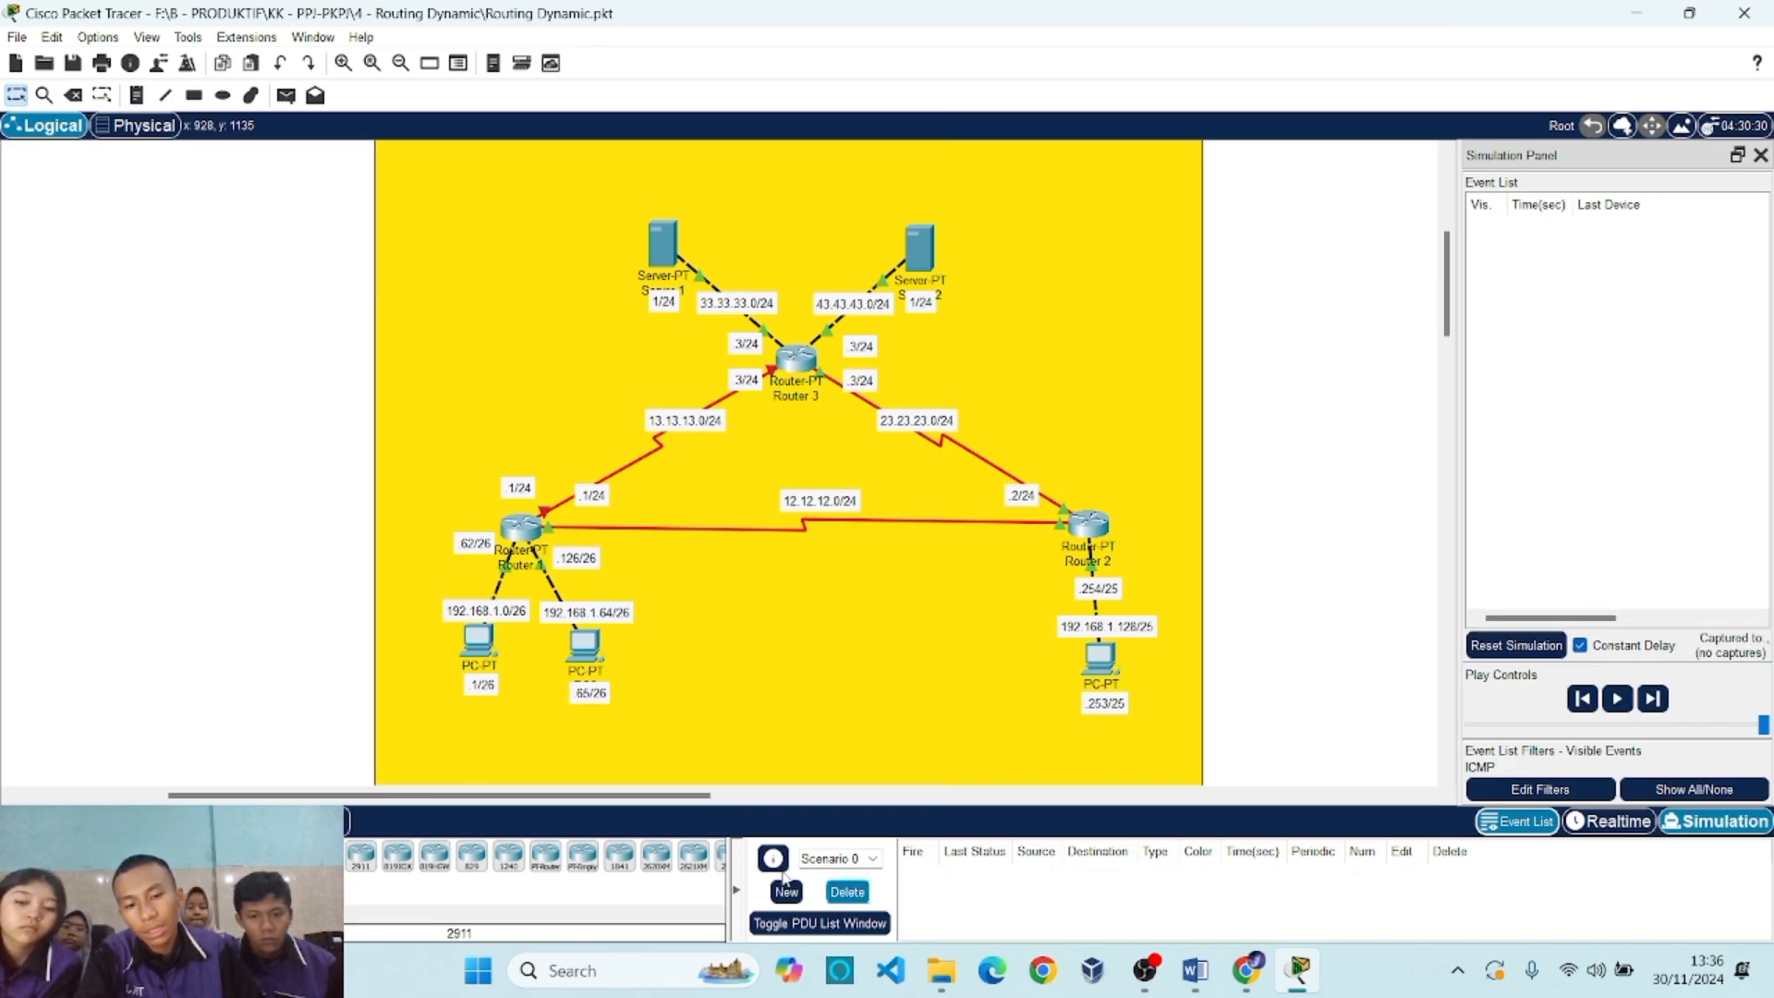
Repeat the simple PDU test from PC1 to Server 1, playing the simulation and clearing the scenario when it finishes.
key("p")
left_click(670, 252)
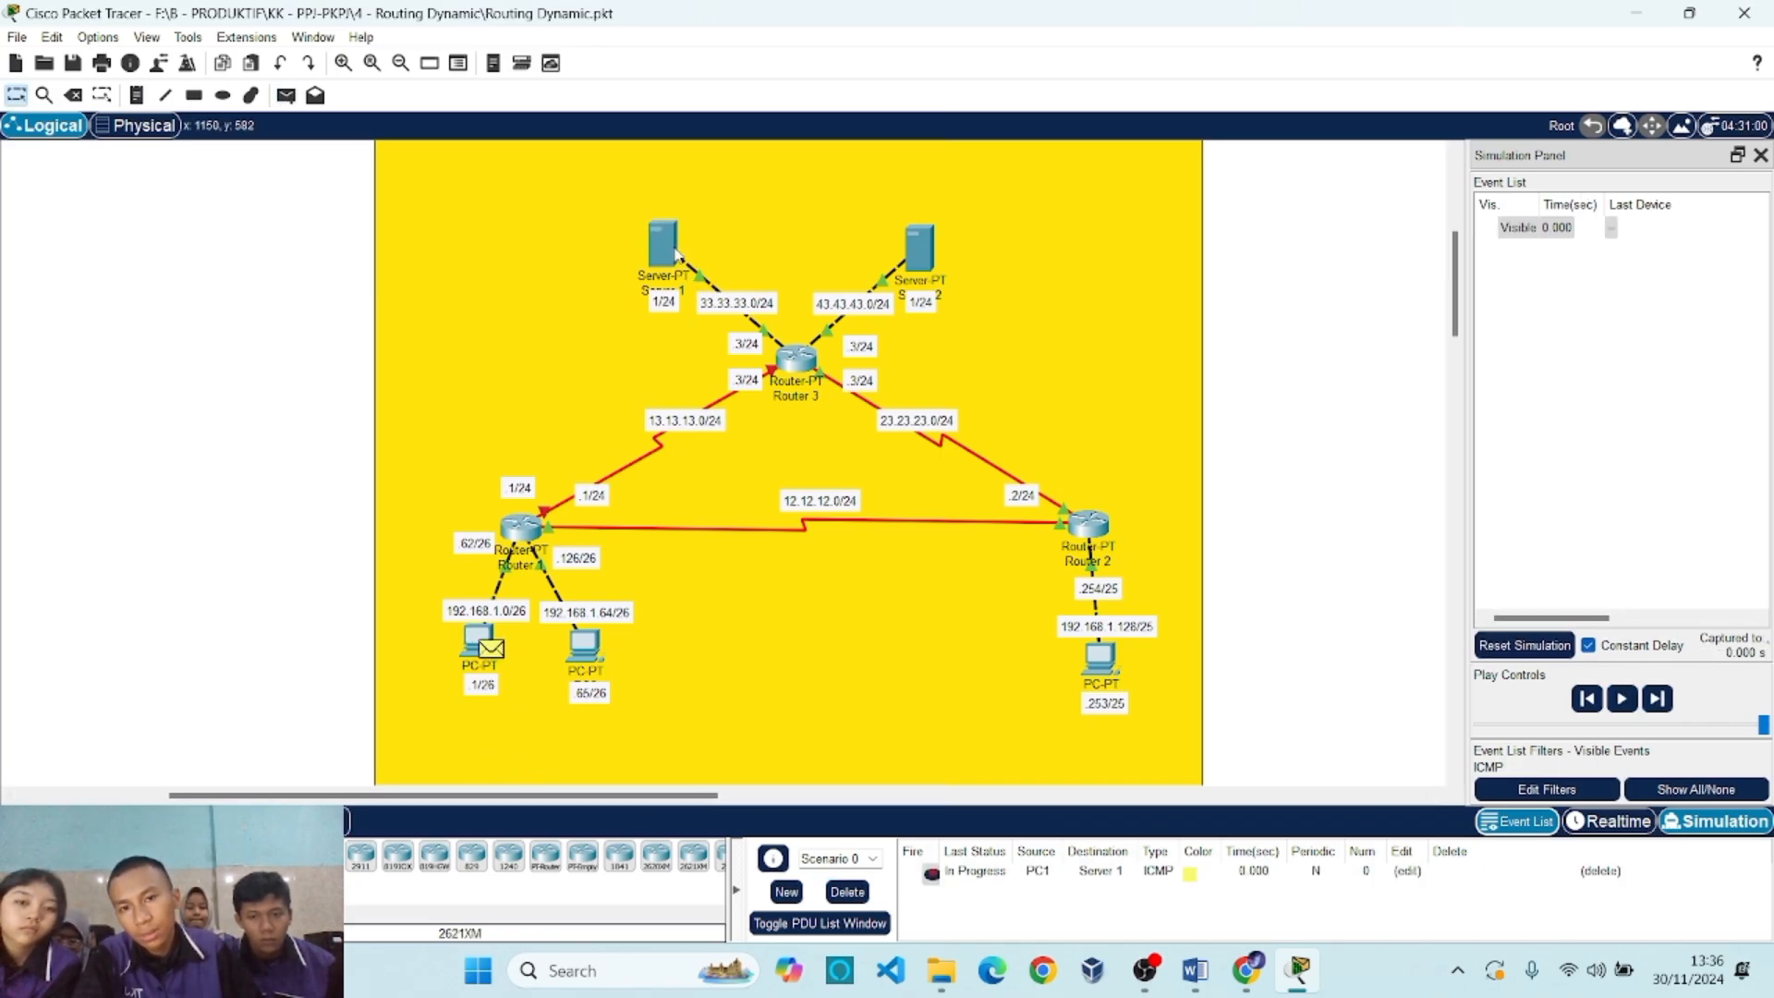
left_click(1629, 702)
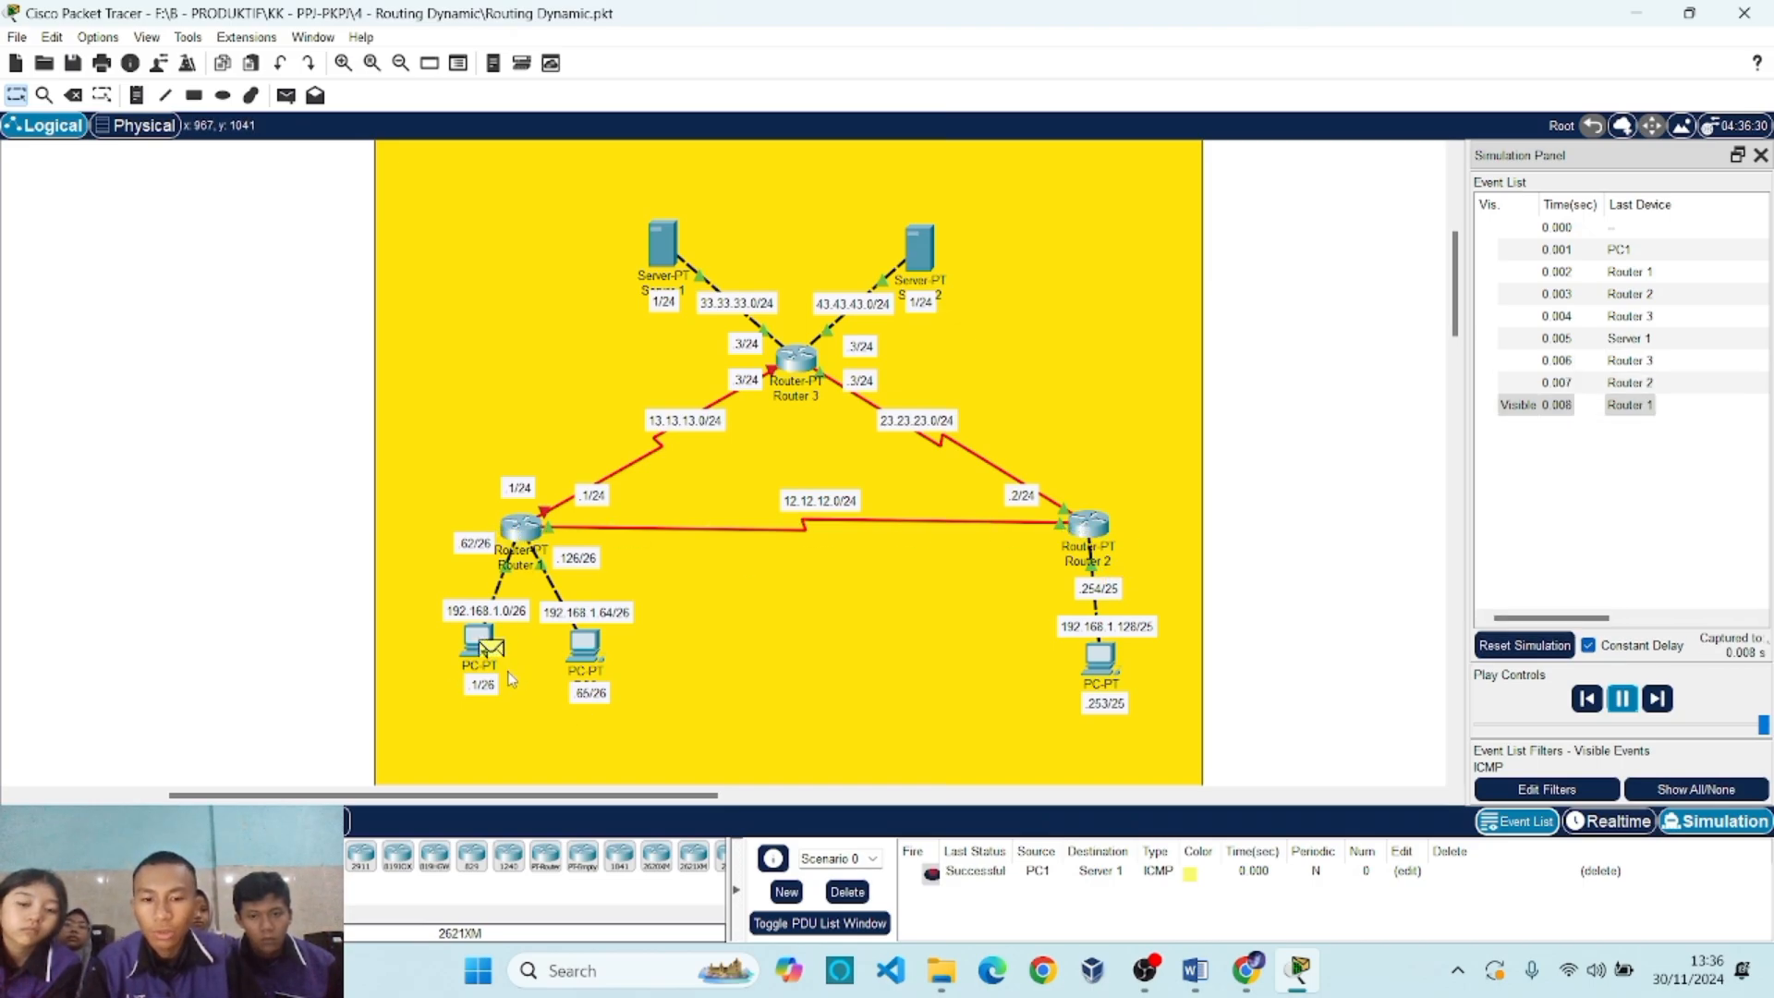
left_click(846, 893)
Add a simple PDU from Server 2 to PC2, play the simulation, check its status and clear the scenario.
key("p")
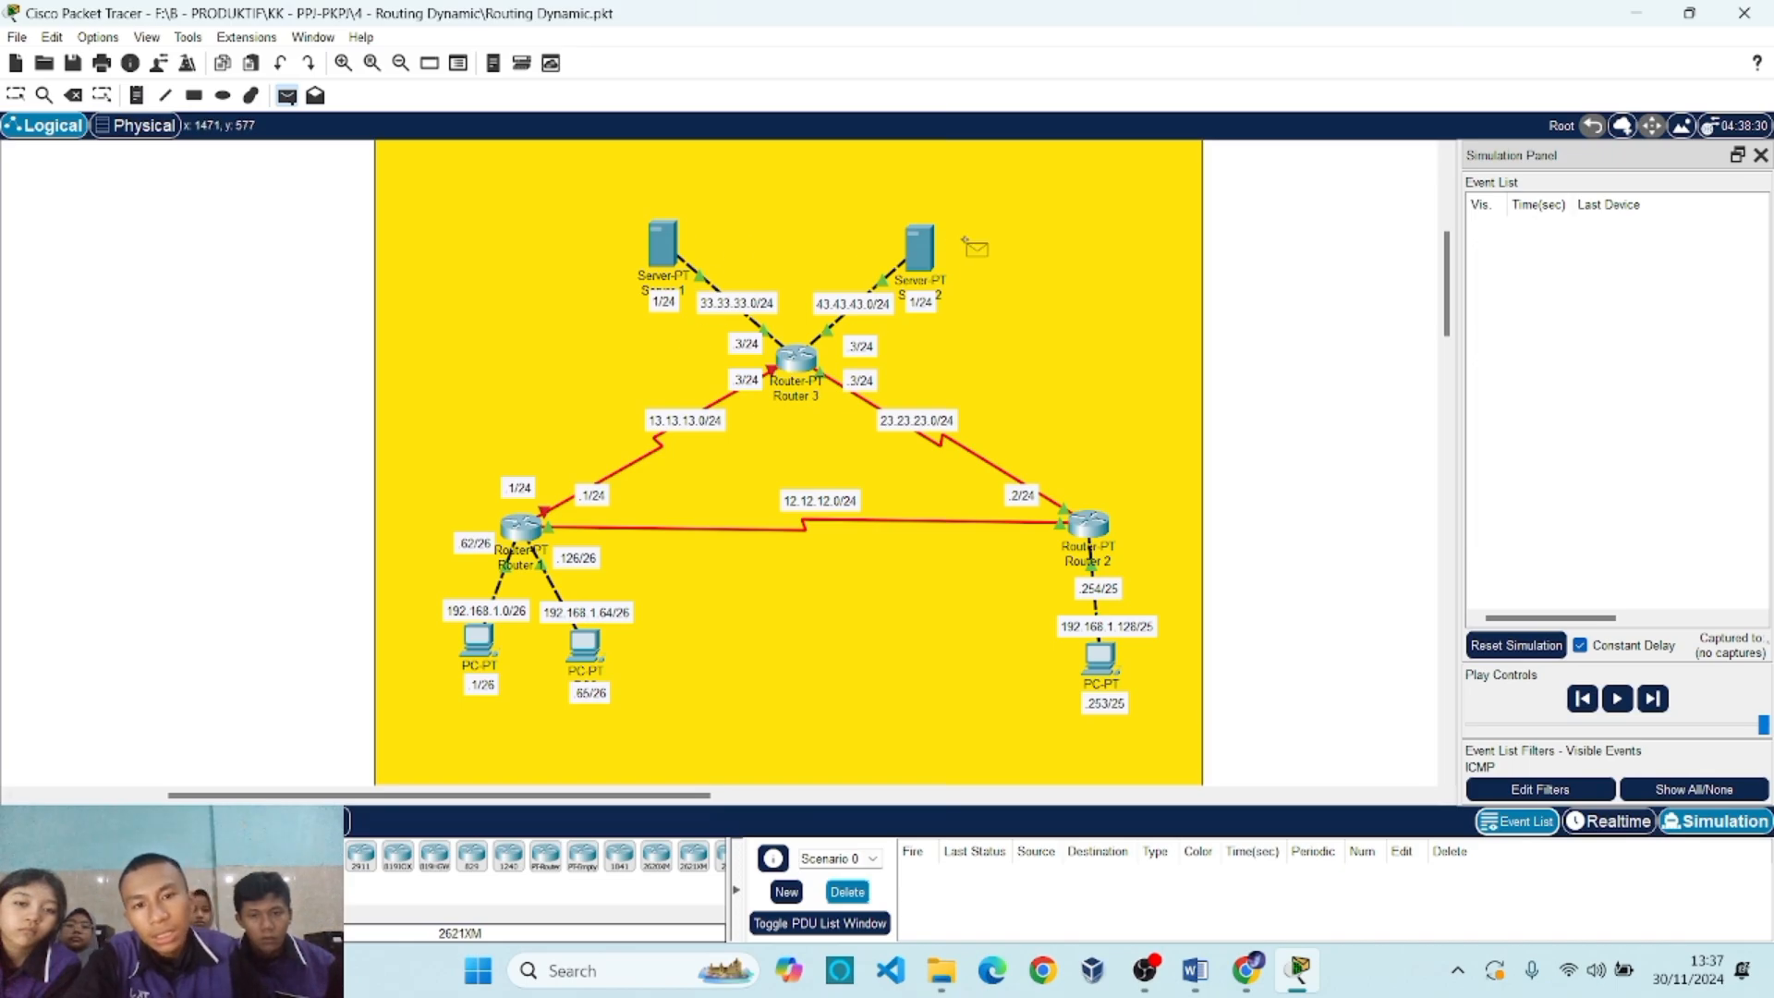
left_click(924, 247)
left_click(577, 650)
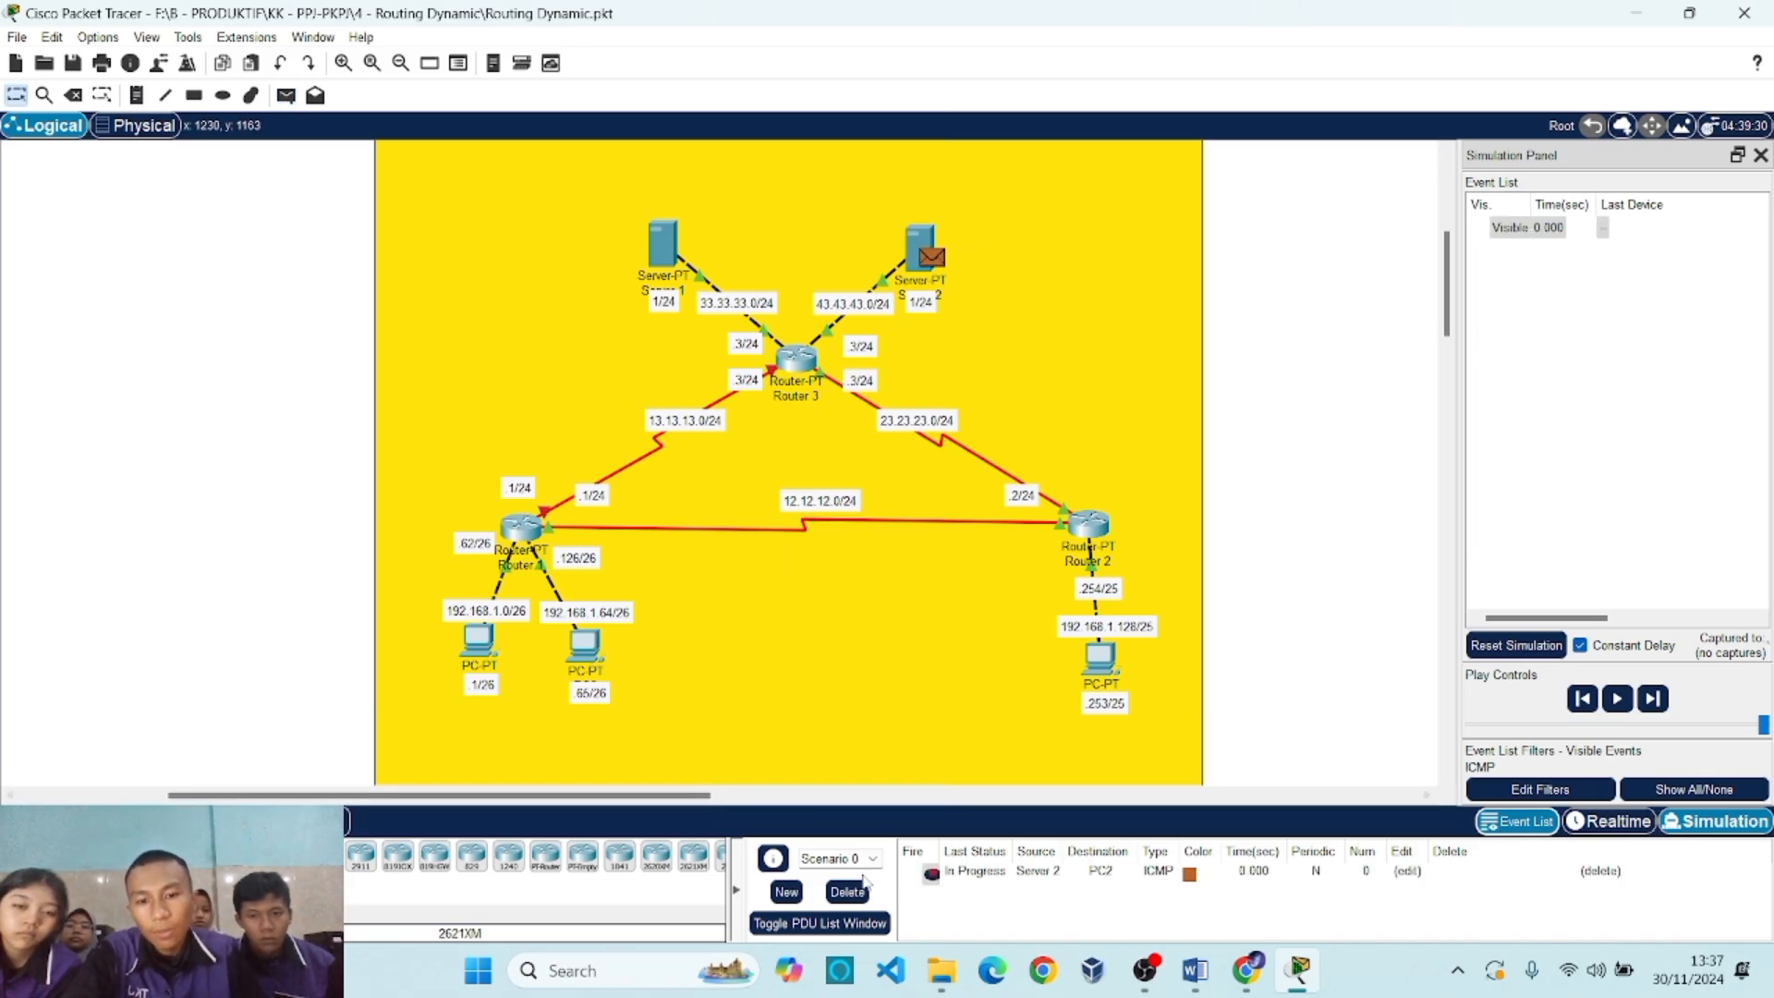
left_click(1622, 699)
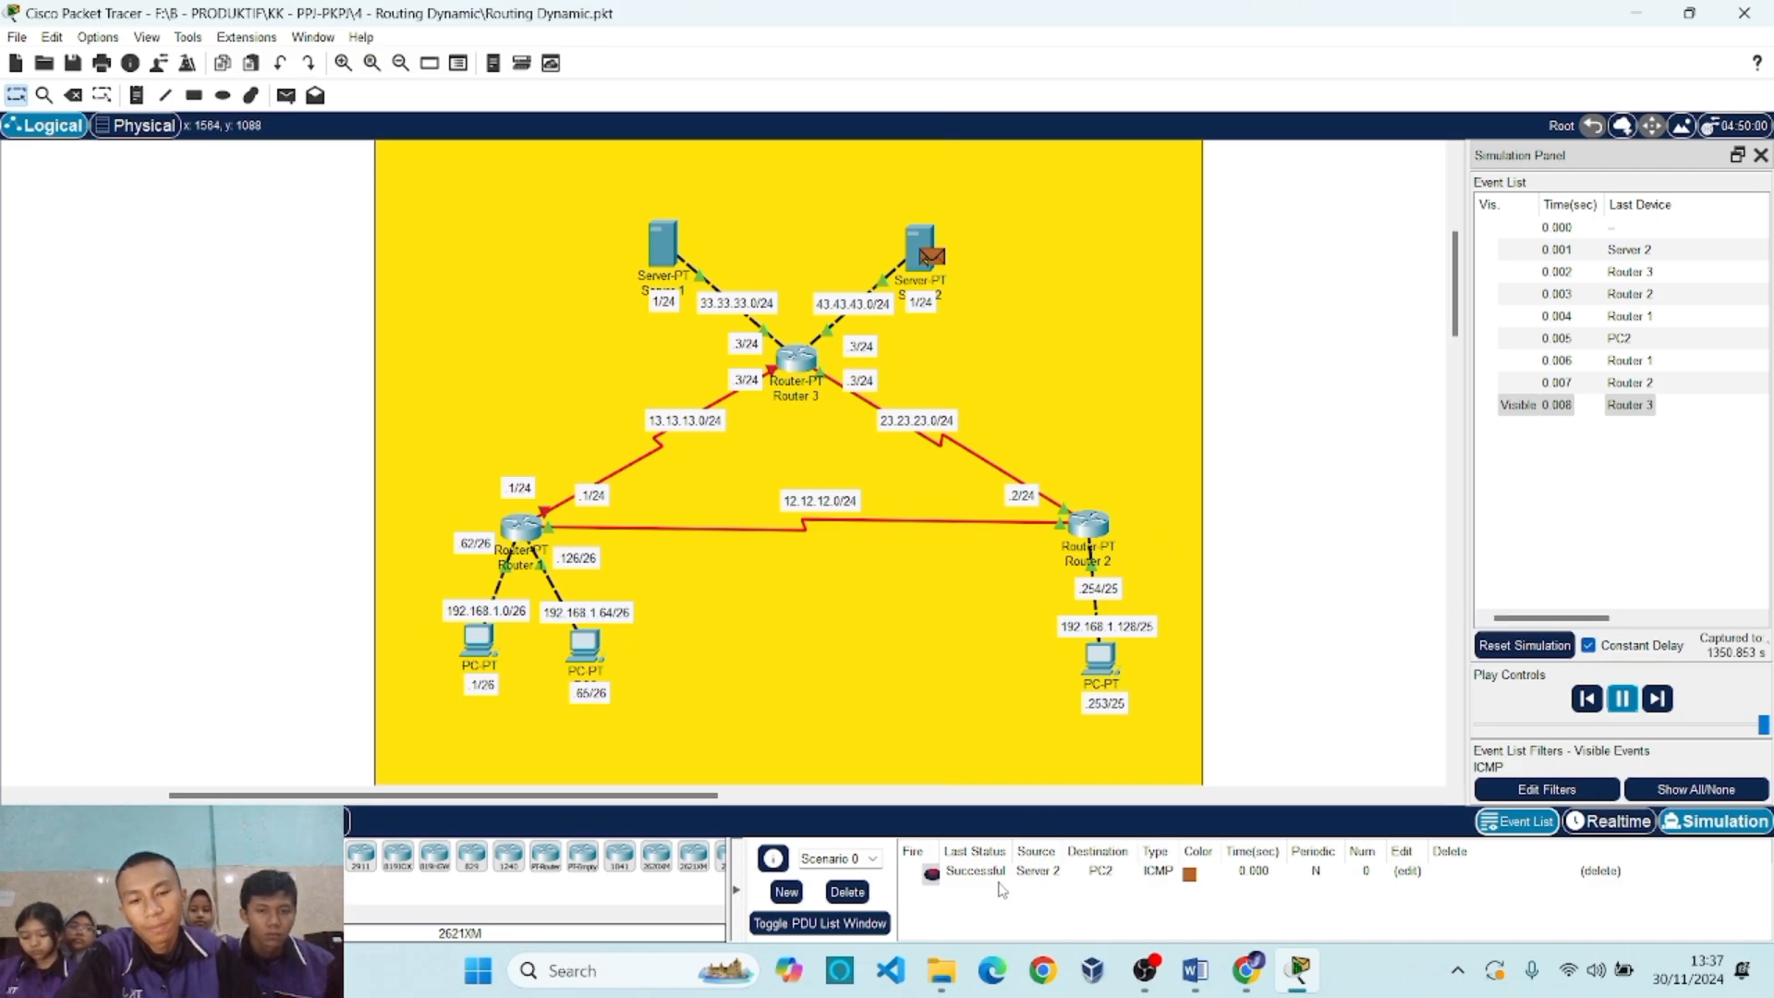
left_click(847, 891)
Trace the route from PC1's command prompt to Server 1 with tracert 33.33.33.1.
left_click(477, 640)
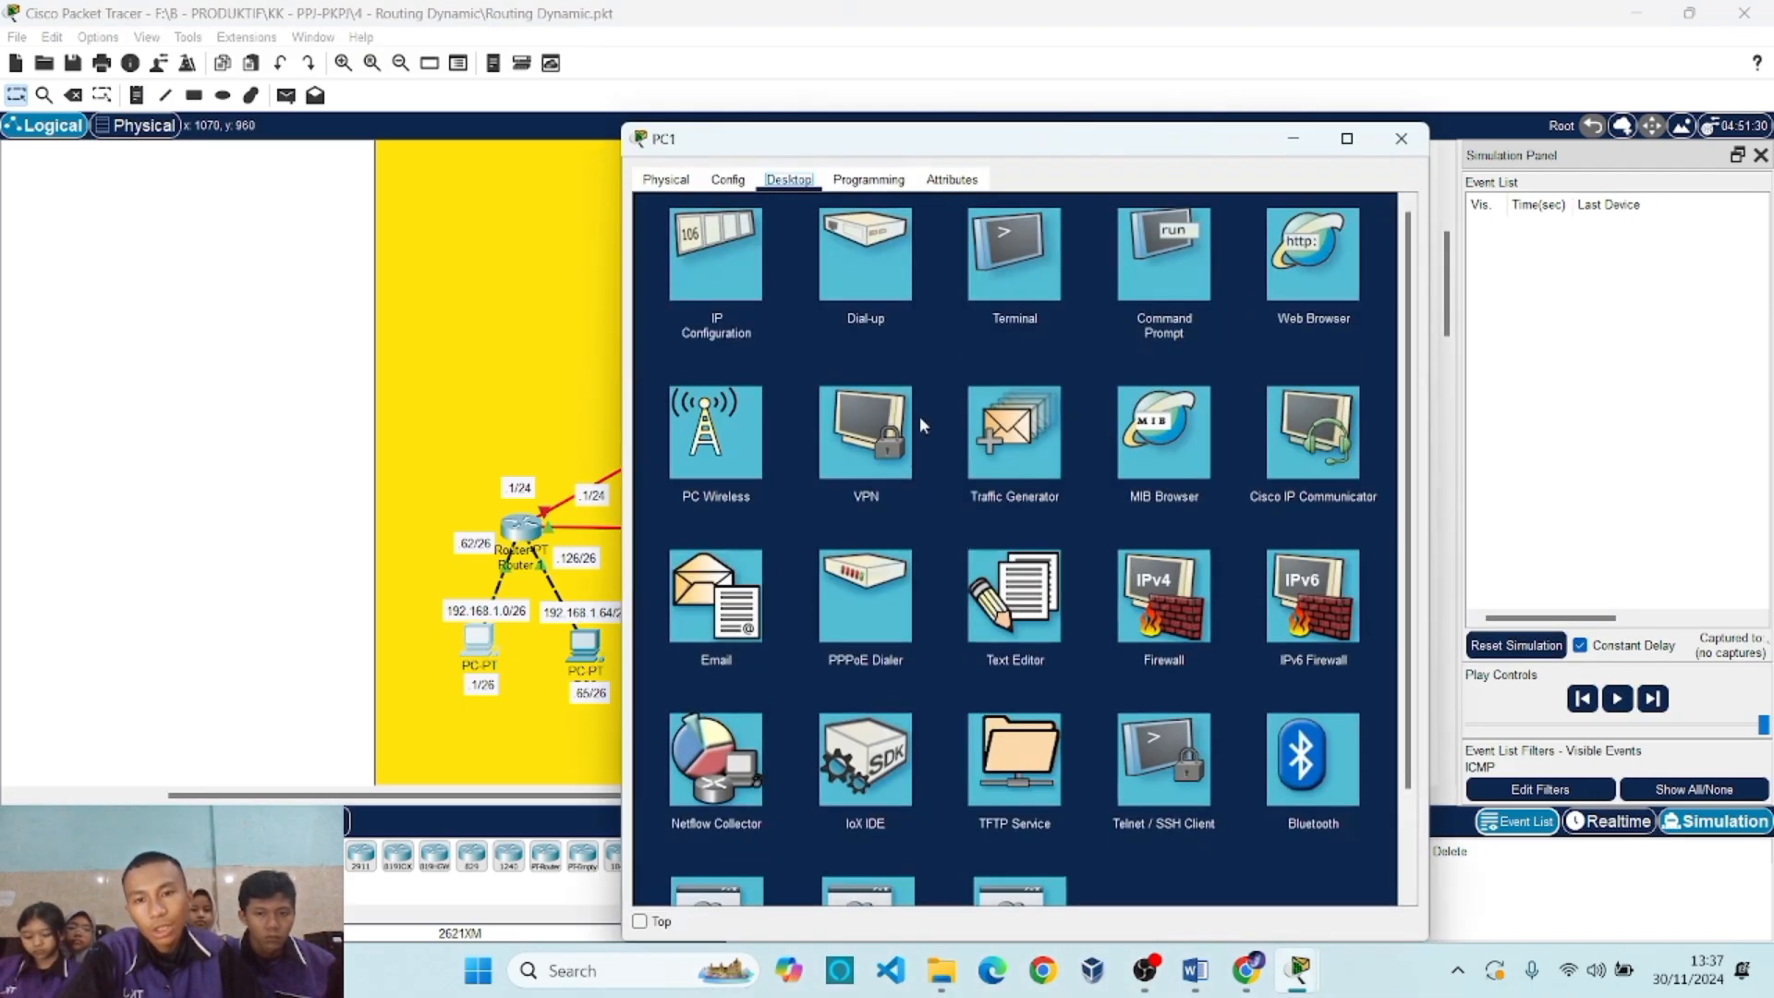
left_click_drag(965, 146, 1324, 137)
left_click(1524, 242)
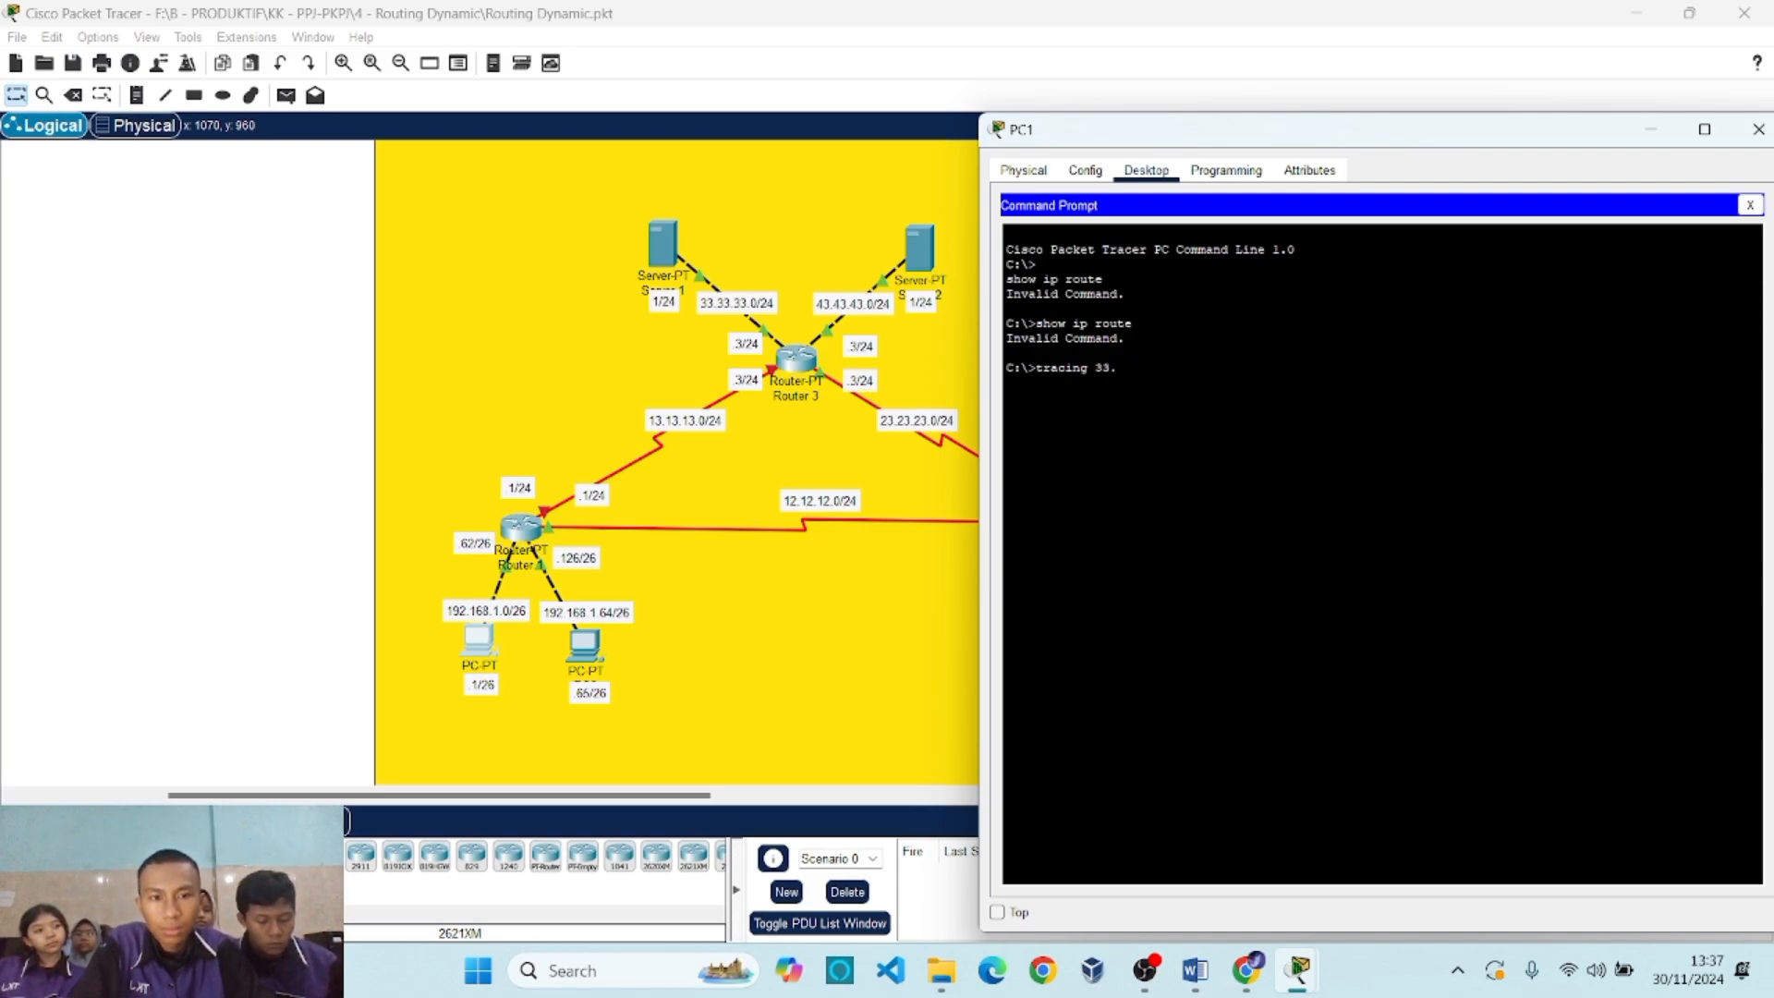
key("Return")
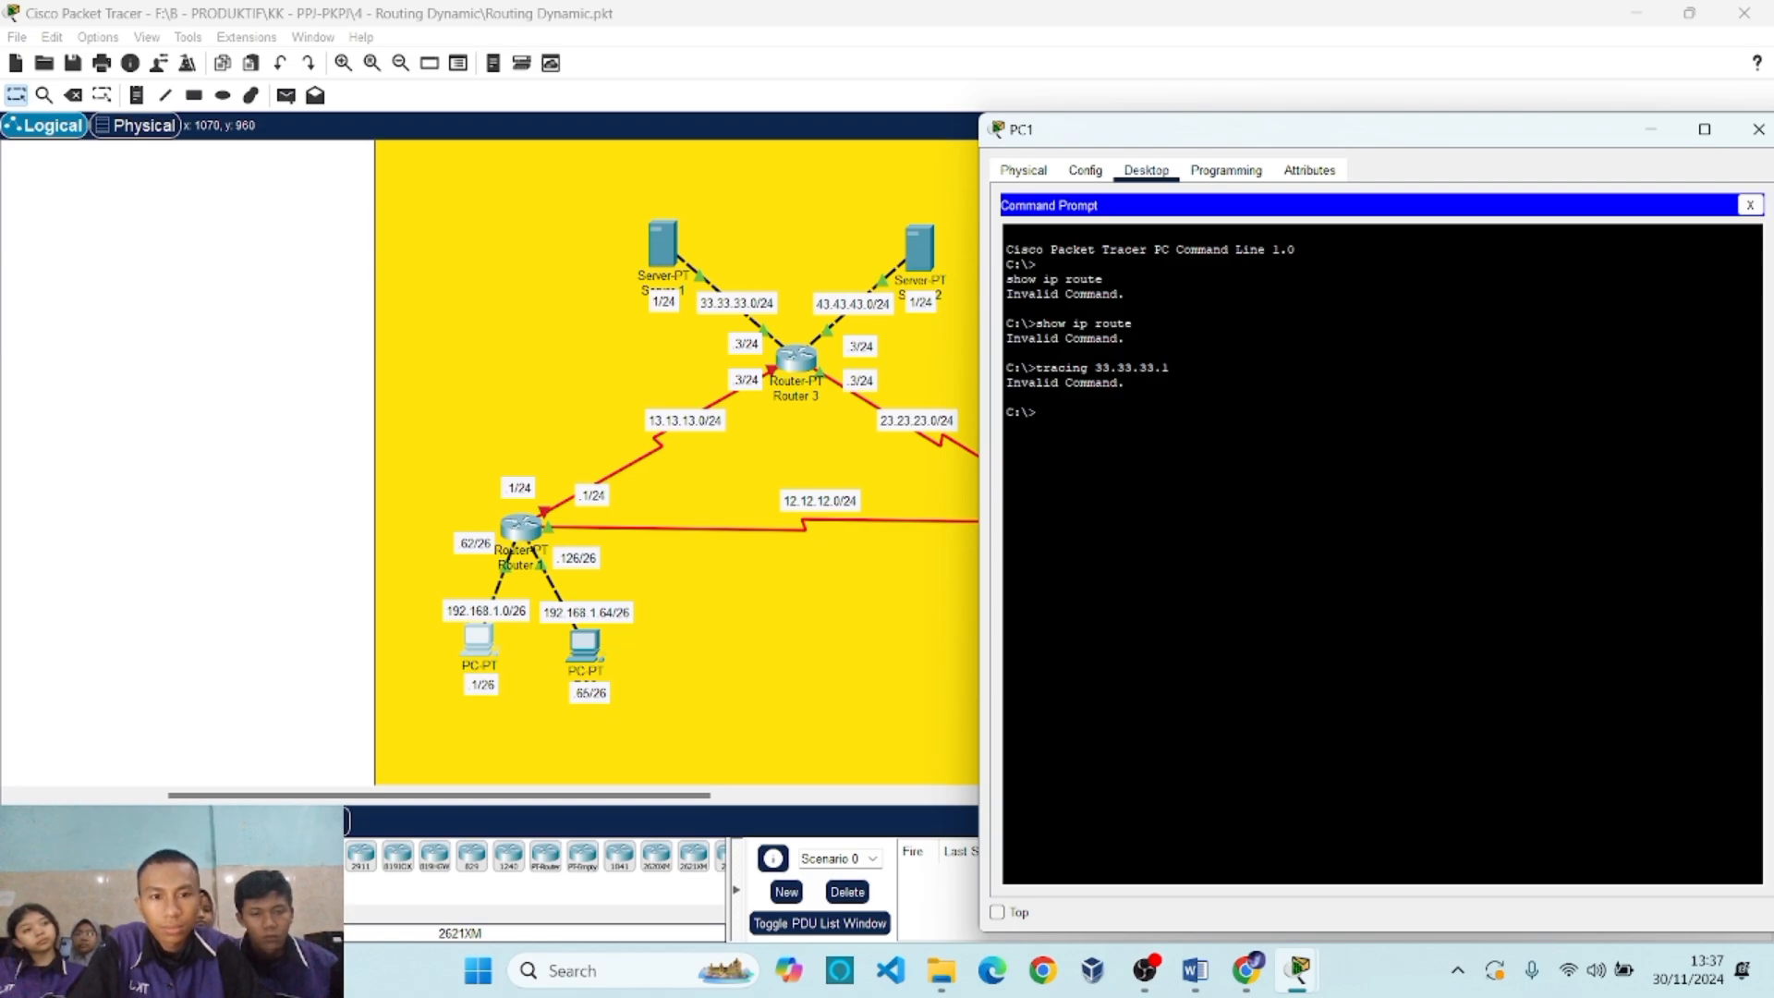
key("Up")
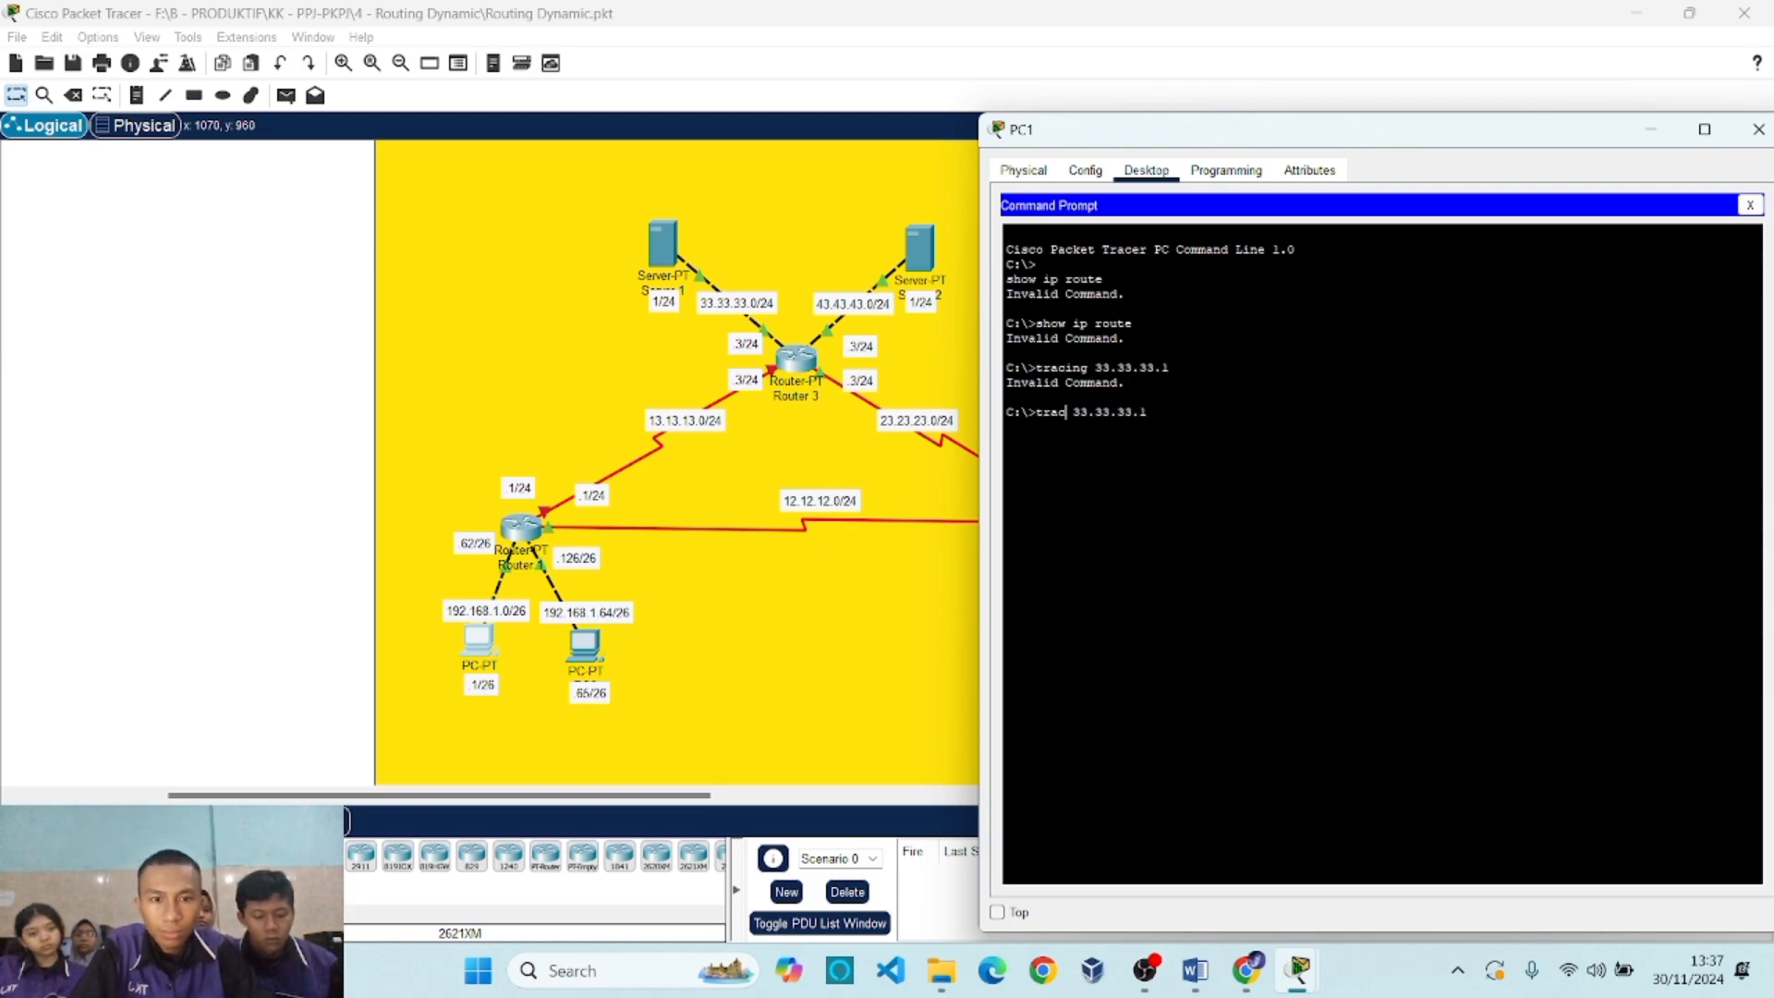
type("t")
key("Return")
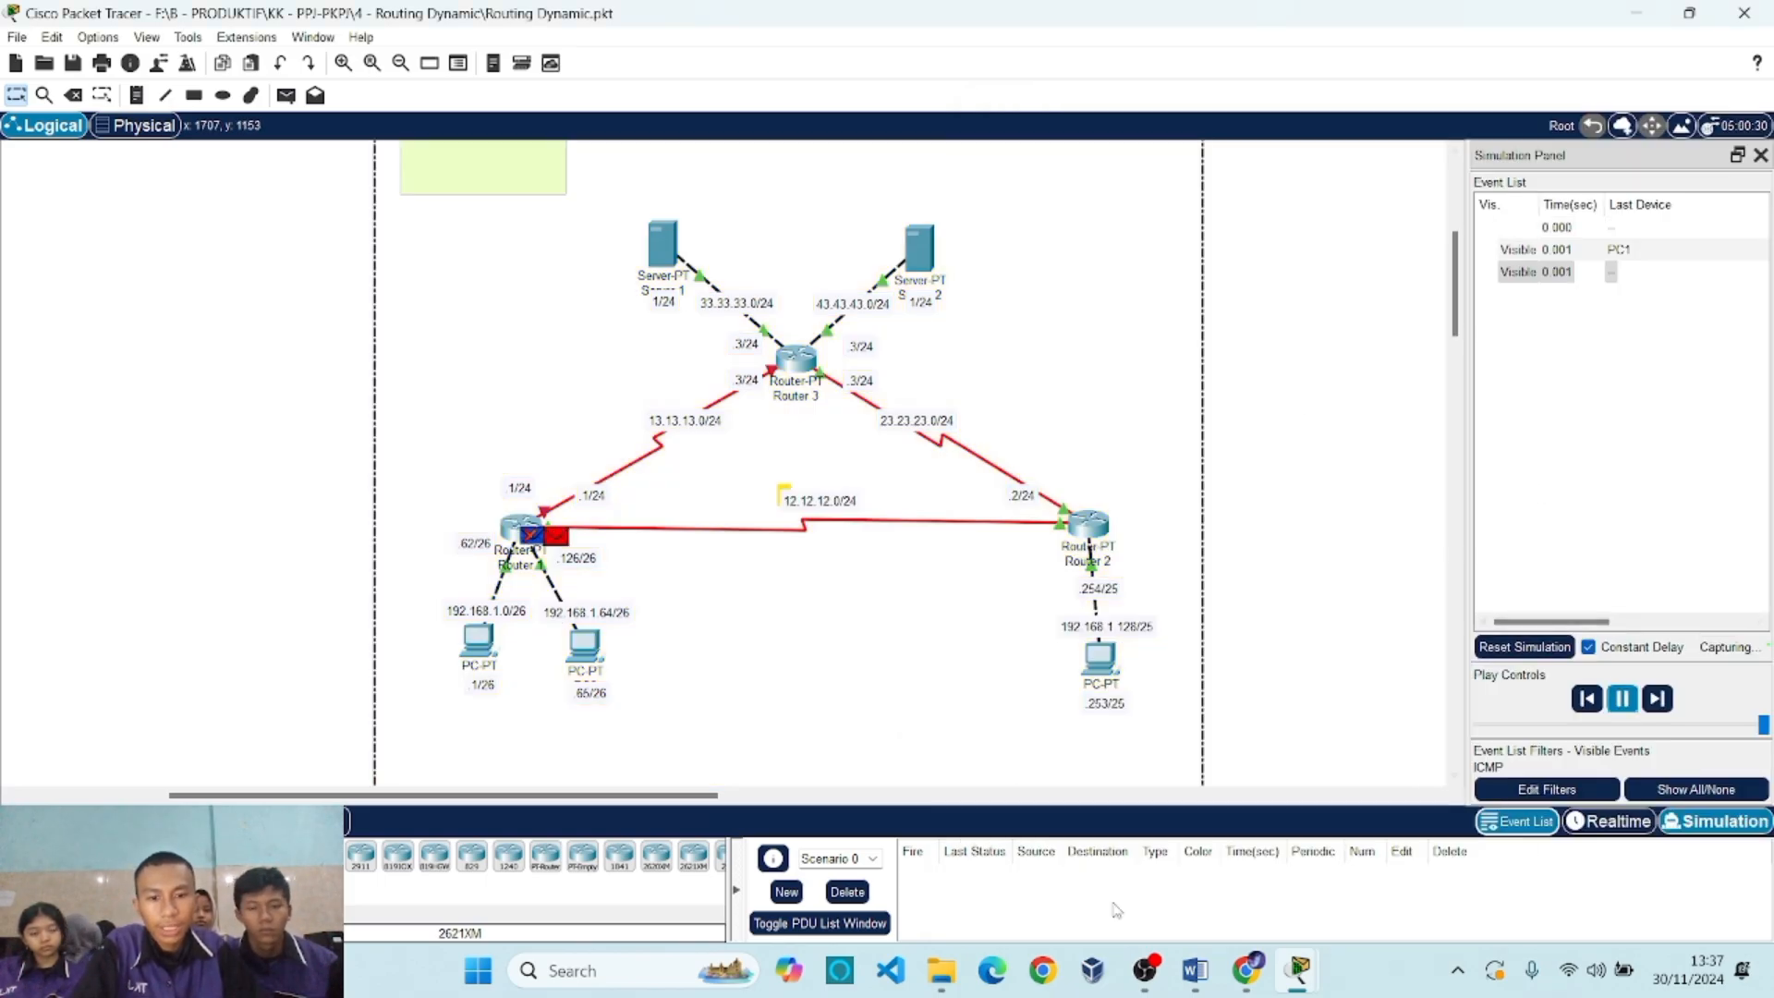
Place the topology workspace and PC1's command prompt side by side to follow the trace, and close the Simulation Panel.
left_click_drag(1352, 20, 0, 205)
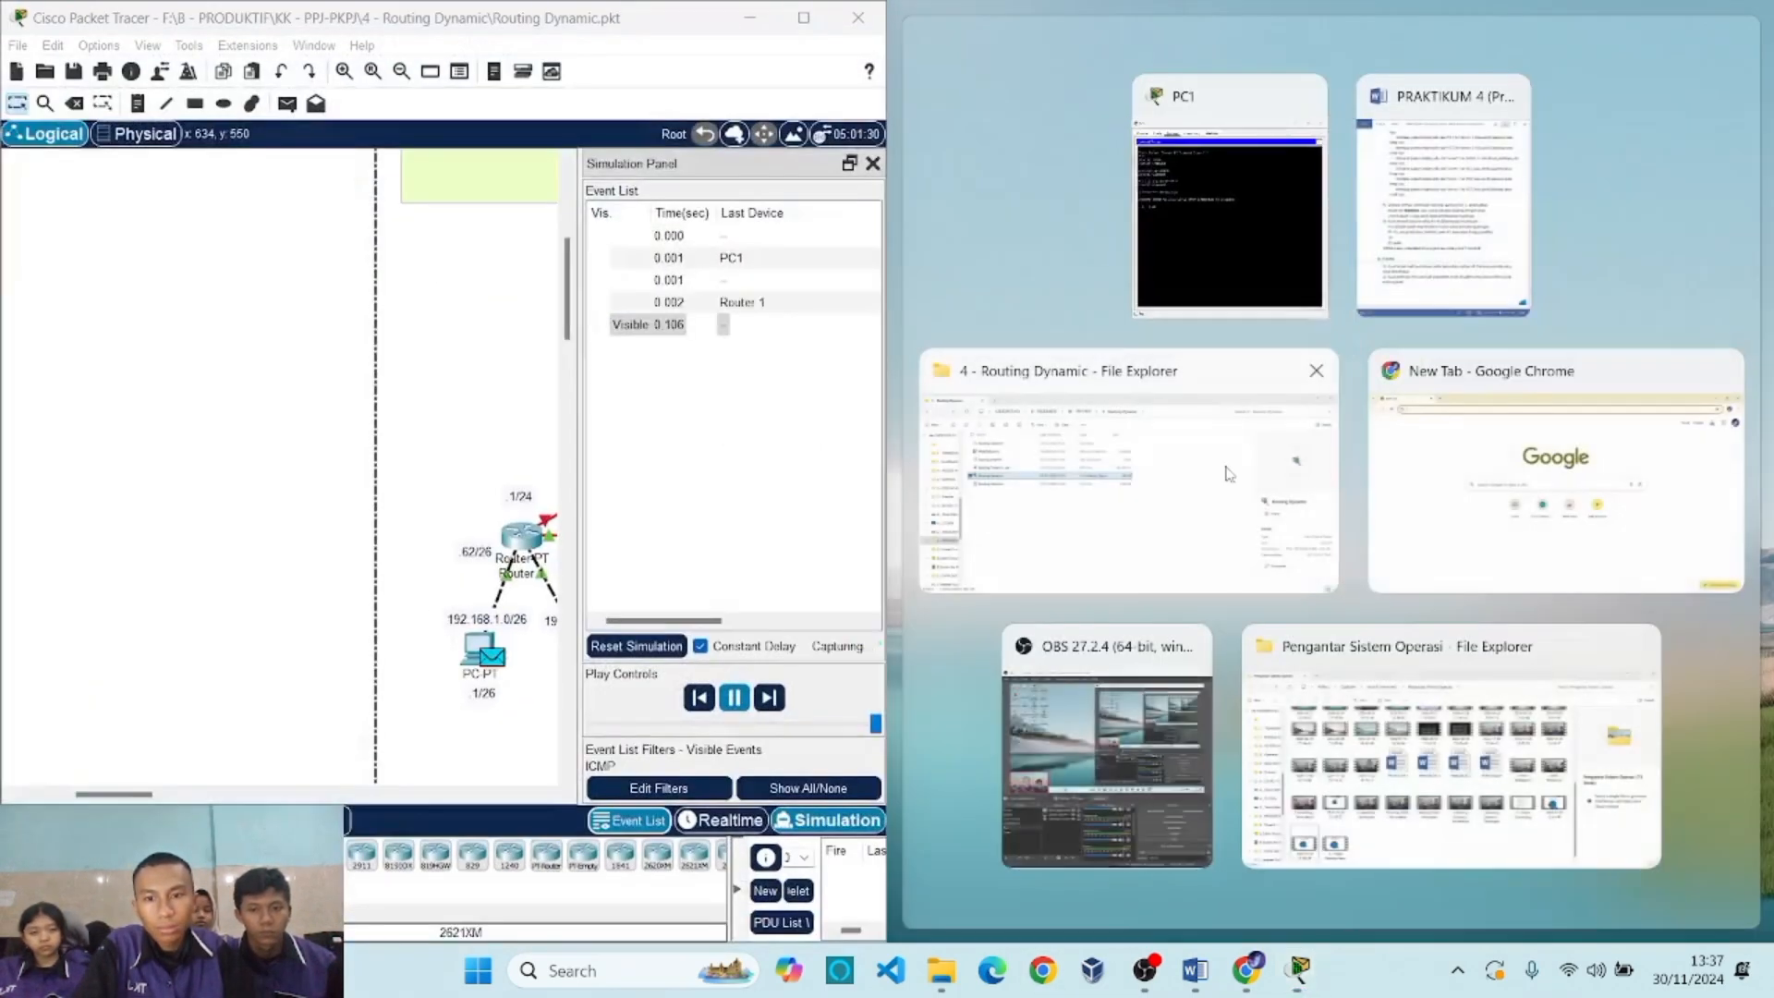
left_click(1227, 207)
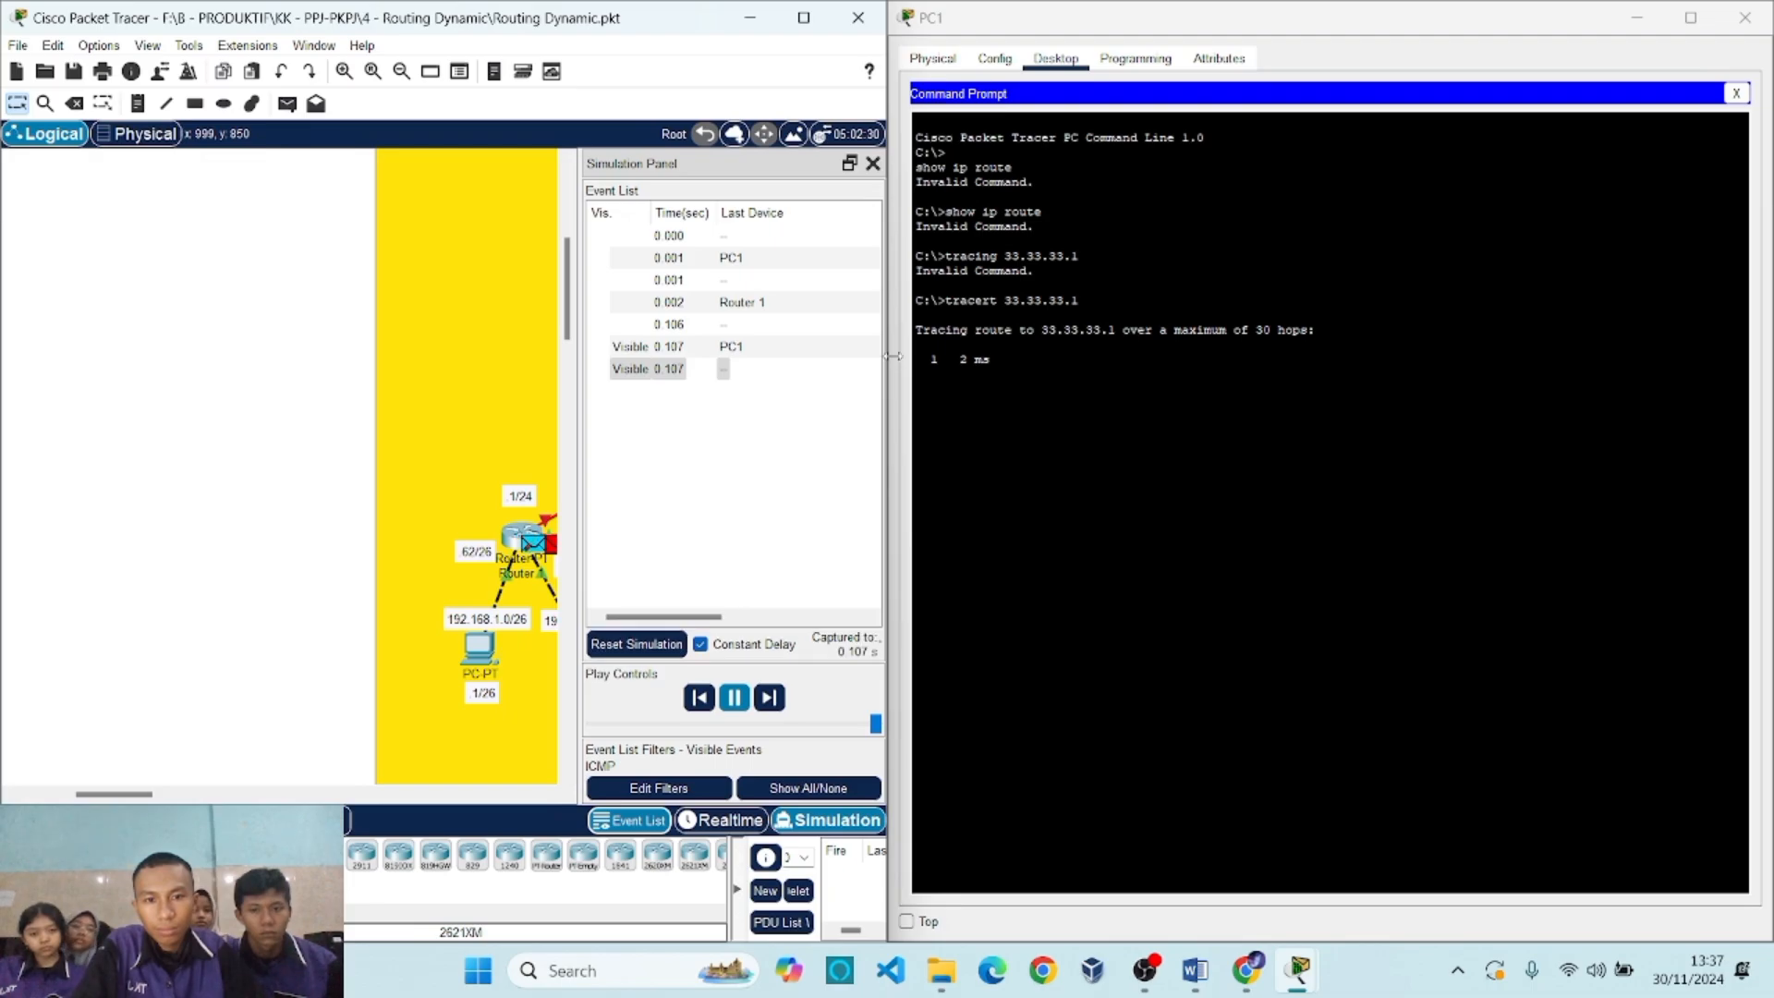
left_click_drag(901, 365, 1183, 366)
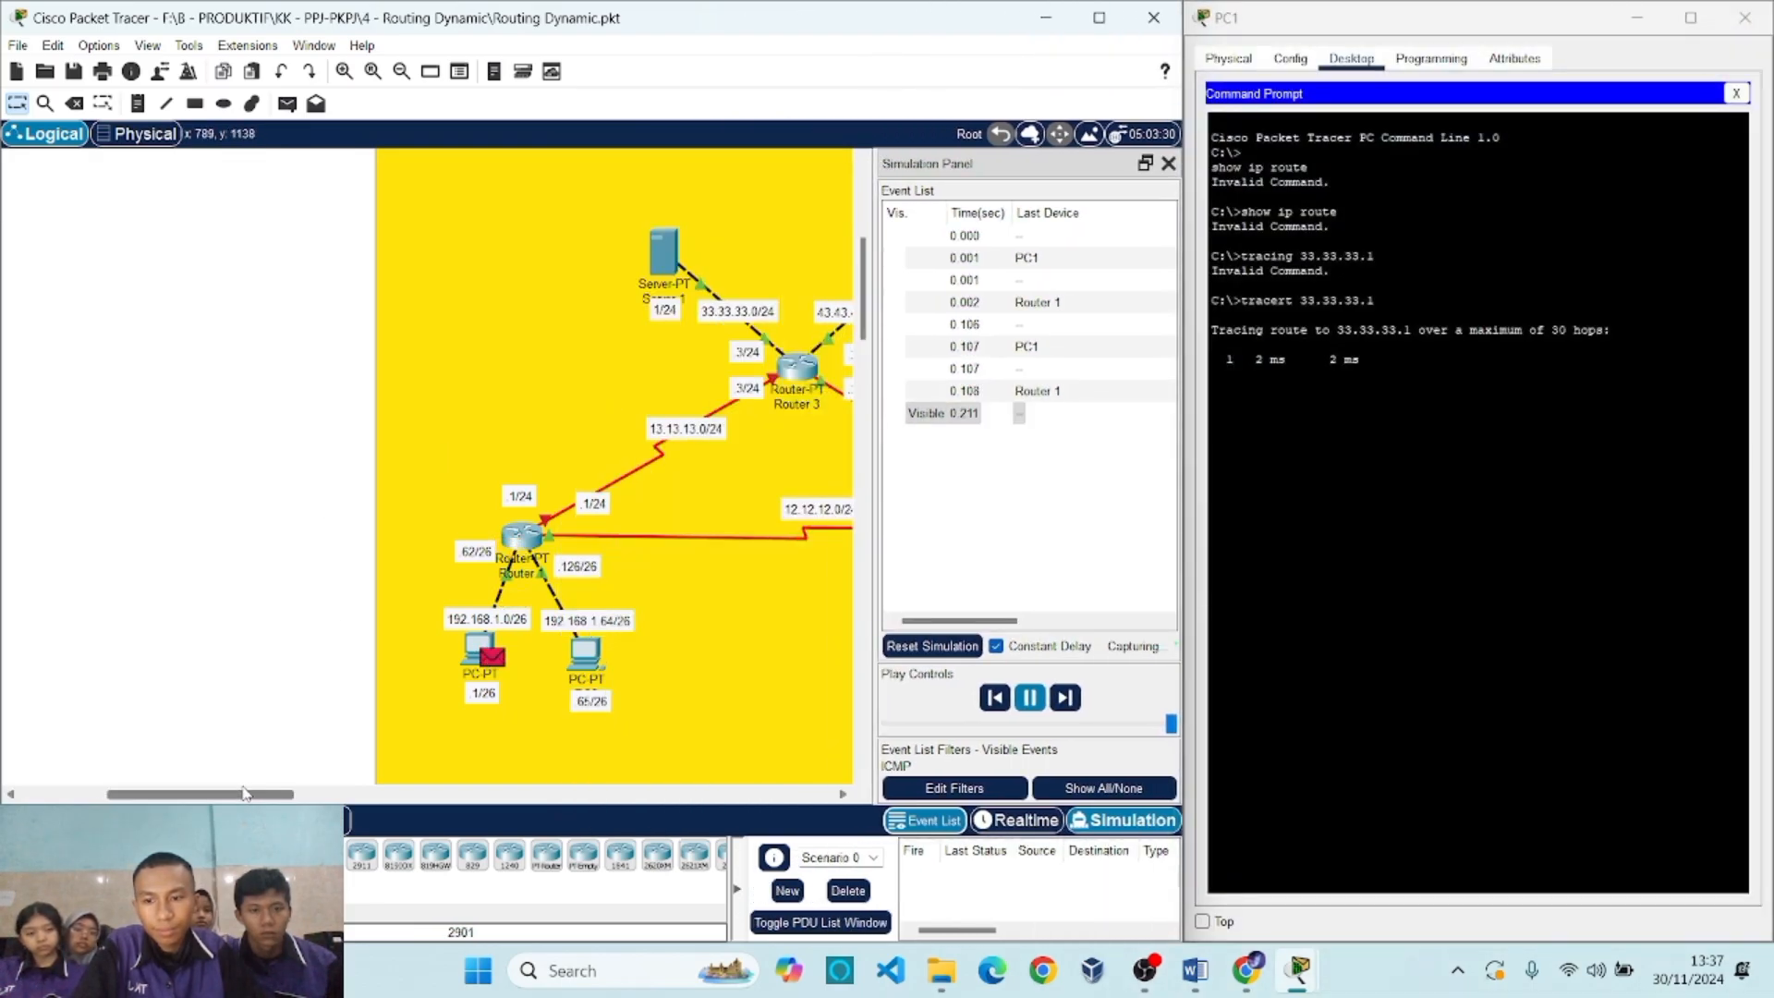
left_click_drag(240, 794, 317, 796)
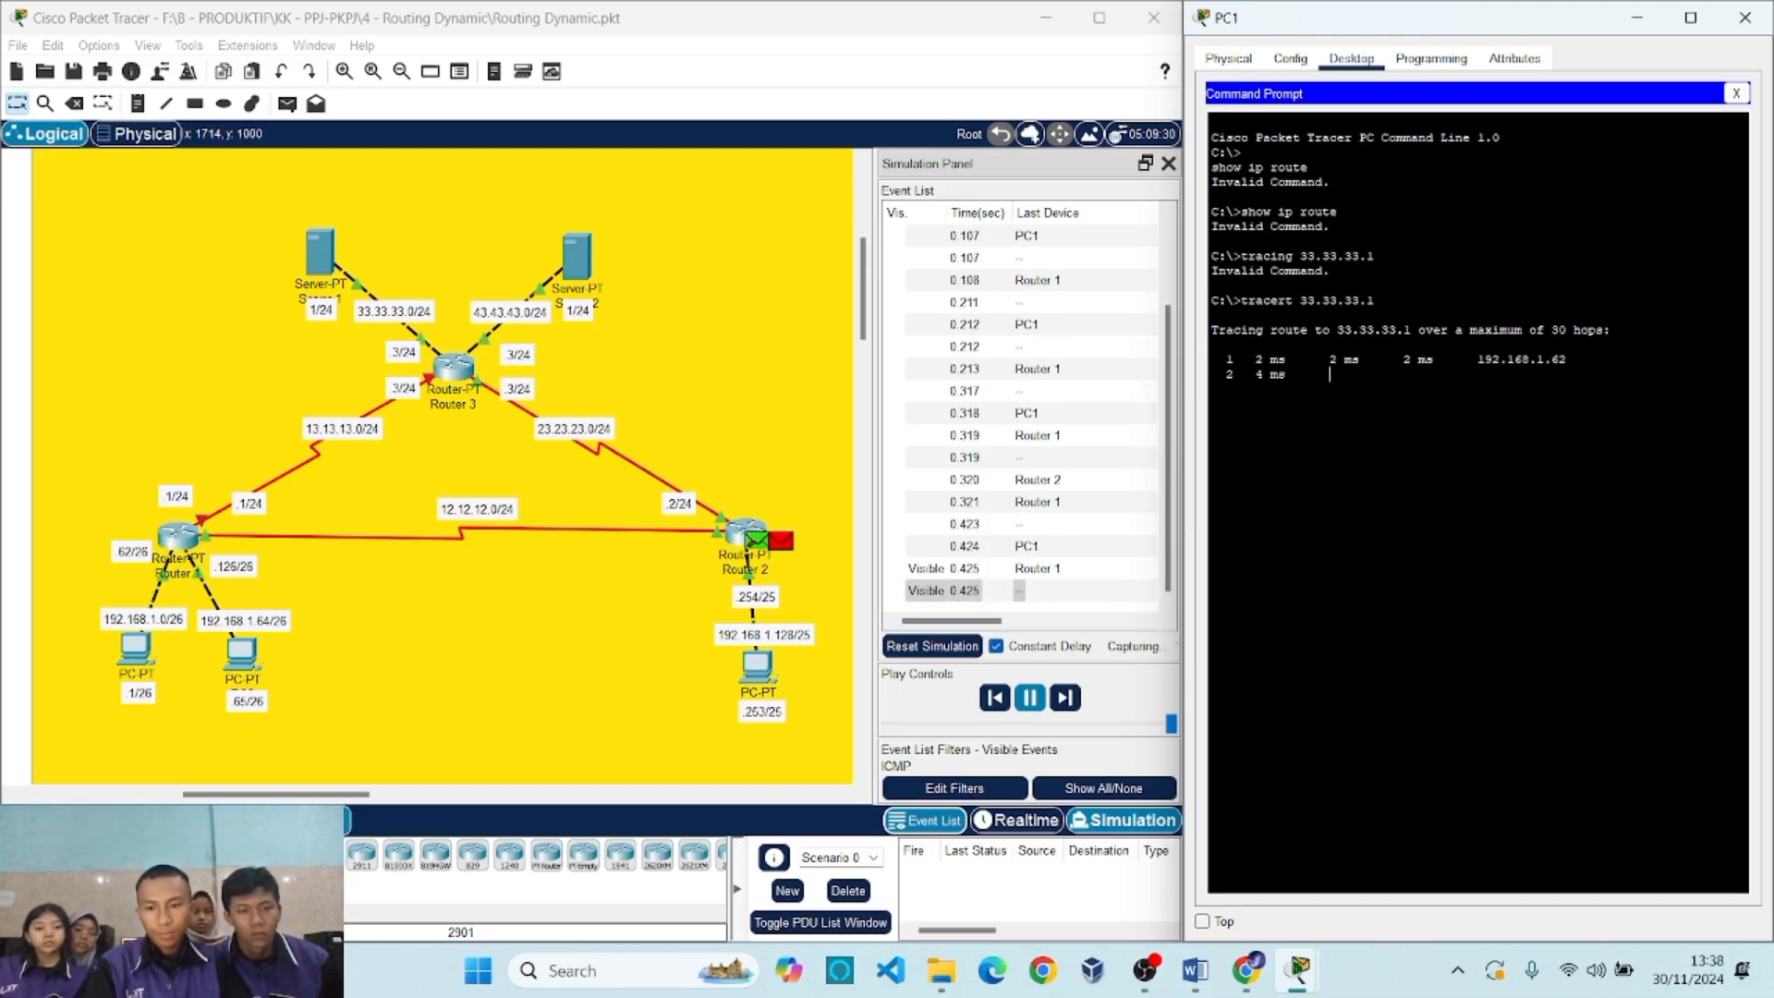
left_click(803, 845)
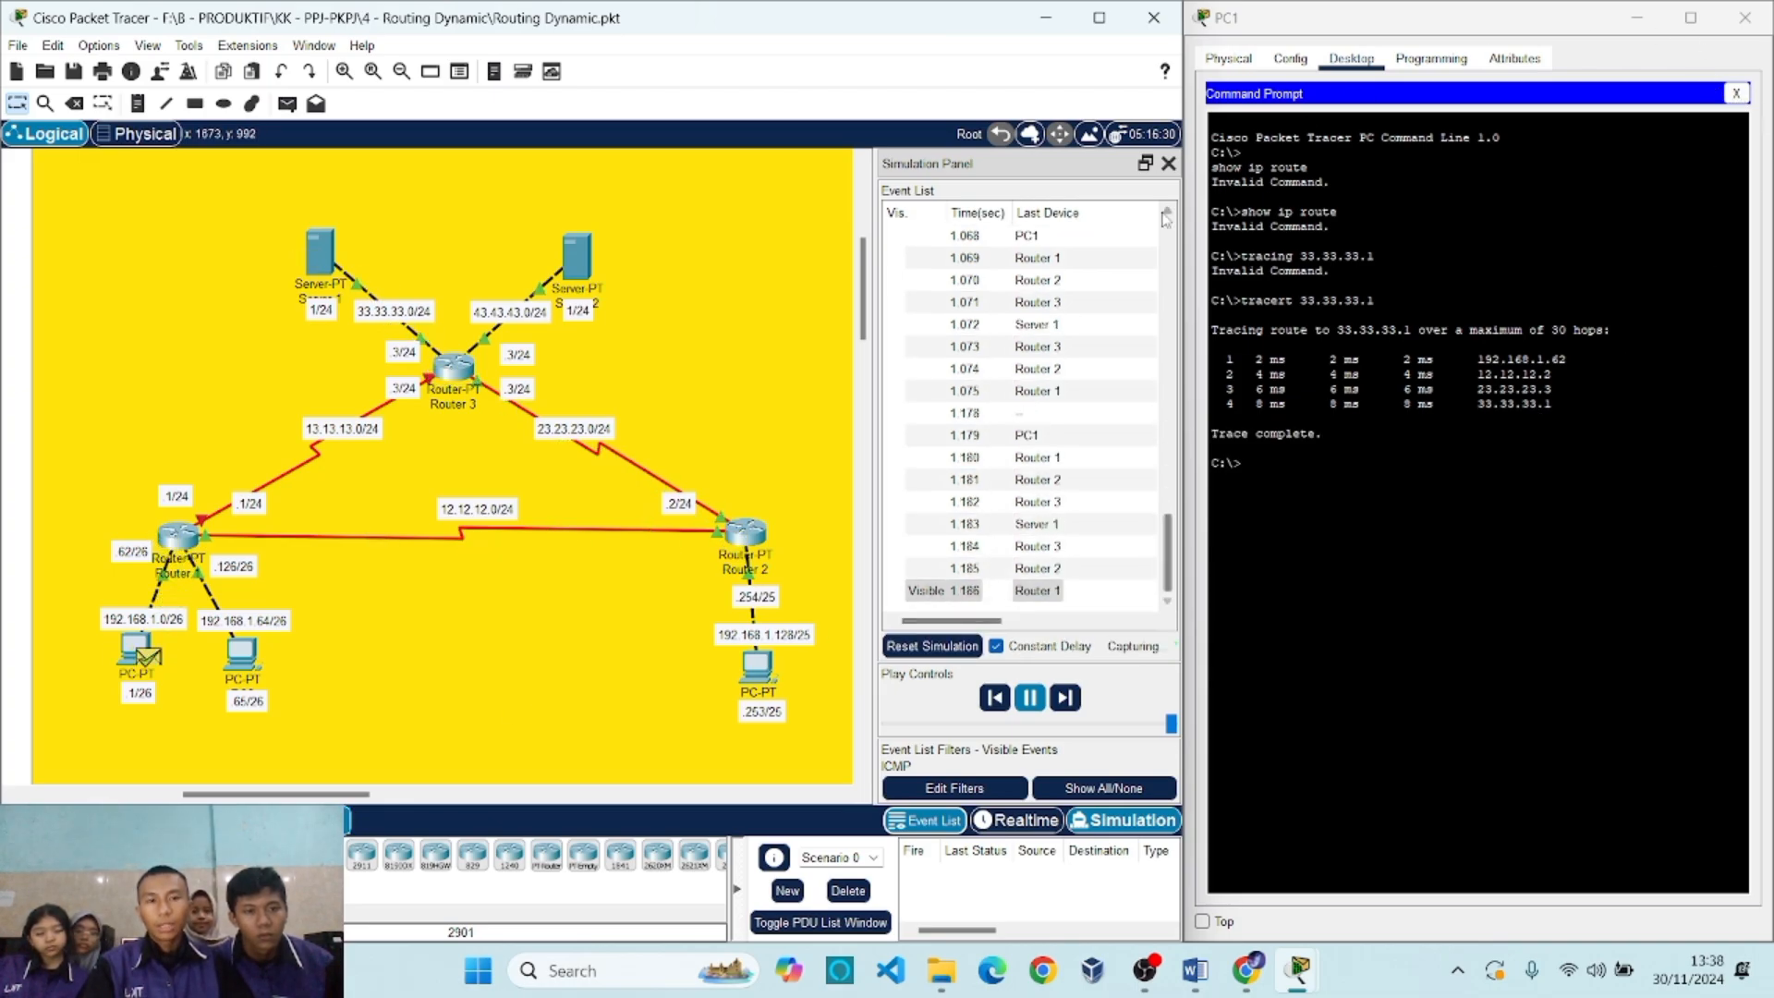
left_click(1169, 163)
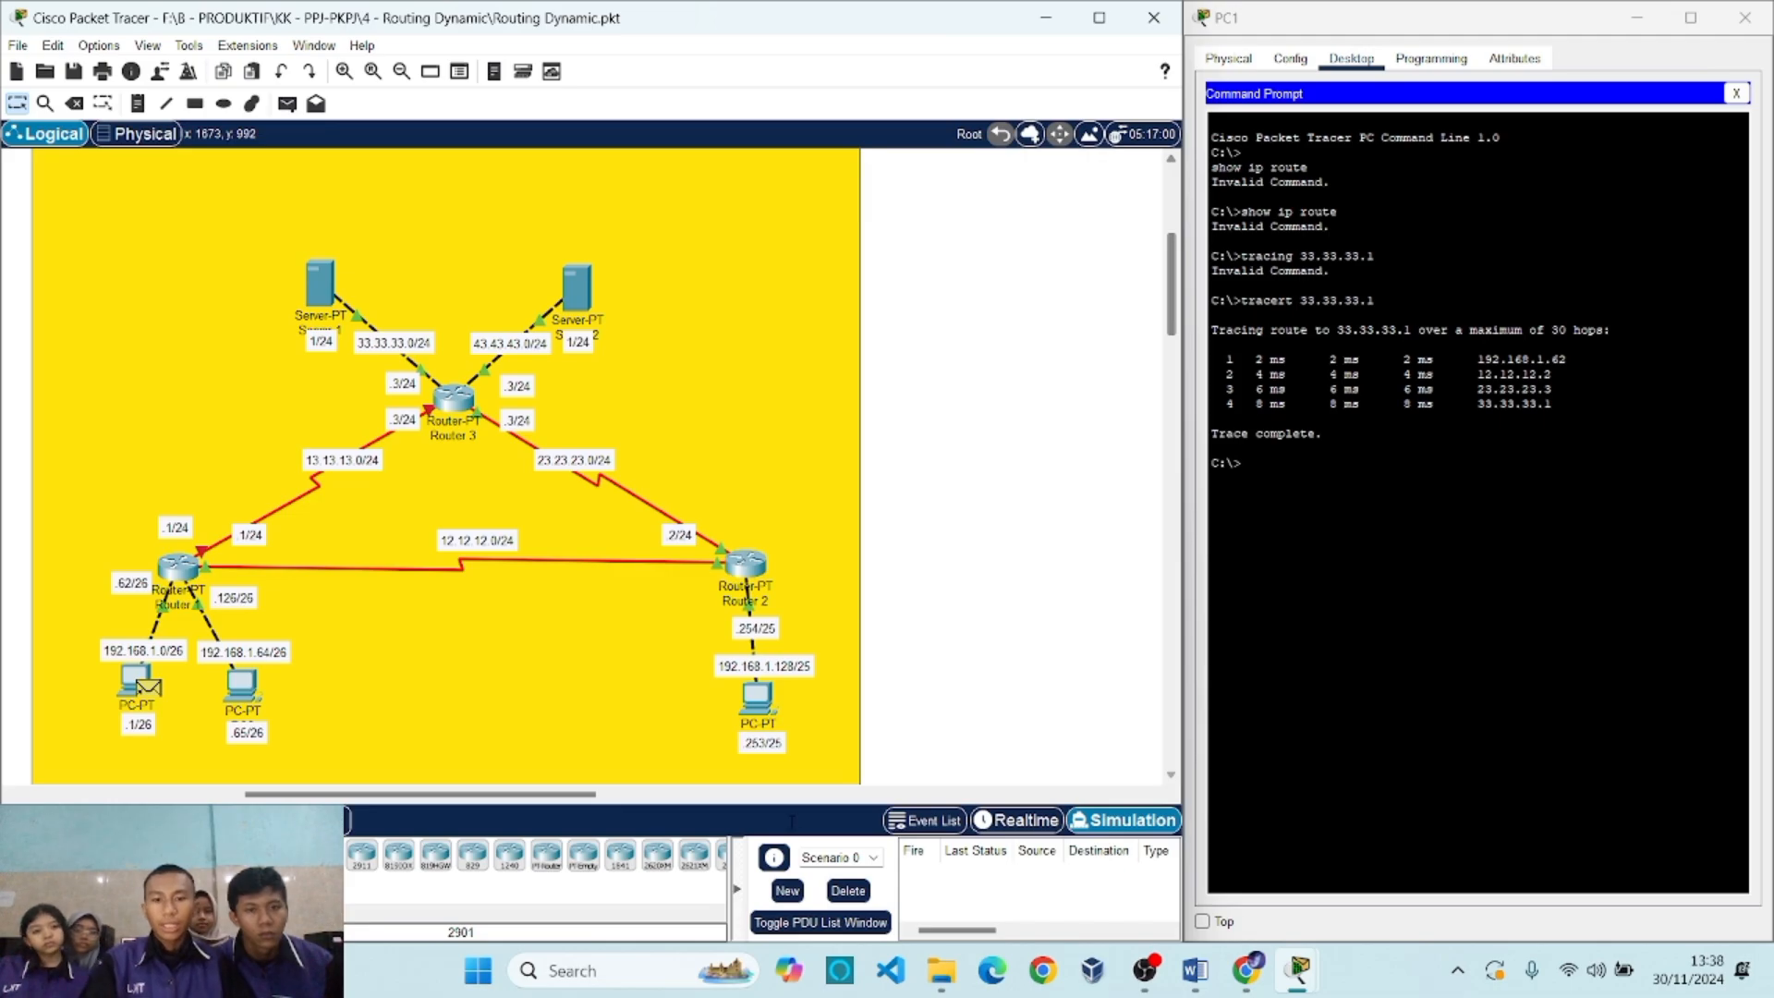
Compare the hops of the trace to 33.33.33.1 with the topology, highlighting the final hops and clearing the full simulation event list.
scroll(476, 800, "left", 2)
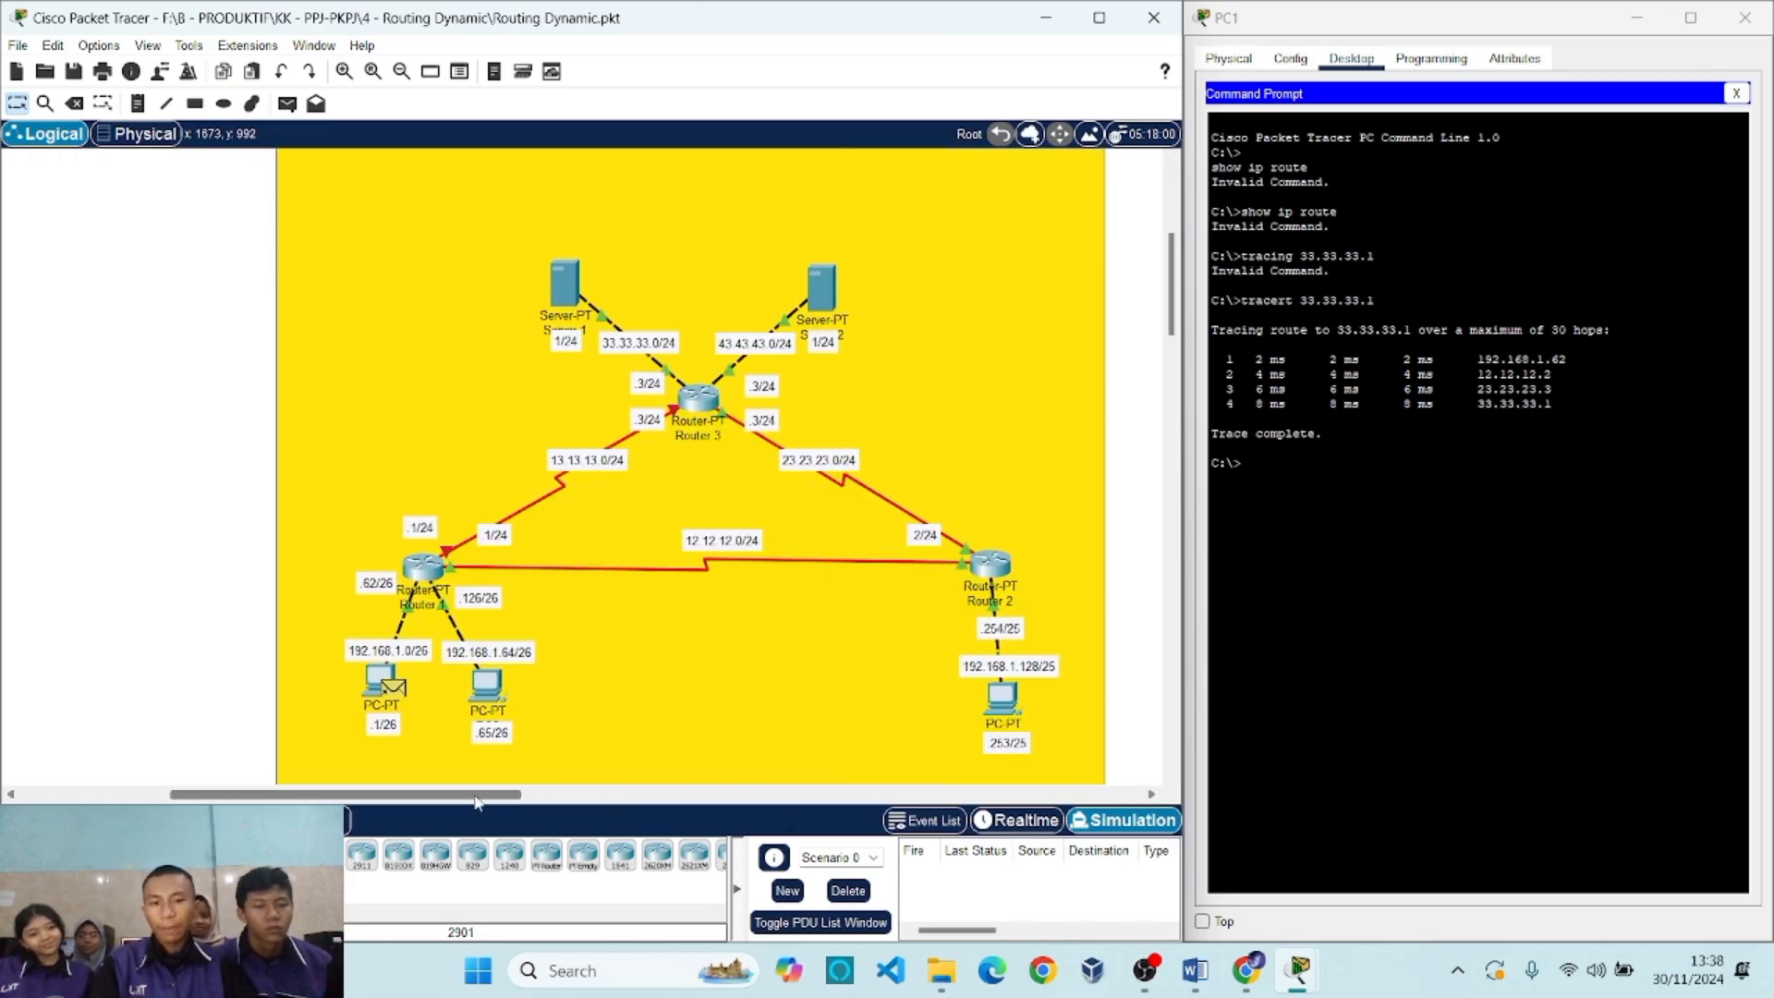
scroll(515, 807, "right", 2)
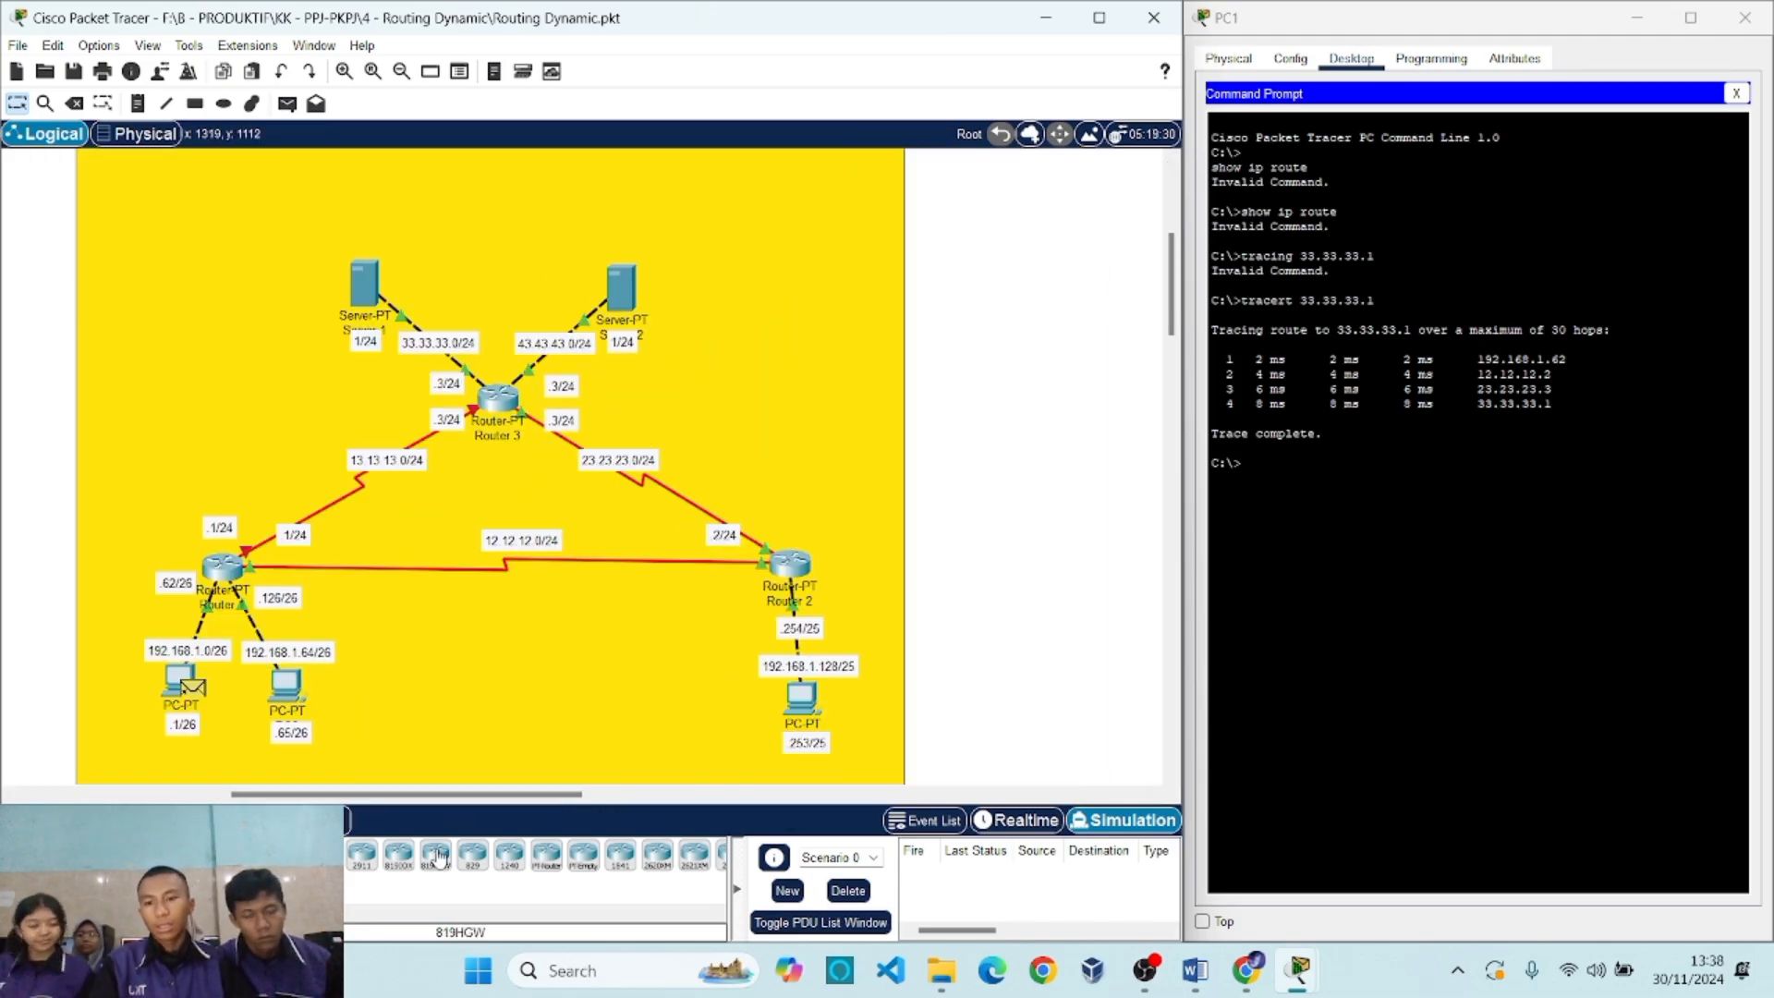
scroll(418, 800, "left", 1)
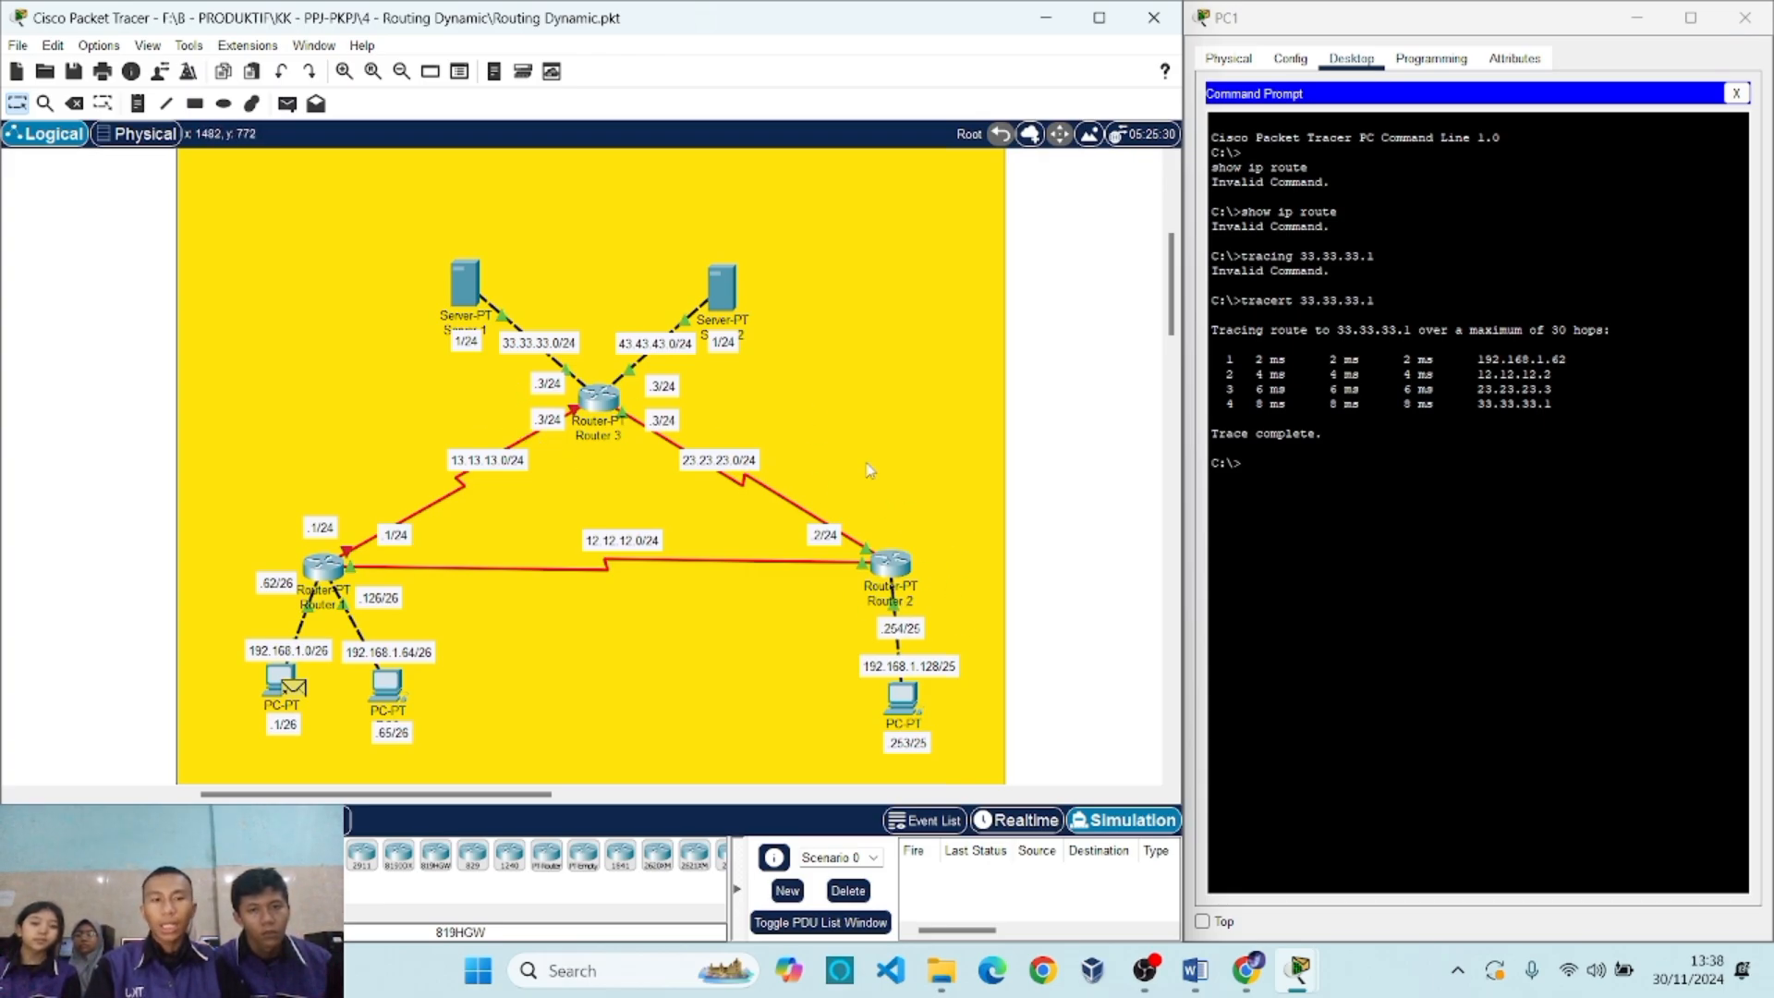
left_click_drag(1552, 404, 1212, 389)
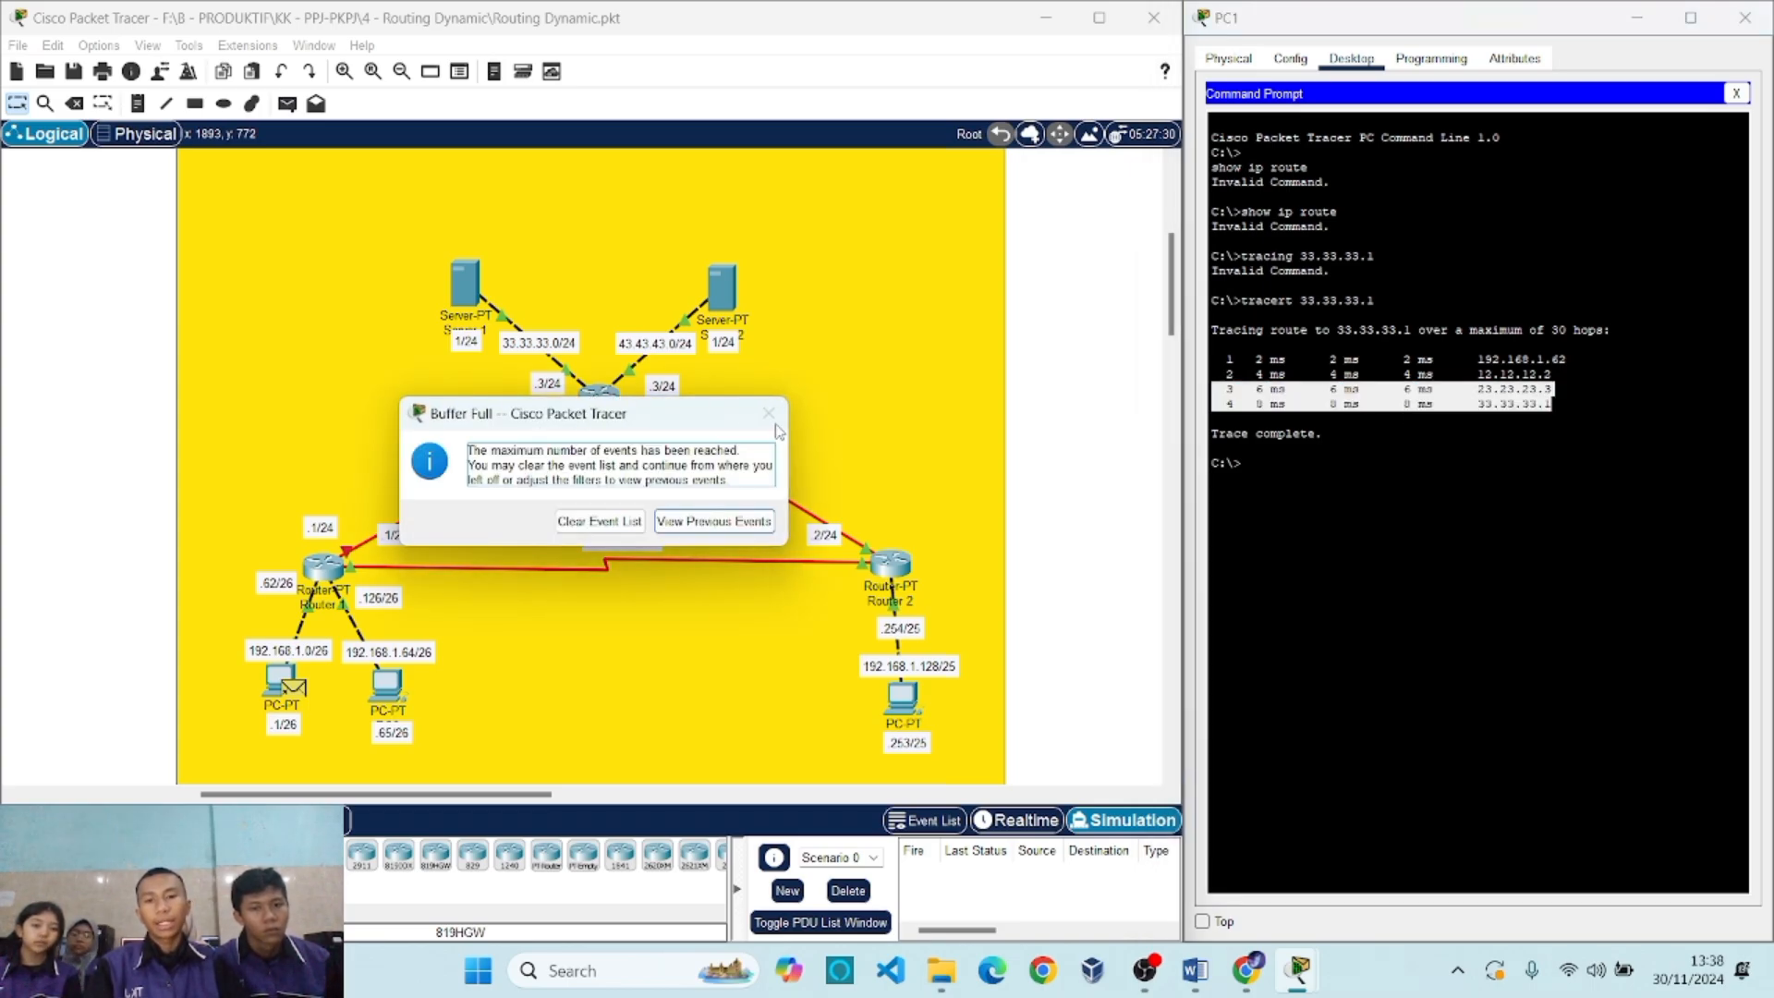
left_click(599, 521)
left_click(1323, 433)
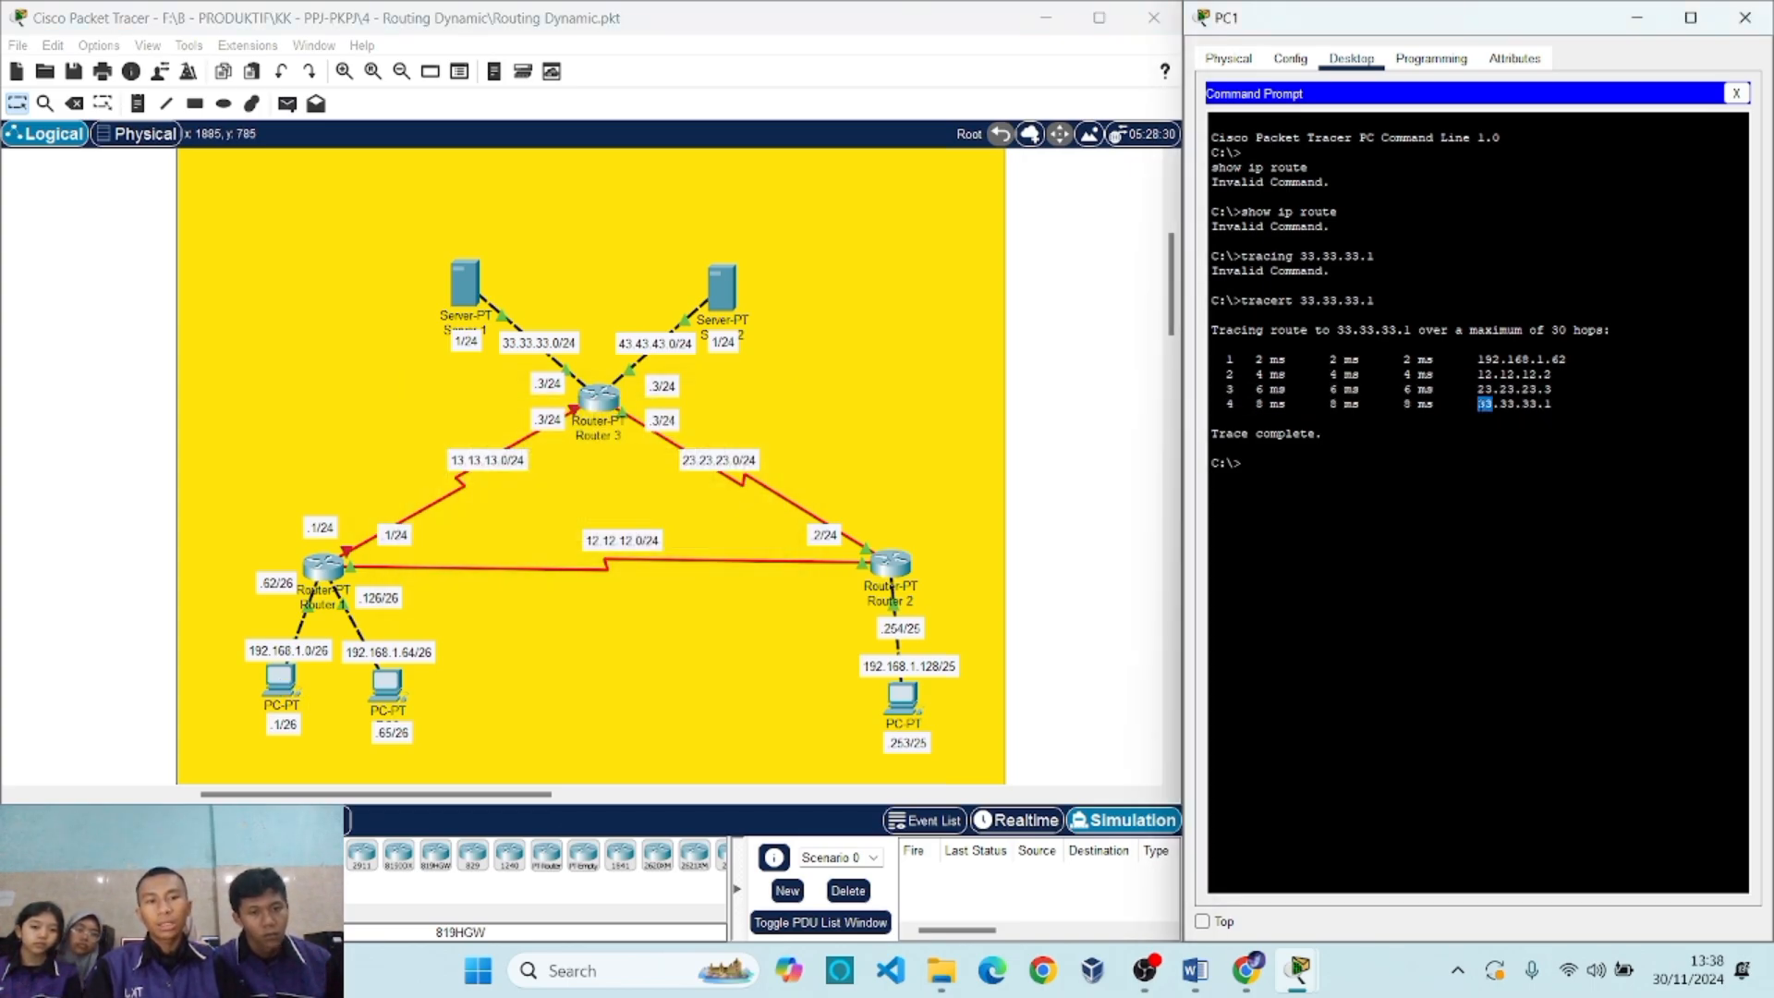
left_click_drag(1484, 404, 1212, 421)
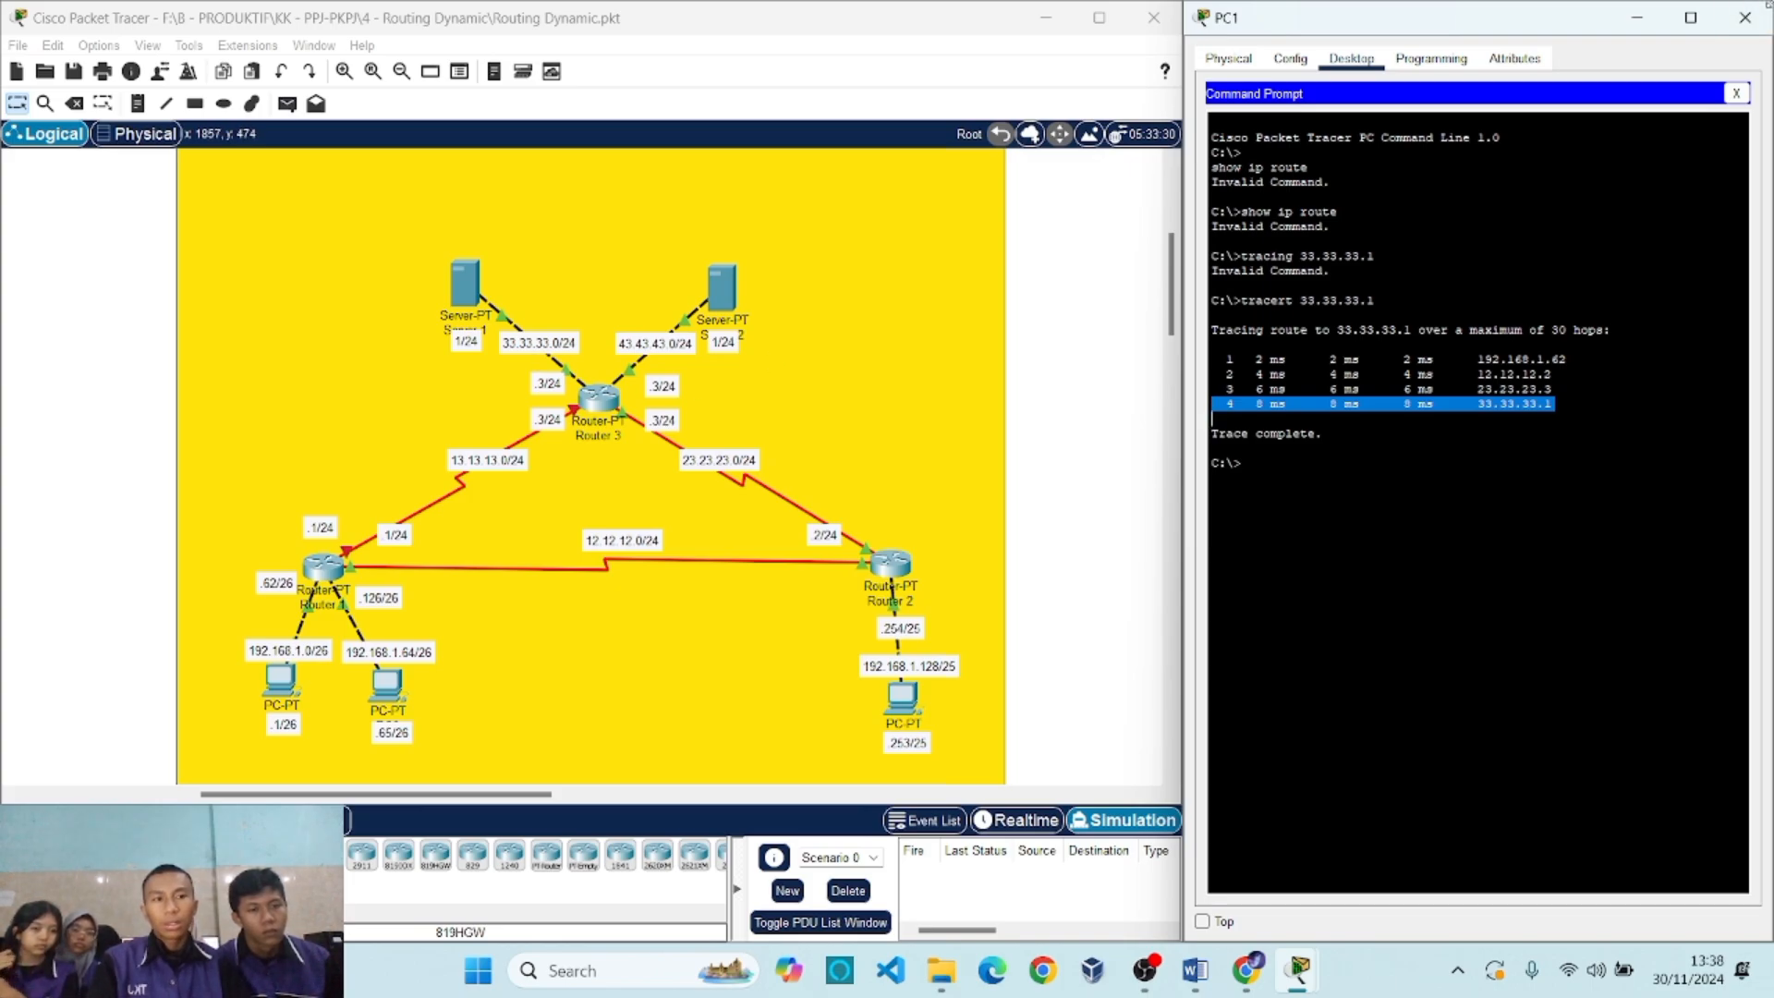
Close PC1's window and maximize the main window, with the topology centred in the workspace.
left_click(1744, 18)
left_click(1098, 18)
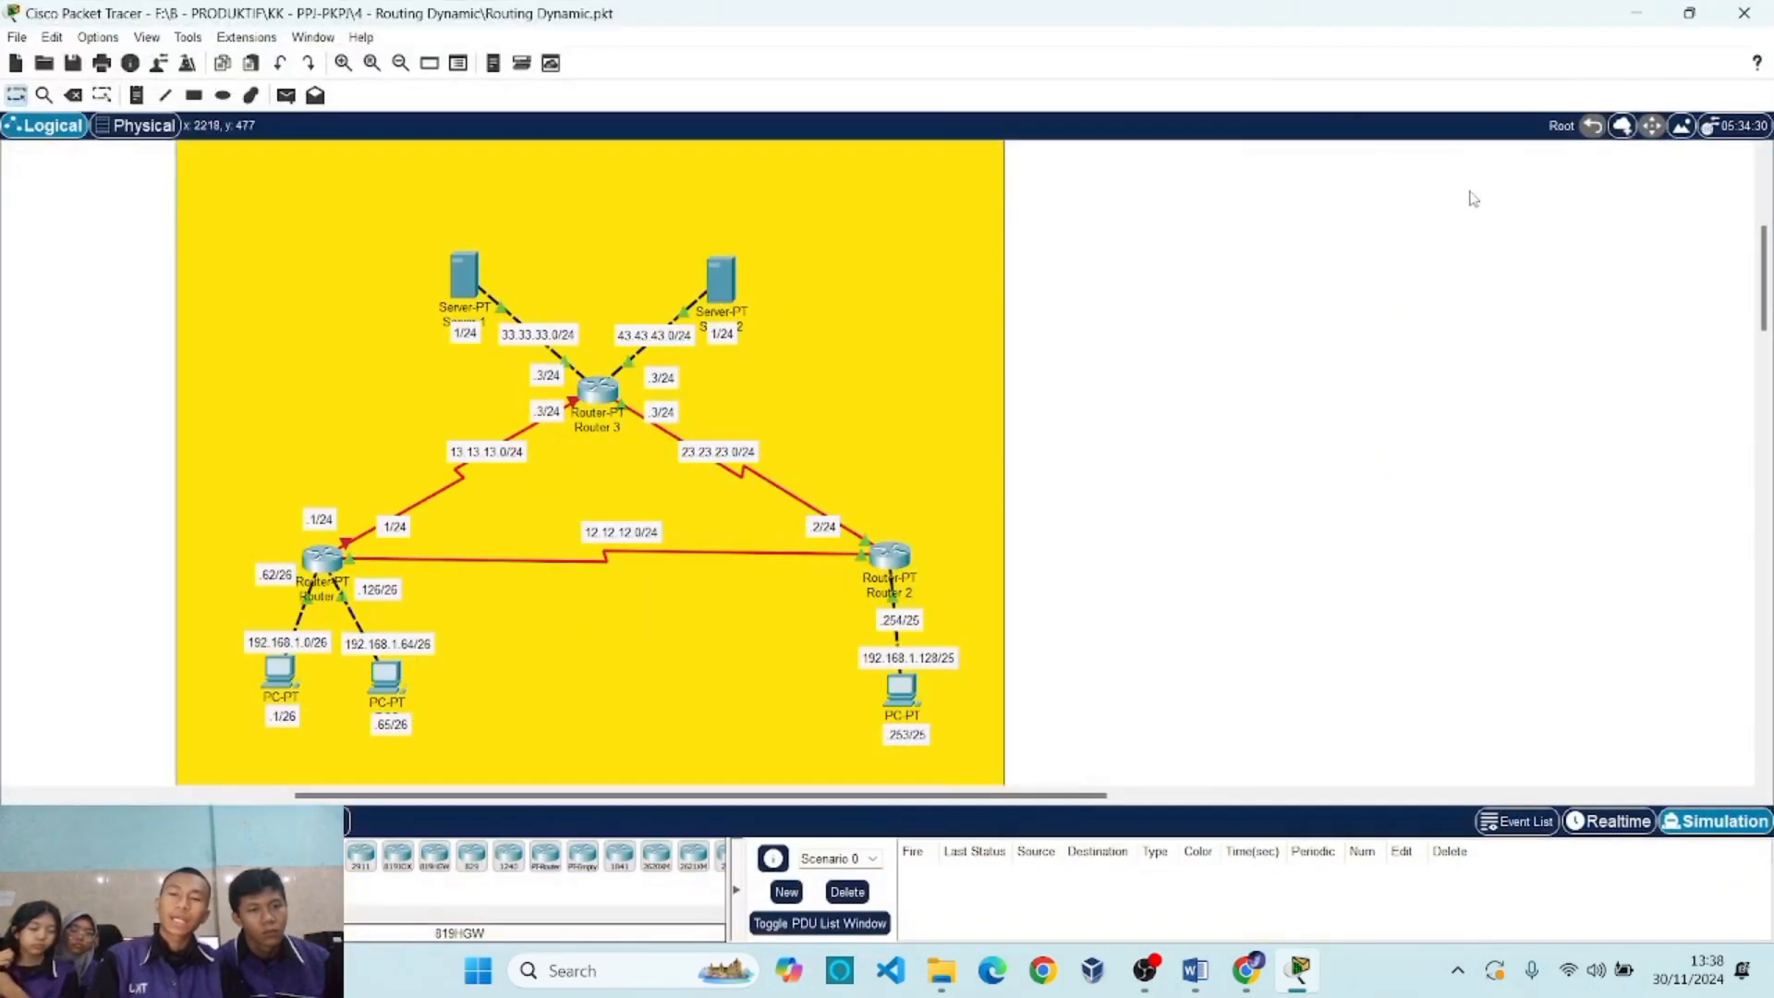
left_click_drag(616, 800, 529, 800)
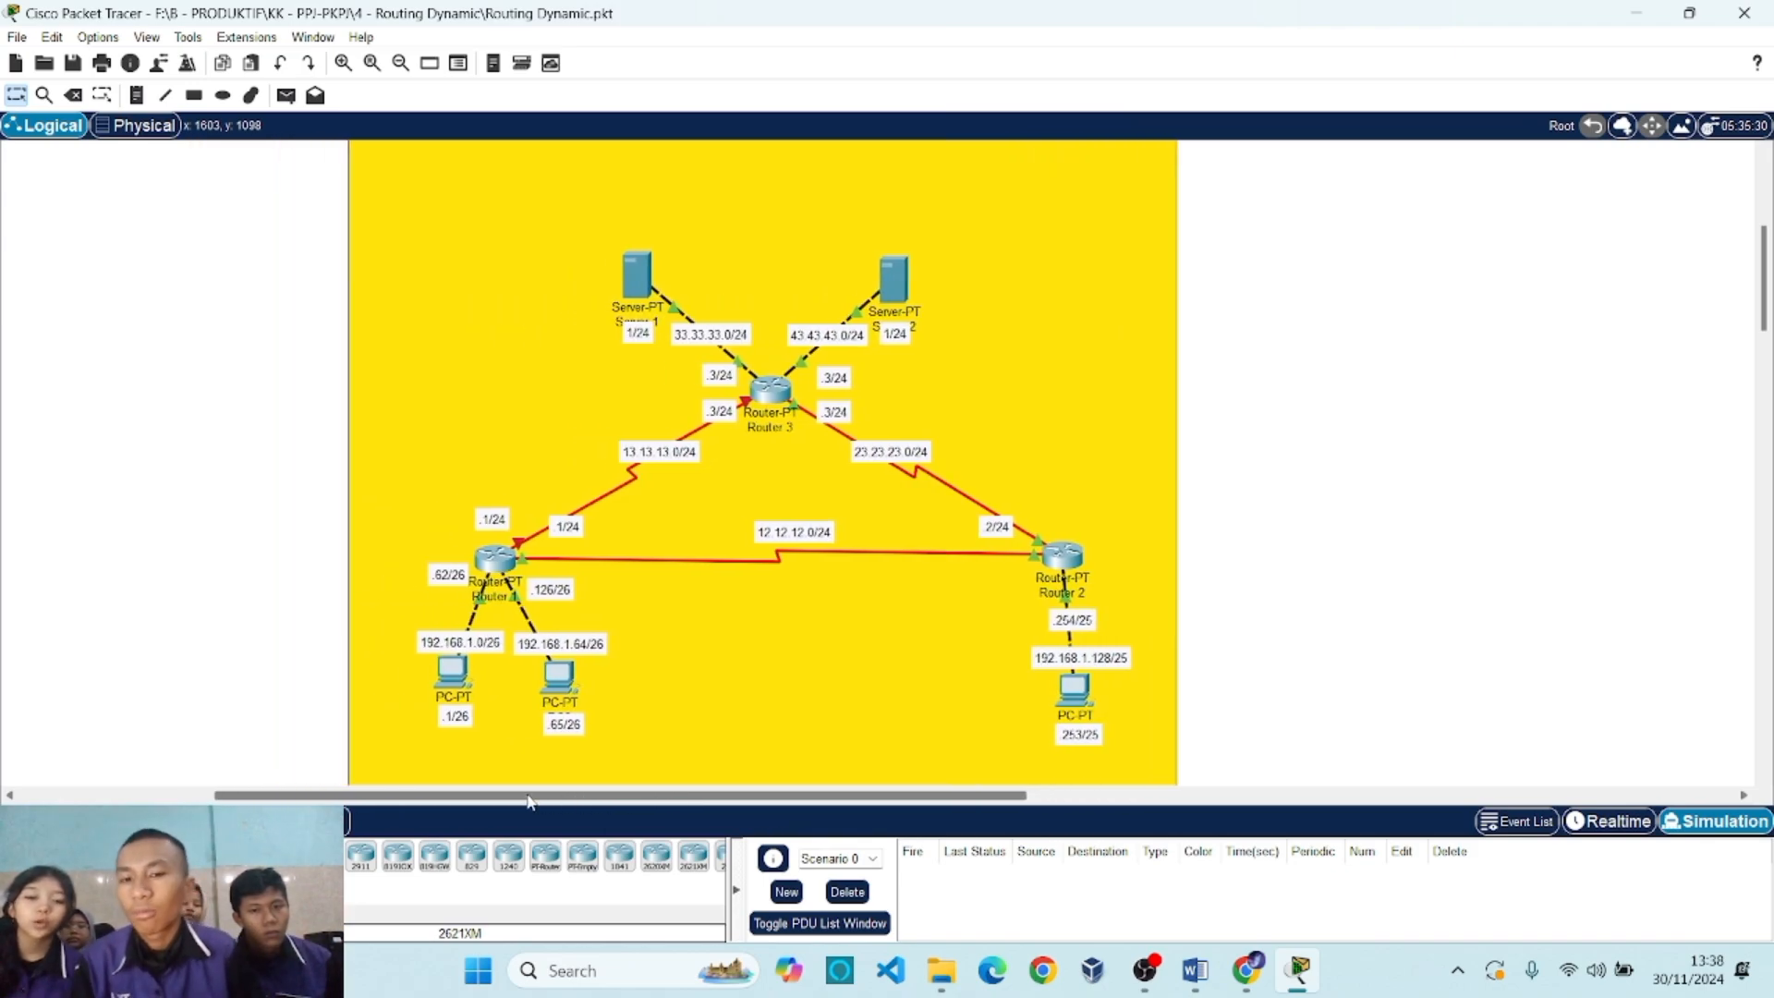